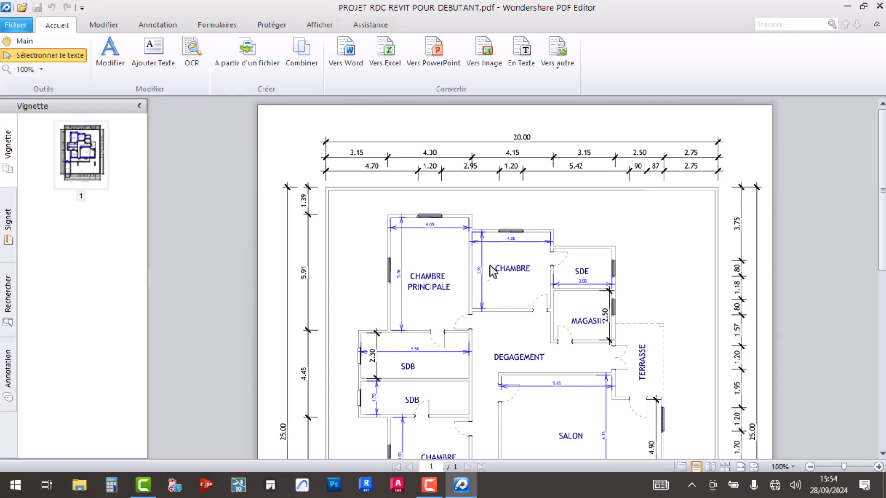
# Review the room layout and dimensions in the ground-floor plan PDF, and close the document
pyautogui.scroll(-3, 497, 258)
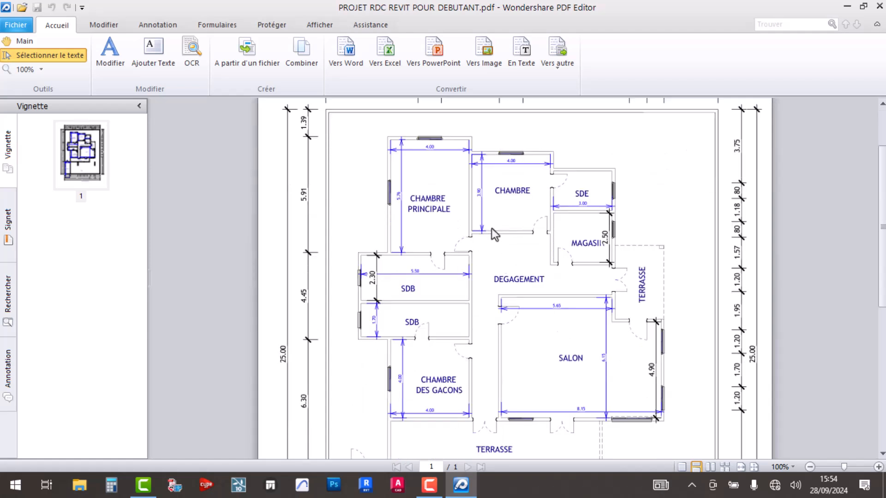
pyautogui.scroll(-3, 494, 252)
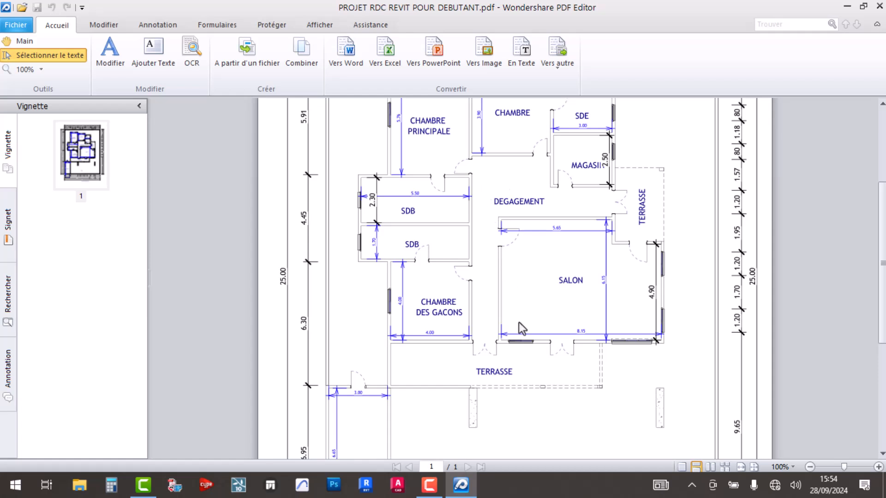
pyautogui.scroll(-9, 519, 309)
pyautogui.scroll(12, 471, 219)
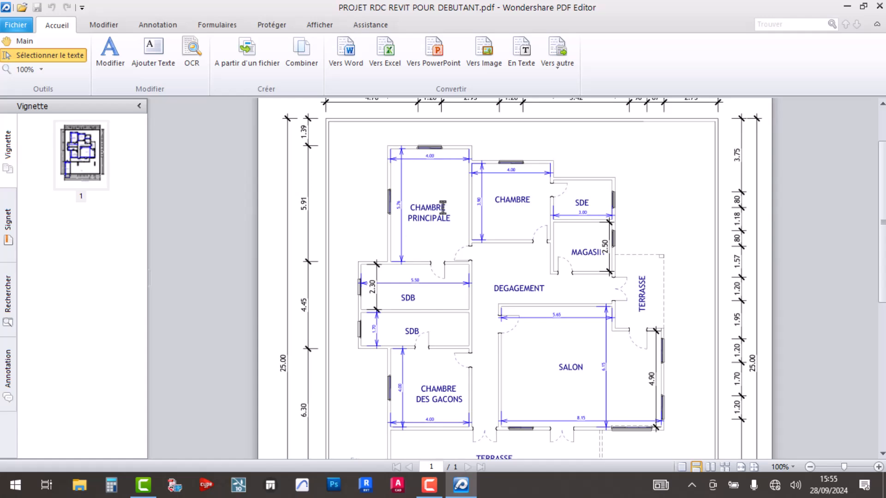
pyautogui.click(880, 6)
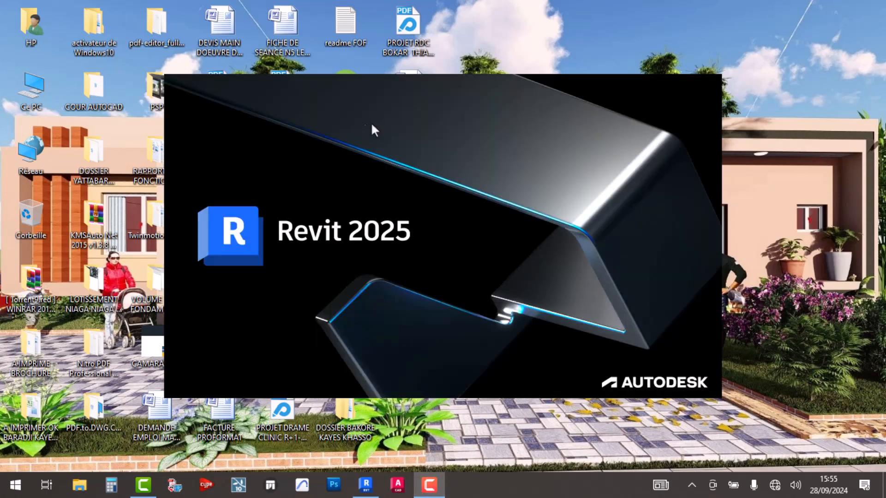
pyautogui.rightClick(771, 41)
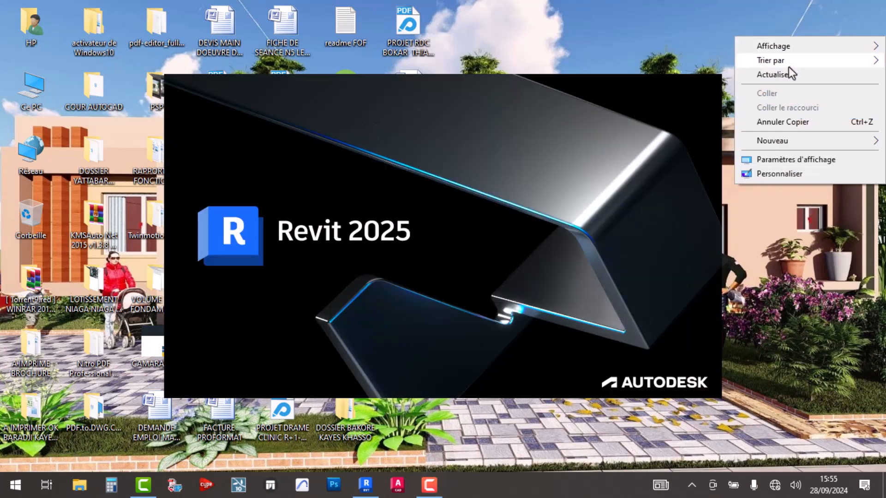
pyautogui.click(797, 74)
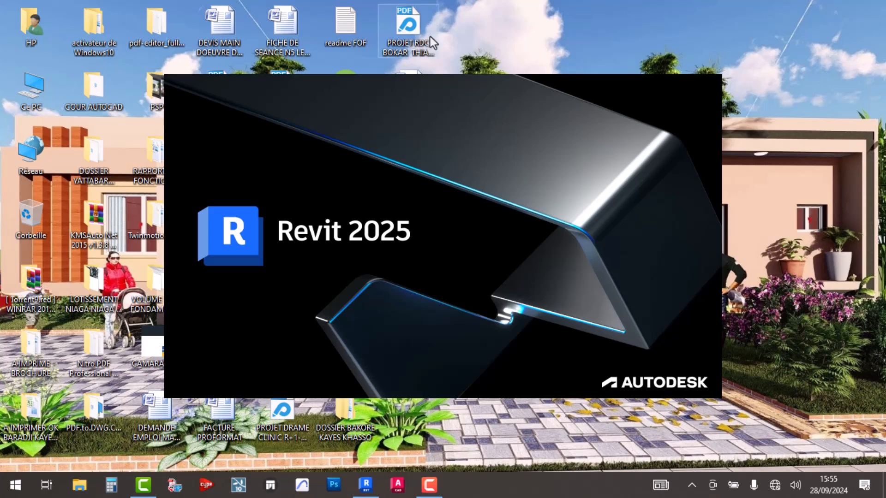
pyautogui.rightClick(737, 27)
pyautogui.click(775, 67)
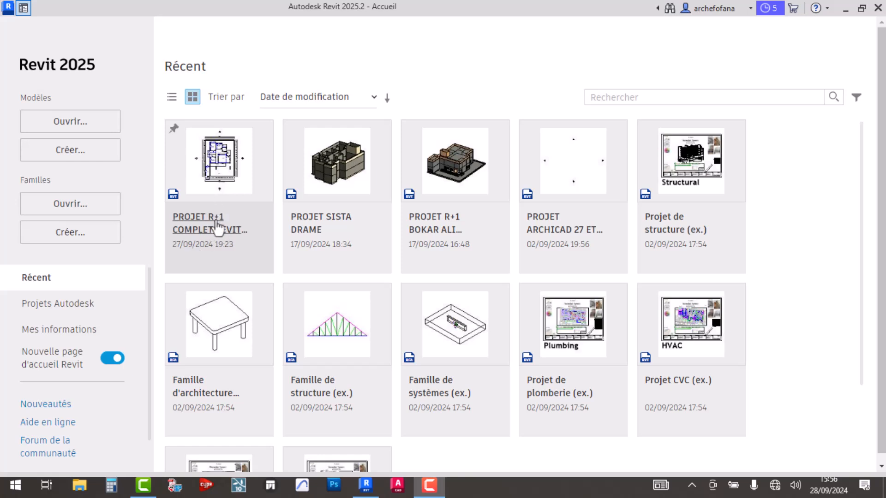
# Open the recent project PROJET R+1 COMPLET REVIT 25 DEBUTANT and look over its RDC 0 floor plan
pyautogui.click(205, 231)
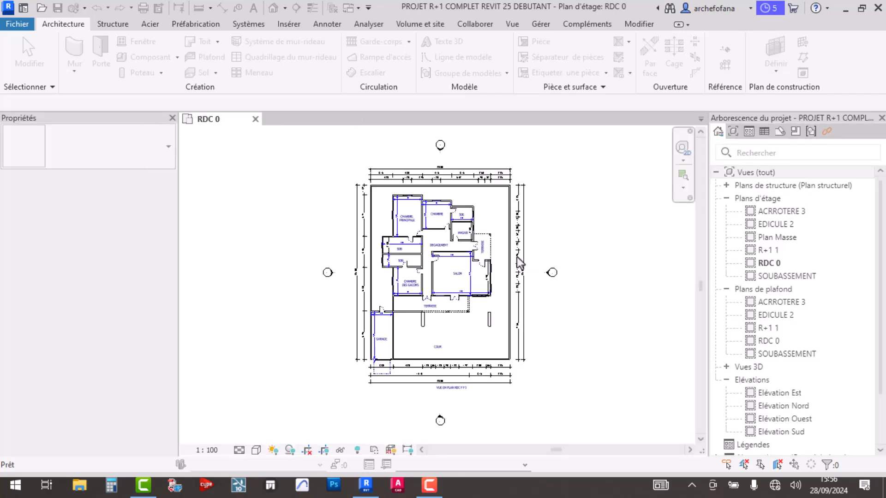
pyautogui.scroll(5, 494, 222)
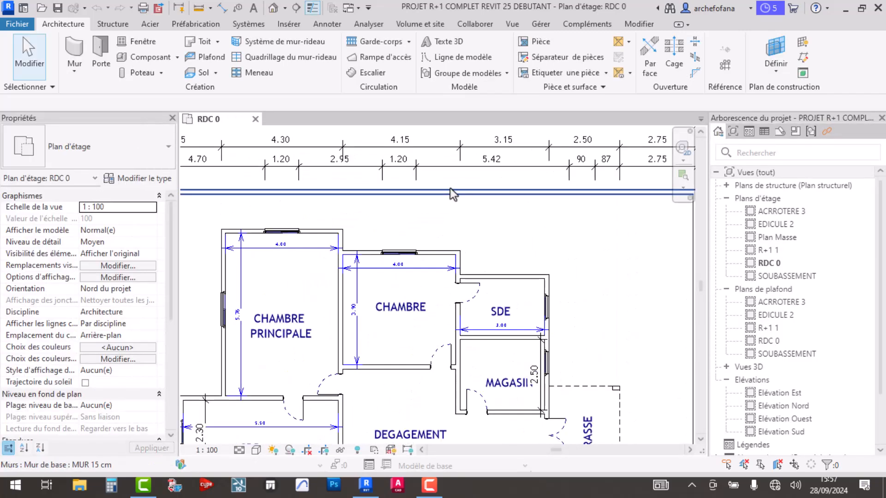
pyautogui.scroll(-1, 448, 206)
pyautogui.moveTo(451, 398); pyautogui.dragTo(447, 280, button='middle')
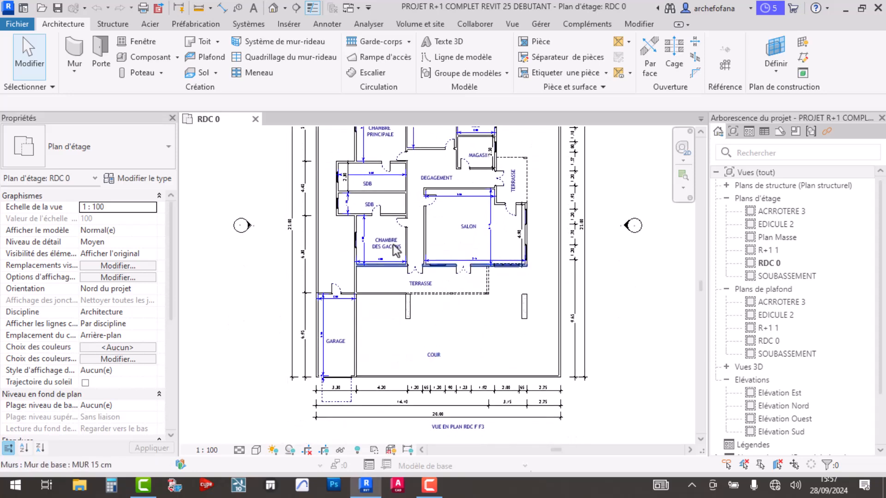
pyautogui.scroll(2, 382, 235)
pyautogui.scroll(-1, 463, 271)
# Open the R+1 1 floor plan and hide the 250 mm concrete slab element in this view
pyautogui.doubleClick(768, 250)
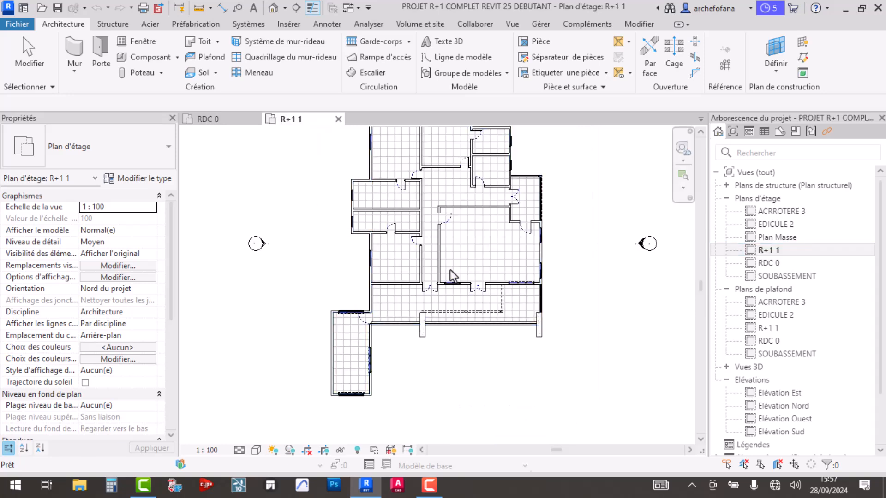
pyautogui.scroll(2, 452, 239)
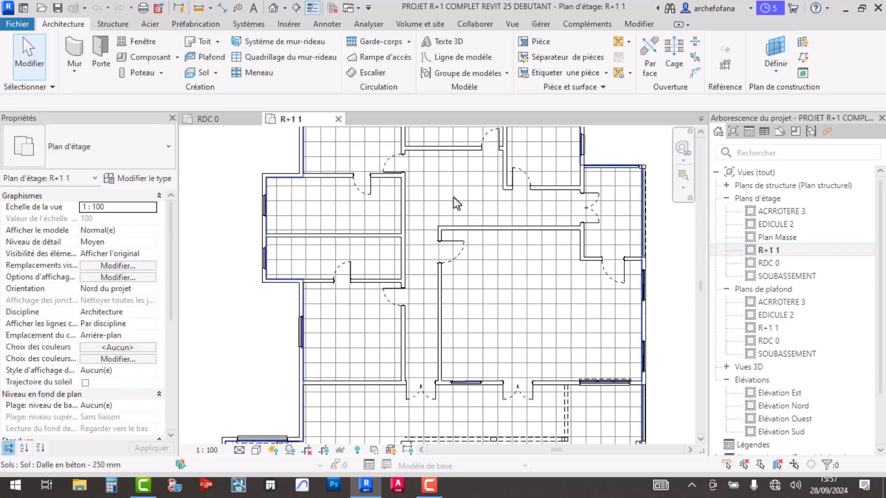
pyautogui.scroll(3, 451, 208)
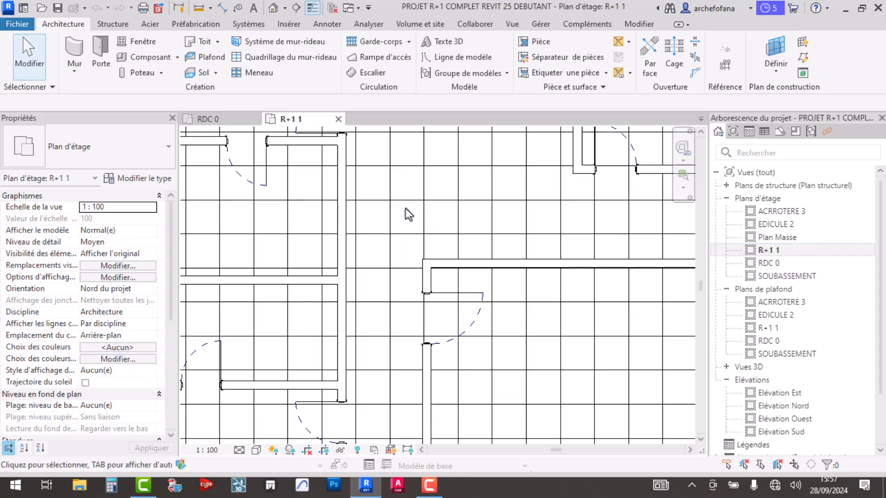
pyautogui.click(361, 201)
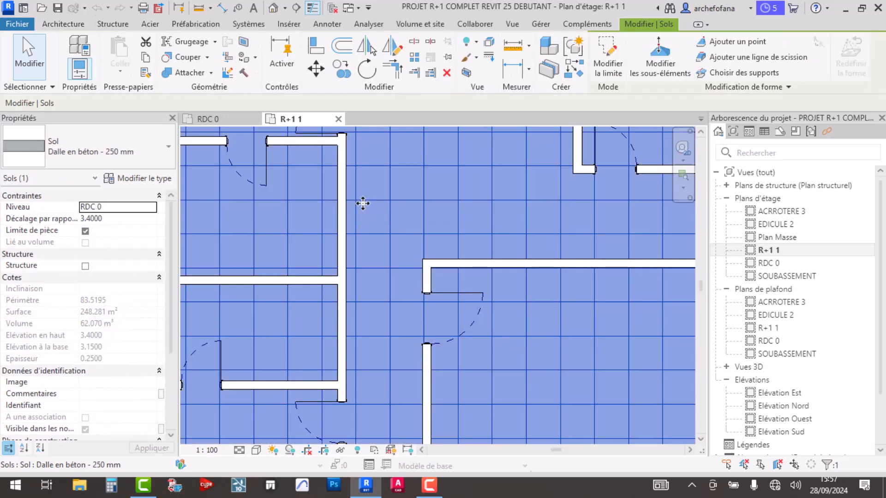
pyautogui.rightClick(362, 206)
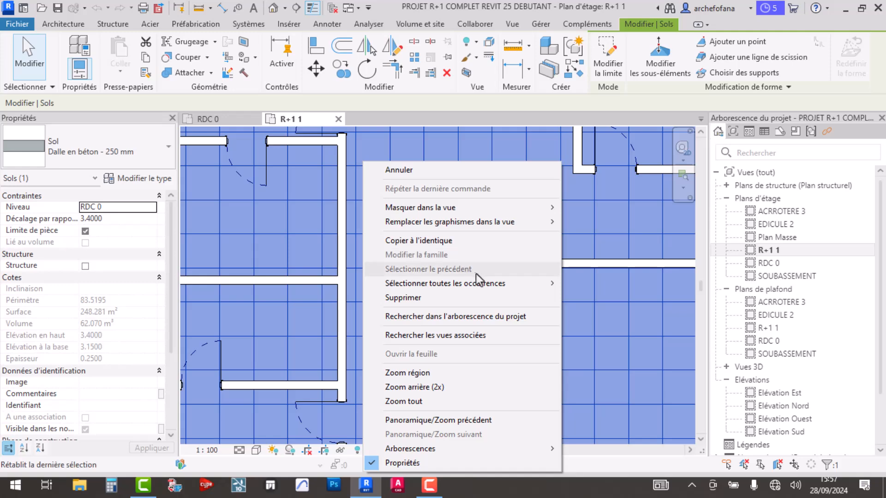
pyautogui.moveTo(517, 210)
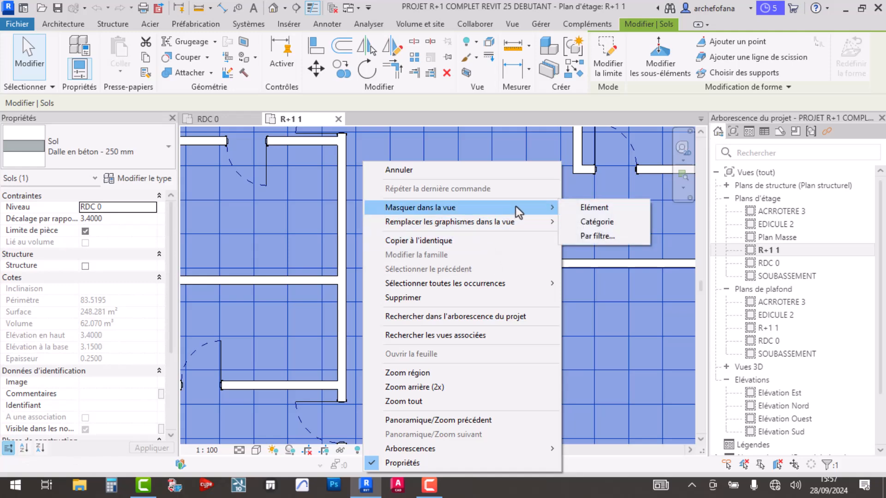
pyautogui.click(593, 210)
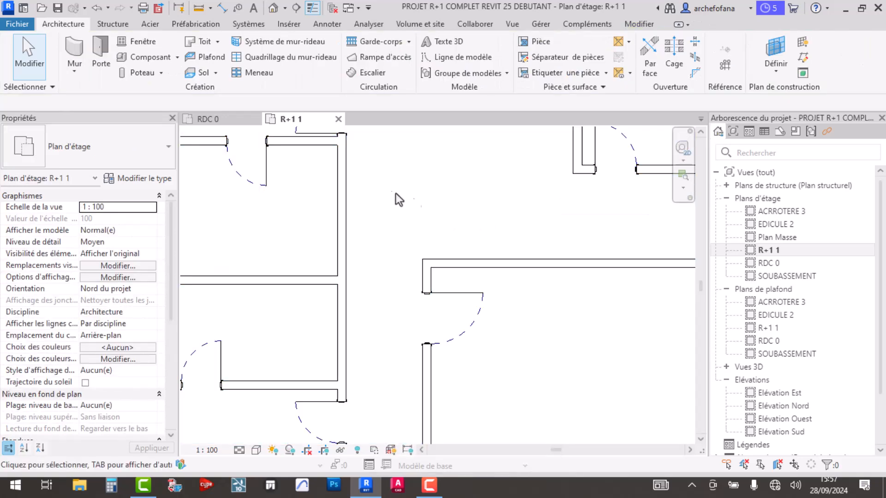
# Examine the layout of the rooms, corridor and terraces across the R+1 1 floor plan
pyautogui.scroll(-5, 424, 233)
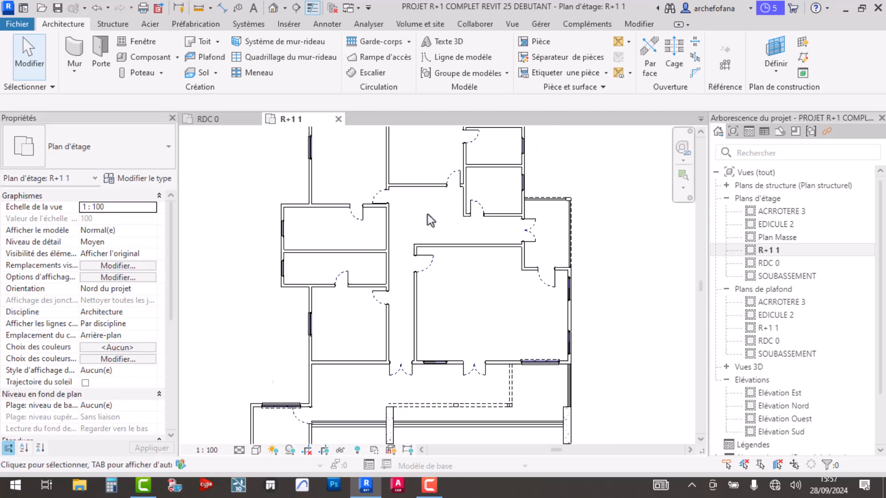
pyautogui.scroll(-2, 447, 187)
pyautogui.scroll(6, 396, 386)
pyautogui.scroll(-4, 390, 327)
pyautogui.moveTo(477, 289); pyautogui.dragTo(478, 289, button='middle')
pyautogui.scroll(4, 425, 330)
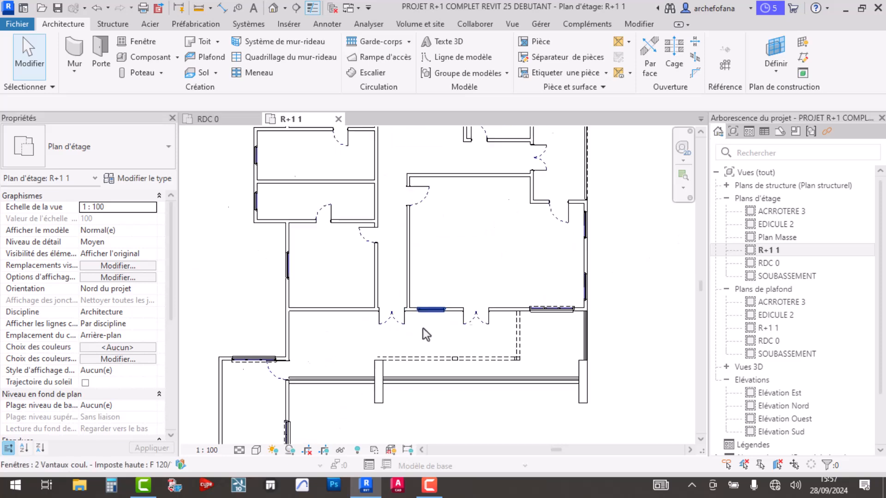
pyautogui.scroll(-3, 500, 336)
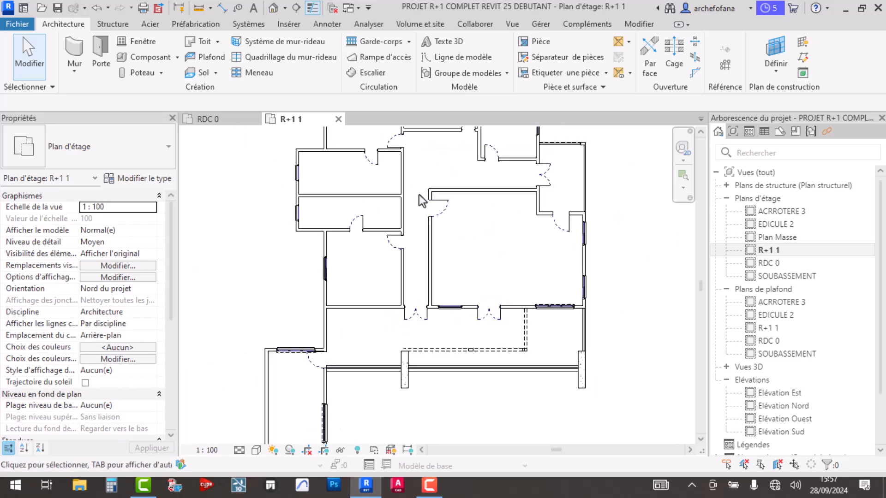
pyautogui.scroll(4, 467, 188)
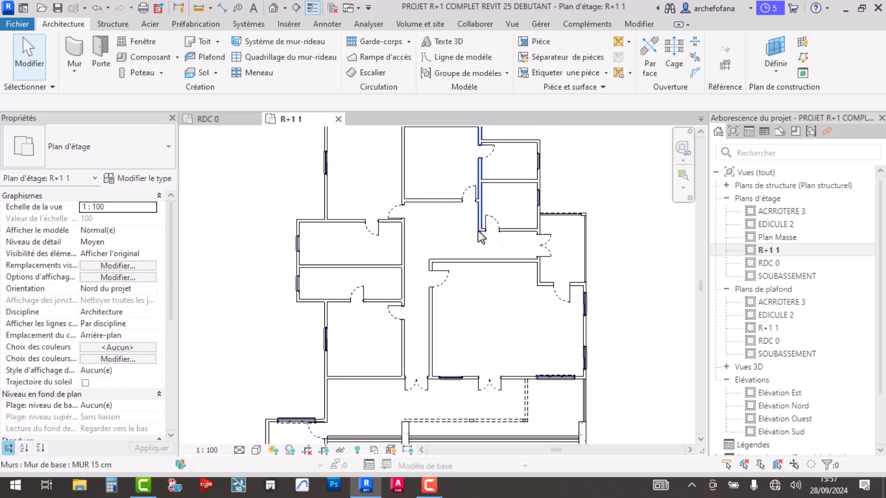
pyautogui.scroll(4, 566, 229)
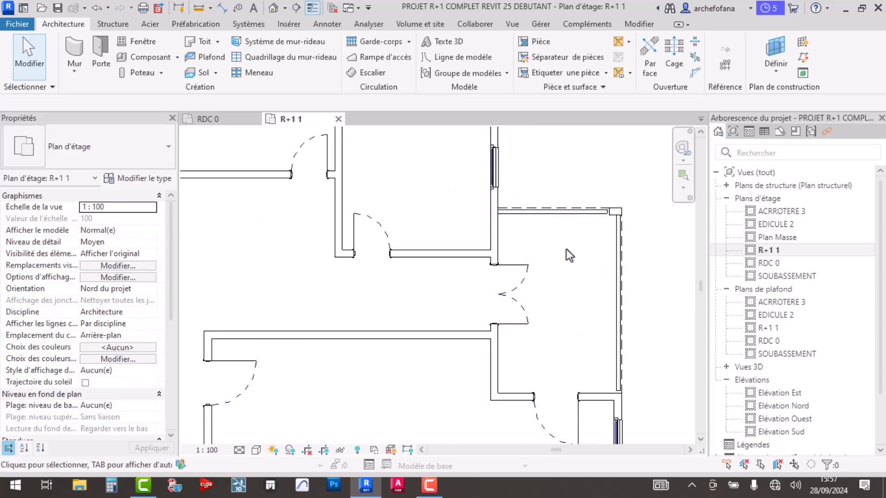
pyautogui.scroll(-3, 552, 245)
pyautogui.scroll(-4, 419, 251)
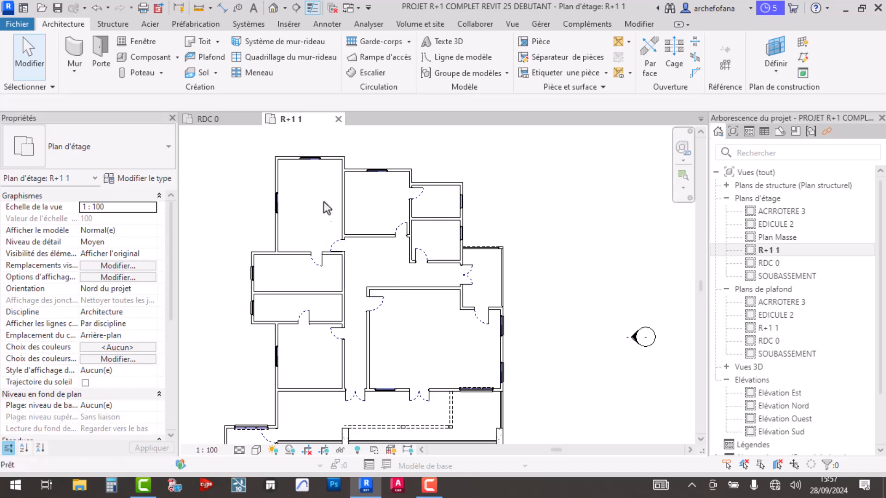
pyautogui.moveTo(369, 260); pyautogui.dragTo(432, 231, button='middle')
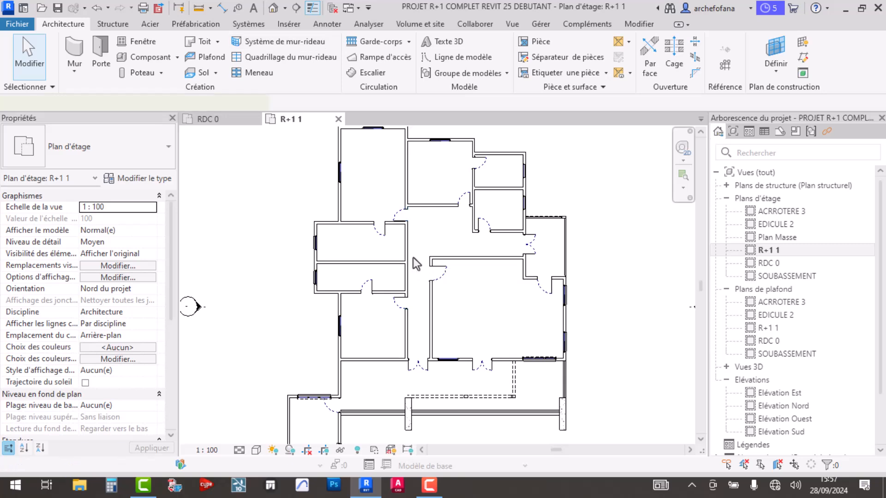
pyautogui.press('t')
pyautogui.press('x')
pyautogui.scroll(3, 480, 335)
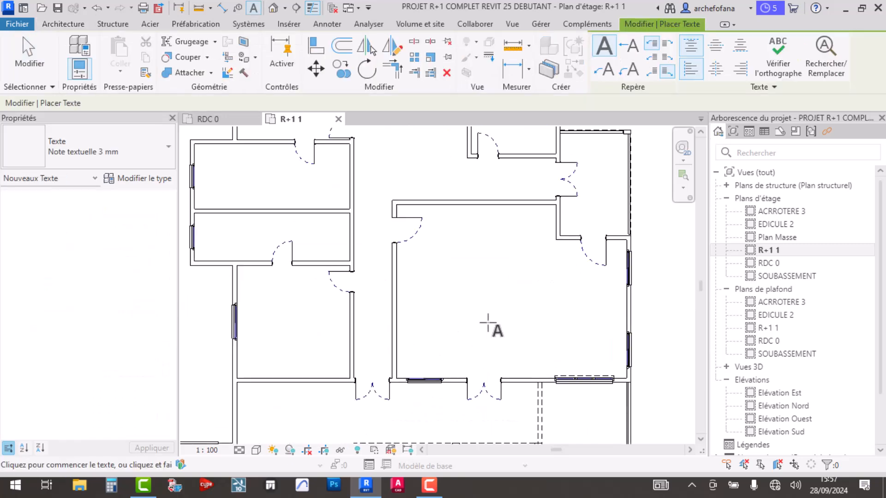
pyautogui.click(466, 291)
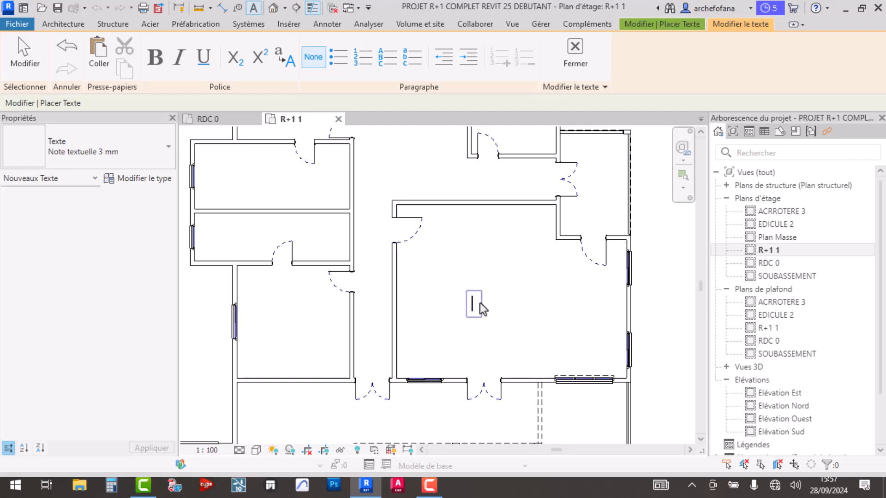
pyautogui.write('SALON')
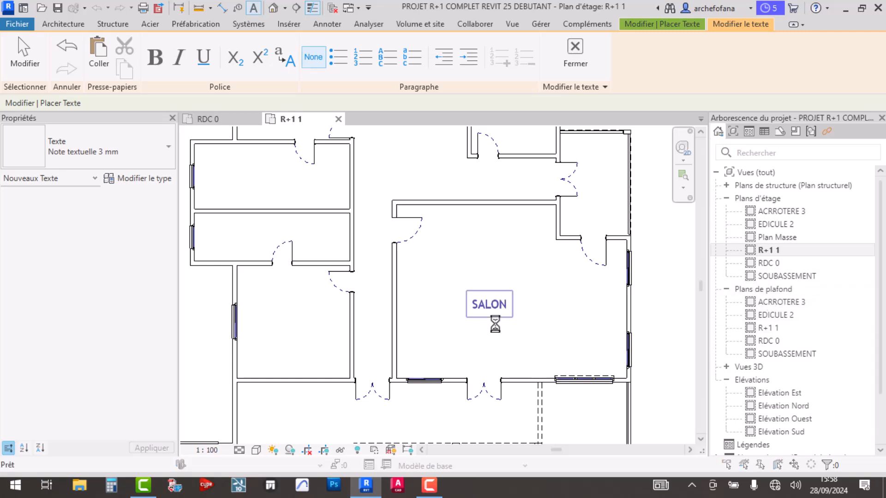
pyautogui.press('Escape')
pyautogui.click(464, 250)
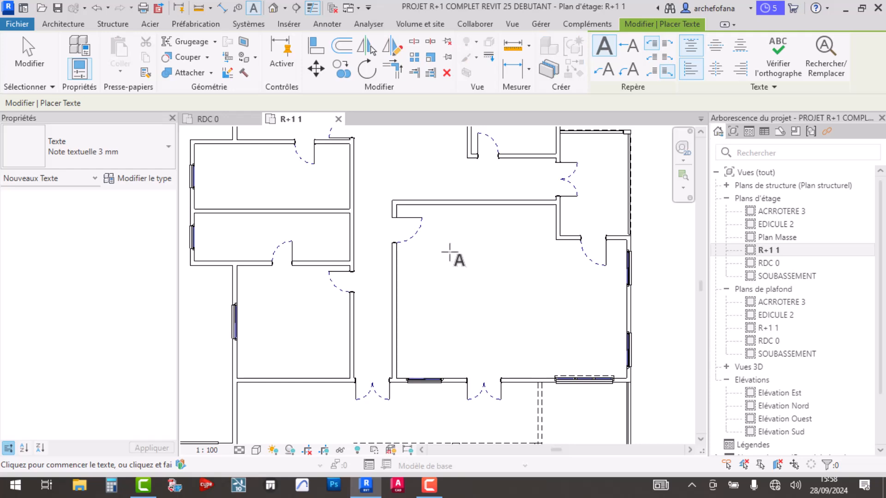
pyautogui.press('Escape')
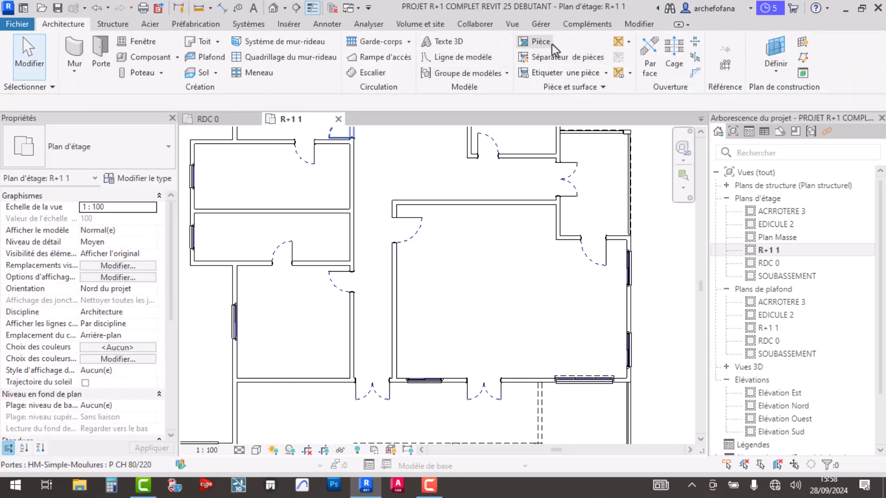
# Place a room with a Nom et Surface tag in the large living-room space of the R+1 1 plan
pyautogui.click(538, 42)
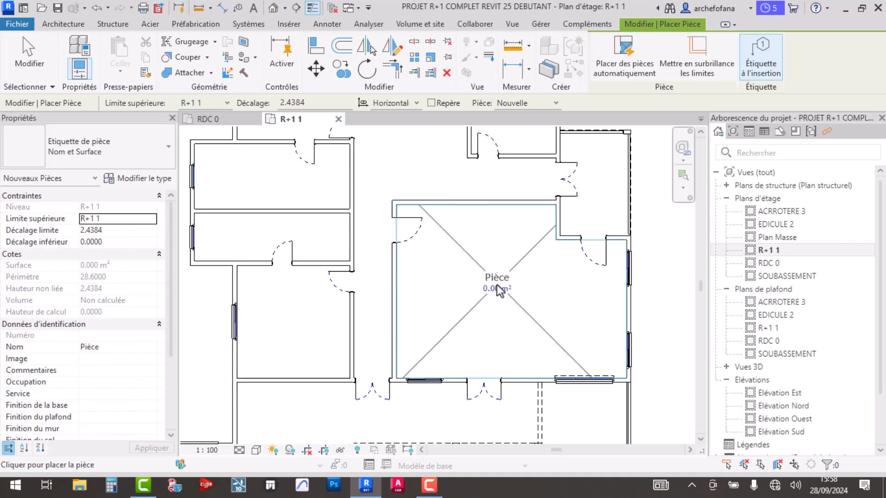
pyautogui.scroll(-1, 480, 294)
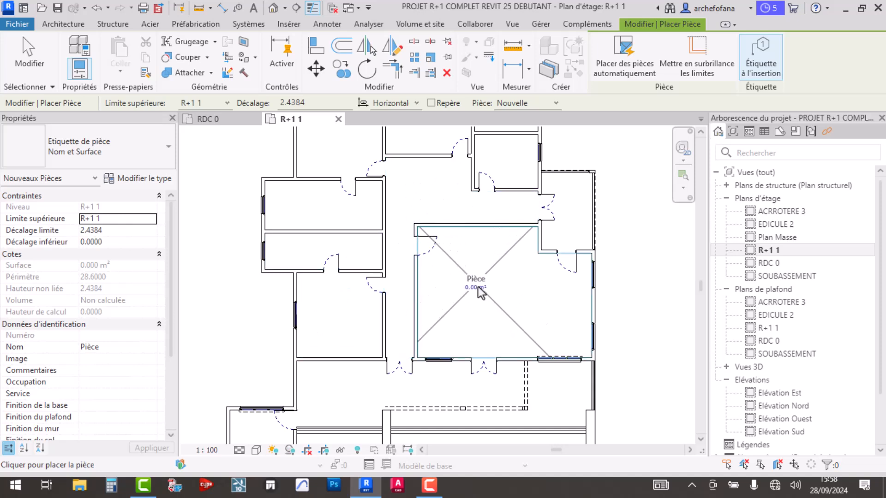
pyautogui.moveTo(480, 339); pyautogui.dragTo(477, 218, button='middle')
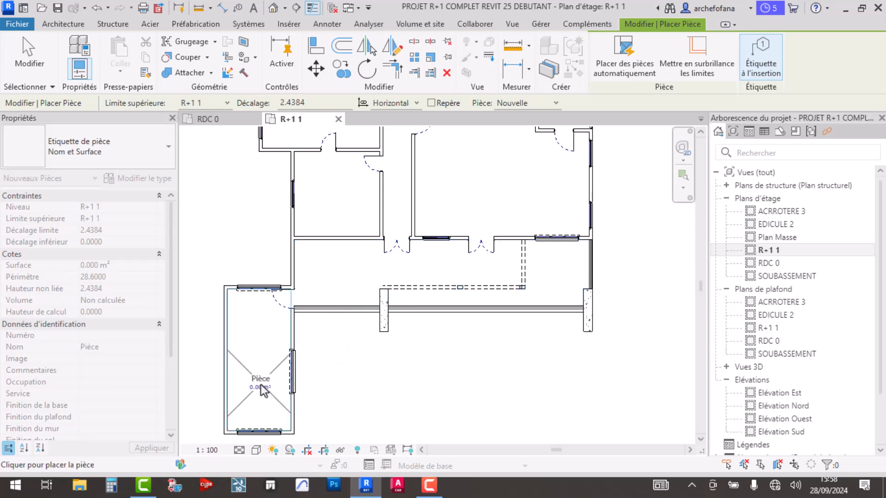
pyautogui.scroll(2, 261, 369)
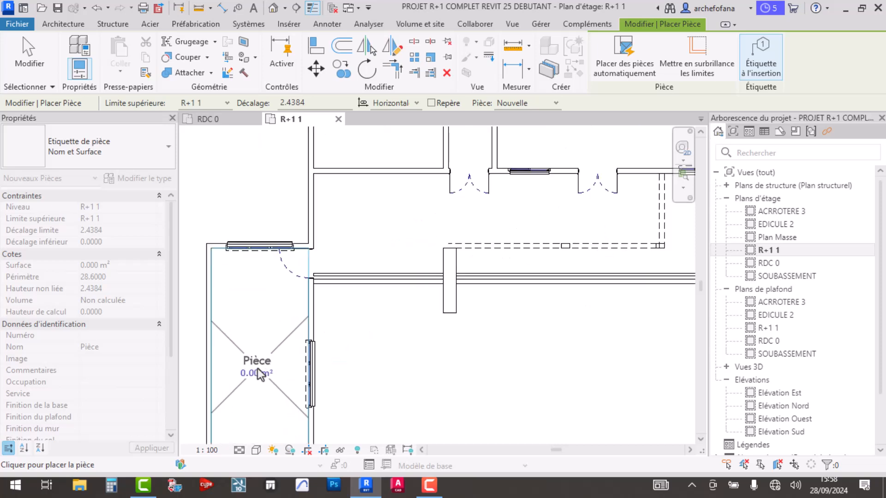
pyautogui.scroll(-2, 249, 340)
pyautogui.scroll(-1, 348, 257)
pyautogui.moveTo(360, 252); pyautogui.dragTo(336, 405, button='middle')
pyautogui.scroll(2, 436, 343)
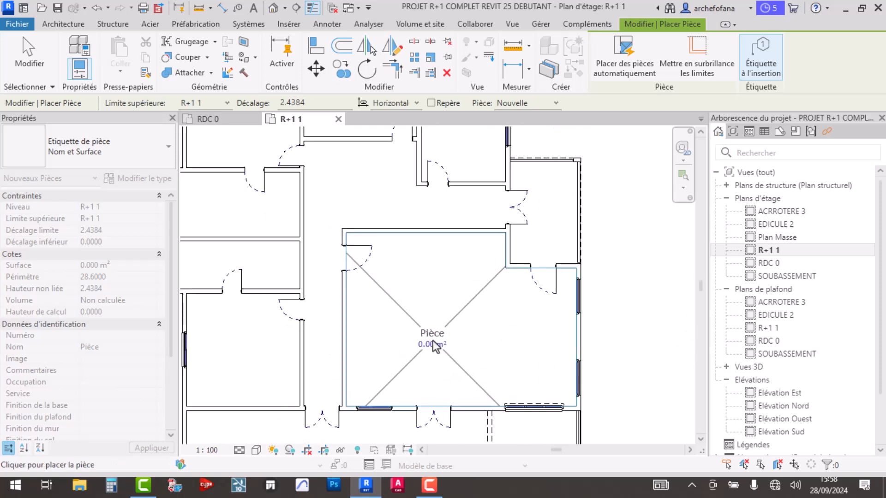
pyautogui.click(445, 334)
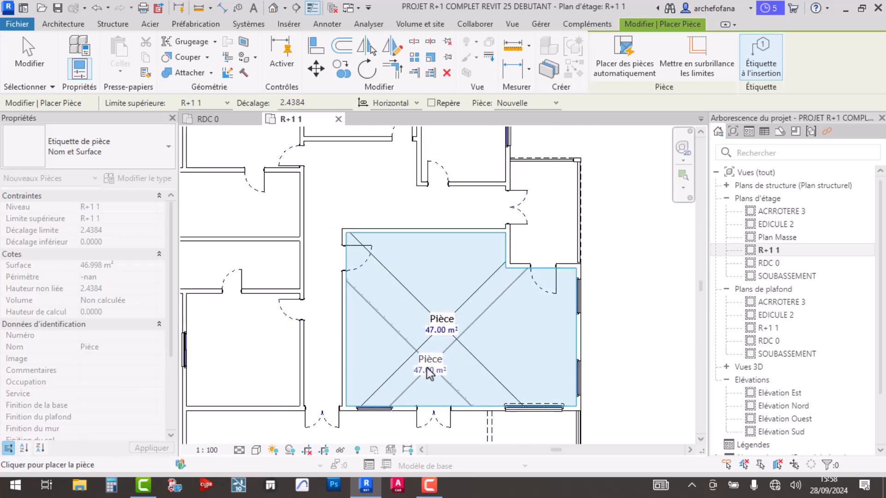
# Place tagged rooms in the three enclosed spaces stacked along the left side of the R+1 1 plan, below the top-left room
pyautogui.scroll(-1, 415, 355)
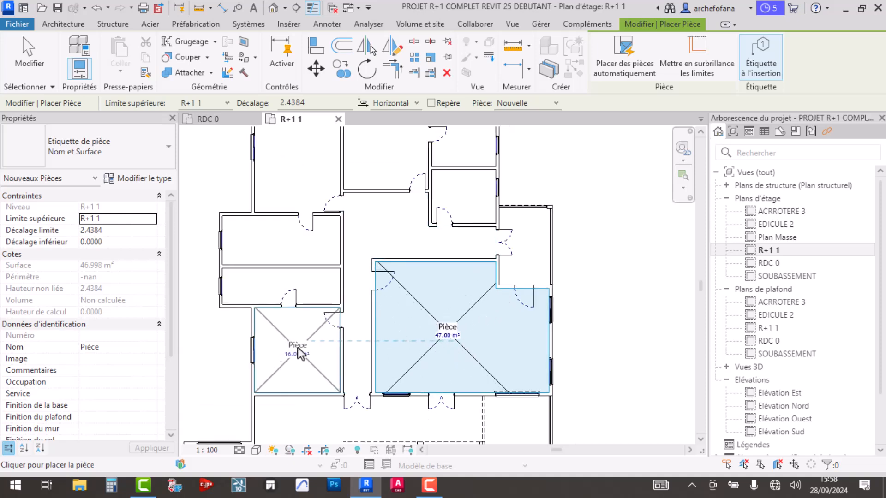
pyautogui.click(300, 354)
pyautogui.click(270, 251)
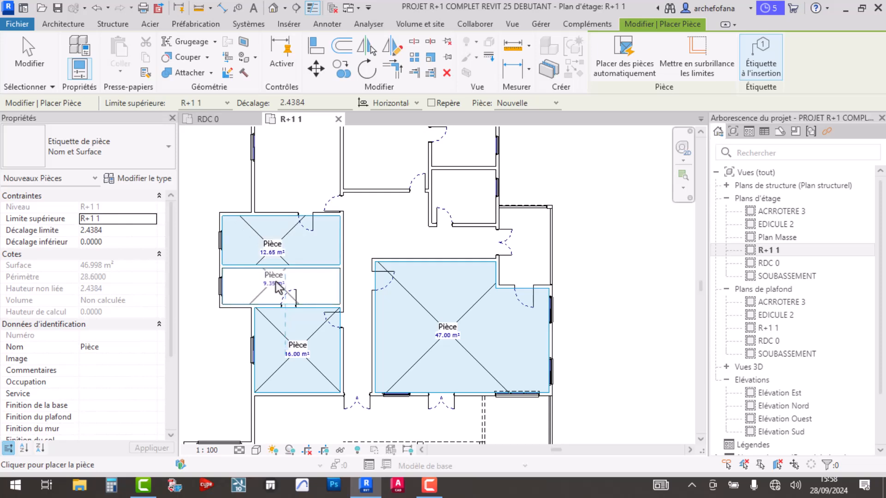
pyautogui.click(273, 282)
# Place tagged rooms in the four upper spaces of the plan and in the central corridor
pyautogui.moveTo(303, 176); pyautogui.dragTo(337, 303, button='middle')
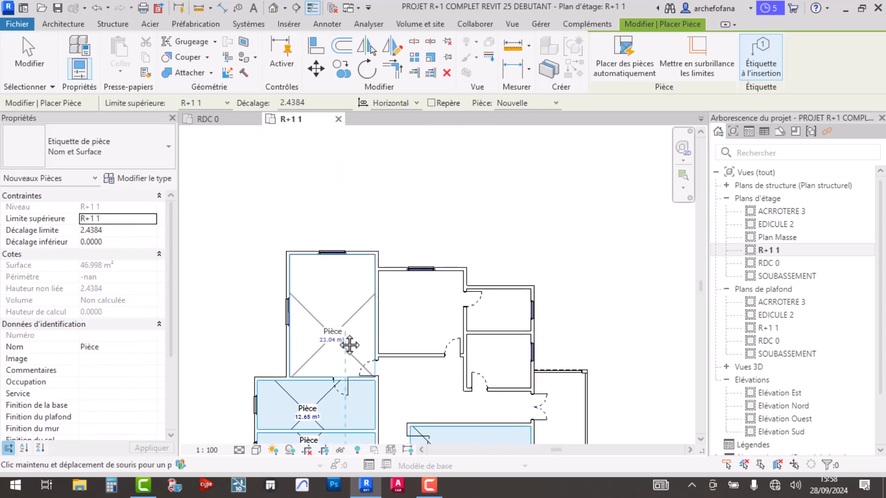
pyautogui.click(332, 321)
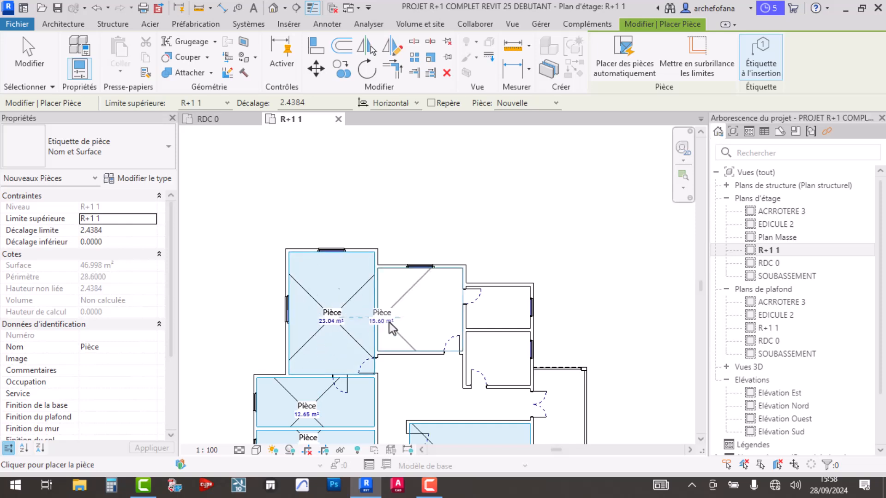
pyautogui.click(409, 318)
pyautogui.click(503, 313)
pyautogui.click(501, 359)
pyautogui.scroll(-2, 475, 343)
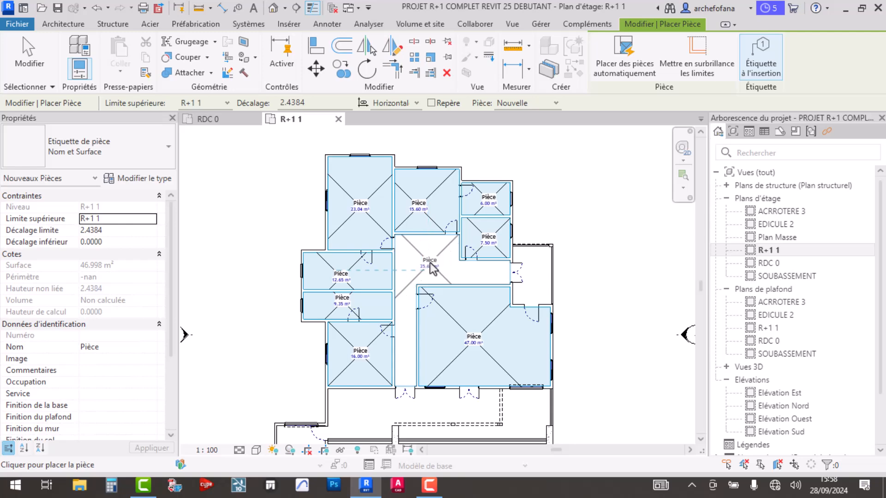
pyautogui.click(430, 267)
# Try to place a room in the small open terrace on the right side of the plan, beside the corridor's double door
pyautogui.click(533, 274)
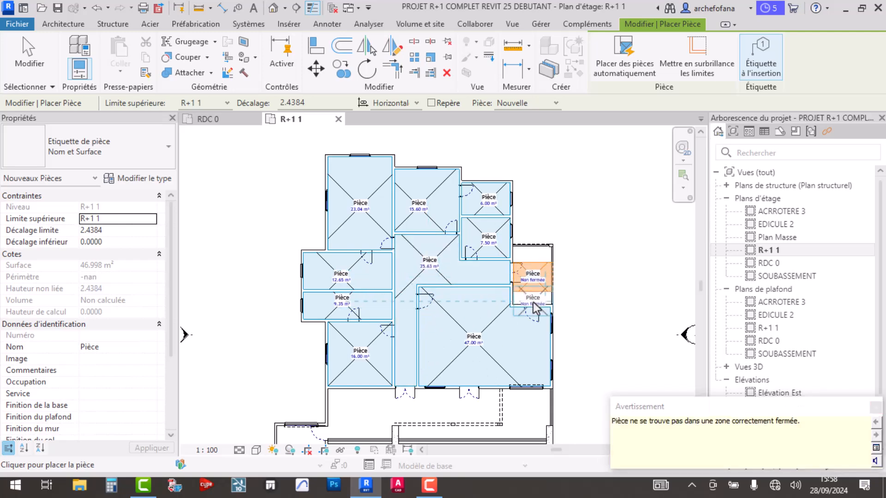
pyautogui.scroll(4, 531, 279)
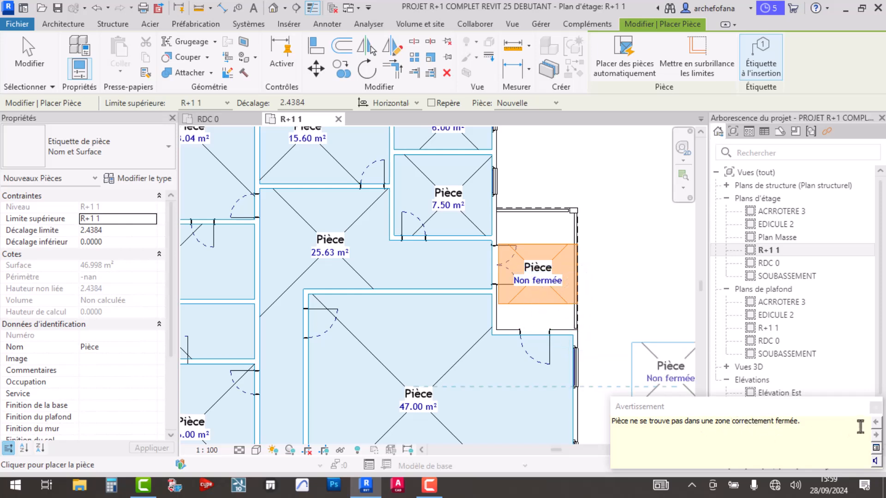
pyautogui.scroll(-3, 546, 295)
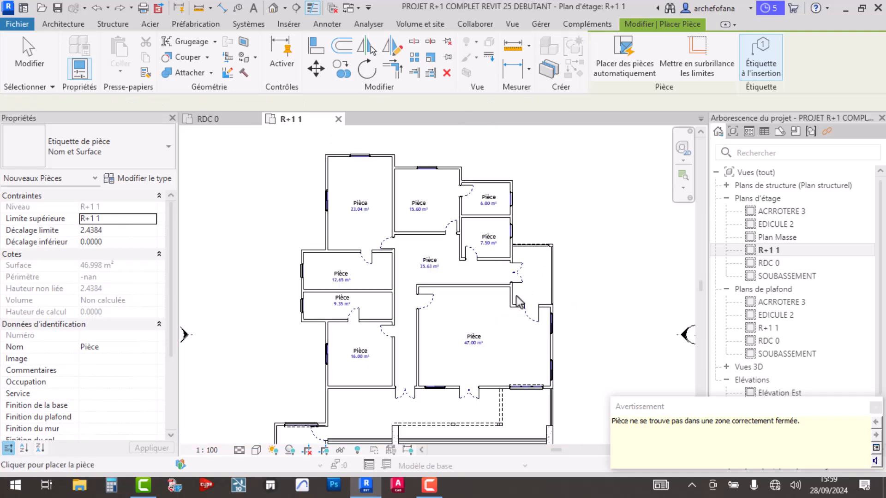
pyautogui.scroll(4, 530, 294)
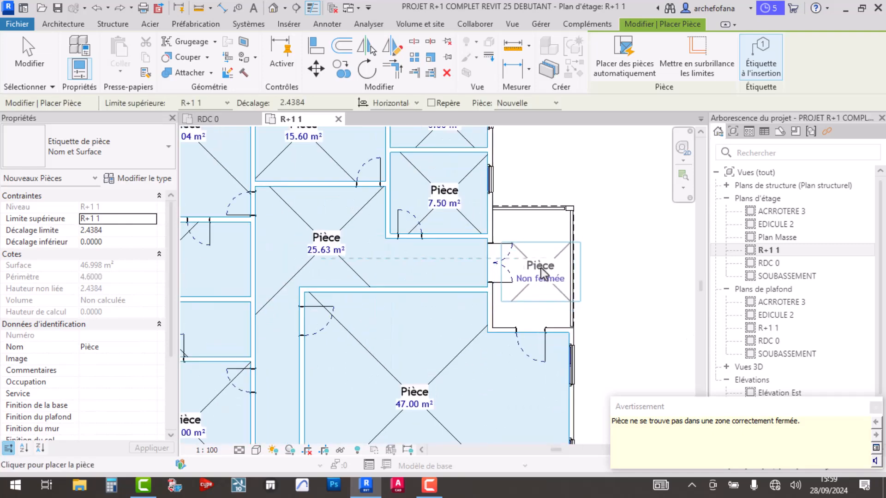
pyautogui.scroll(-4, 542, 272)
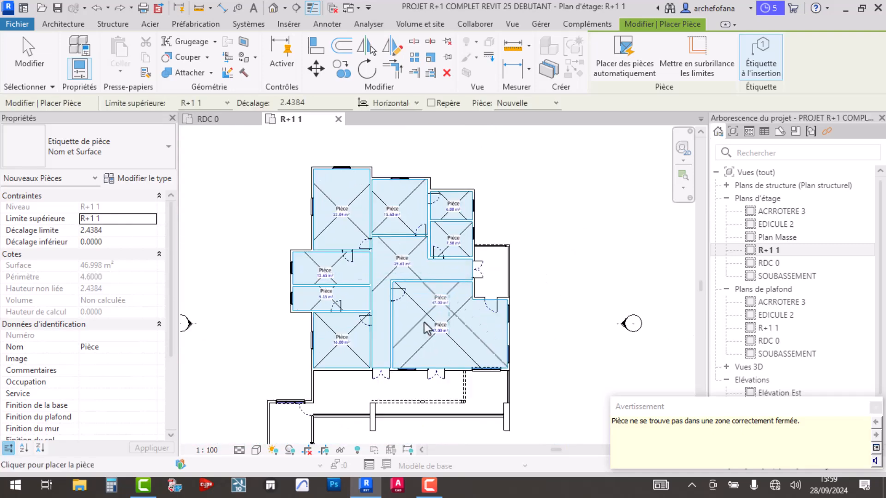
# Place tagged rooms in the projecting lower-left space and in the long front terrace
pyautogui.scroll(1, 369, 326)
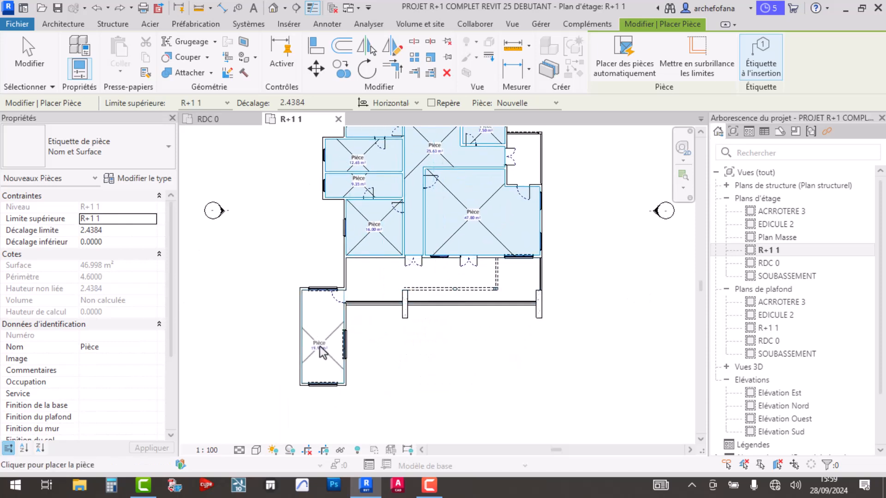
pyautogui.click(320, 347)
pyautogui.scroll(3, 397, 275)
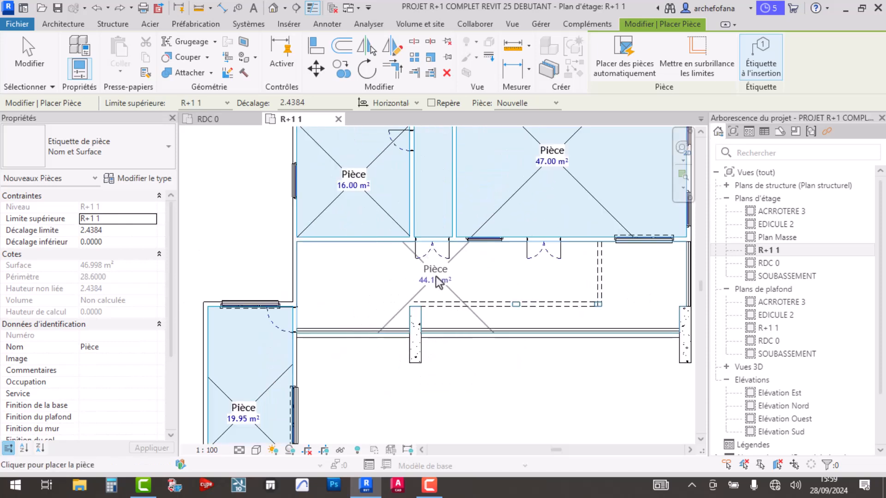
pyautogui.moveTo(438, 282); pyautogui.dragTo(355, 279, button='middle')
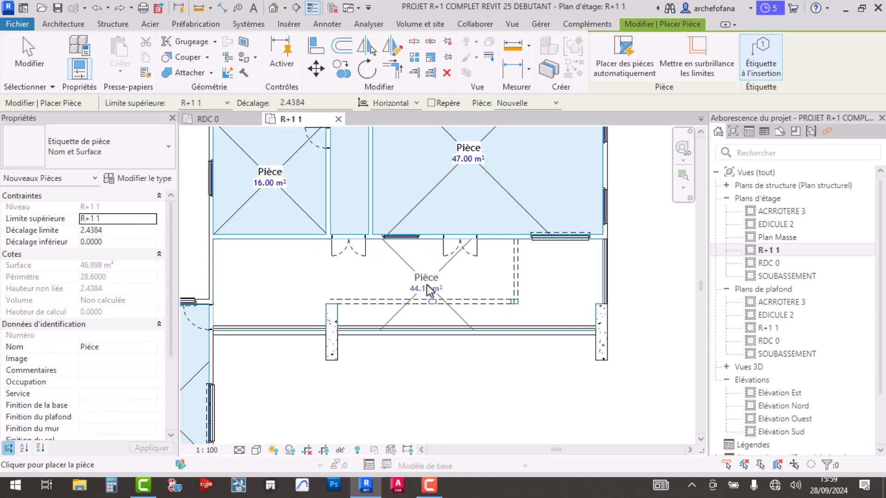
pyautogui.click(427, 284)
pyautogui.scroll(-3, 502, 279)
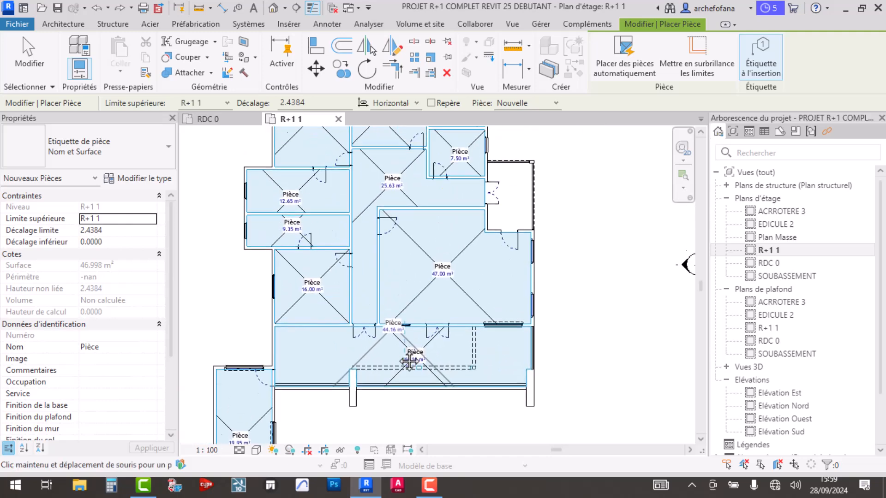
# Try to enclose the small right-side terrace with a rectangular room separation running between its inner corners
pyautogui.scroll(3, 502, 279)
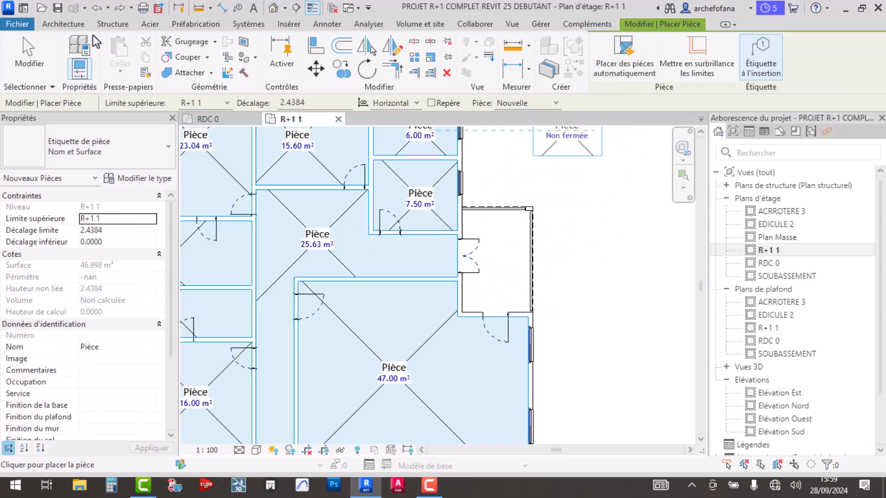
pyautogui.click(51, 26)
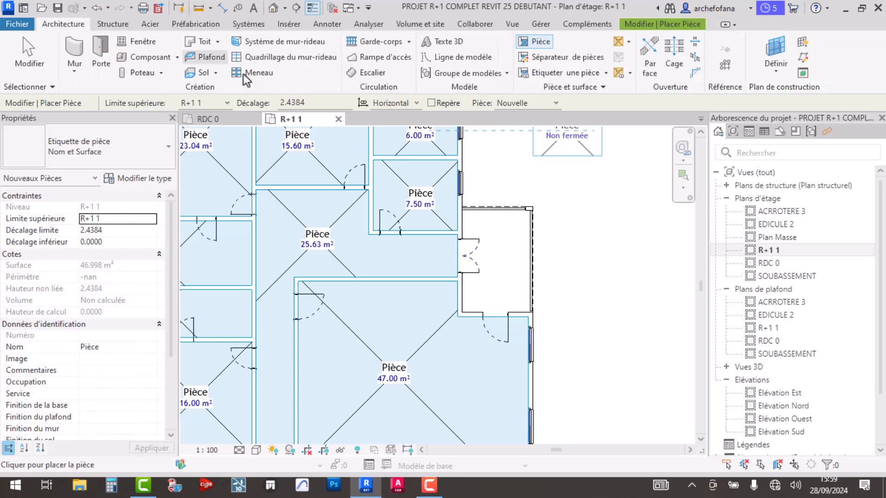
pyautogui.click(555, 58)
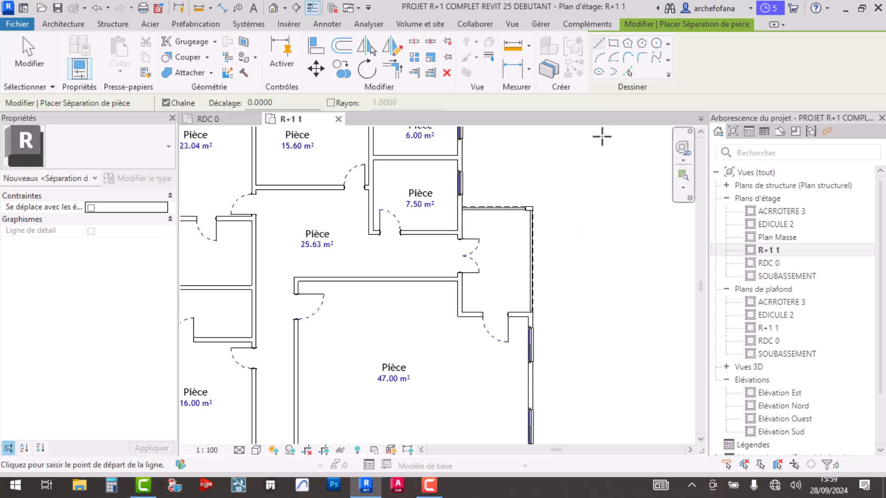
pyautogui.click(614, 43)
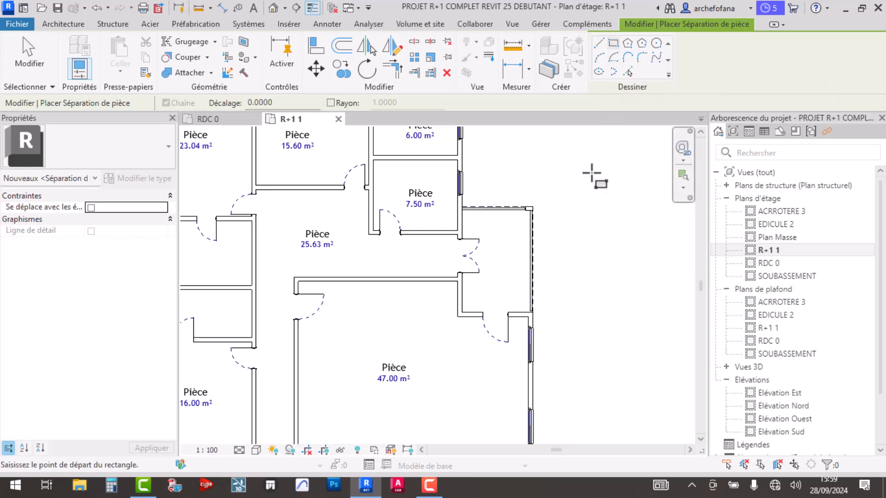
pyautogui.scroll(6, 463, 212)
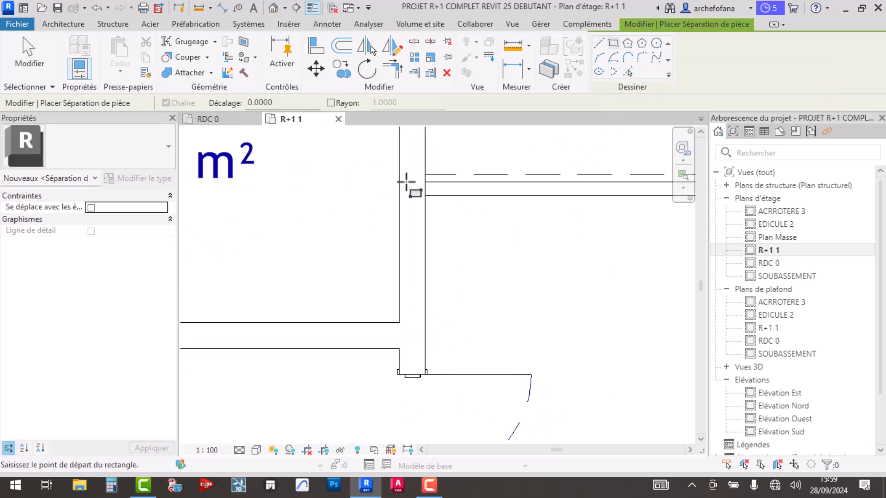
pyautogui.click(425, 195)
pyautogui.scroll(-3, 522, 286)
pyautogui.moveTo(519, 283); pyautogui.dragTo(511, 206, button='middle')
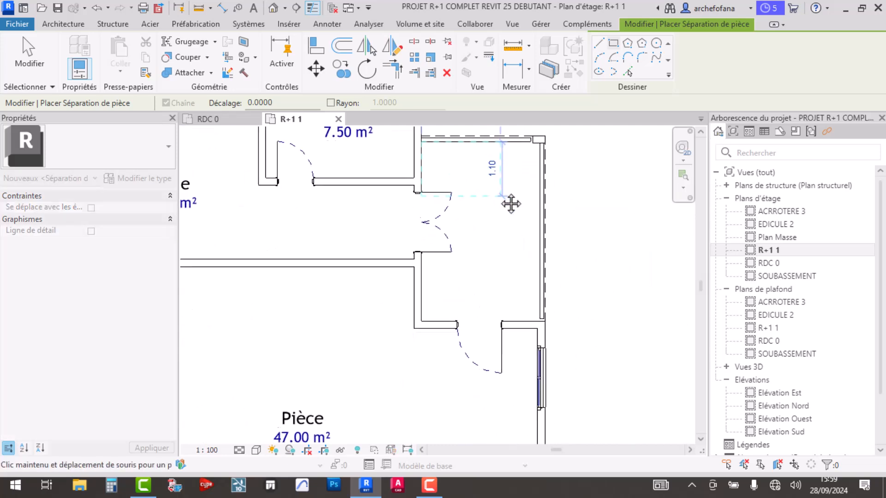
pyautogui.scroll(4, 531, 295)
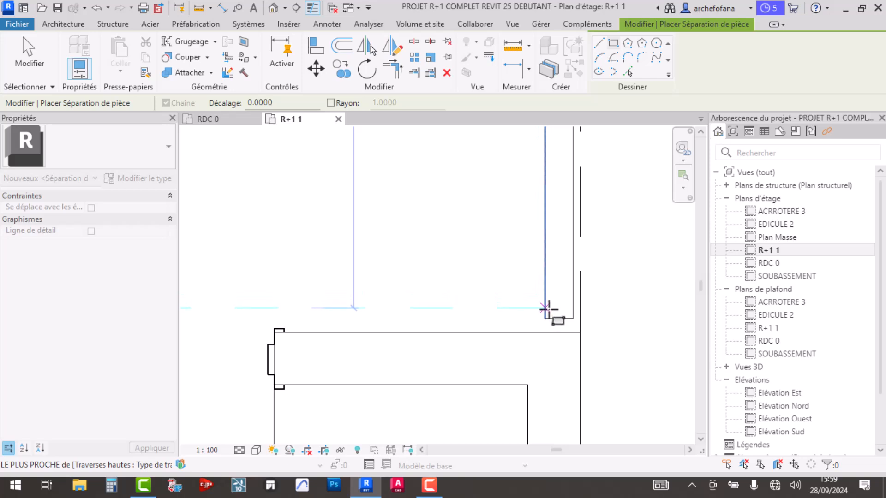
pyautogui.click(545, 332)
pyautogui.scroll(-3, 494, 251)
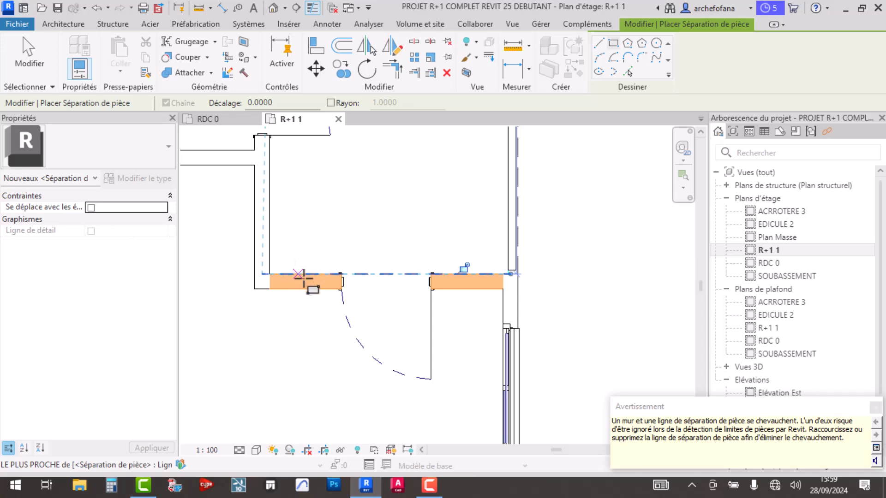
pyautogui.scroll(3, 326, 283)
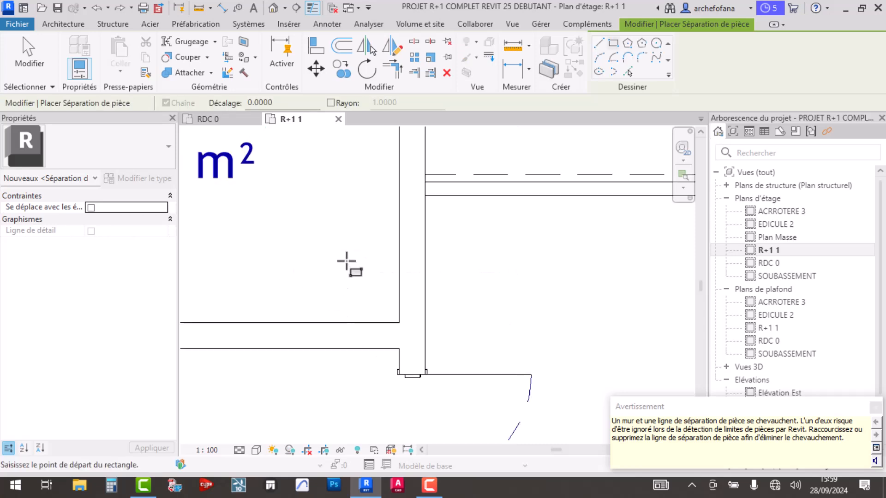
# Draw a straight room separation line about 2.38 m long along the terrace's upper railing, from the house wall to the corner column
pyautogui.click(599, 43)
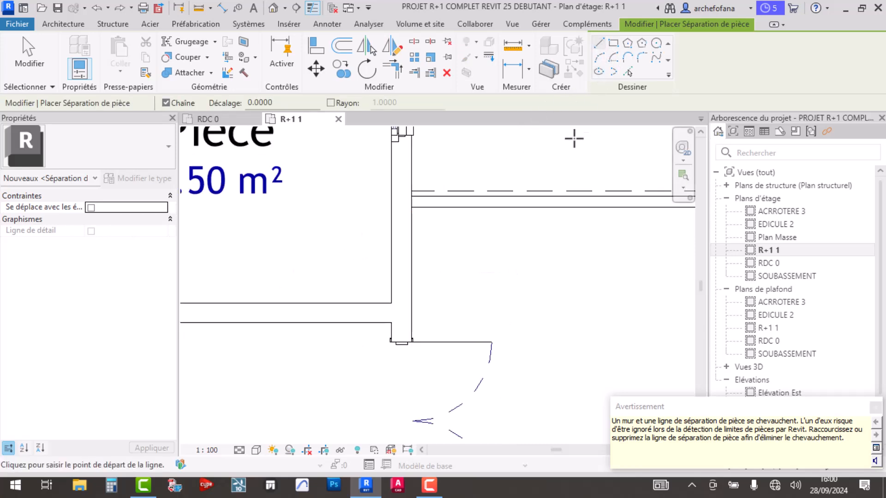
pyautogui.scroll(-1, 391, 254)
pyautogui.moveTo(411, 289); pyautogui.dragTo(380, 417, button='middle')
pyautogui.scroll(4, 399, 354)
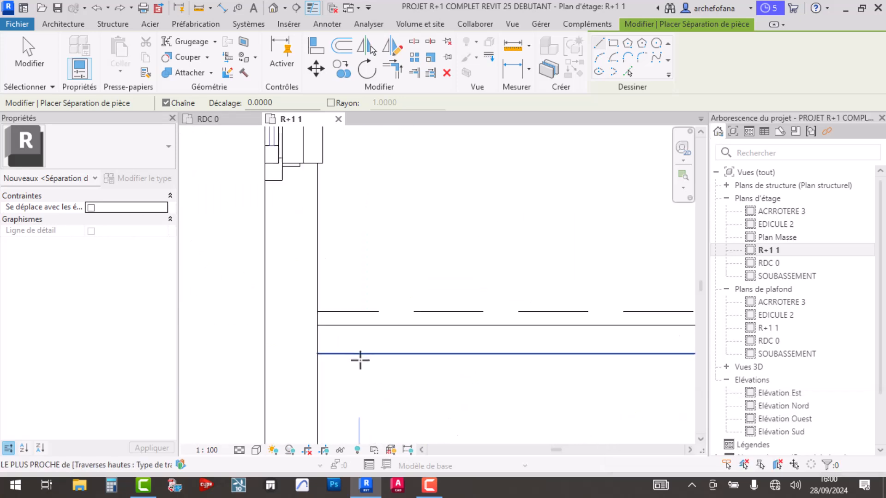
pyautogui.click(317, 354)
pyautogui.scroll(-3, 461, 369)
pyautogui.moveTo(471, 367); pyautogui.dragTo(287, 243, button='middle')
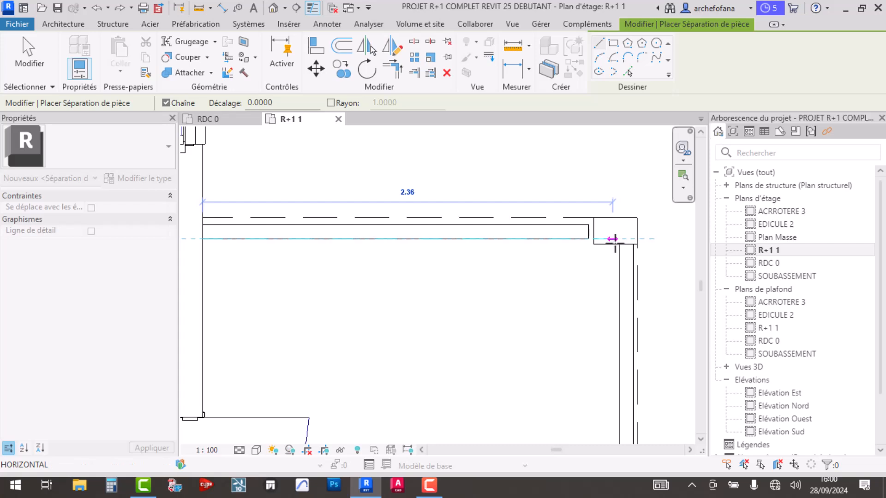
pyautogui.scroll(-2, 619, 238)
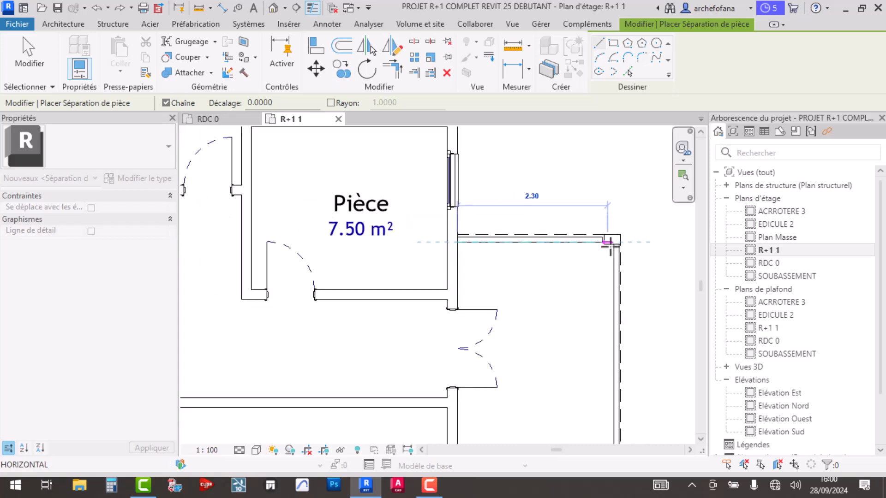
pyautogui.click(615, 242)
pyautogui.moveTo(615, 242); pyautogui.dragTo(528, 192, button='middle')
pyautogui.scroll(3, 520, 234)
pyautogui.scroll(1, 520, 234)
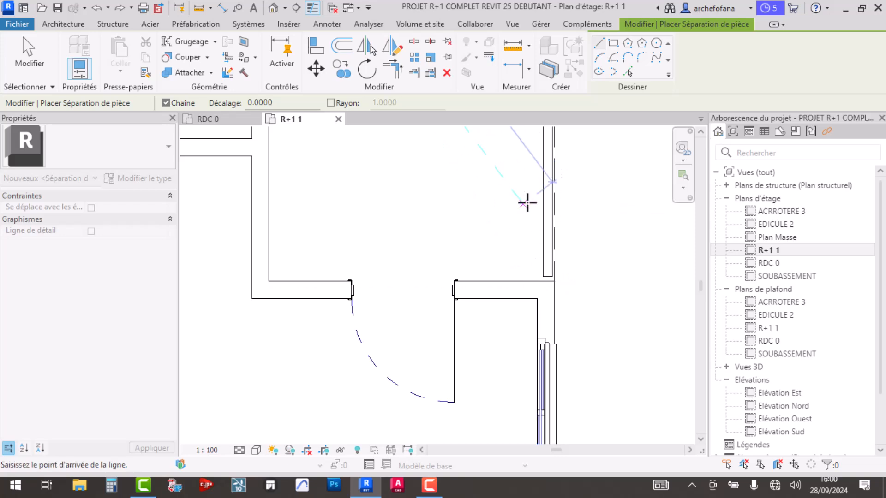
pyautogui.moveTo(541, 214); pyautogui.dragTo(550, 294, button='middle')
pyautogui.scroll(-2, 535, 279)
pyautogui.moveTo(544, 253); pyautogui.dragTo(549, 384, button='middle')
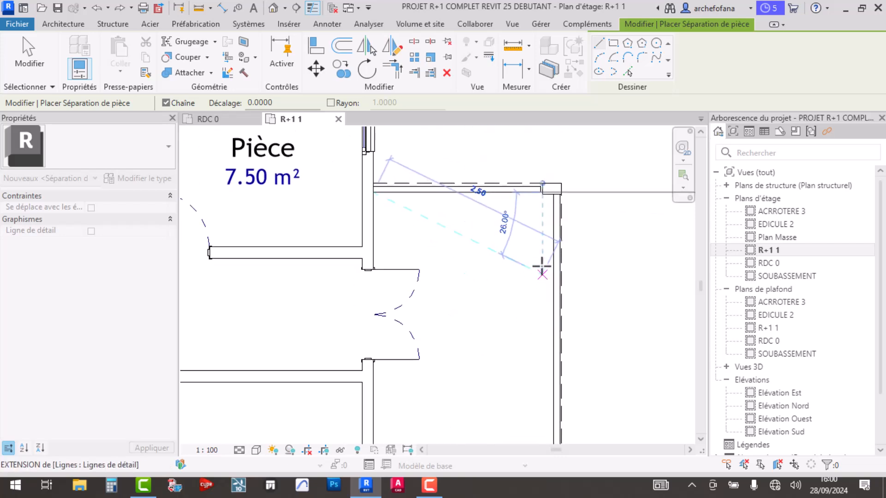
pyautogui.scroll(-2, 544, 243)
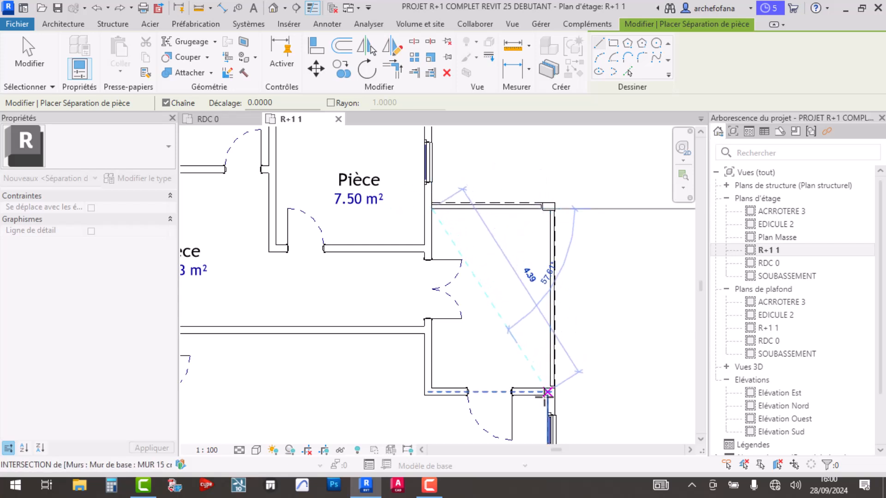
pyautogui.scroll(2, 548, 392)
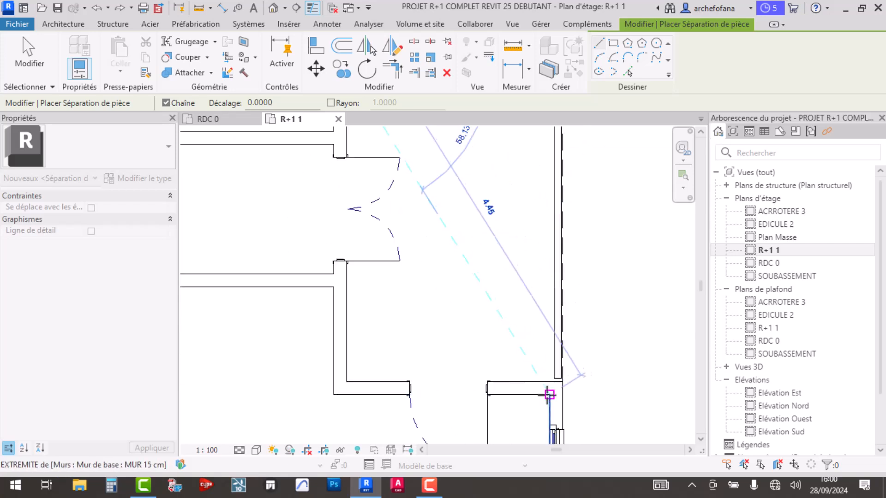
pyautogui.scroll(-3, 538, 376)
pyautogui.scroll(4, 538, 259)
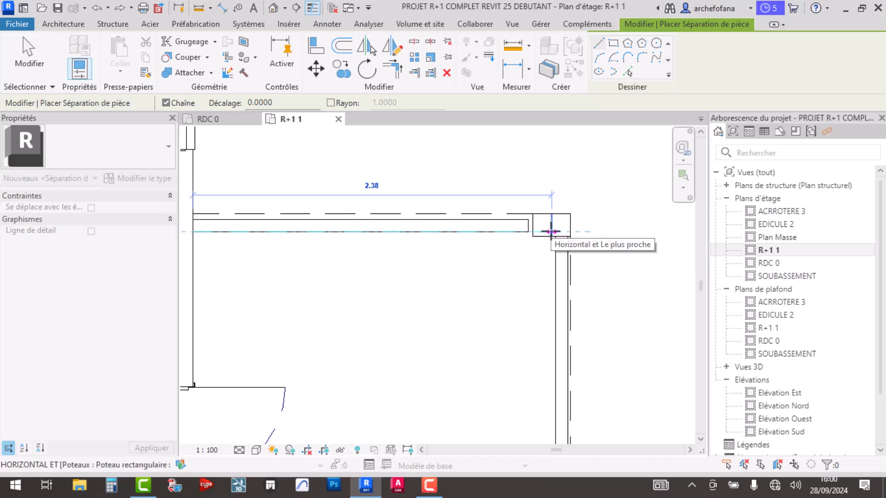
pyautogui.click(552, 232)
# Continue the room separation vertically from the corner column down to the wall at the terrace's lower edge, and end the chain
pyautogui.scroll(-2, 554, 355)
pyautogui.moveTo(558, 352); pyautogui.dragTo(537, 210, button='middle')
pyautogui.moveTo(538, 363); pyautogui.dragTo(534, 317, button='middle')
pyautogui.scroll(4, 529, 323)
pyautogui.scroll(2, 529, 329)
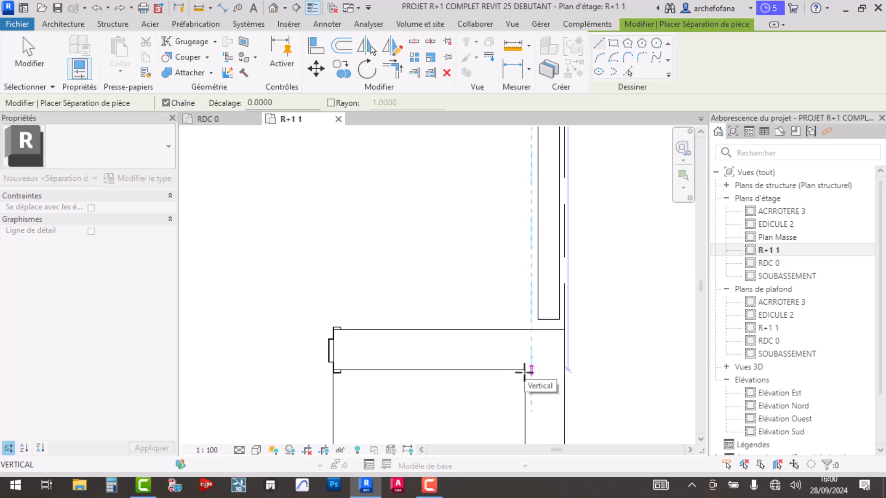
pyautogui.click(530, 330)
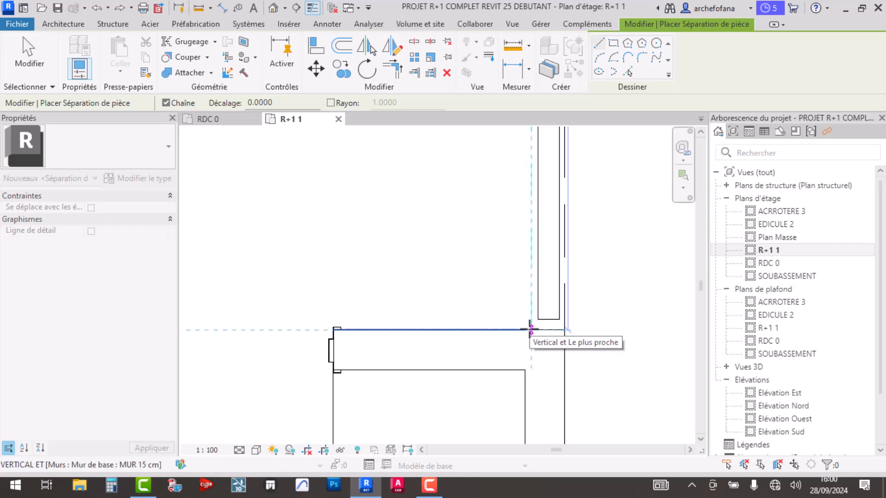
pyautogui.press('Escape')
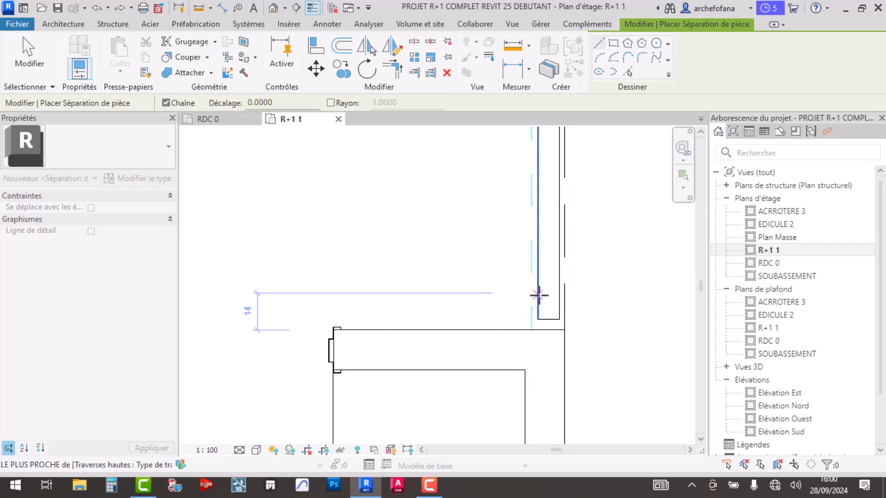
# Place a tagged room in the side terrace closed off by the room separation lines, and end room placement
pyautogui.scroll(-5, 466, 249)
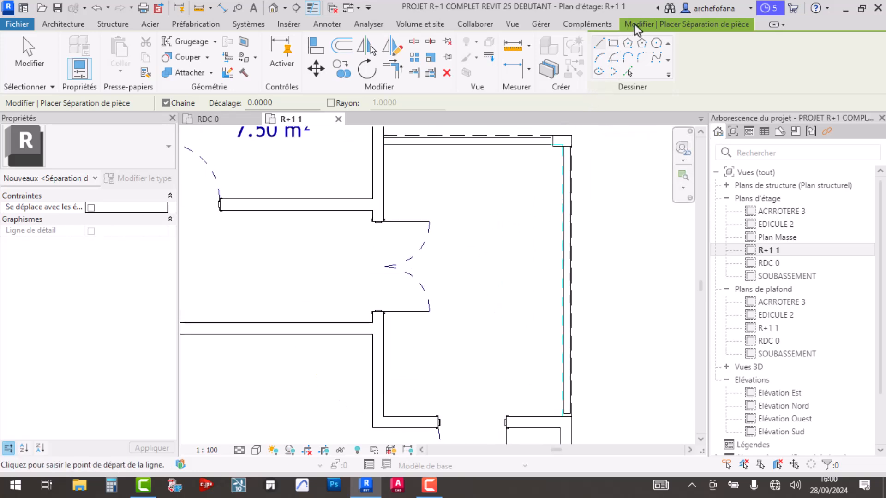
pyautogui.click(61, 22)
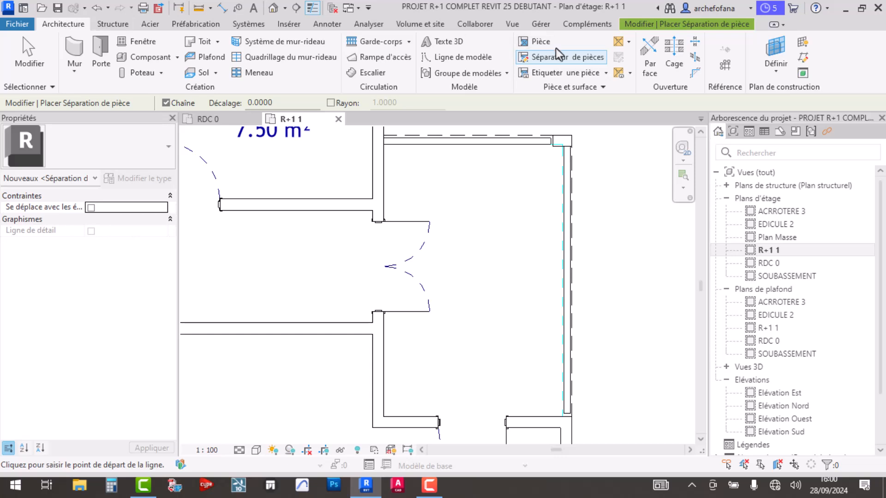
pyautogui.click(543, 43)
pyautogui.click(486, 294)
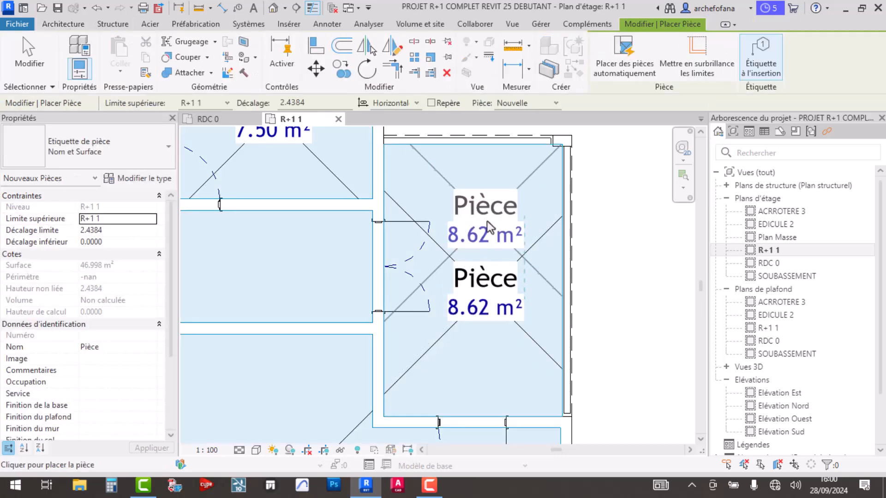
pyautogui.scroll(-3, 456, 318)
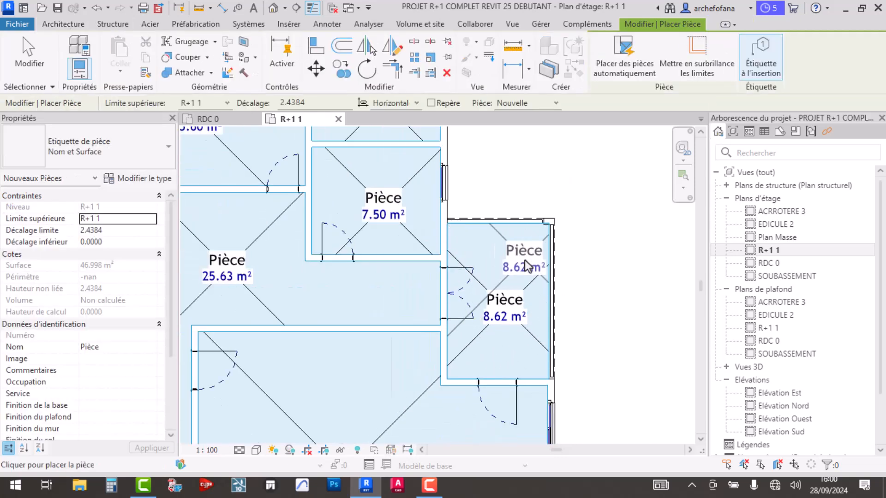
pyautogui.press('Escape')
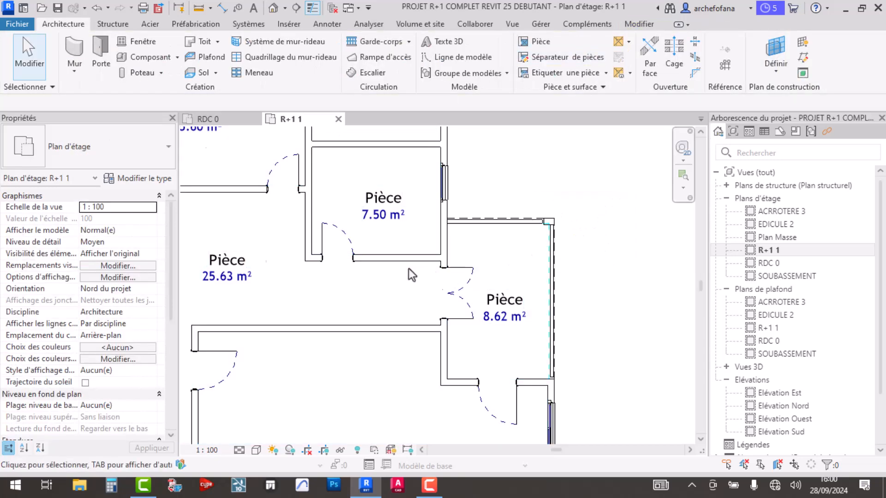
# Name the large 23.04 m² bedroom at the plan's upper-left corner CHAMBRE through its room tag
pyautogui.scroll(-4, 406, 267)
pyautogui.scroll(1, 538, 328)
pyautogui.scroll(2, 423, 311)
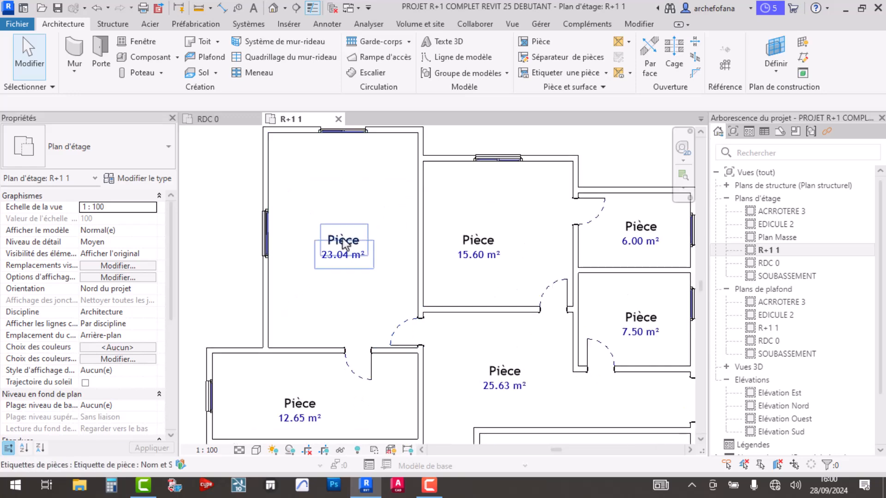
pyautogui.click(341, 241)
pyautogui.click(340, 237)
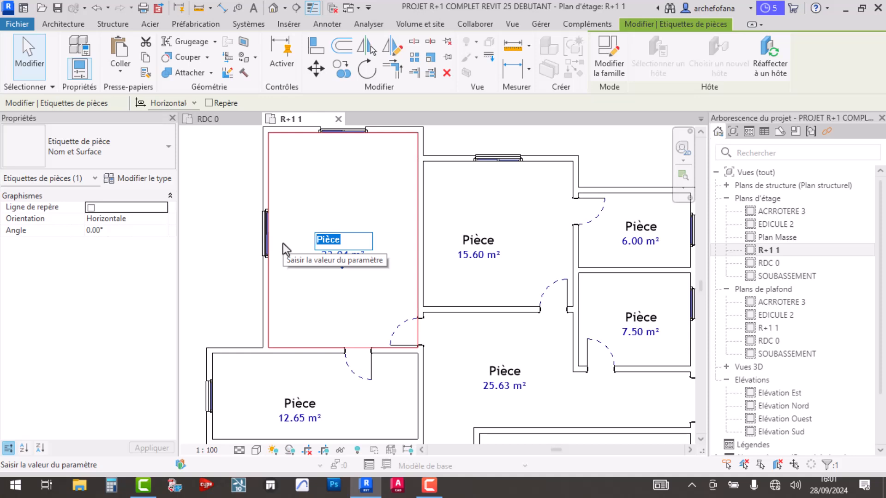
pyautogui.write('C')
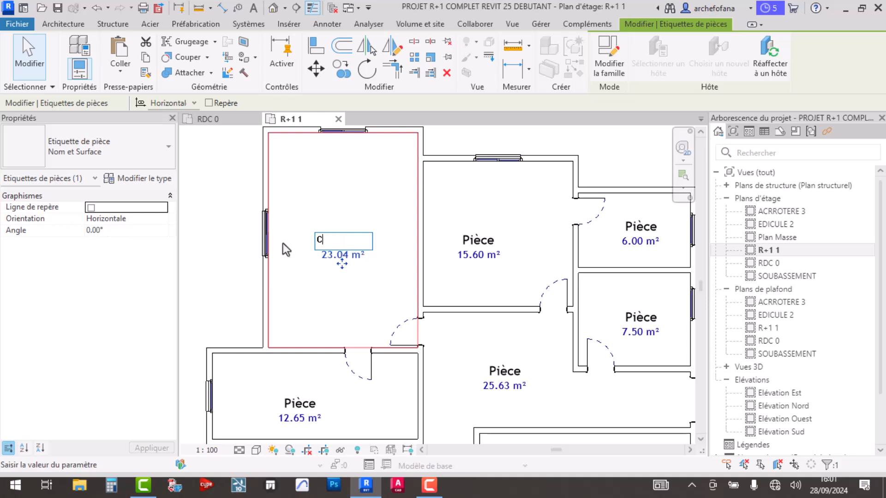
pyautogui.write('HAMBRE')
pyautogui.press('Return')
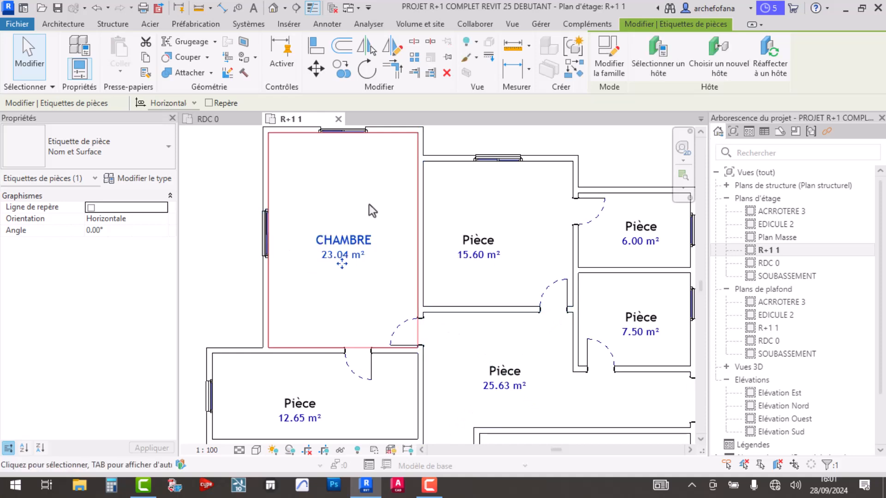
# Extend the name of the large upper-left bedroom to CHAMBRE PR
pyautogui.moveTo(433, 260); pyautogui.dragTo(402, 258, button='middle')
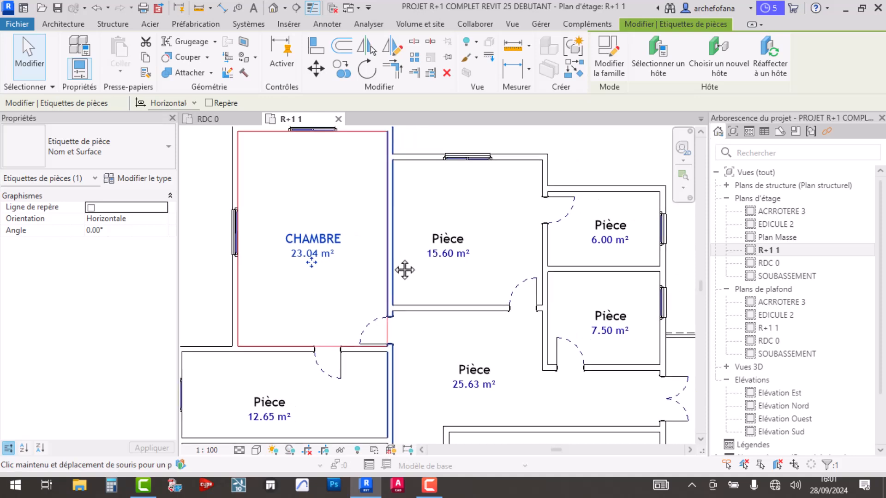
pyautogui.click(330, 239)
pyautogui.click(330, 239)
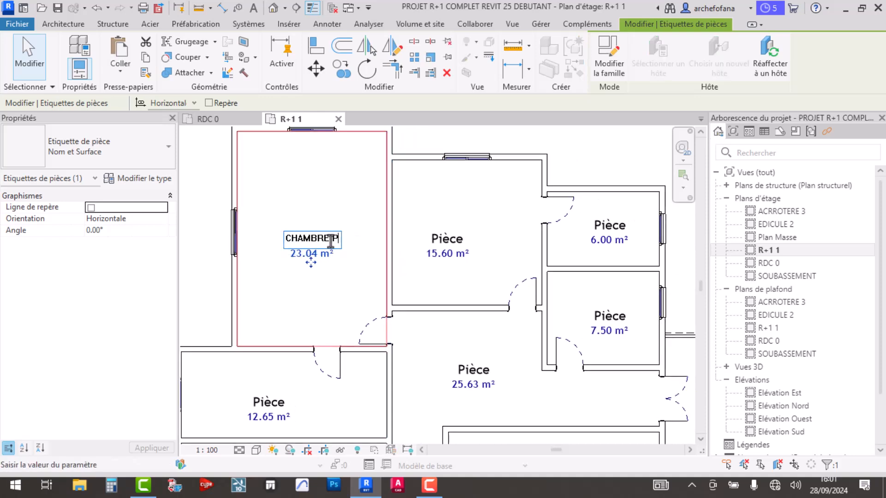
pyautogui.write('PR')
pyautogui.click(443, 238)
# Name the 15.60 m² room beside CHAMBRE PR SDB
pyautogui.click(447, 239)
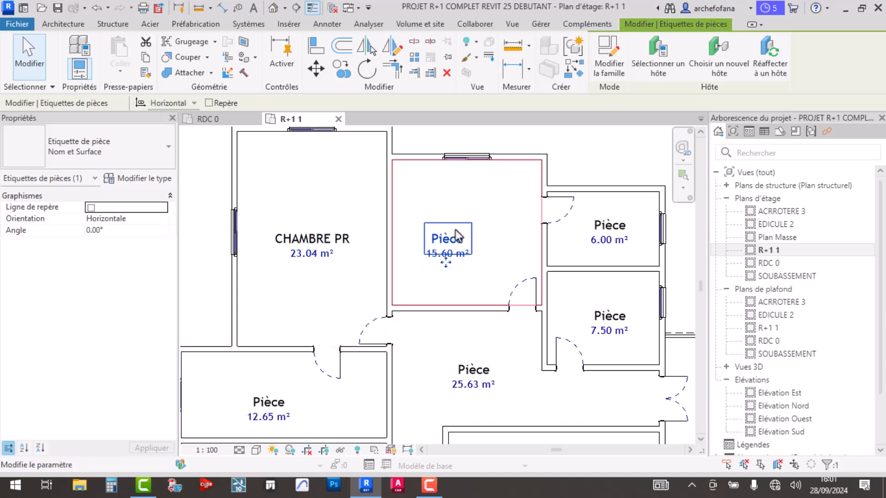
pyautogui.click(448, 239)
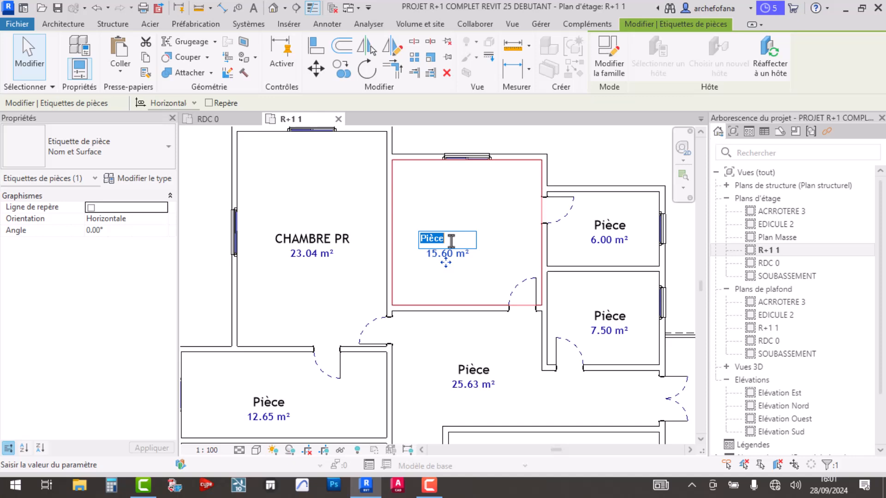
pyautogui.write('DB')
pyautogui.click(484, 200)
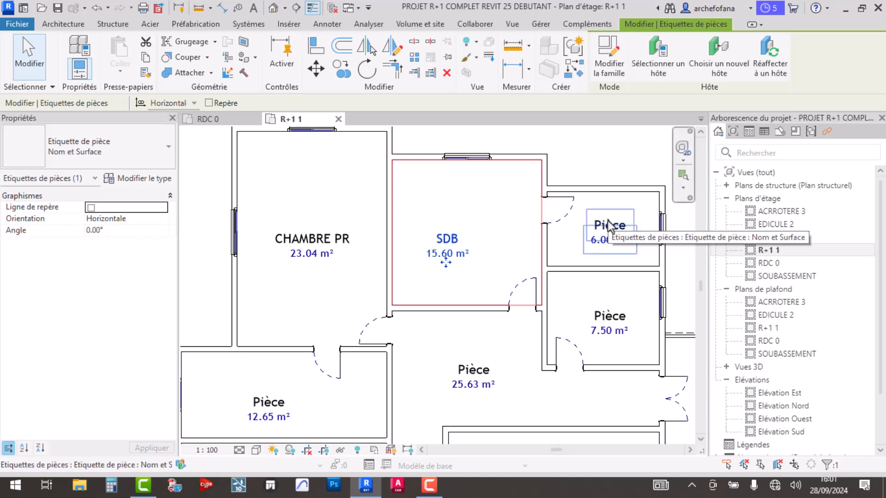
# Rename the 15.60 m² room beside CHAMBRE PR as CH FILLES
pyautogui.click(446, 239)
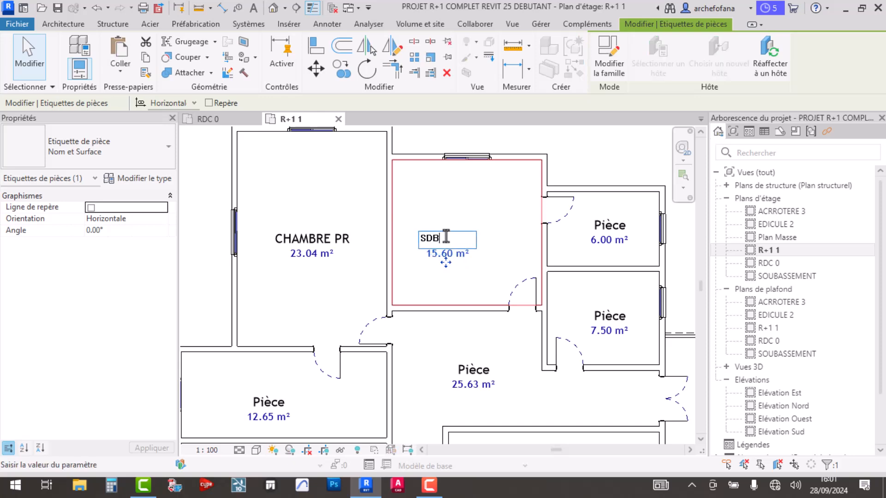
pyautogui.moveTo(446, 237); pyautogui.dragTo(398, 236)
pyautogui.write('CHAM')
pyautogui.press('BackSpace')
pyautogui.press('BackSpace')
pyautogui.write('FILLES')
pyautogui.click(483, 280)
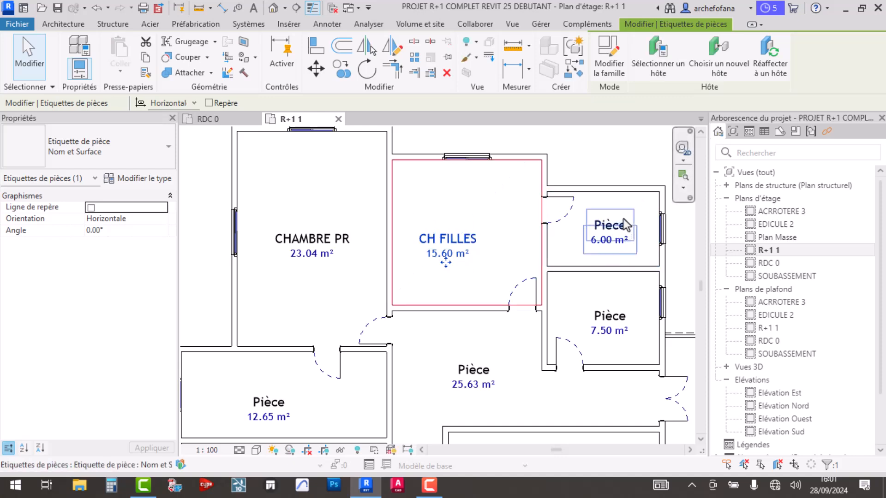
# Name the 6.00 m² room adjoining CH FILLES SDE and the 12.65 m² room below CHAMBRE PR SDB
pyautogui.doubleClick(609, 226)
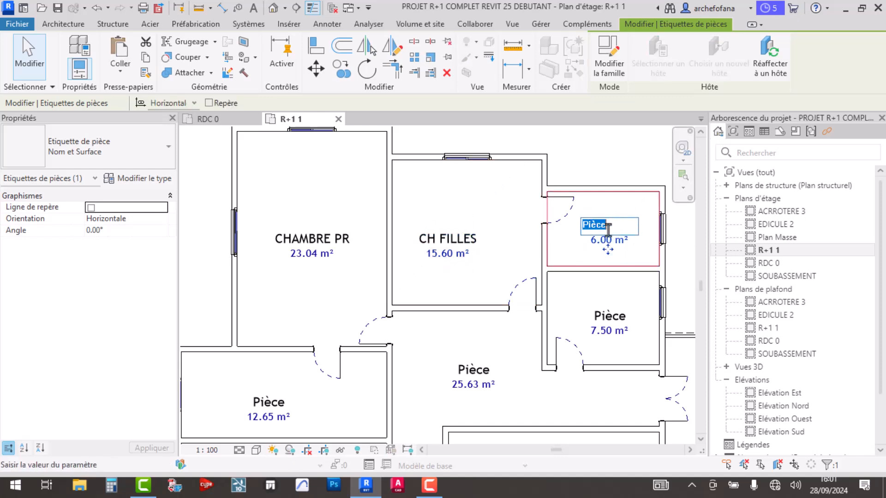
pyautogui.write('SDE')
pyautogui.click(532, 392)
pyautogui.doubleClick(269, 401)
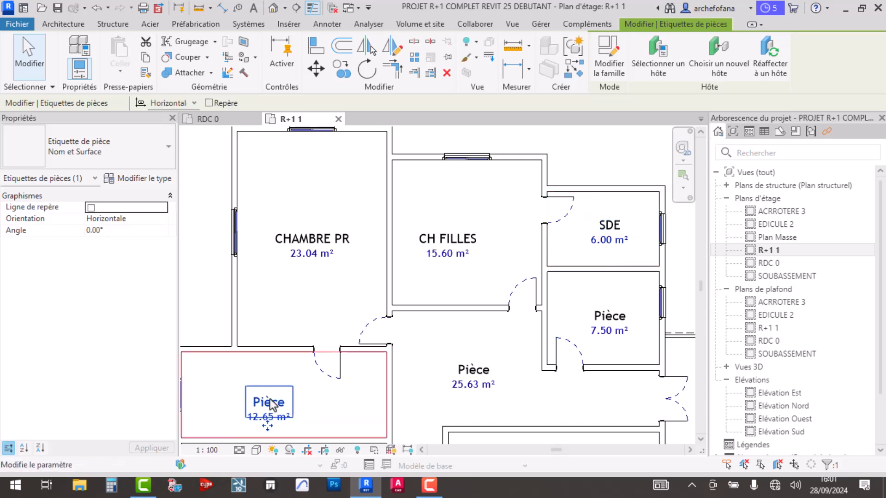
pyautogui.write('SDB')
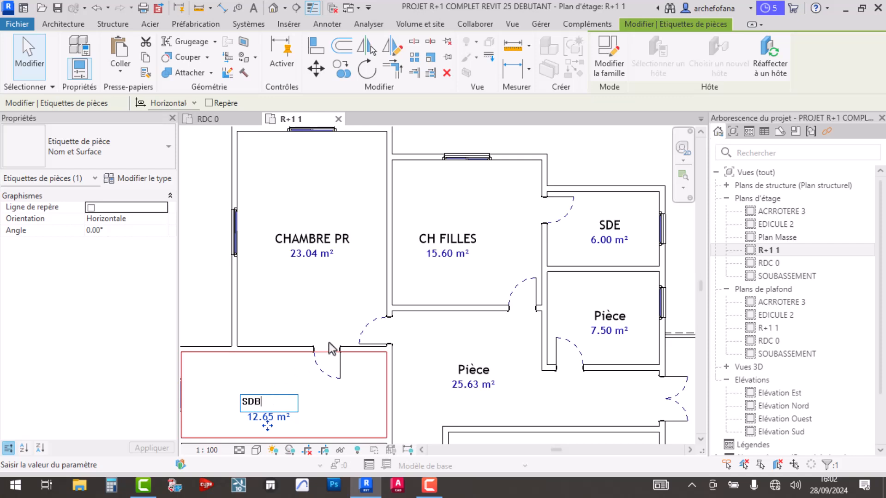
pyautogui.click(332, 350)
# Name the central circulation space below CH FILLES DEGAGEMENT
pyautogui.scroll(-3, 356, 300)
pyautogui.click(421, 339)
pyautogui.click(421, 337)
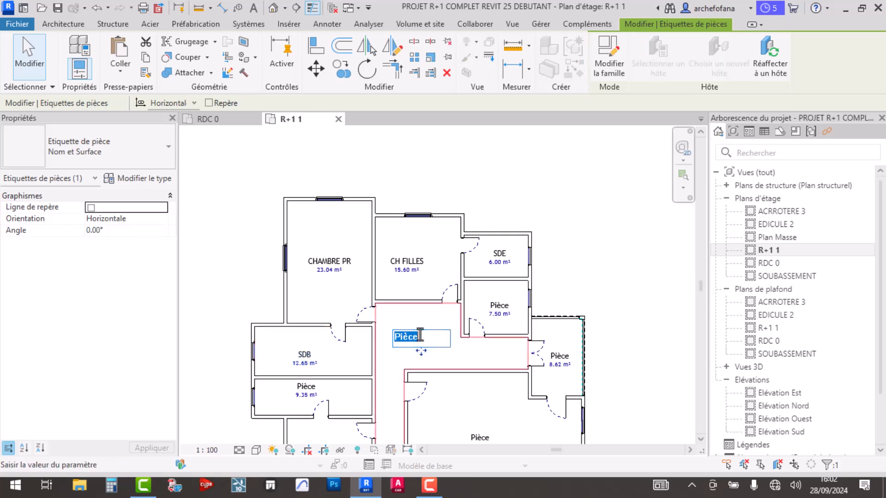
pyautogui.write('DEGA')
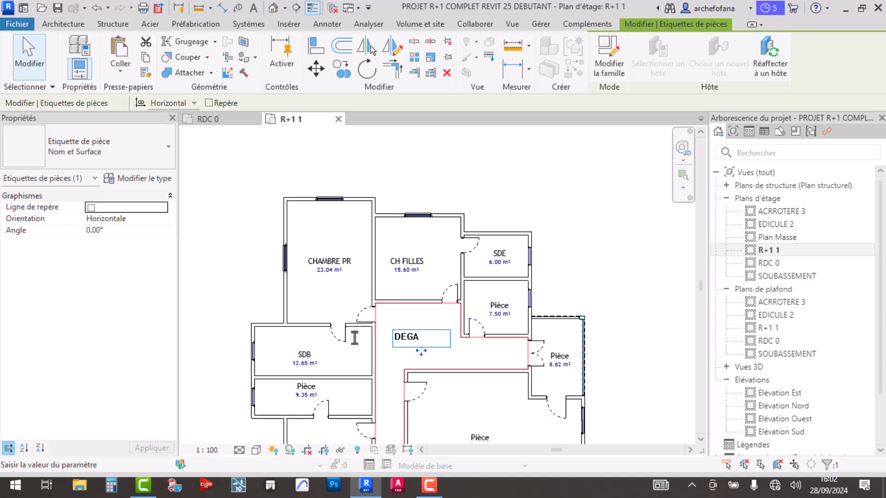
pyautogui.write('NT')
pyautogui.click(557, 360)
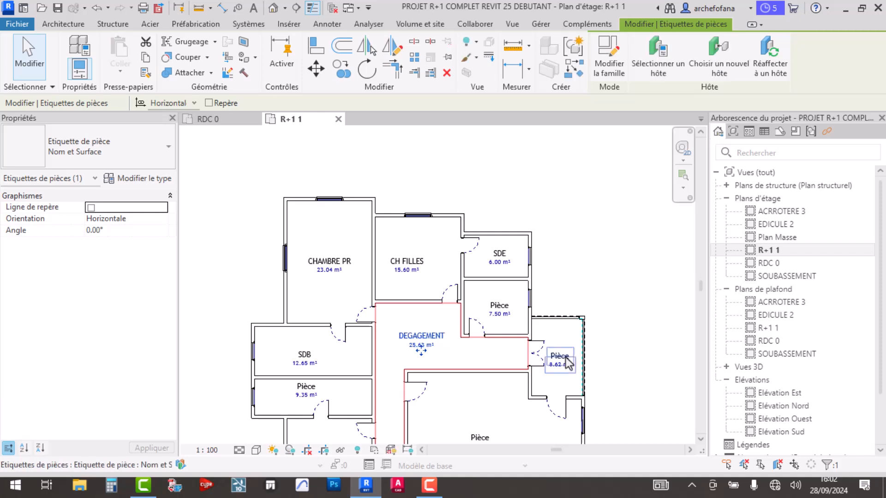
# Name the small side terrace room TERRAS
pyautogui.click(564, 356)
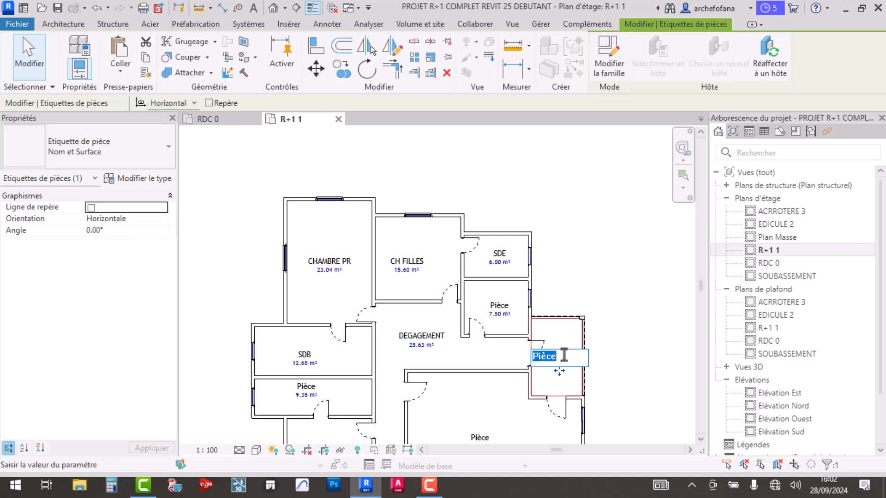
pyautogui.write('TERRAS')
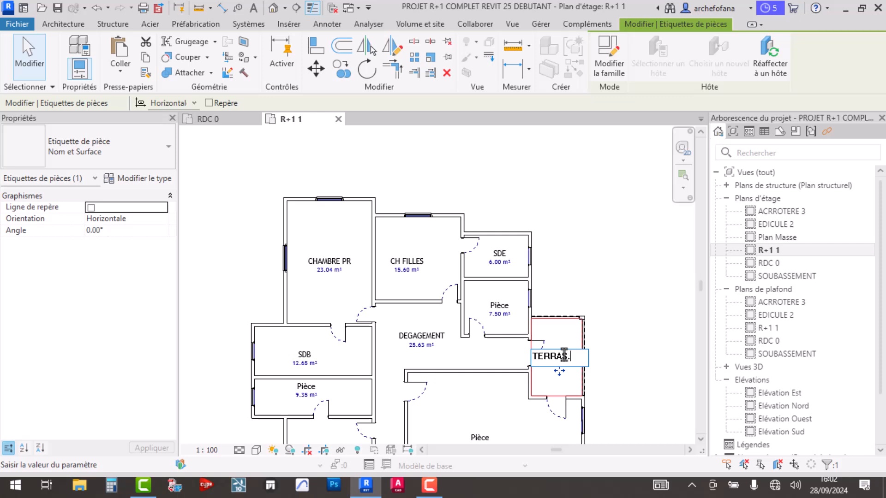
pyautogui.click(613, 283)
# Name the large 47.00 m² room below the DEGAGEMENT SALON
pyautogui.scroll(-2, 492, 356)
pyautogui.scroll(1, 493, 361)
pyautogui.moveTo(501, 383); pyautogui.dragTo(487, 266, button='middle')
pyautogui.scroll(4, 488, 266)
pyautogui.click(466, 256)
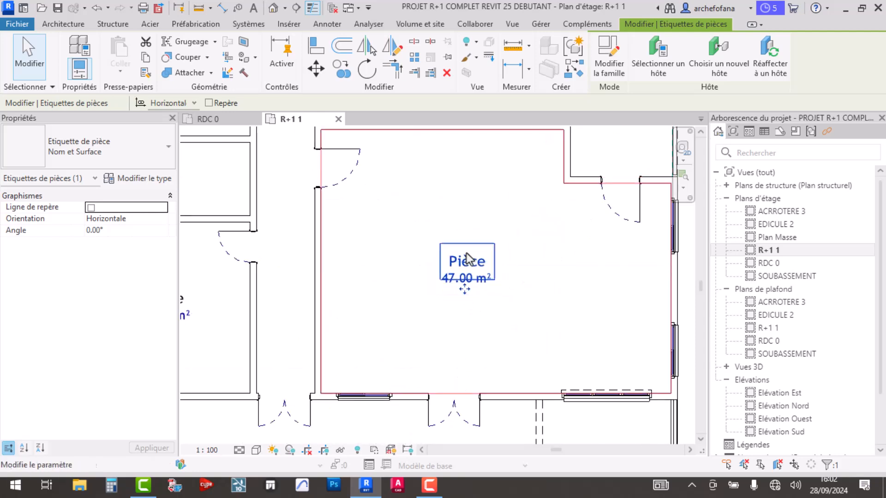
pyautogui.click(466, 256)
pyautogui.write('SALON')
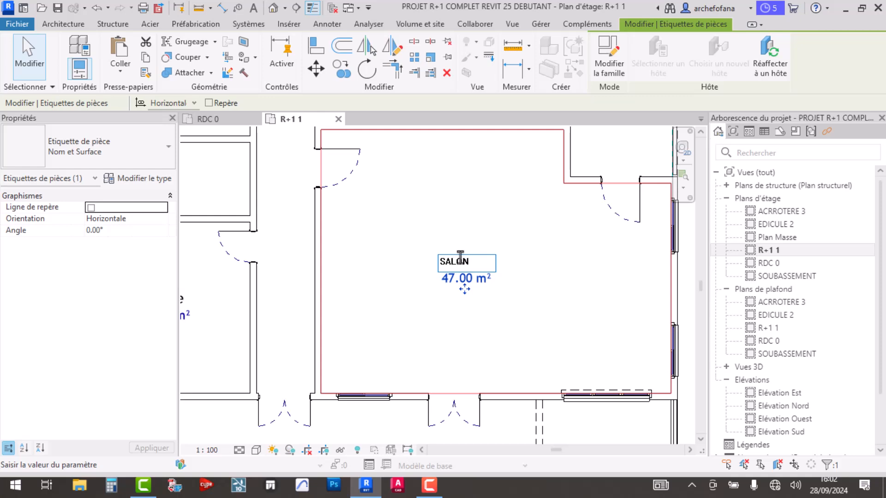
pyautogui.click(443, 296)
# Name the 16.00 m² bedroom across the corridor from the SALON CH G
pyautogui.scroll(-3, 535, 256)
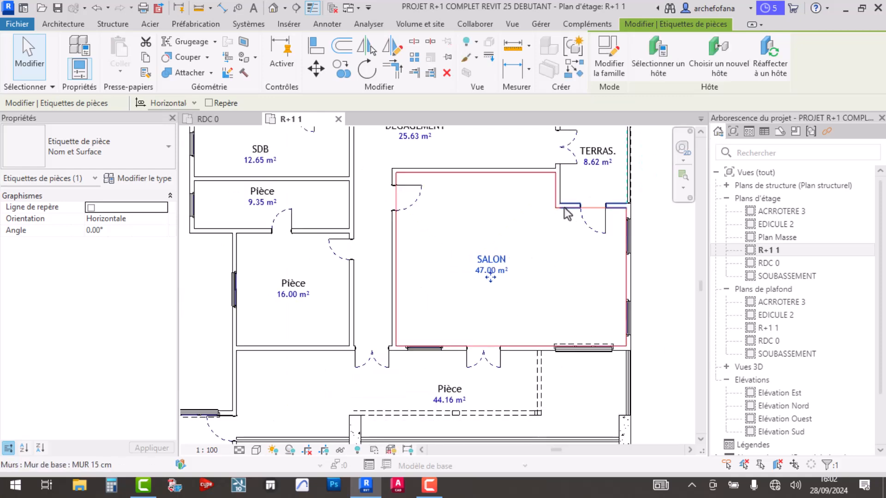
pyautogui.moveTo(558, 277); pyautogui.dragTo(498, 288, button='middle')
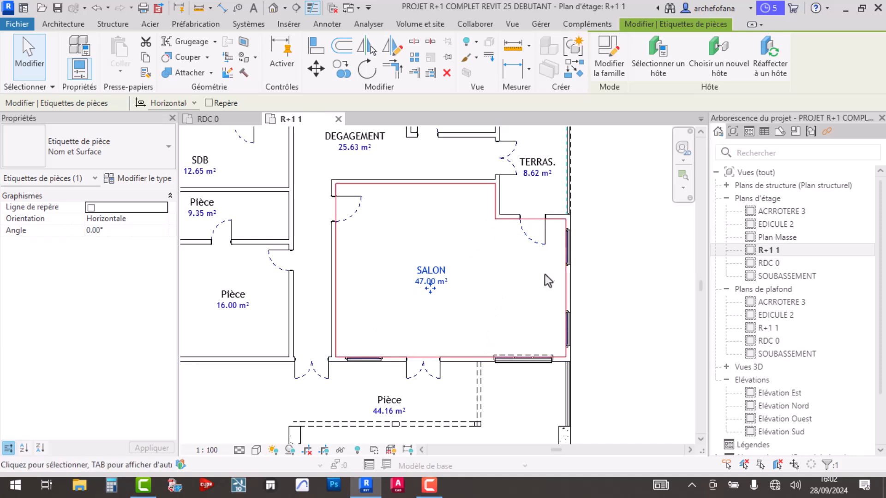
pyautogui.scroll(-2, 530, 277)
pyautogui.scroll(4, 361, 310)
pyautogui.click(330, 277)
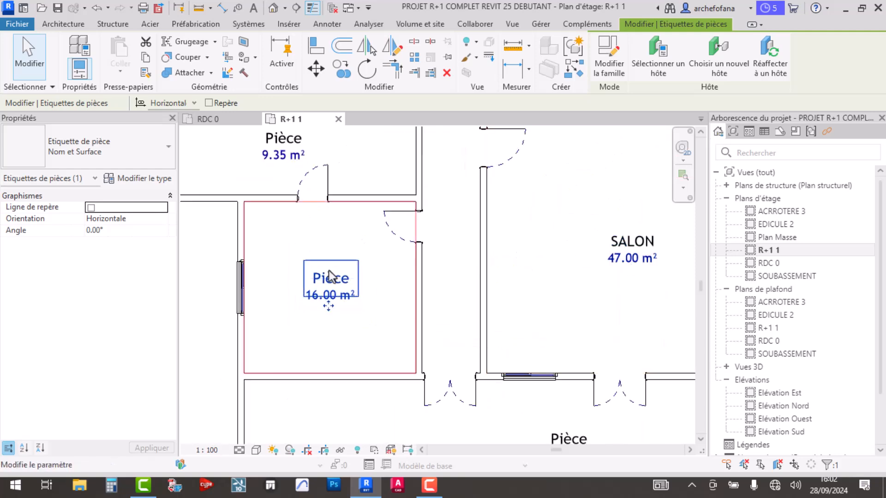
pyautogui.click(331, 277)
pyautogui.scroll(-3, 332, 277)
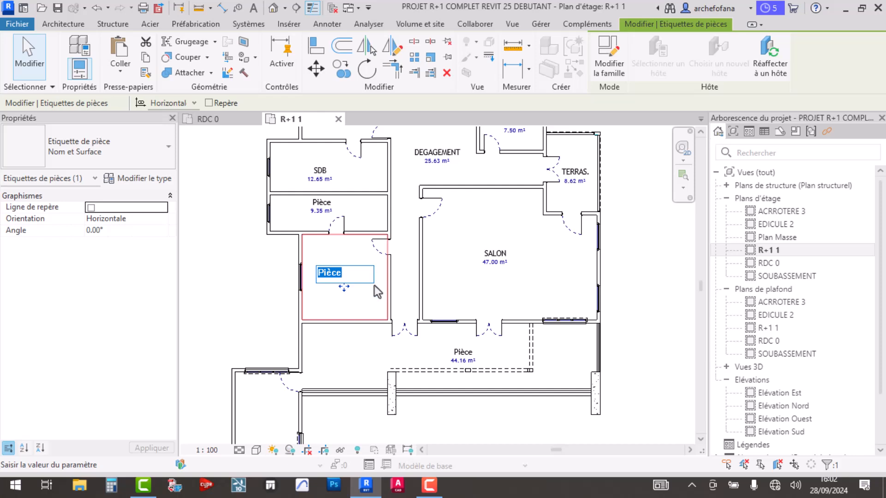
pyautogui.write('C')
pyautogui.click(481, 276)
# Name the projecting room at the plan's lower-left corner SALON VIP
pyautogui.scroll(-4, 474, 288)
pyautogui.scroll(5, 401, 369)
pyautogui.moveTo(393, 371); pyautogui.dragTo(513, 266, button='middle')
pyautogui.click(332, 339)
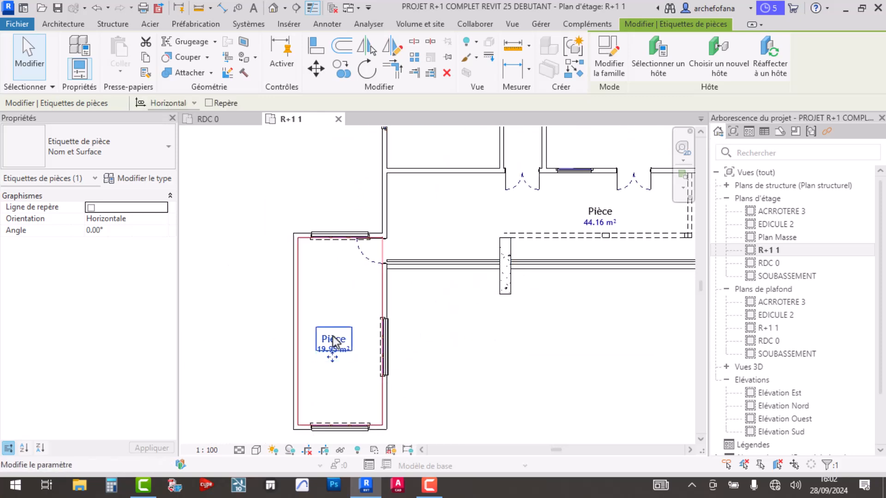
pyautogui.click(332, 337)
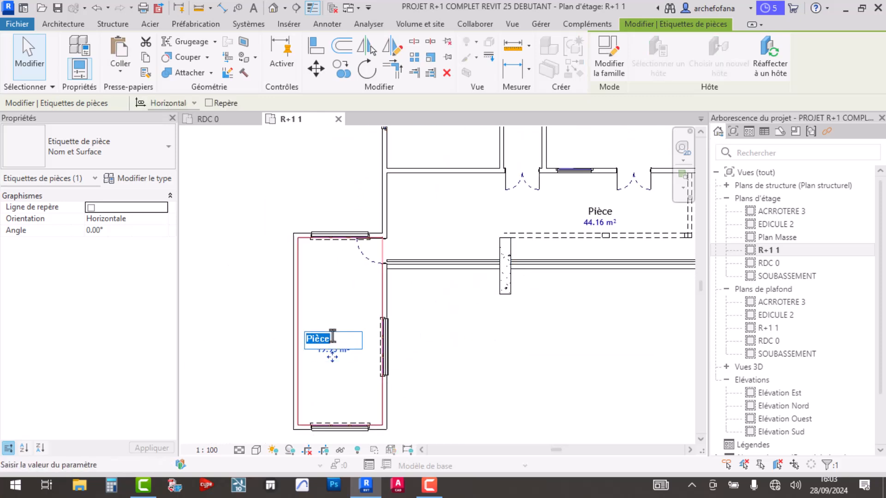
pyautogui.write('SALON VIP')
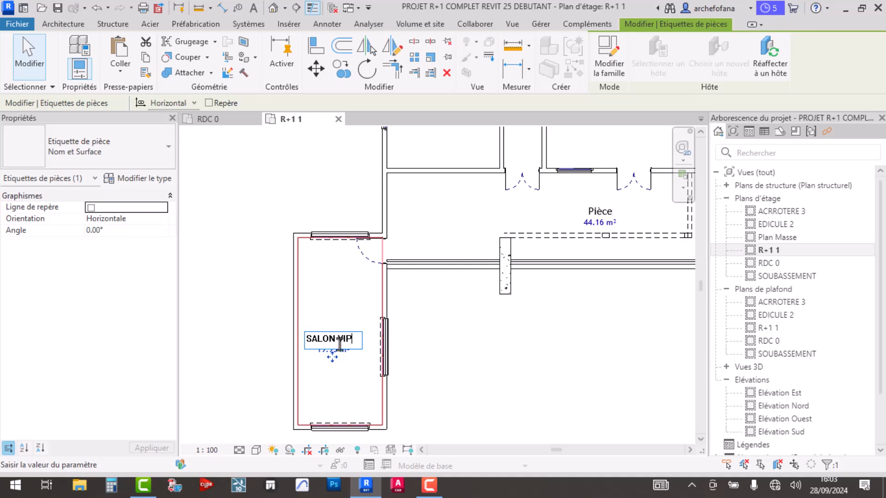
pyautogui.click(498, 332)
# Name the 44.16 m² room in front of the SALON and CH G TERRASSE
pyautogui.scroll(-3, 436, 331)
pyautogui.moveTo(436, 331); pyautogui.dragTo(420, 399, button='middle')
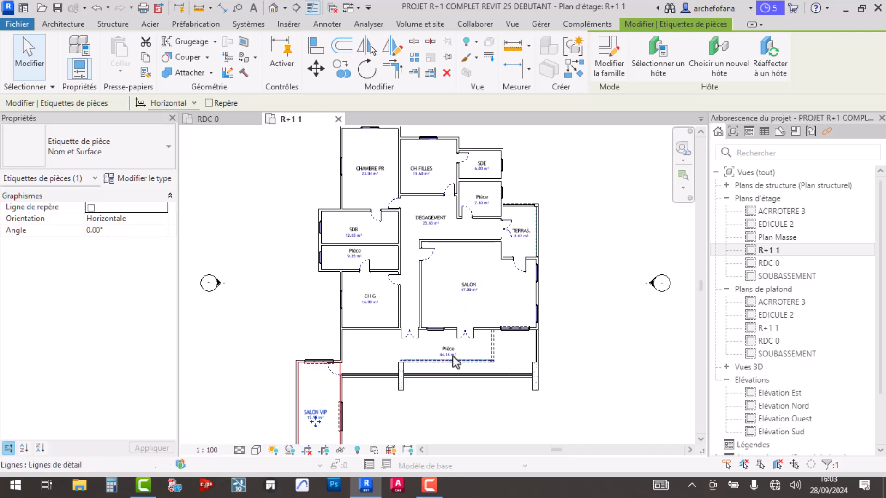
pyautogui.scroll(3, 491, 368)
pyautogui.click(480, 359)
pyautogui.click(478, 358)
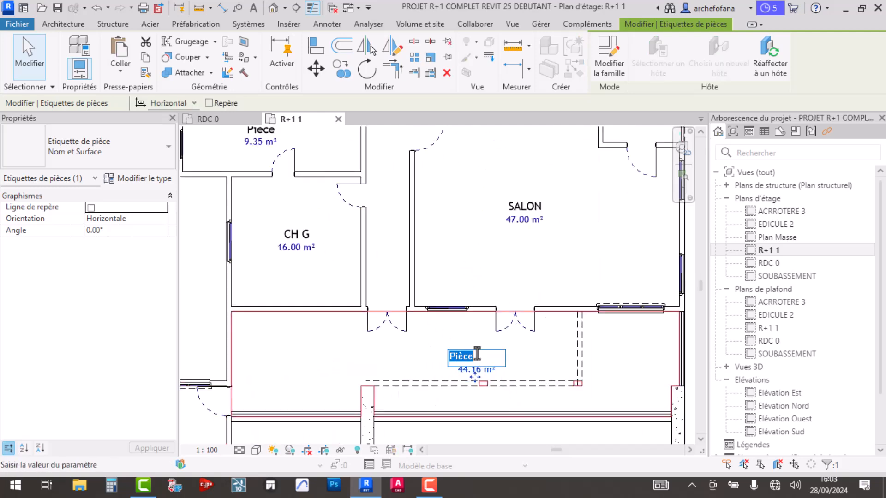
pyautogui.write('TERRASS')
pyautogui.click(566, 332)
# Examine the room names and areas across the whole R+1 1 floor plan
pyautogui.scroll(-2, 536, 323)
pyautogui.moveTo(503, 297); pyautogui.dragTo(449, 400, button='middle')
pyautogui.scroll(1, 419, 201)
pyautogui.scroll(-4, 447, 206)
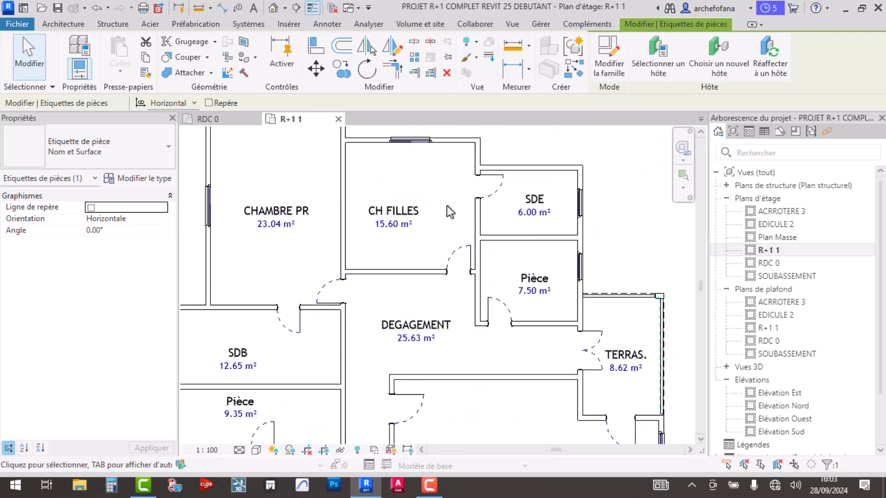
pyautogui.scroll(2, 367, 299)
pyautogui.scroll(3, 353, 274)
pyautogui.scroll(-1, 417, 253)
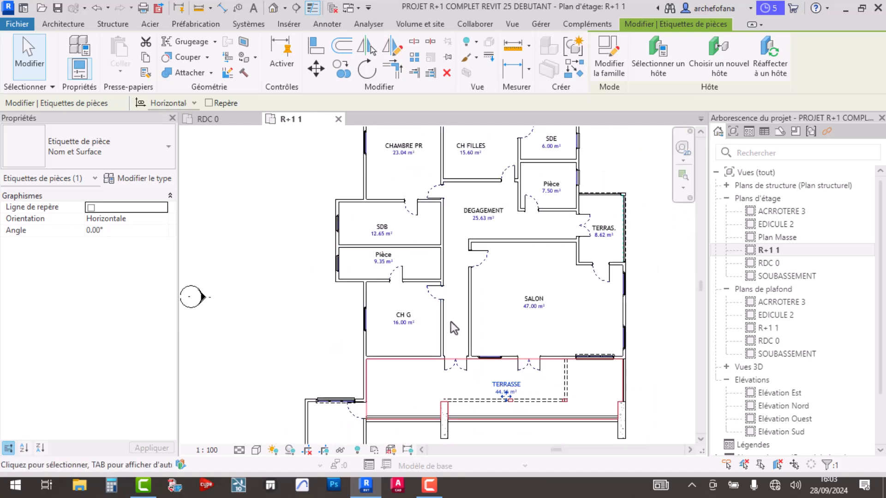
pyautogui.scroll(2, 478, 212)
pyautogui.scroll(1, 478, 212)
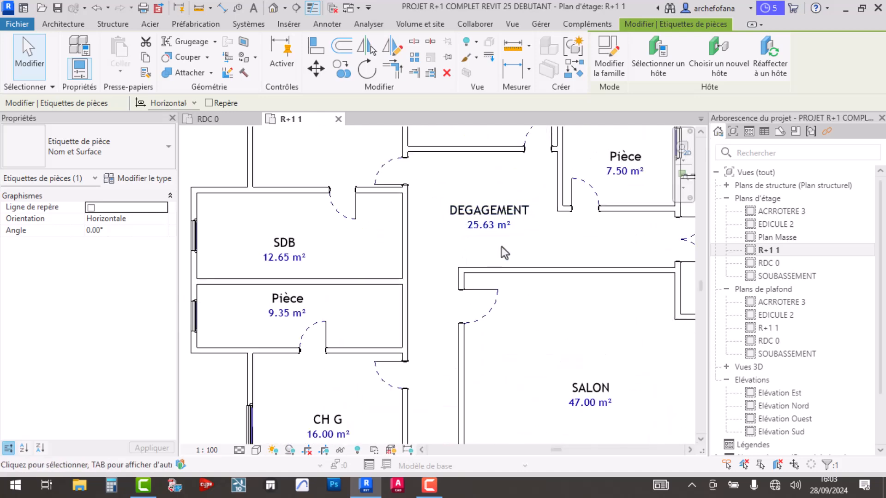
pyautogui.click(453, 308)
pyautogui.scroll(-3, 451, 296)
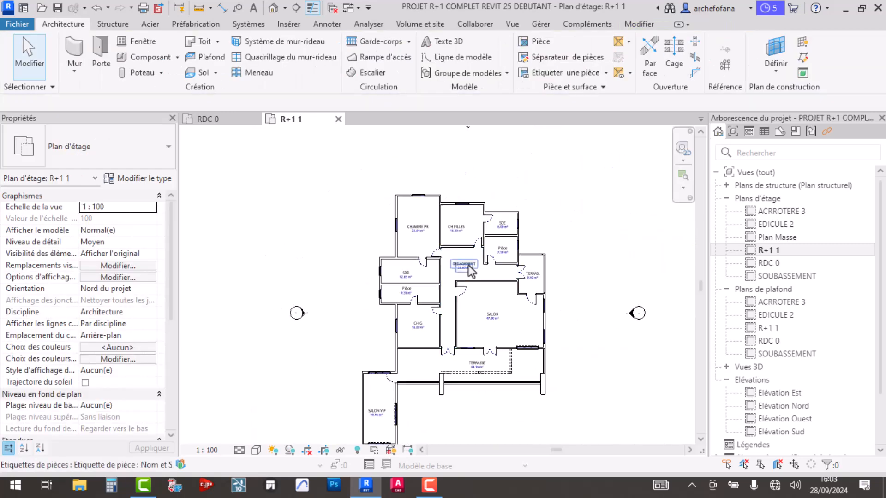
pyautogui.moveTo(466, 361); pyautogui.dragTo(414, 271, button='middle')
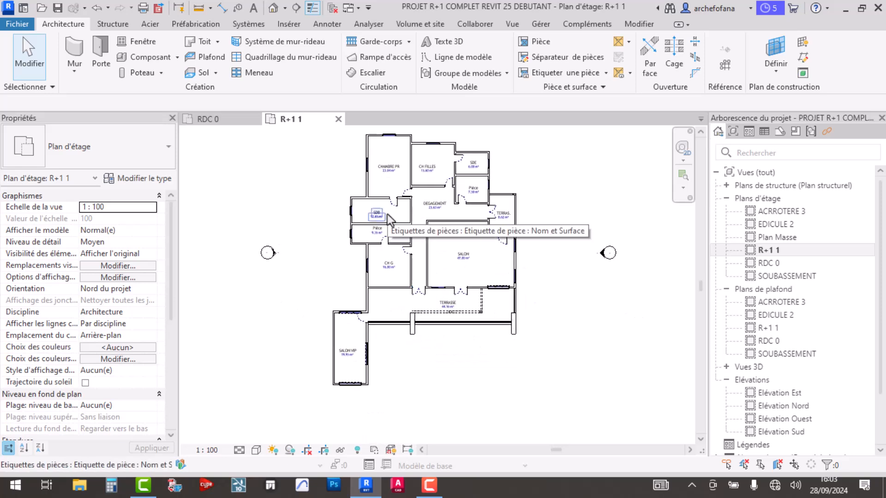
pyautogui.moveTo(409, 202); pyautogui.dragTo(419, 230, button='middle')
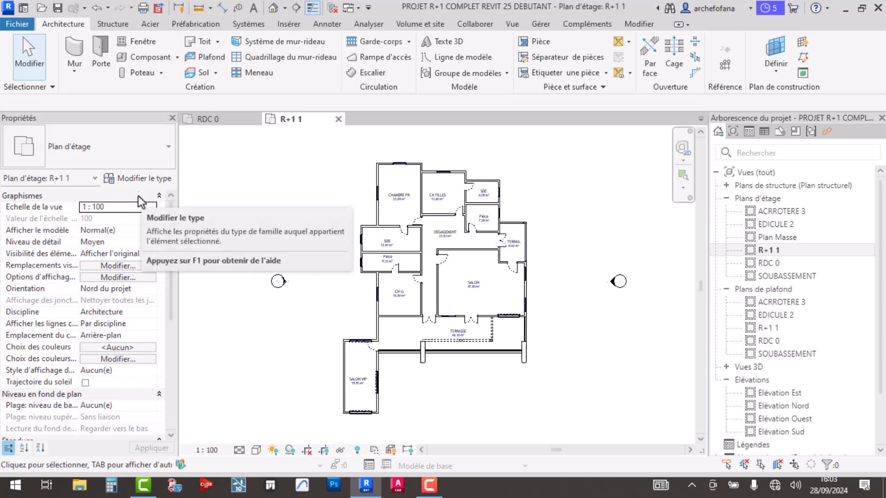
pyautogui.moveTo(302, 154); pyautogui.dragTo(555, 439)
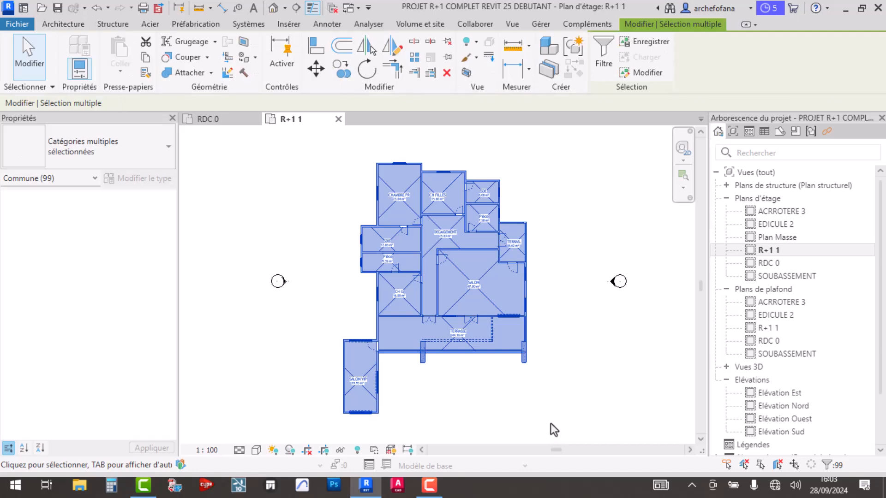
pyautogui.click(550, 424)
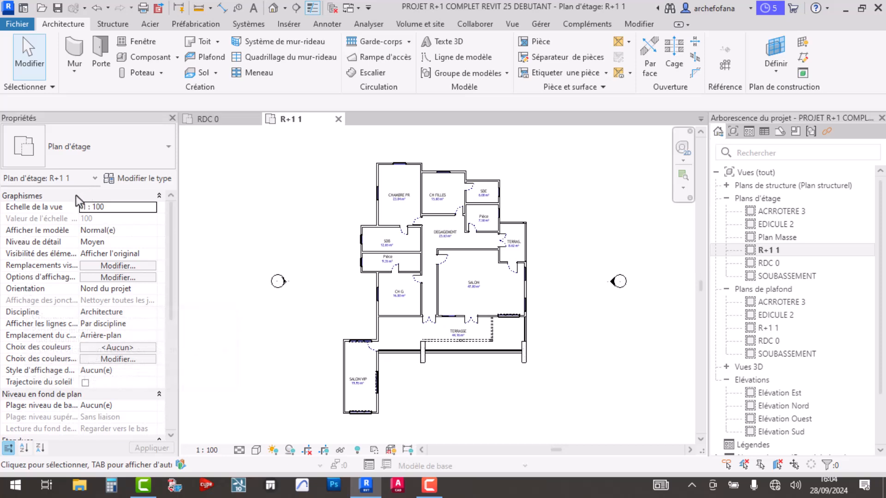
pyautogui.moveTo(79, 193); pyautogui.dragTo(104, 193)
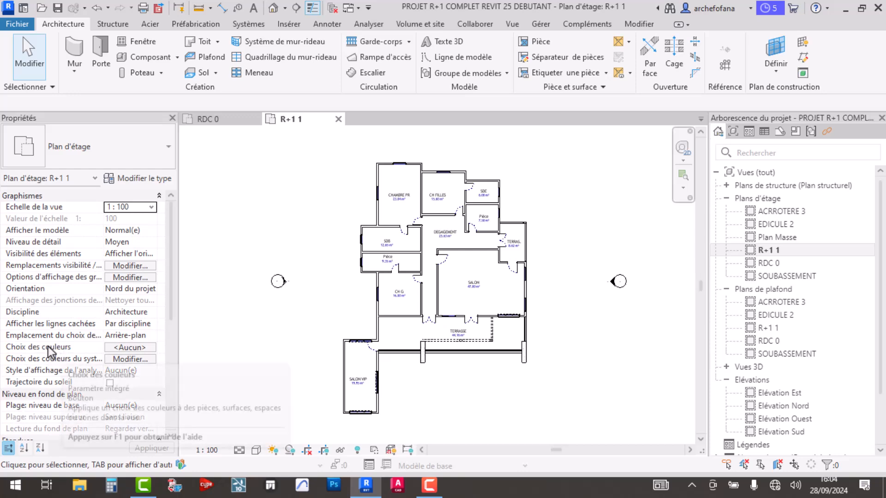
pyautogui.click(126, 348)
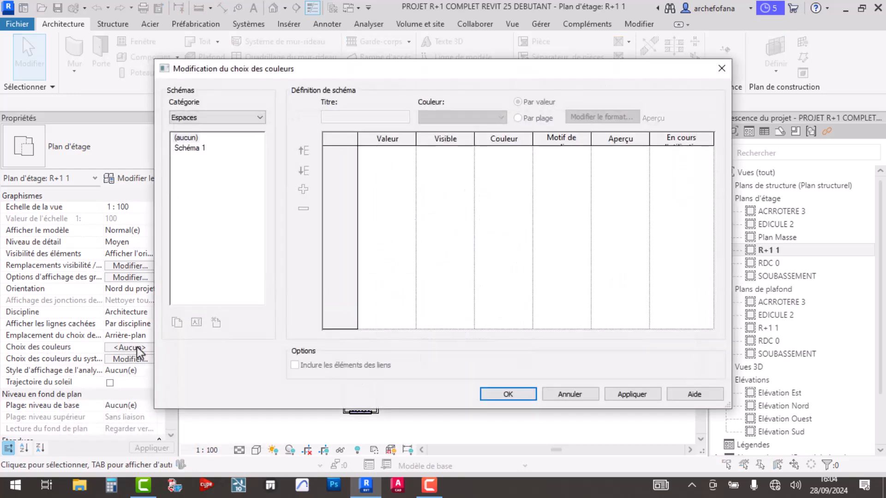
pyautogui.click(570, 394)
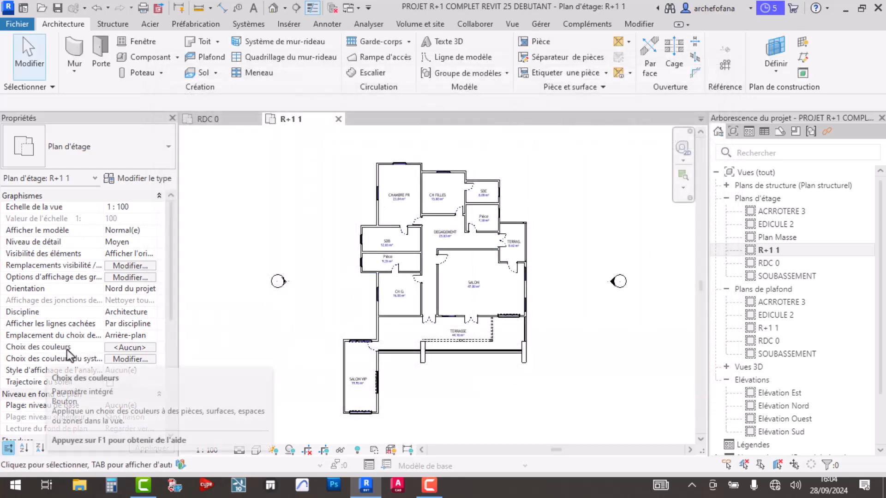
# Open the floor plan's colour scheme settings and select the Par nom scheme of the Pièces category
pyautogui.click(132, 347)
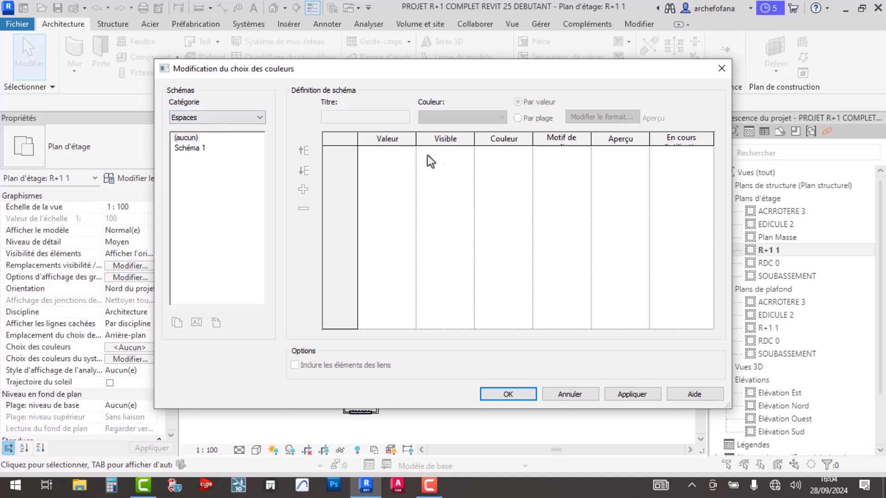
pyautogui.moveTo(533, 70); pyautogui.dragTo(379, 334)
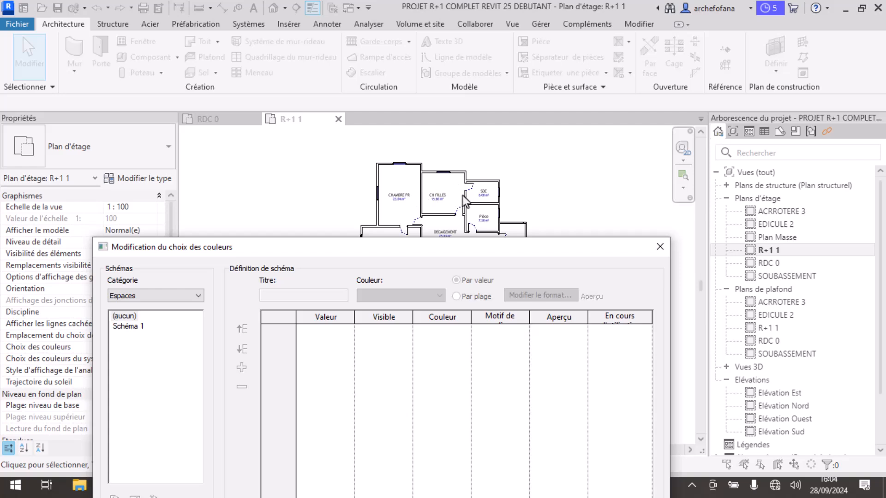
pyautogui.moveTo(400, 254); pyautogui.dragTo(443, 82)
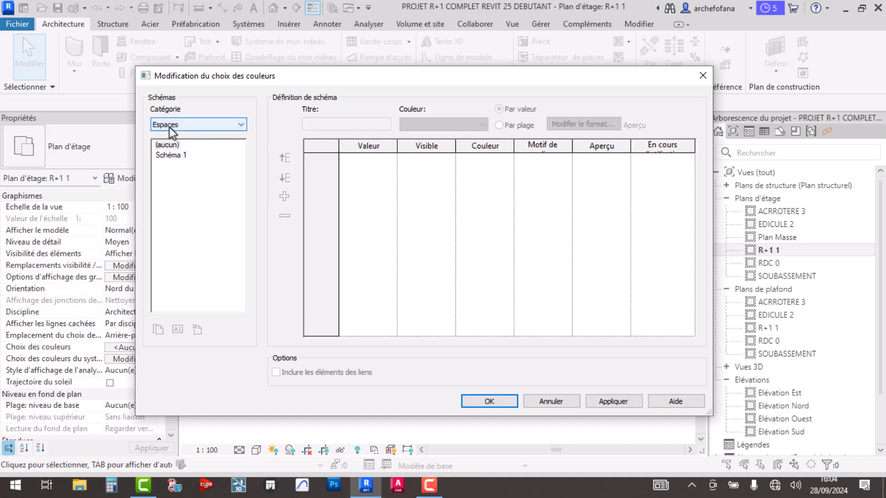
pyautogui.click(172, 156)
pyautogui.click(172, 146)
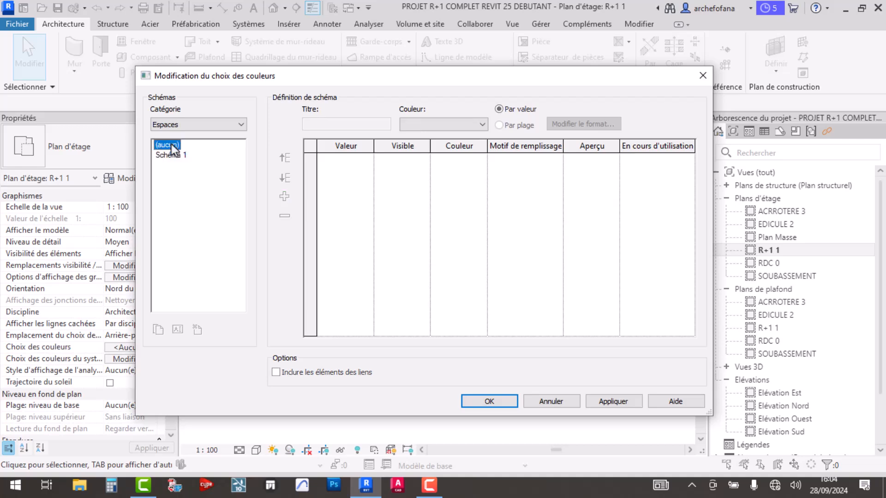
pyautogui.click(186, 122)
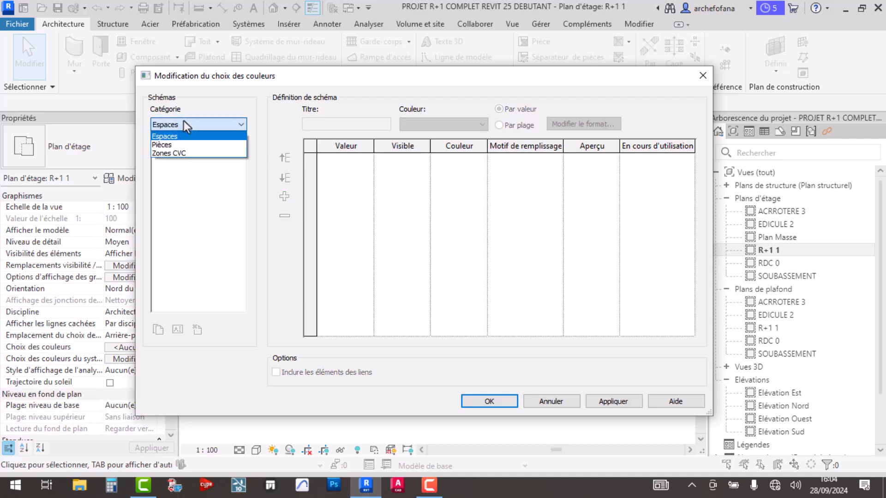
pyautogui.click(163, 144)
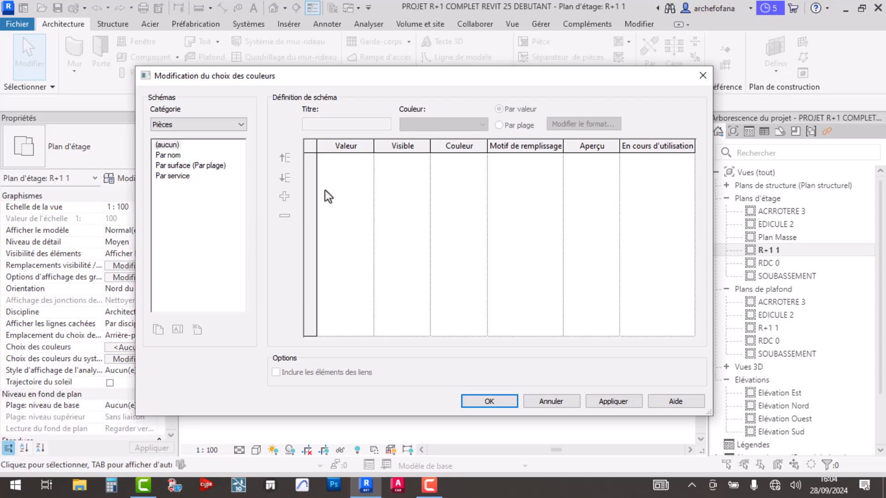
pyautogui.click(168, 157)
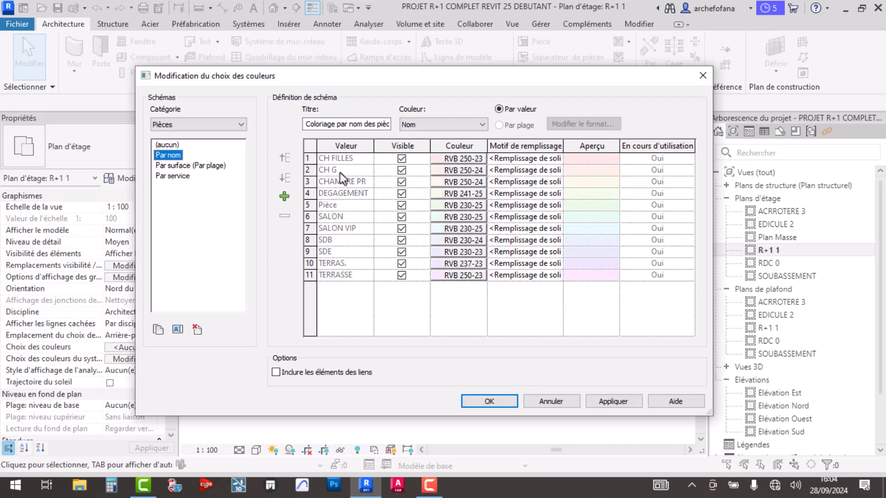
# Apply the Par nom colour scheme to the R+1 1 plan and close the scheme settings
pyautogui.moveTo(383, 76); pyautogui.dragTo(452, 82)
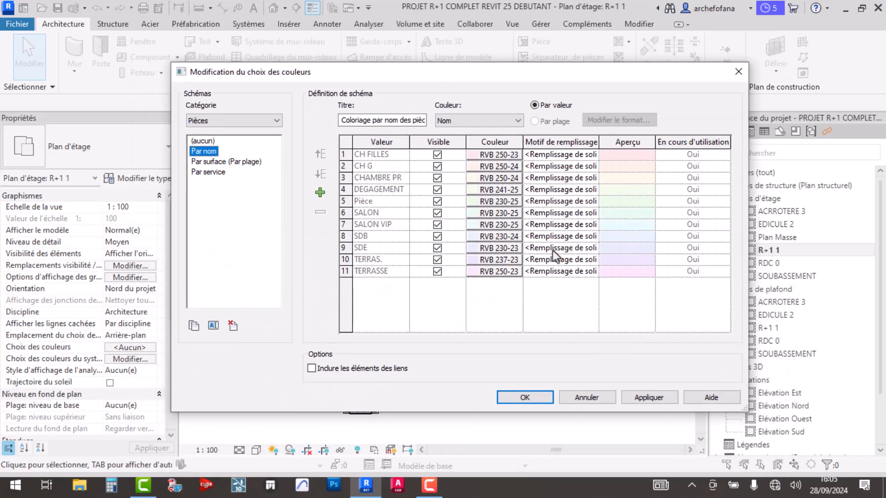
pyautogui.click(370, 155)
pyautogui.click(372, 187)
pyautogui.click(369, 152)
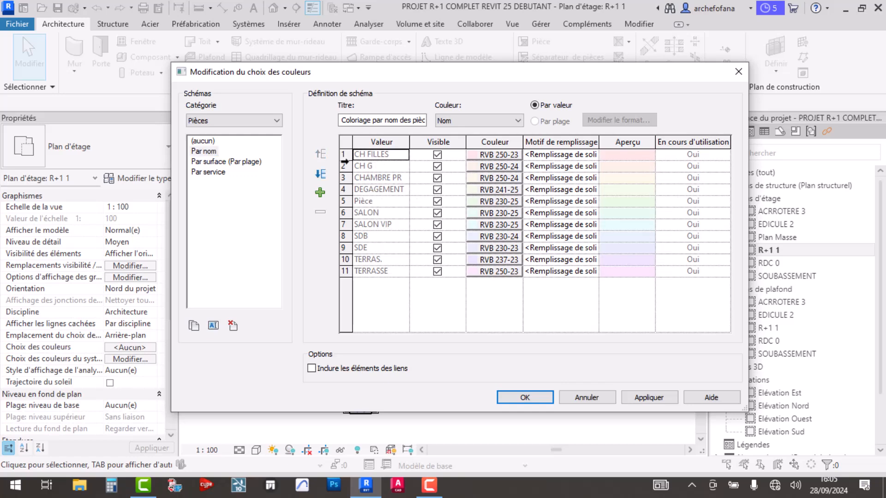
pyautogui.click(633, 397)
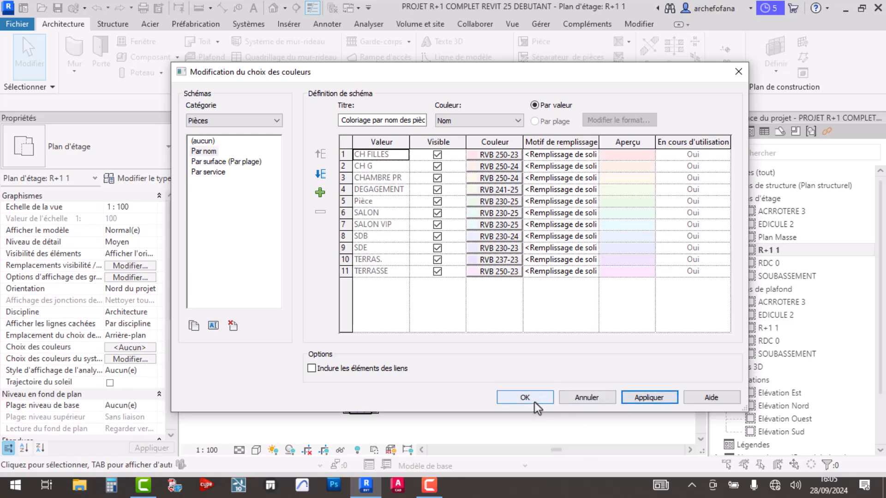
pyautogui.click(522, 400)
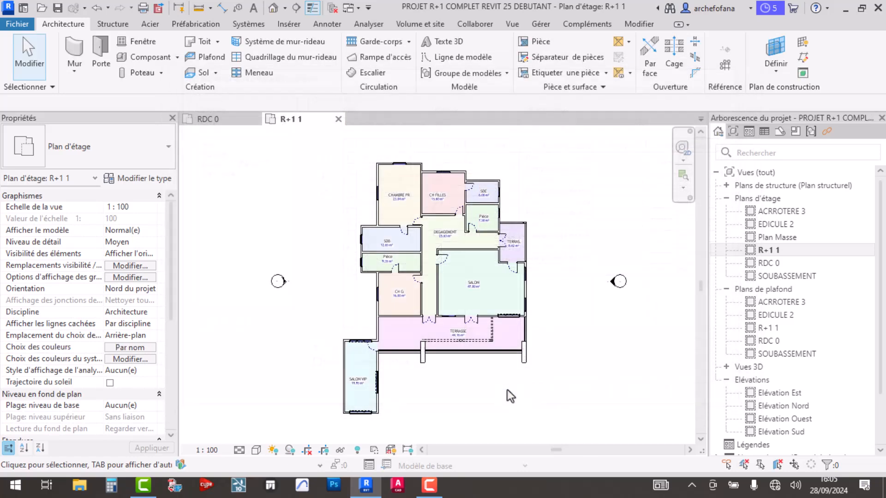
pyautogui.scroll(5, 481, 267)
pyautogui.scroll(-3, 412, 273)
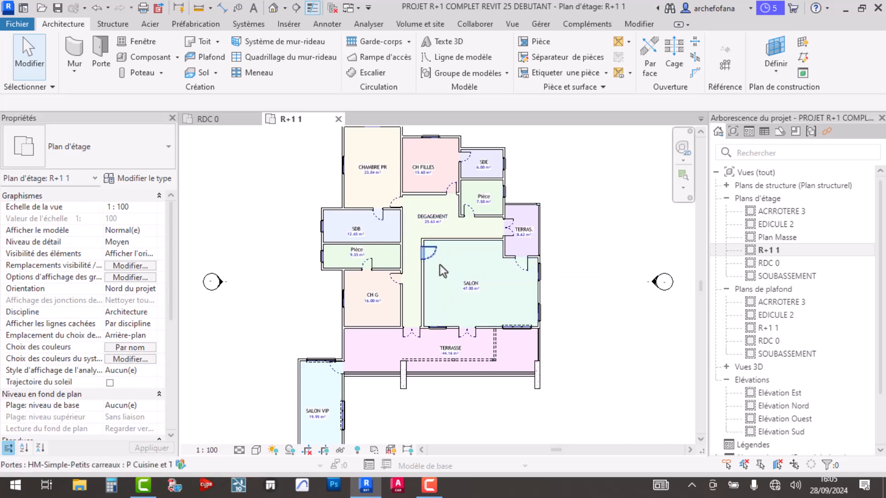
pyautogui.scroll(-2, 455, 272)
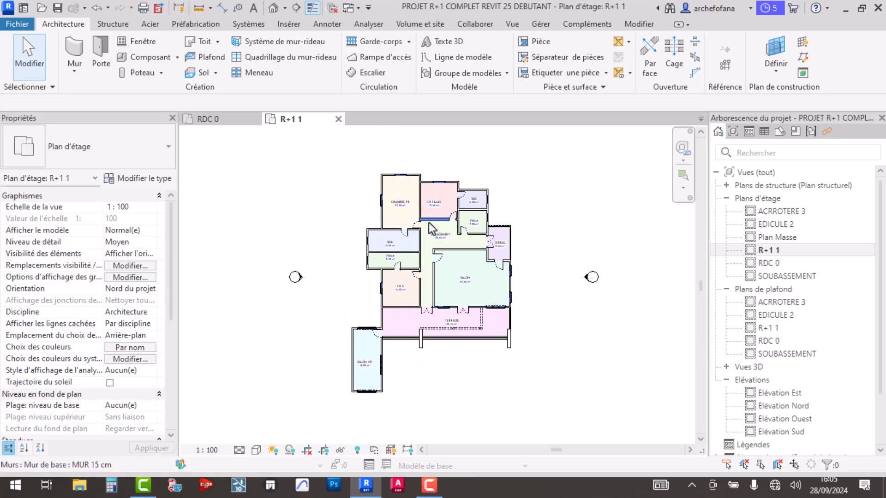
pyautogui.scroll(1, 428, 267)
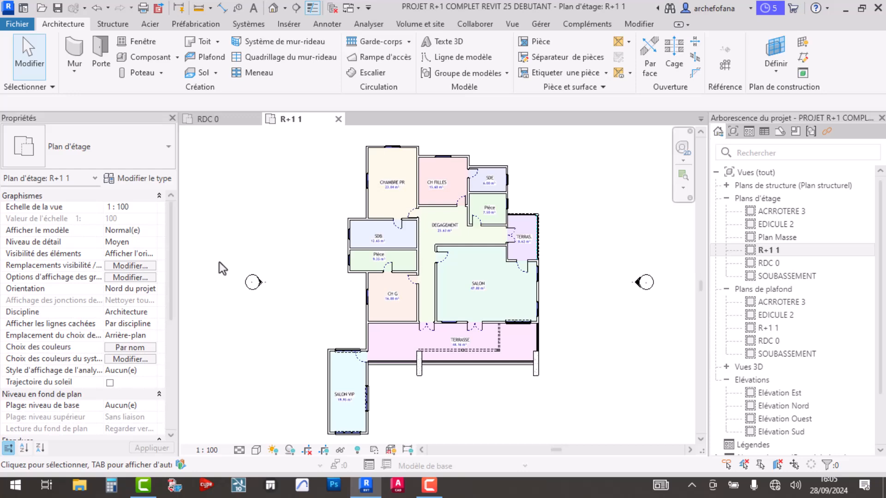
pyautogui.press('v')
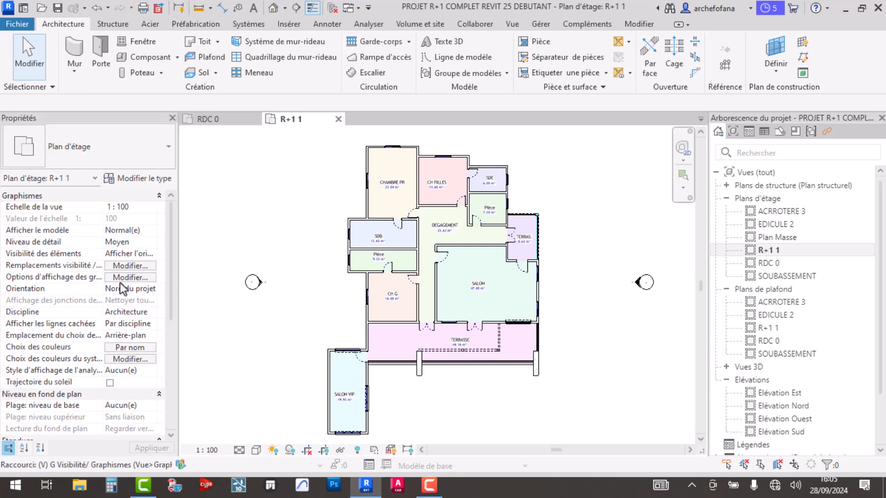
# Turn off the visibility of every room name's colour in the Par nom scheme and apply the change to the plan
pyautogui.click(143, 348)
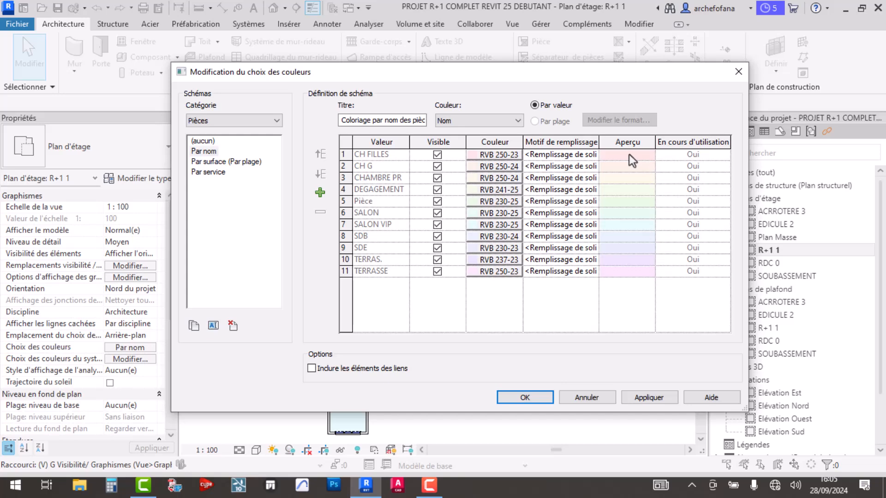
pyautogui.click(438, 155)
pyautogui.click(438, 166)
pyautogui.click(437, 178)
pyautogui.click(438, 189)
pyautogui.click(437, 202)
pyautogui.click(438, 213)
pyautogui.click(438, 225)
pyautogui.click(437, 236)
pyautogui.click(437, 248)
pyautogui.click(438, 260)
pyautogui.click(438, 272)
pyautogui.click(653, 398)
pyautogui.click(531, 397)
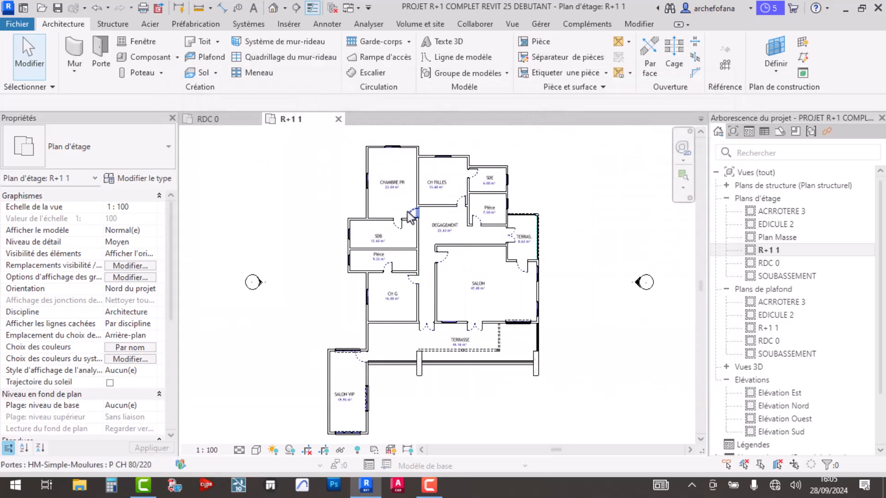
# Make the colours visible again in the Par nom scheme for every room name except Pièce, and apply the change
pyautogui.scroll(3, 536, 187)
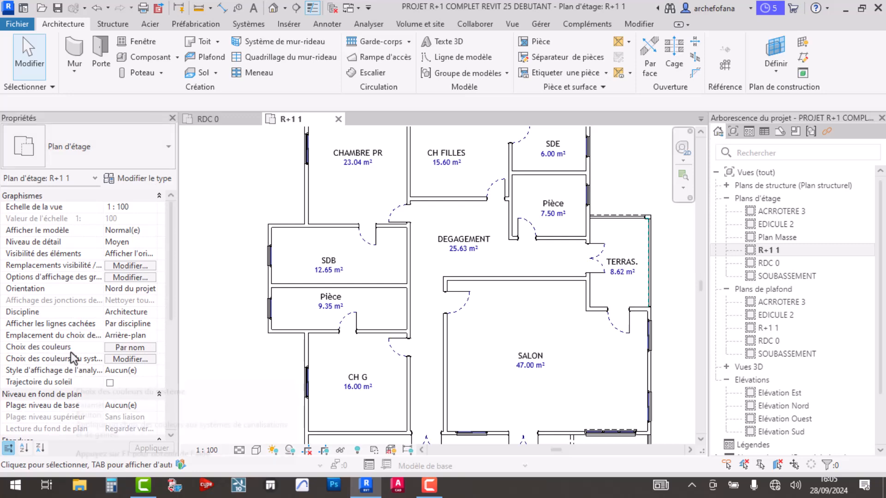
pyautogui.click(124, 347)
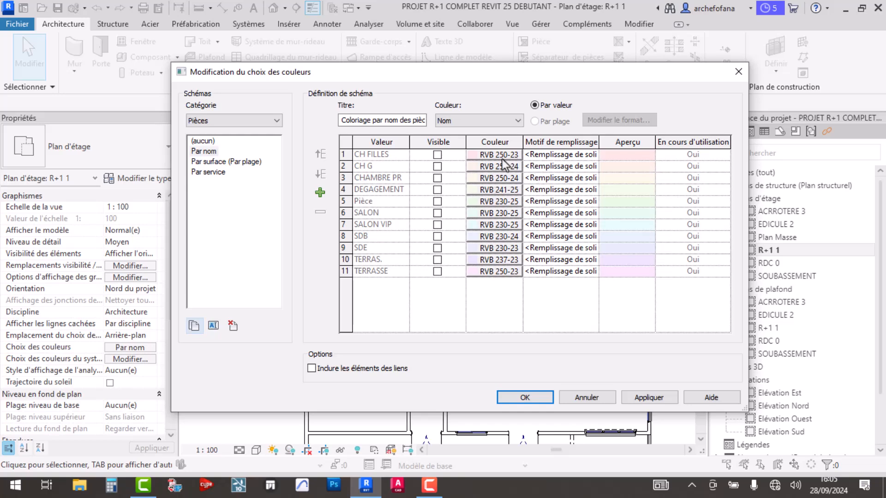
pyautogui.click(437, 155)
pyautogui.click(437, 166)
pyautogui.click(437, 177)
pyautogui.click(438, 189)
pyautogui.click(437, 213)
pyautogui.click(437, 225)
pyautogui.click(437, 237)
pyautogui.click(438, 251)
pyautogui.click(439, 260)
pyautogui.click(438, 272)
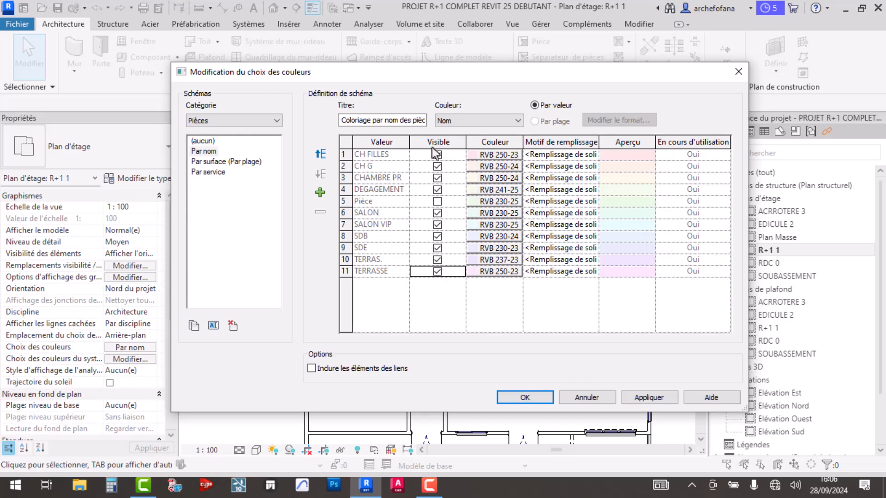
pyautogui.click(638, 399)
pyautogui.click(540, 398)
pyautogui.scroll(-2, 445, 250)
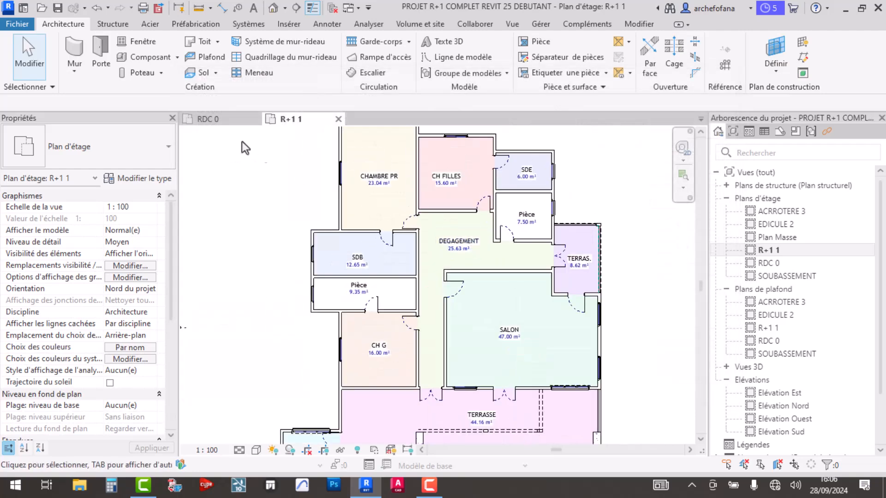
# Turn off the colours of CH FILLES, CH G, CHAMBRE PR, SALON, SALON VIP, SDB and SDE in the Par nom scheme and validate the change
pyautogui.click(124, 349)
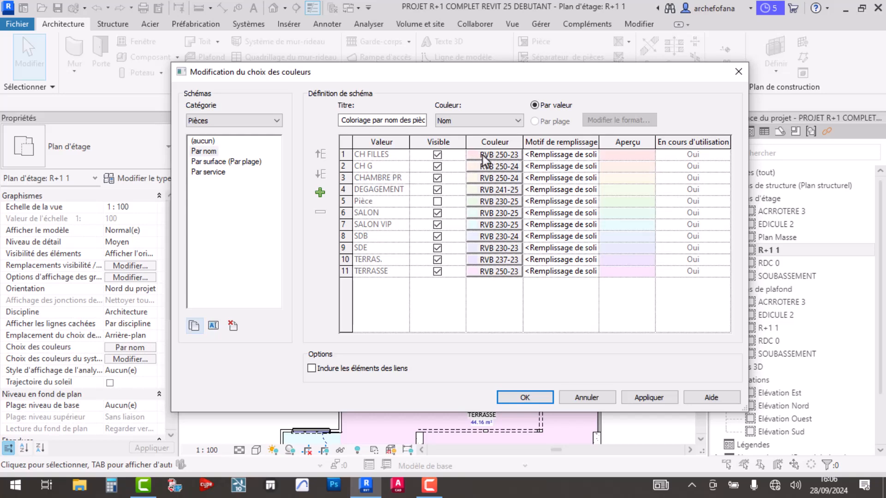
pyautogui.click(437, 155)
pyautogui.click(437, 166)
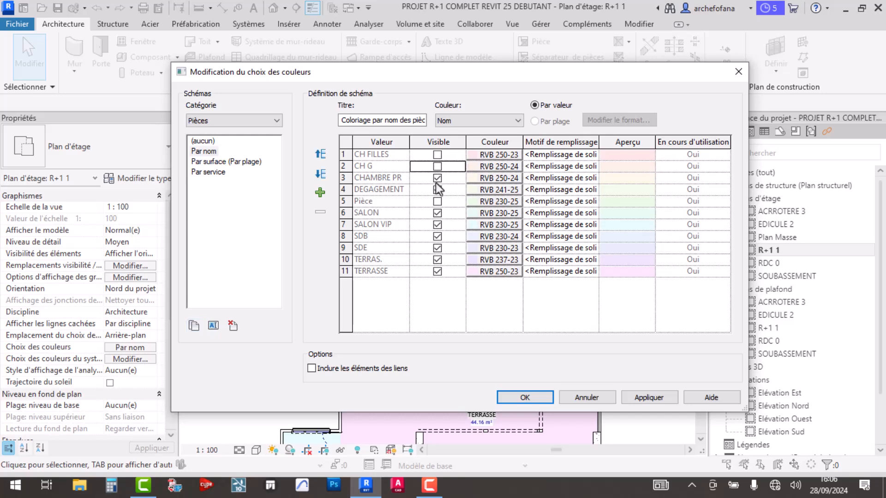
pyautogui.click(437, 178)
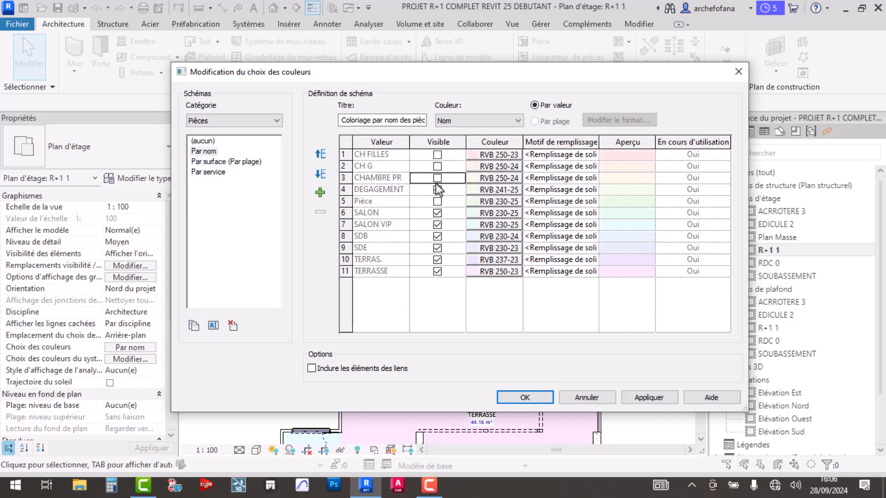
pyautogui.click(437, 214)
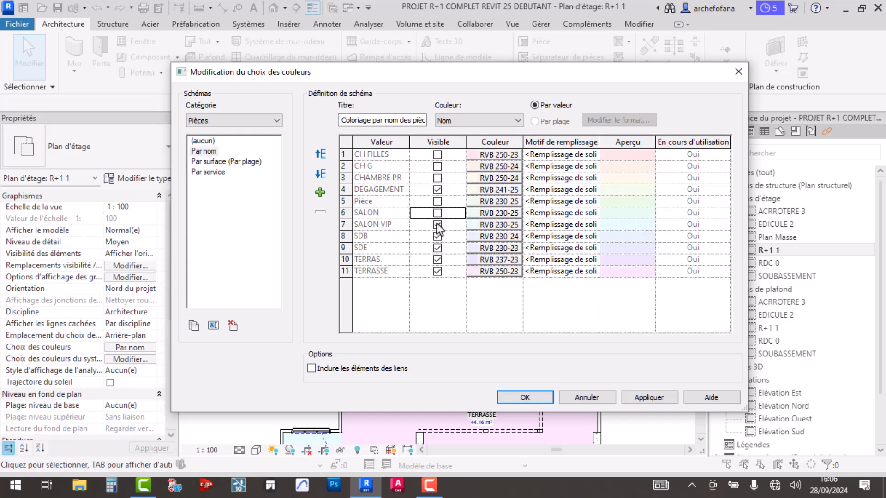
pyautogui.click(438, 226)
pyautogui.click(438, 239)
pyautogui.click(438, 249)
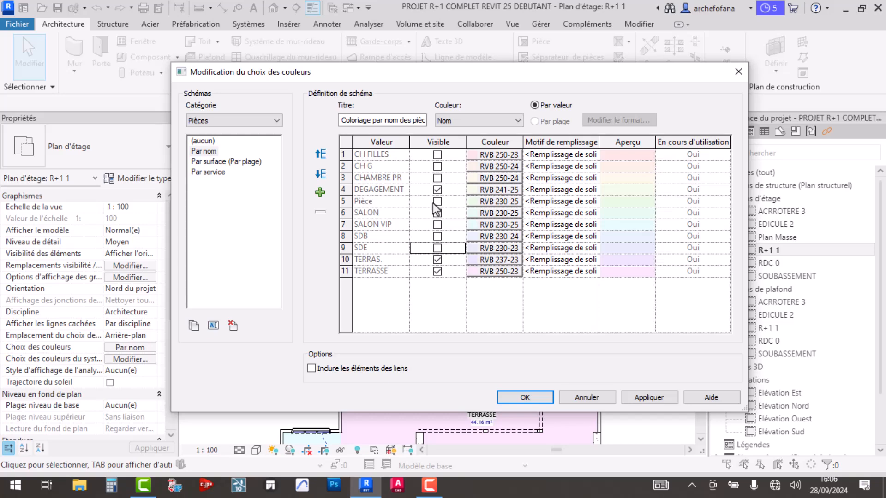
pyautogui.click(437, 190)
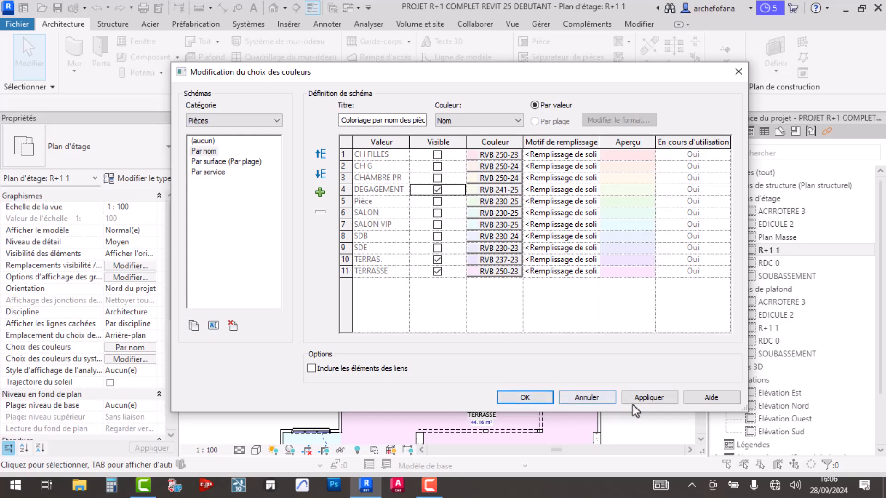
pyautogui.click(526, 397)
pyautogui.scroll(-2, 497, 201)
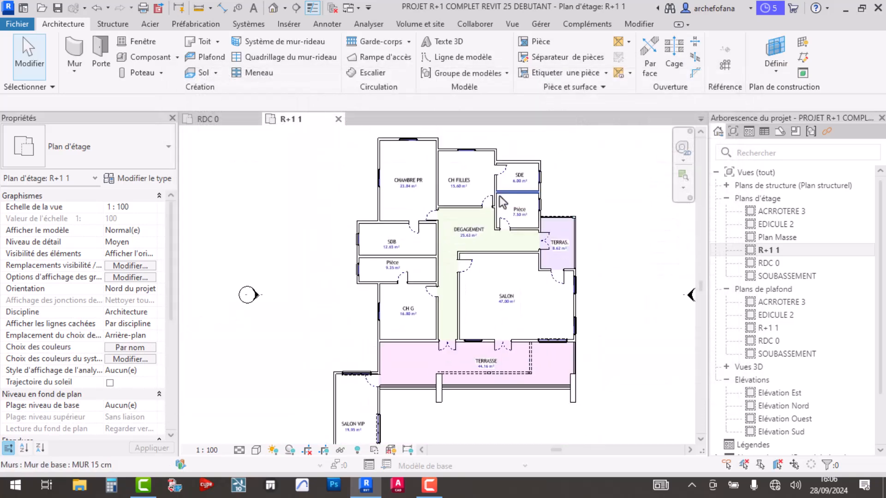
pyautogui.scroll(5, 443, 374)
pyautogui.scroll(-2, 439, 371)
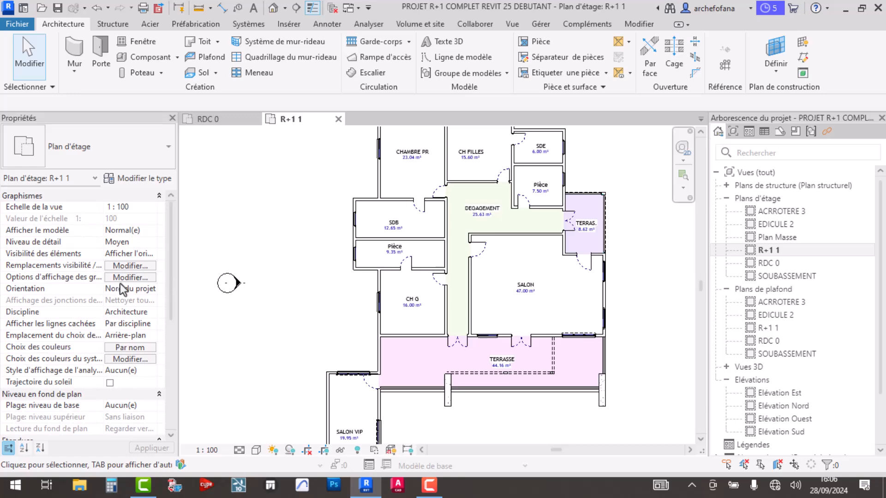
# Set DEGAGEMENT to no colour in the Par nom scheme and apply the change to the plan
pyautogui.click(130, 349)
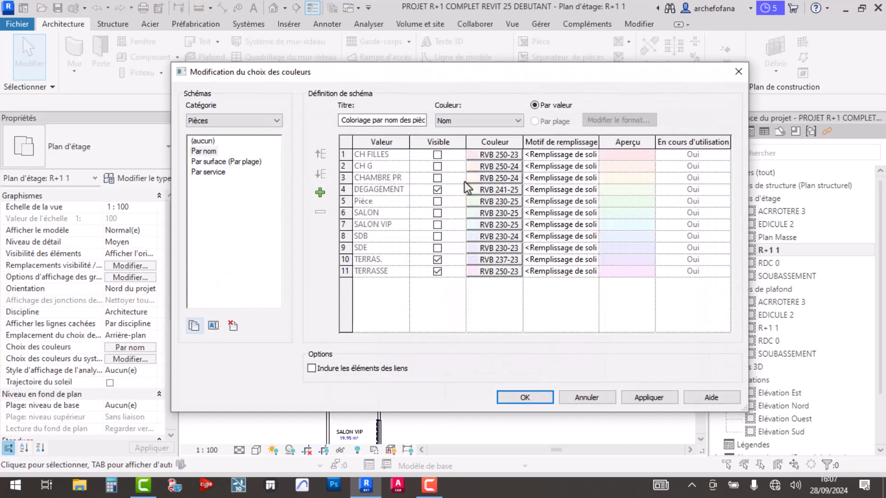
pyautogui.click(379, 191)
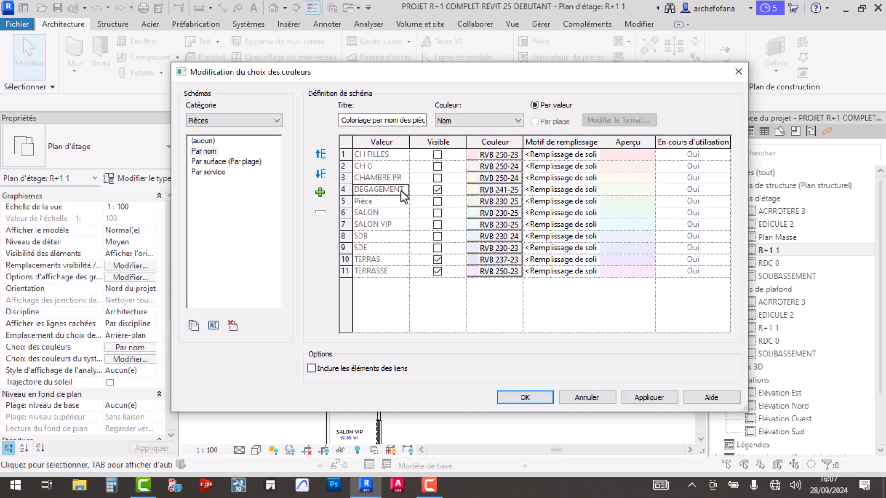
pyautogui.click(486, 192)
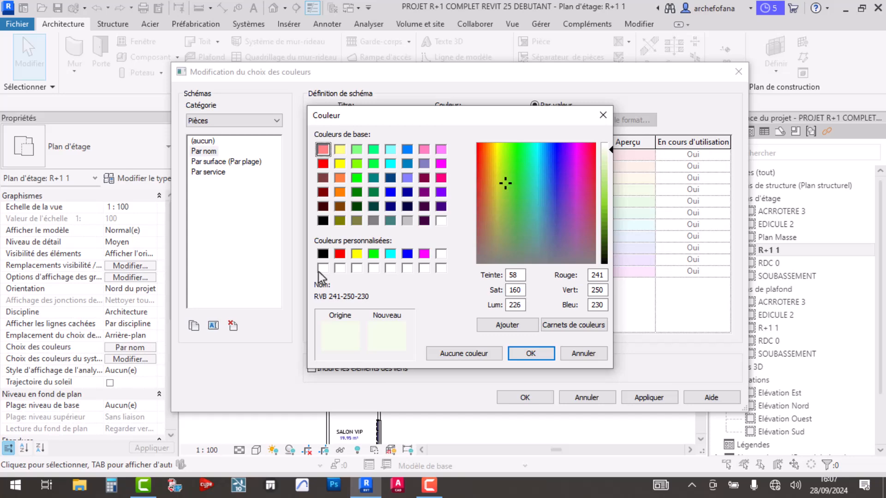
pyautogui.click(471, 354)
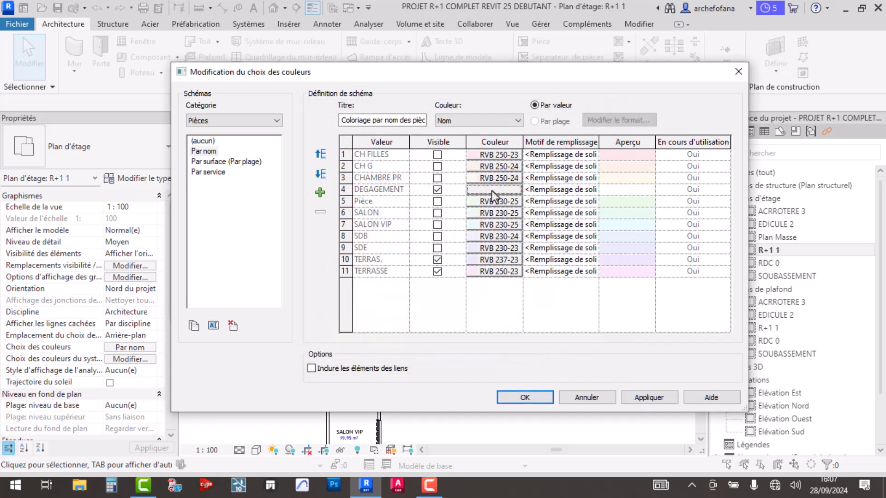
pyautogui.click(646, 399)
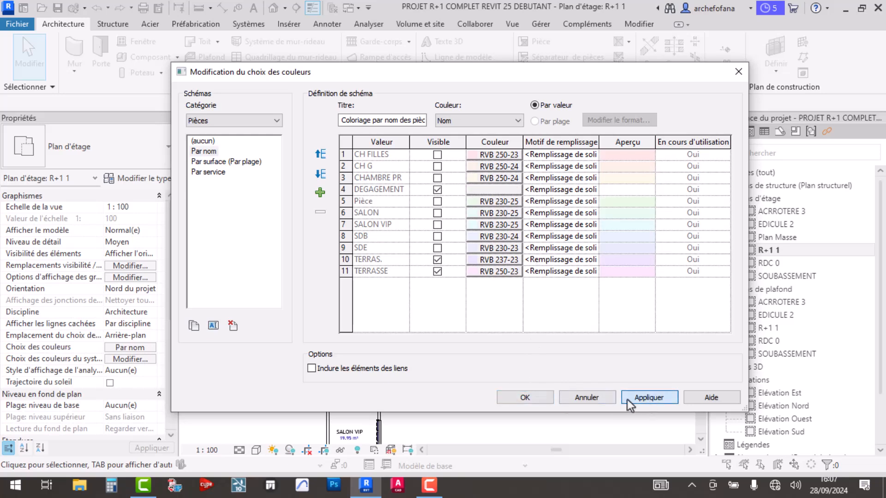
pyautogui.click(533, 399)
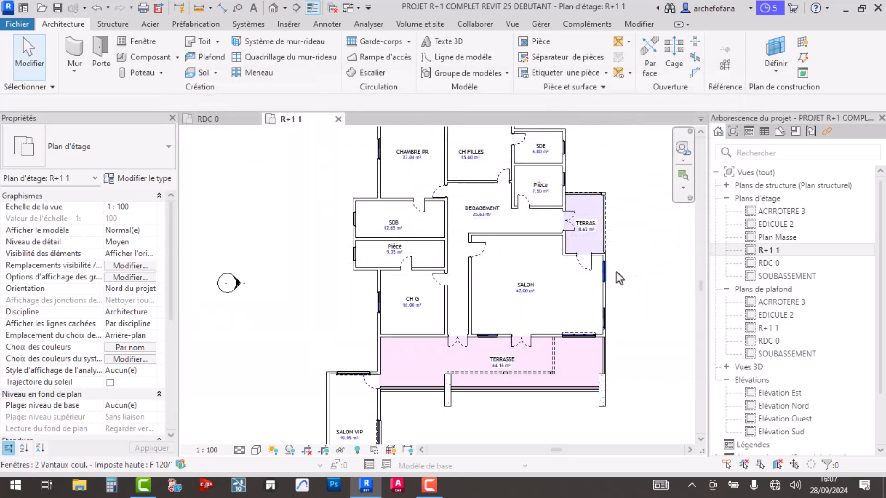
pyautogui.scroll(2, 602, 272)
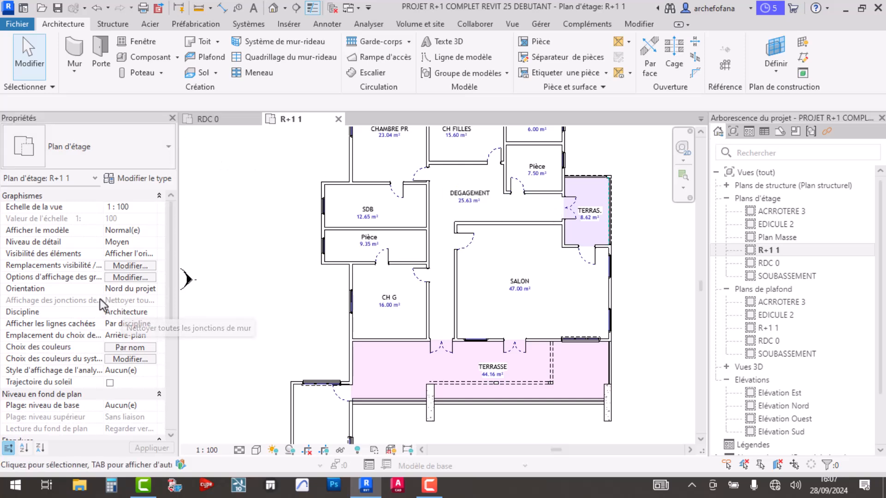
# Set the fill pattern of DEGAGEMENT to Brique in the Par nom scheme and apply it to the plan
pyautogui.click(128, 347)
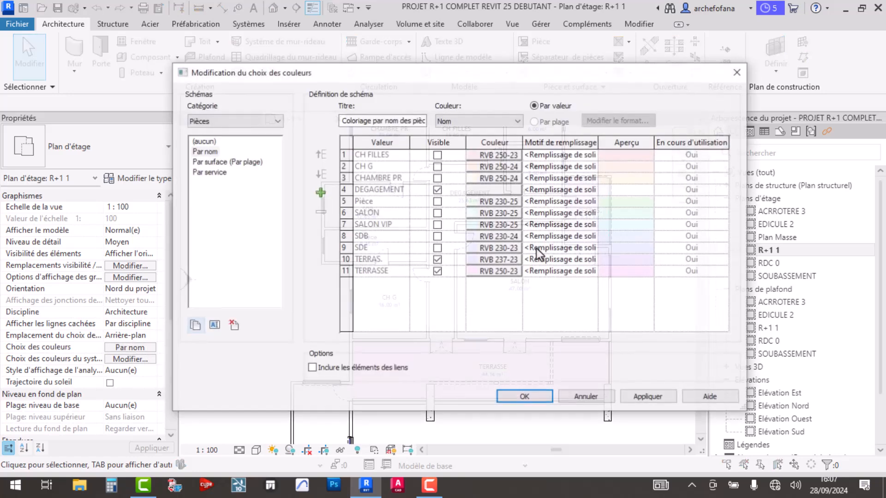
pyautogui.click(573, 194)
pyautogui.click(594, 193)
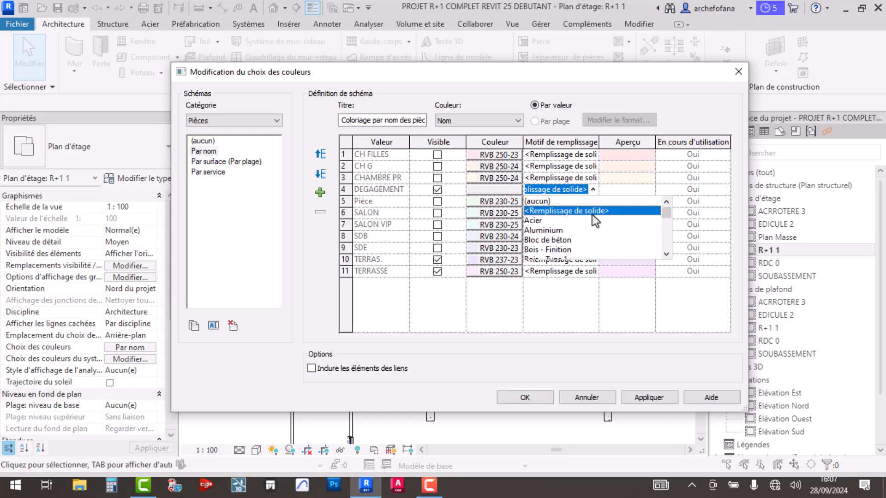
pyautogui.click(594, 192)
pyautogui.click(593, 192)
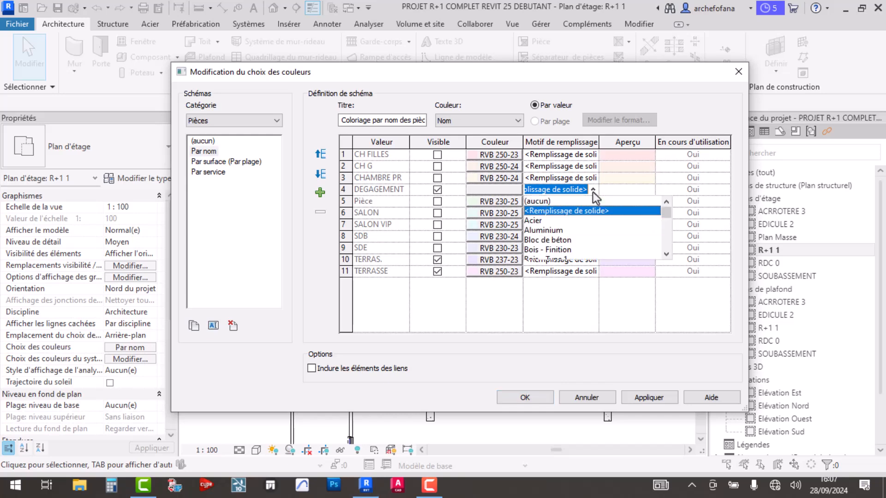
pyautogui.scroll(-1, 577, 224)
pyautogui.scroll(-1, 575, 225)
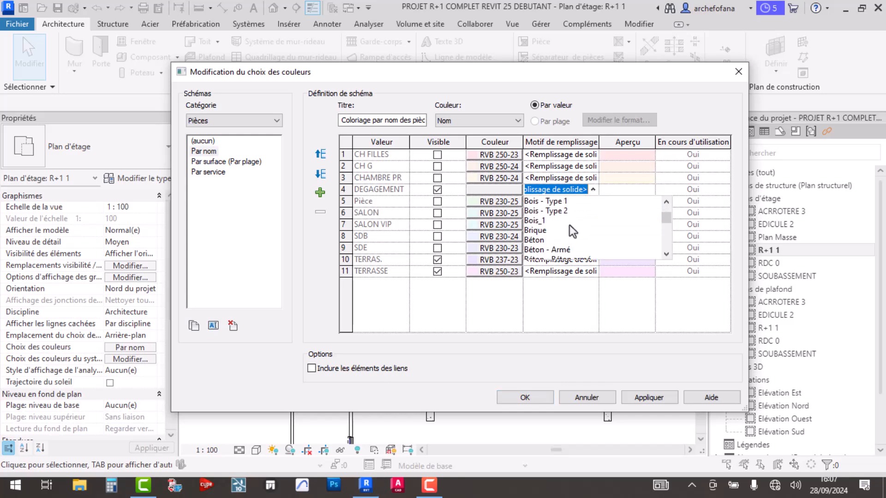
pyautogui.click(543, 231)
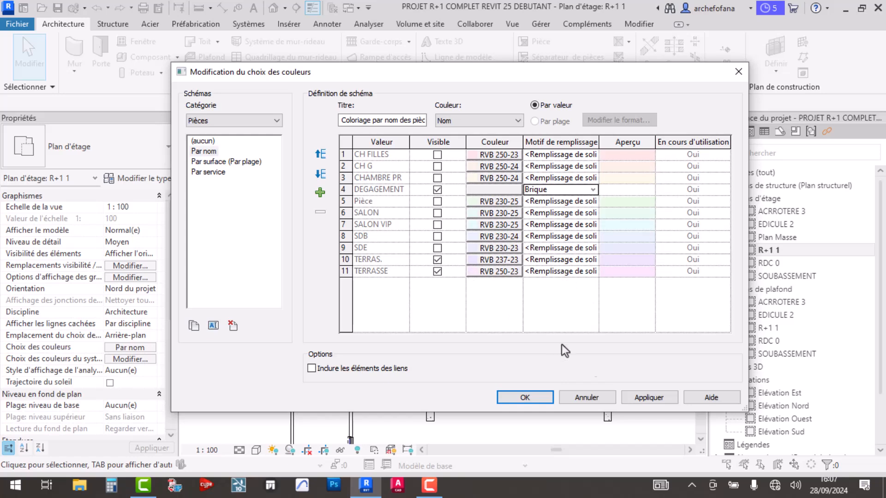
pyautogui.click(644, 400)
pyautogui.click(644, 397)
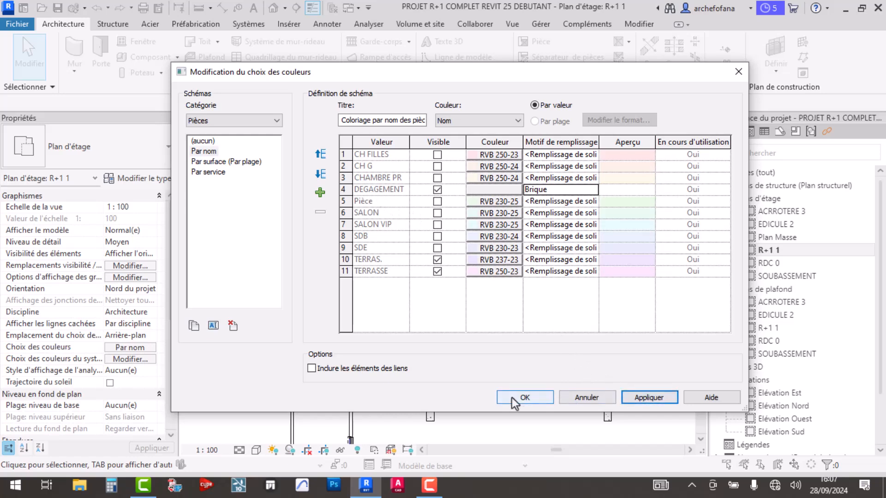
pyautogui.click(512, 398)
pyautogui.scroll(3, 458, 212)
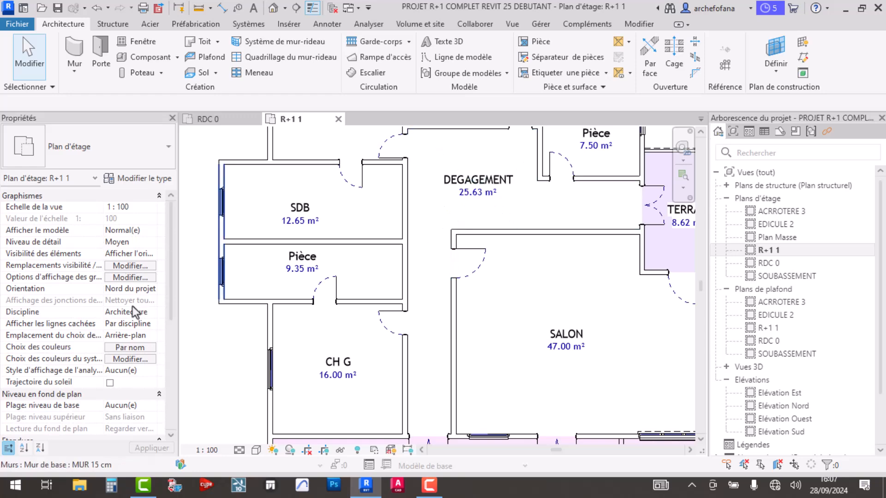
# Set the colour of DEGAGEMENT's Brique pattern to light grey RVB 192-192-192 and apply it to the plan
pyautogui.click(126, 348)
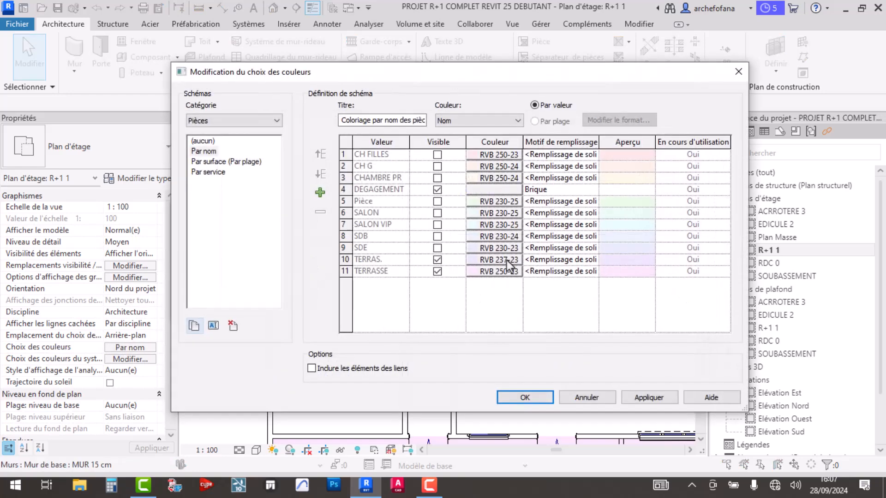
pyautogui.click(498, 192)
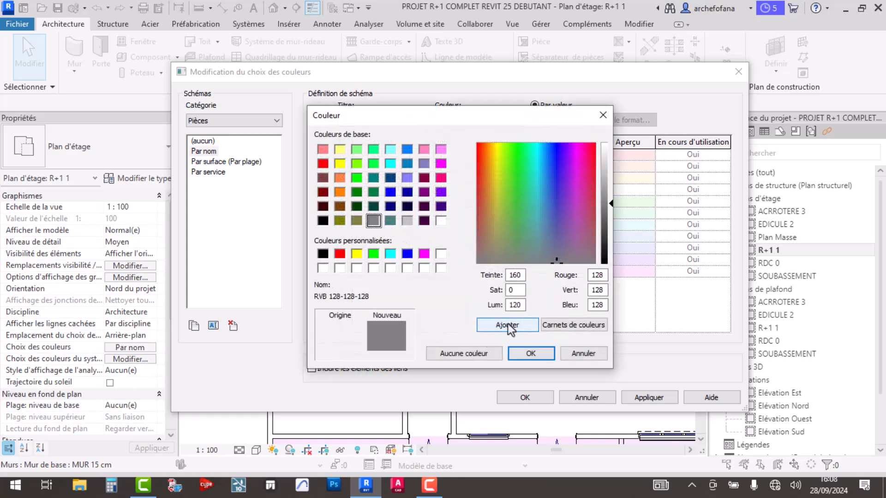
pyautogui.click(407, 221)
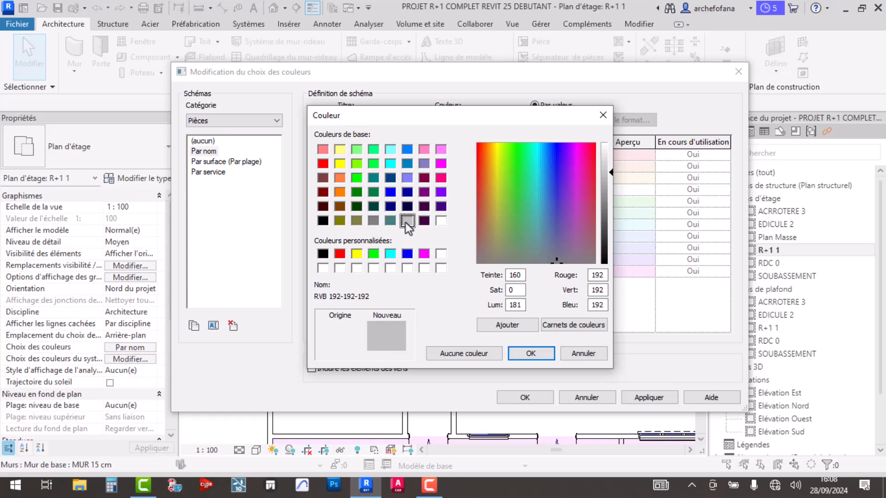
pyautogui.click(535, 353)
pyautogui.click(637, 397)
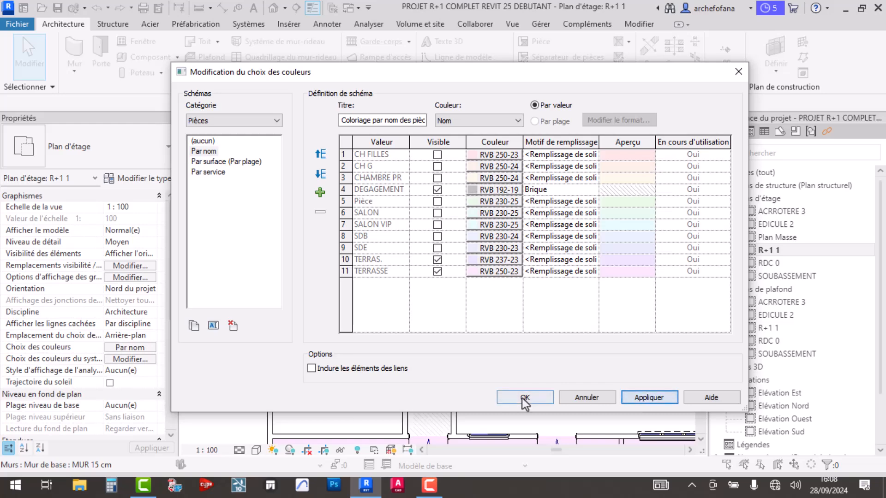
pyautogui.click(526, 398)
# Examine the hatch pattern of the DEGAGEMENT room on the R+1 1 plan, both close up and from farther away
pyautogui.scroll(3, 450, 208)
pyautogui.scroll(6, 560, 262)
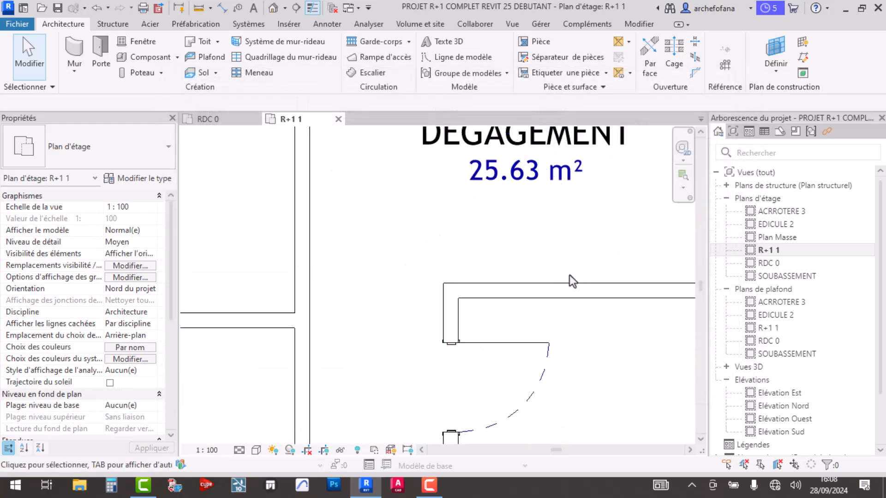
pyautogui.scroll(-5, 493, 290)
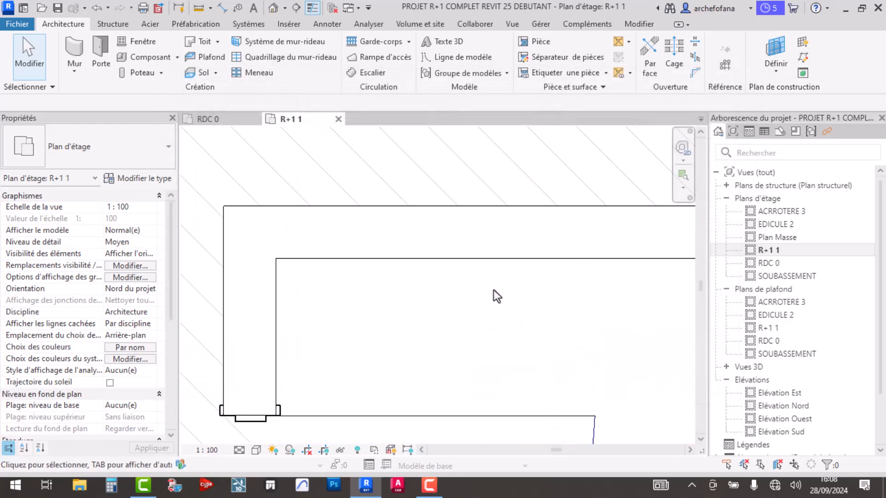
pyautogui.scroll(4, 462, 198)
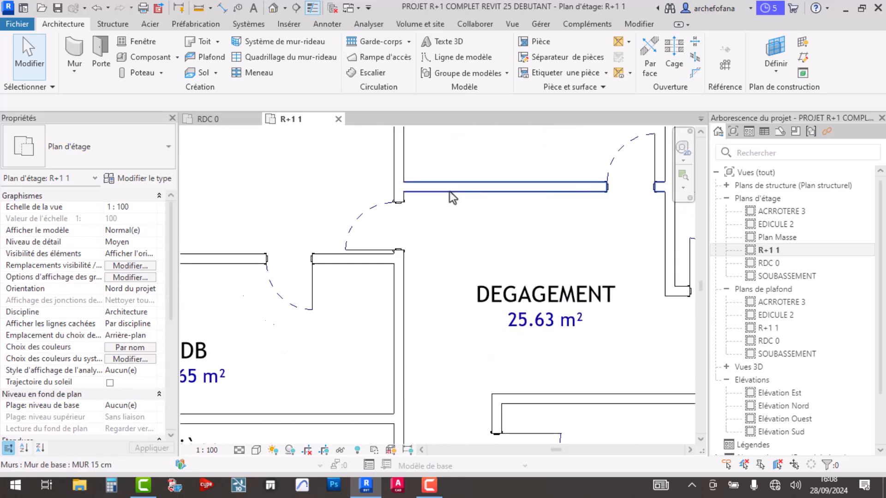
pyautogui.scroll(3, 282, 234)
pyautogui.scroll(-4, 282, 233)
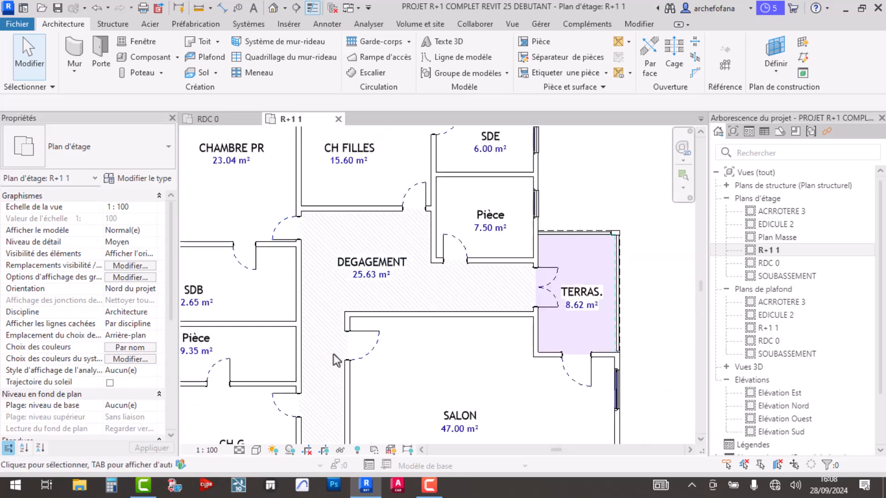
pyautogui.scroll(5, 344, 301)
pyautogui.scroll(-1, 535, 259)
pyautogui.scroll(-2, 399, 287)
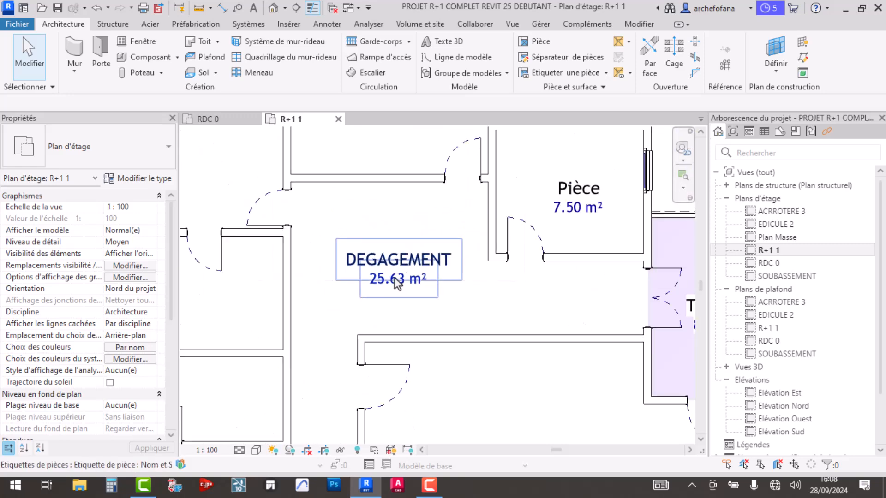
pyautogui.scroll(-3, 392, 281)
pyautogui.scroll(2, 400, 394)
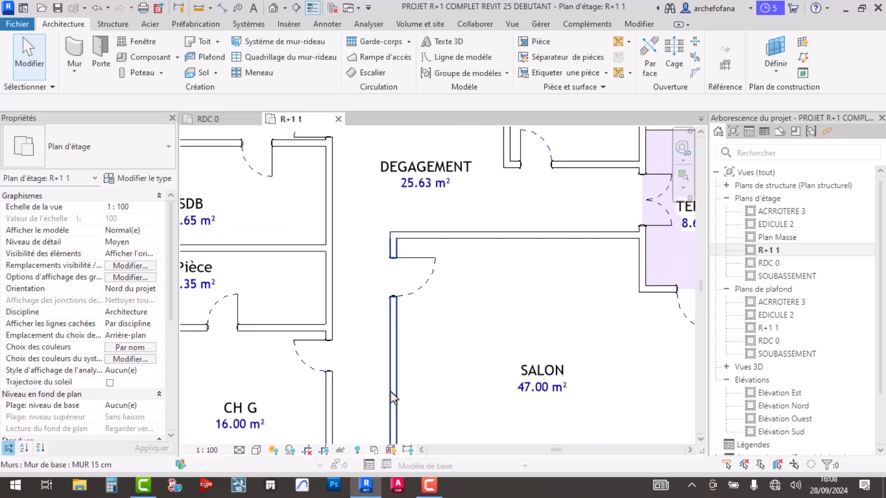
# Darken the colour of DEGAGEMENT's Brique pattern to grey RVB 122-122-122 in the Par nom scheme and apply it to the plan
pyautogui.click(133, 347)
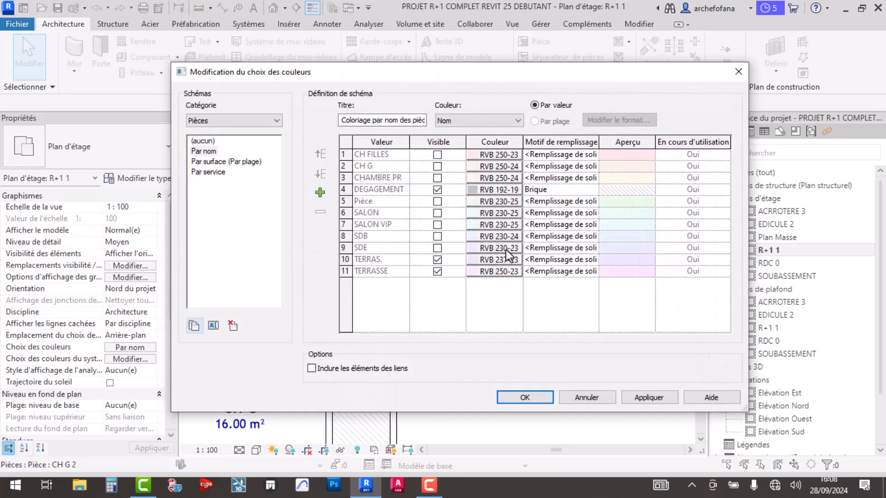
pyautogui.click(481, 190)
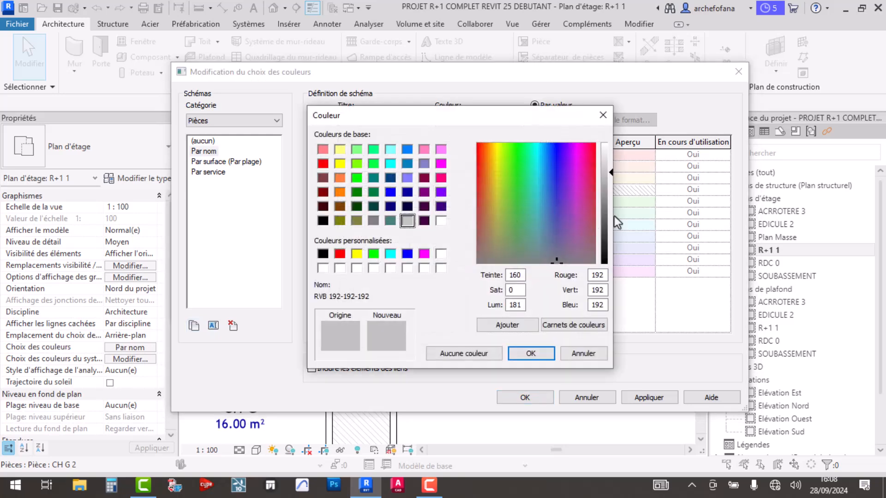
pyautogui.moveTo(611, 175); pyautogui.dragTo(610, 206)
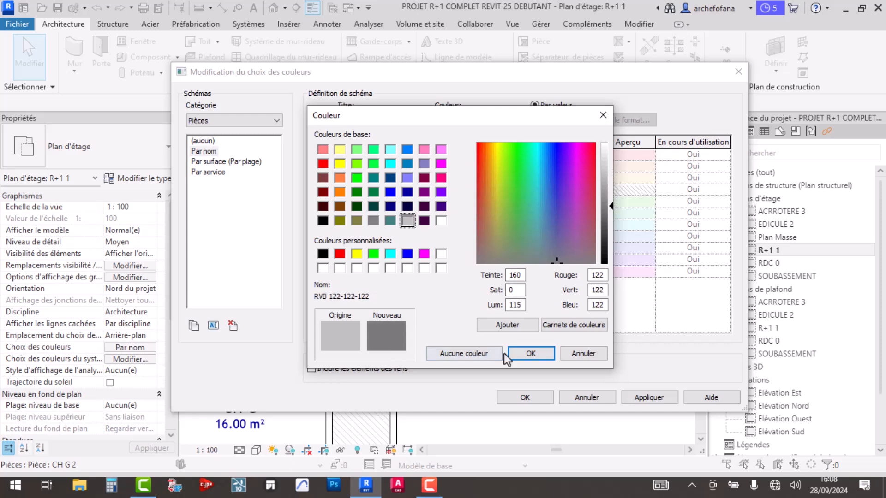
pyautogui.click(530, 353)
pyautogui.click(651, 399)
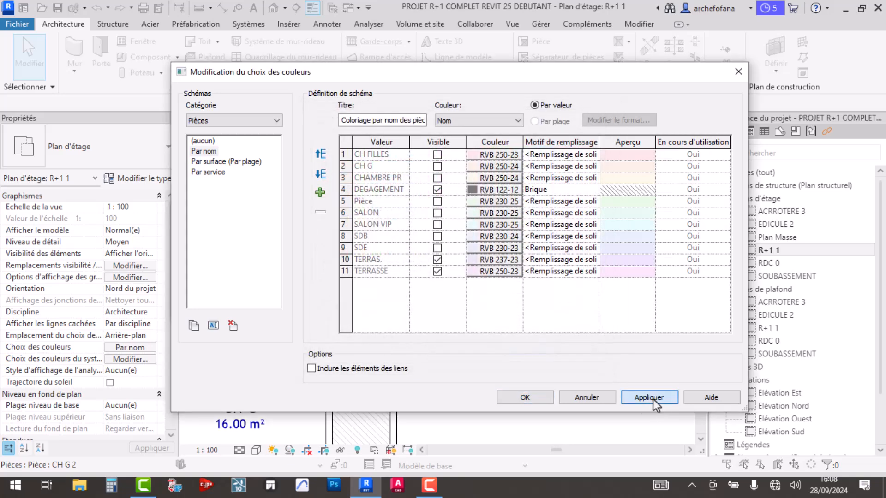
pyautogui.click(525, 398)
pyautogui.scroll(-5, 513, 321)
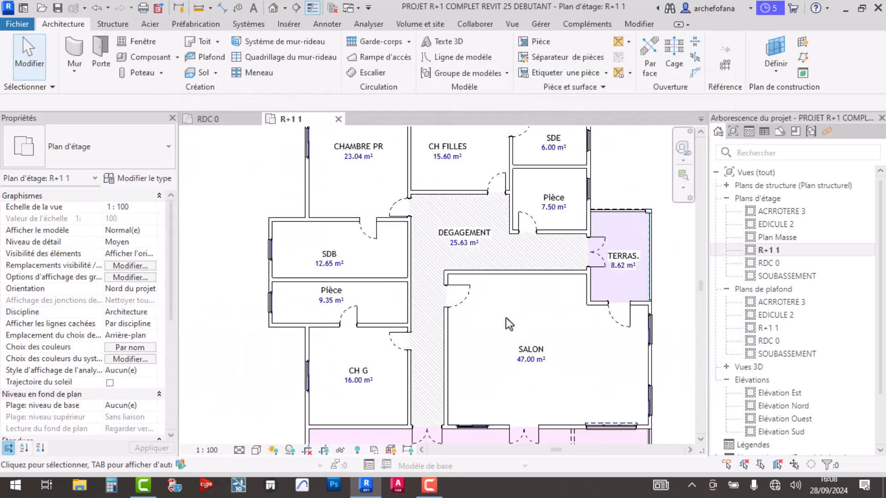
pyautogui.scroll(5, 464, 234)
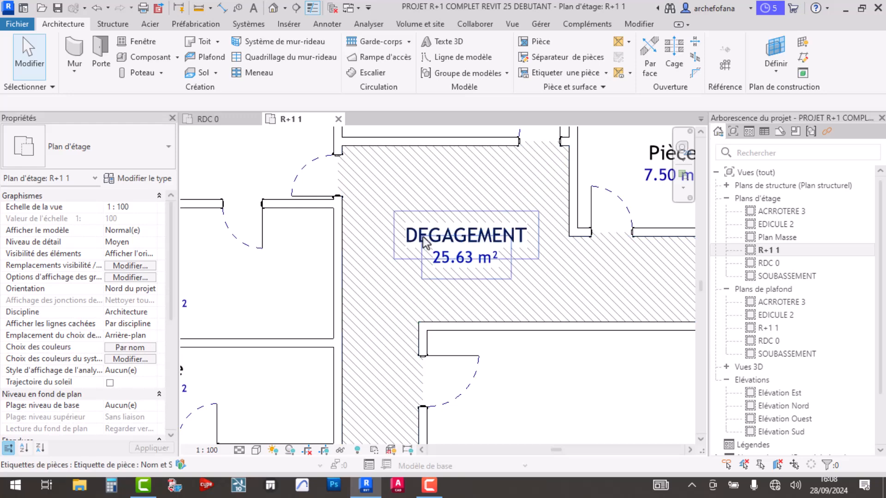
pyautogui.scroll(-3, 360, 244)
# Examine the TERRAS. room on the plan and look through the fill patterns offered for it in the Par nom scheme
pyautogui.scroll(2, 580, 297)
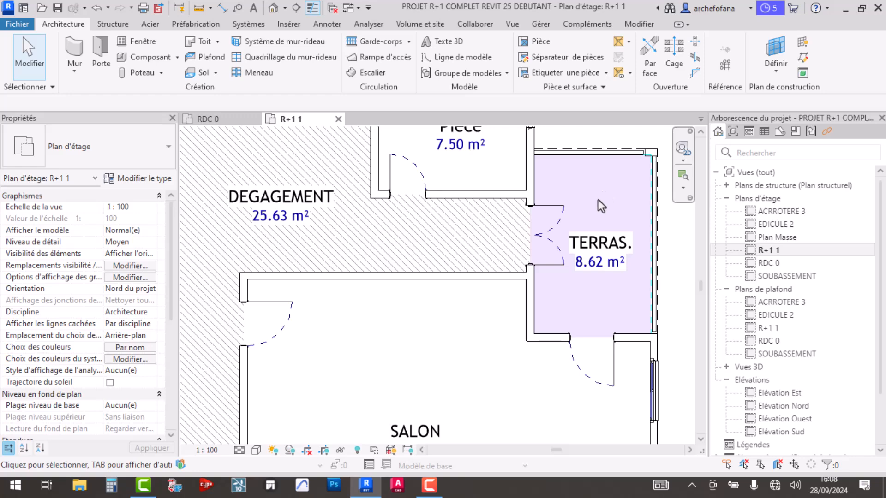
pyautogui.scroll(-2, 598, 200)
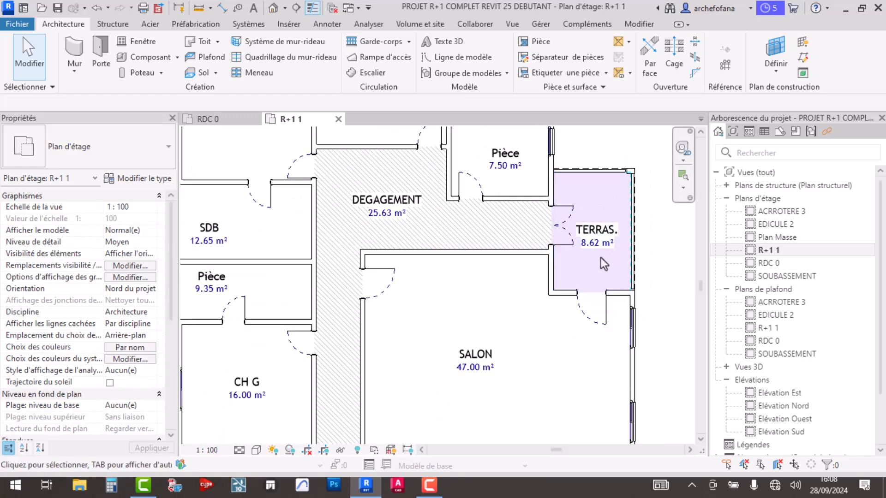
pyautogui.click(117, 348)
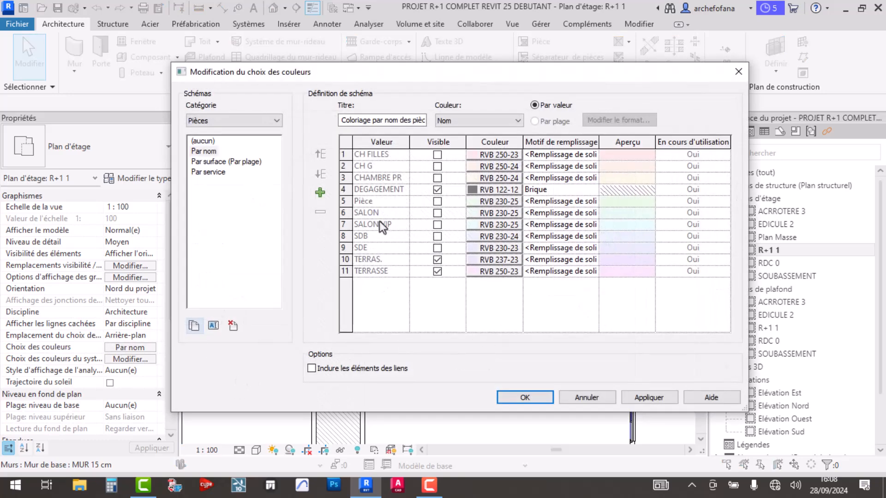
pyautogui.click(384, 259)
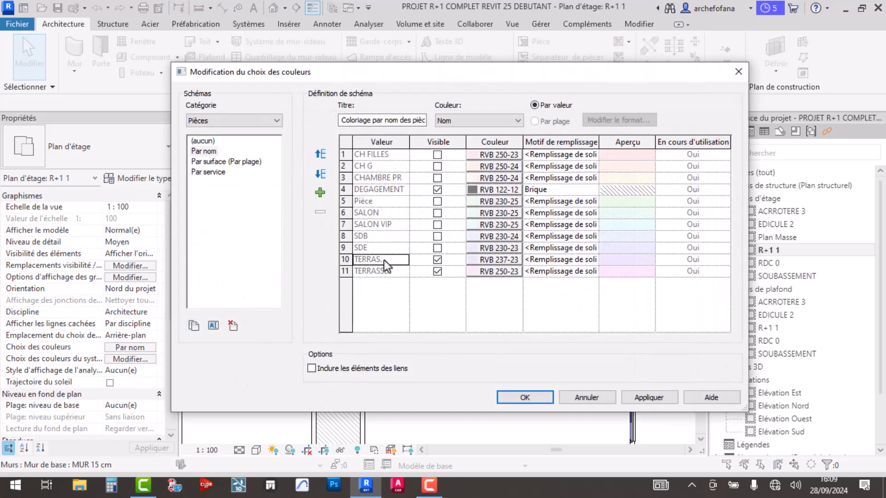
pyautogui.click(561, 260)
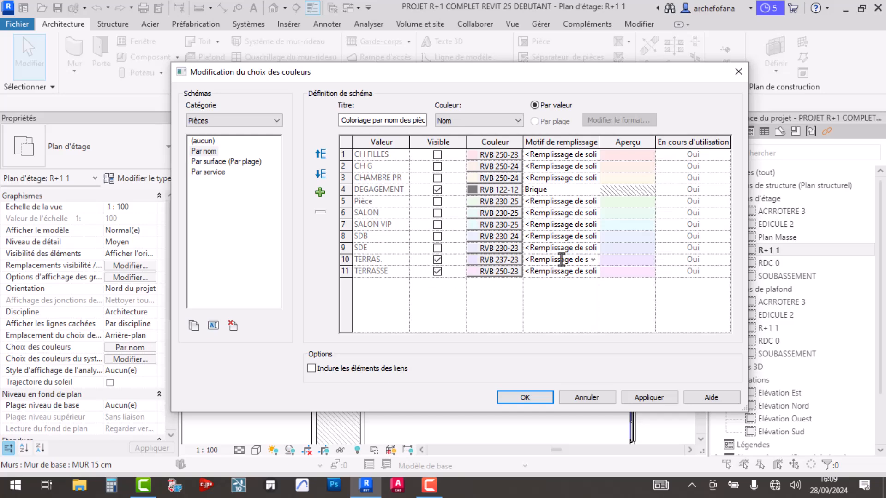
pyautogui.click(594, 260)
pyautogui.scroll(-2, 582, 302)
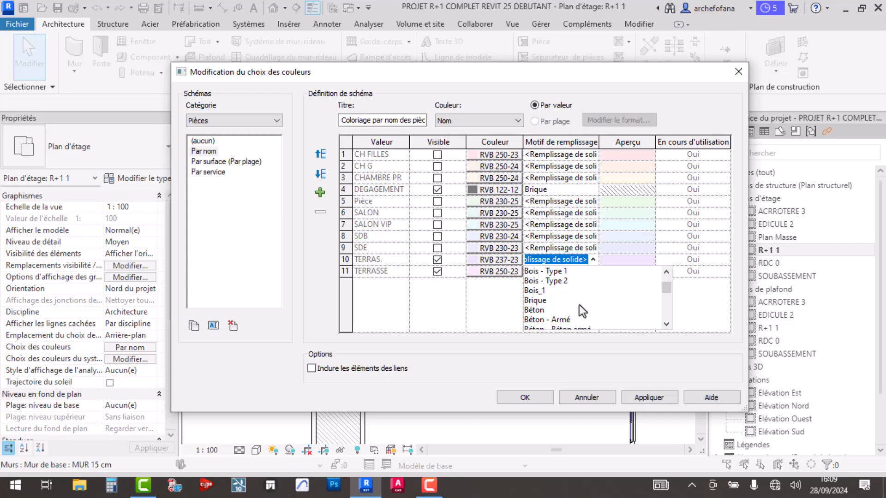
pyautogui.scroll(-1, 580, 304)
pyautogui.scroll(-1, 574, 301)
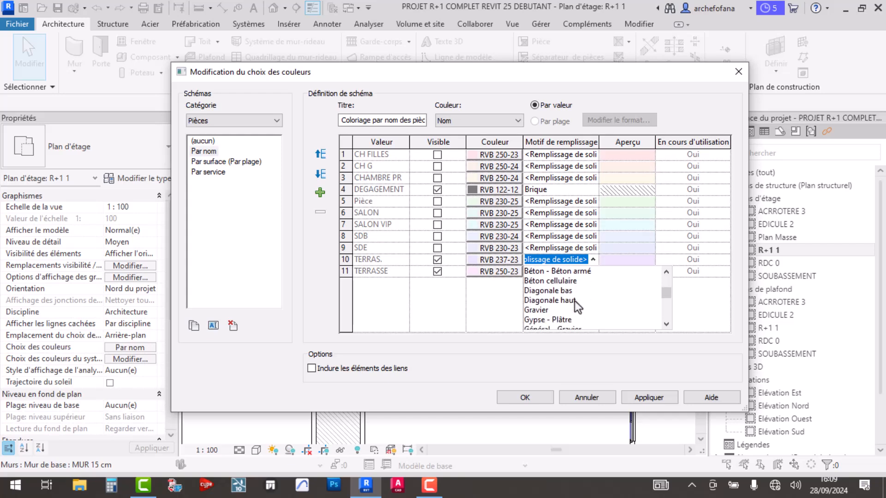
pyautogui.scroll(-1, 574, 301)
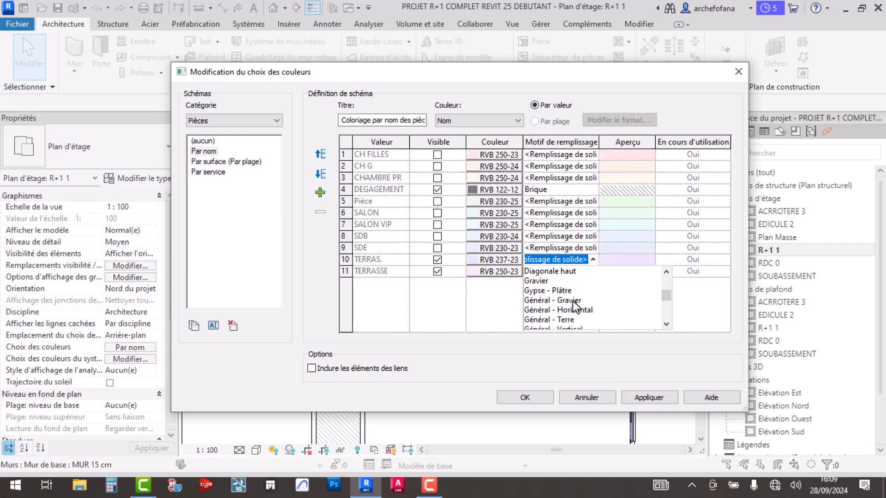
pyautogui.scroll(-1, 574, 302)
pyautogui.scroll(-1, 571, 306)
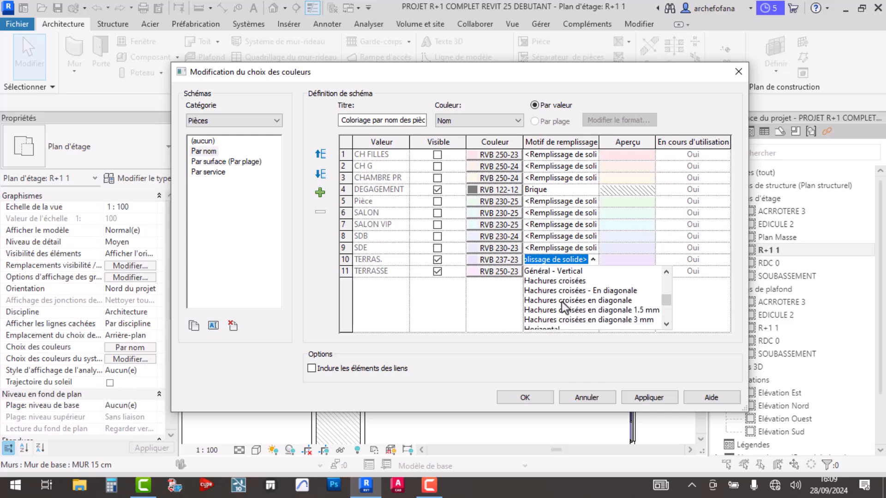
pyautogui.scroll(-2, 561, 301)
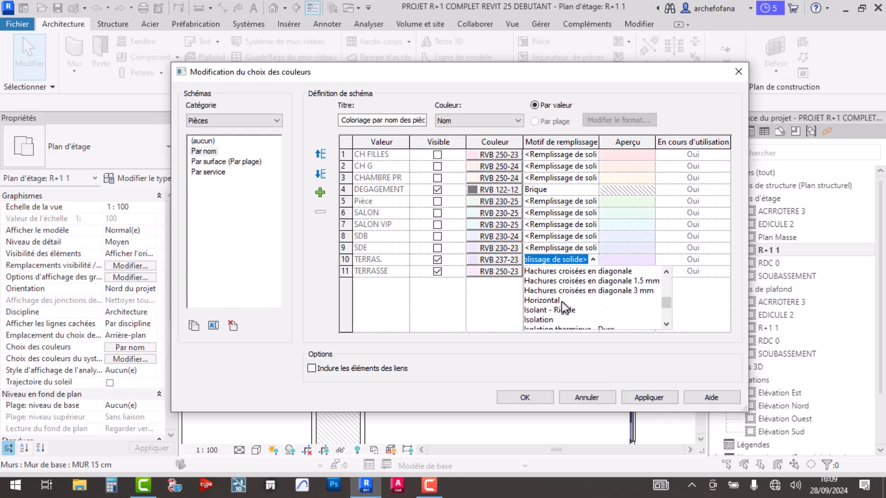
pyautogui.scroll(-1, 561, 301)
pyautogui.scroll(-1, 561, 301)
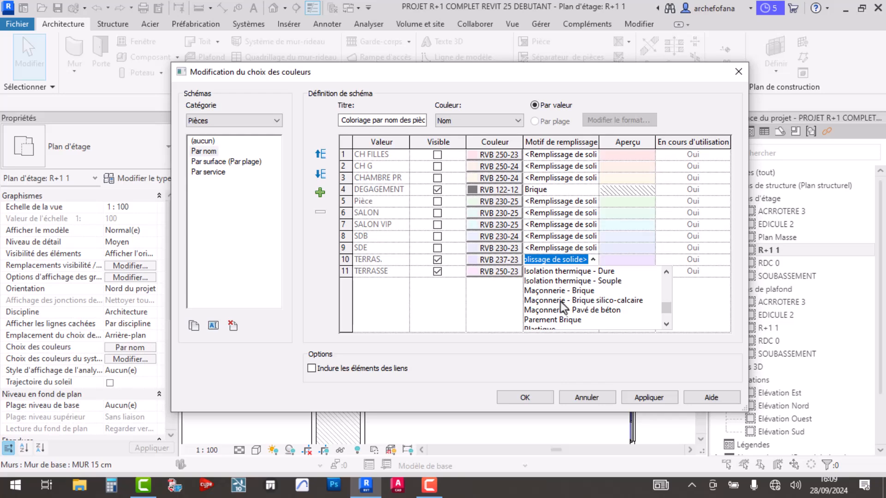
pyautogui.scroll(-2, 560, 301)
pyautogui.scroll(10, 560, 302)
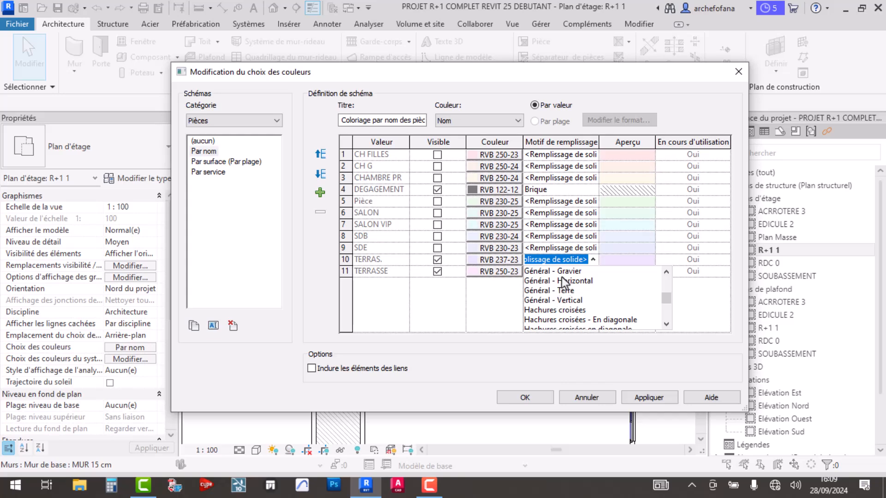
pyautogui.scroll(1, 562, 281)
pyautogui.scroll(2, 558, 278)
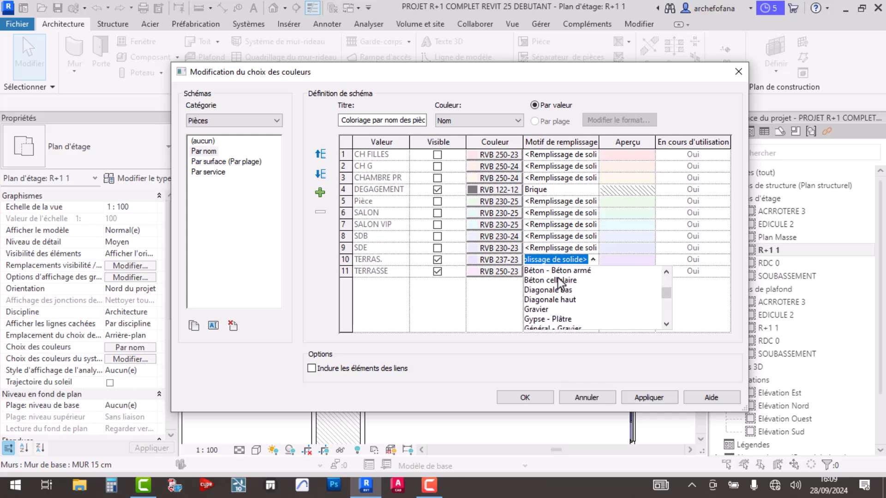
pyautogui.scroll(3, 557, 282)
pyautogui.scroll(1, 557, 284)
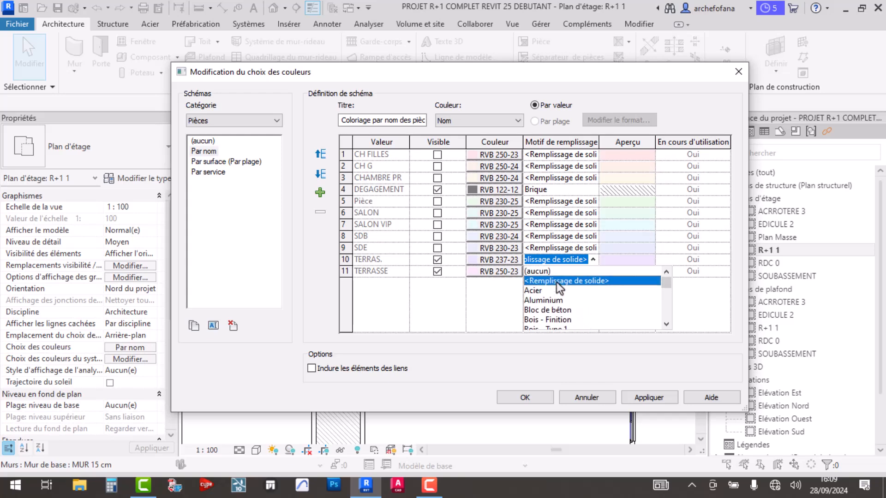
# Try the fill patterns Bloc de béton, Bois - Finition and Bois - Type 1 for TERRAS. in the Par nom scheme
pyautogui.click(549, 310)
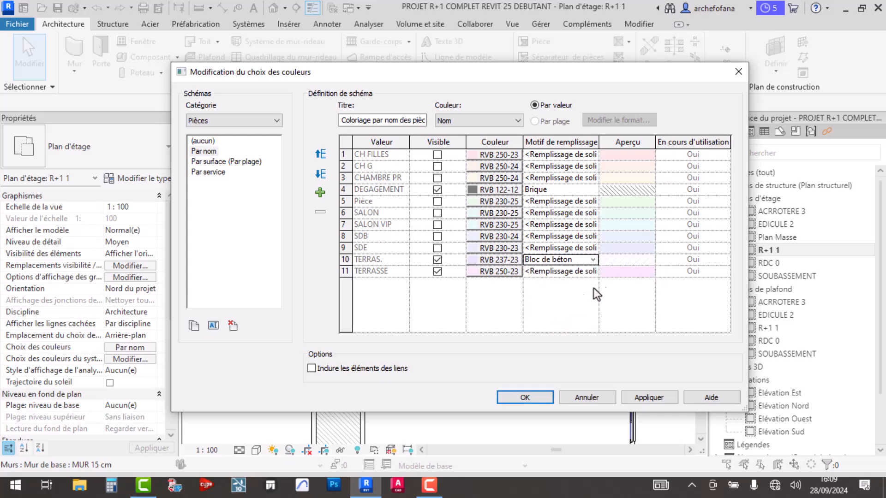
pyautogui.click(593, 260)
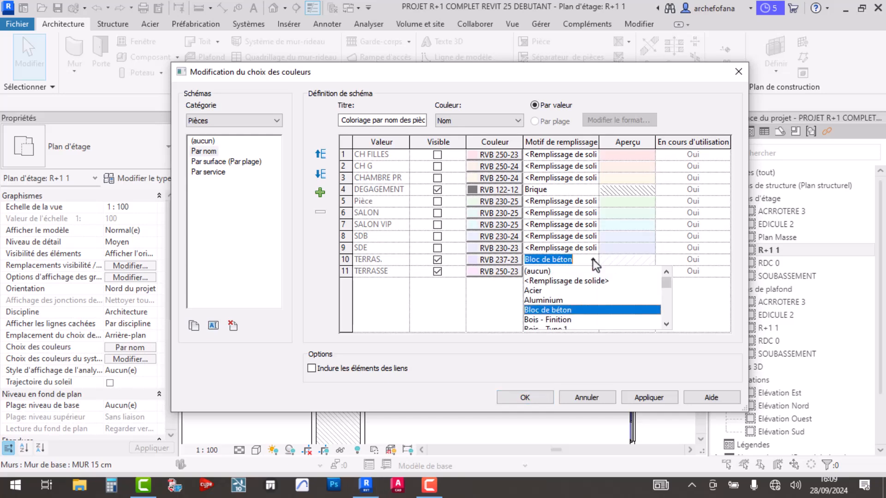
pyautogui.click(559, 320)
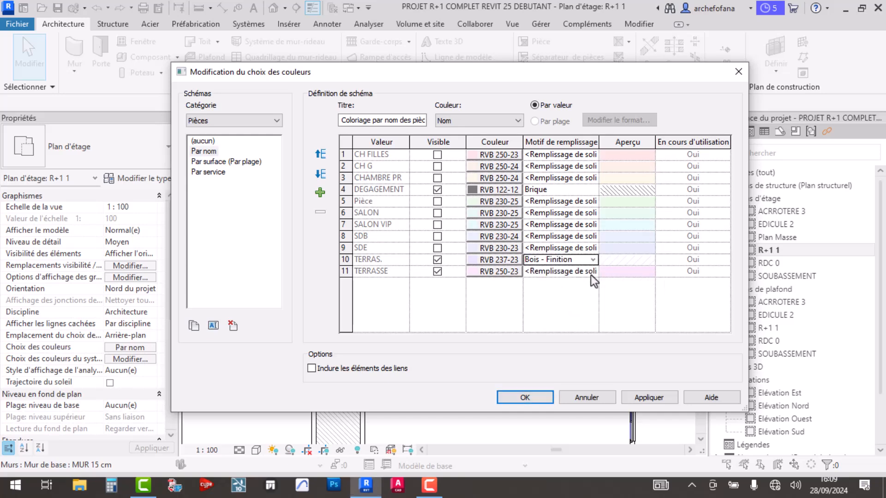
pyautogui.click(593, 260)
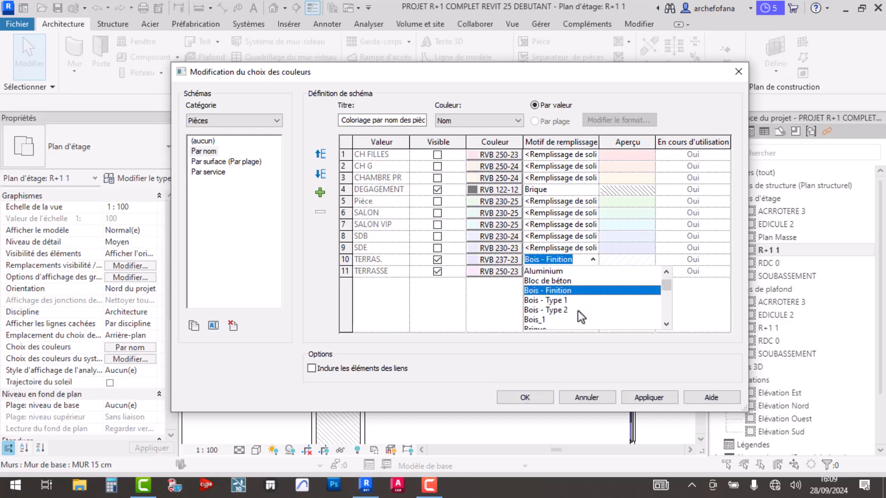
pyautogui.click(560, 300)
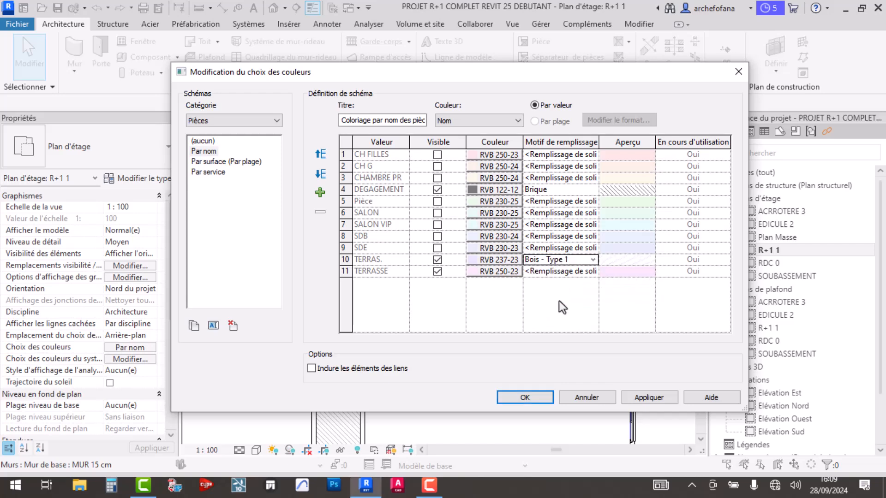
# Try the fill patterns Brique and Béton - Armé for TERRAS. in the colour scheme
pyautogui.click(592, 259)
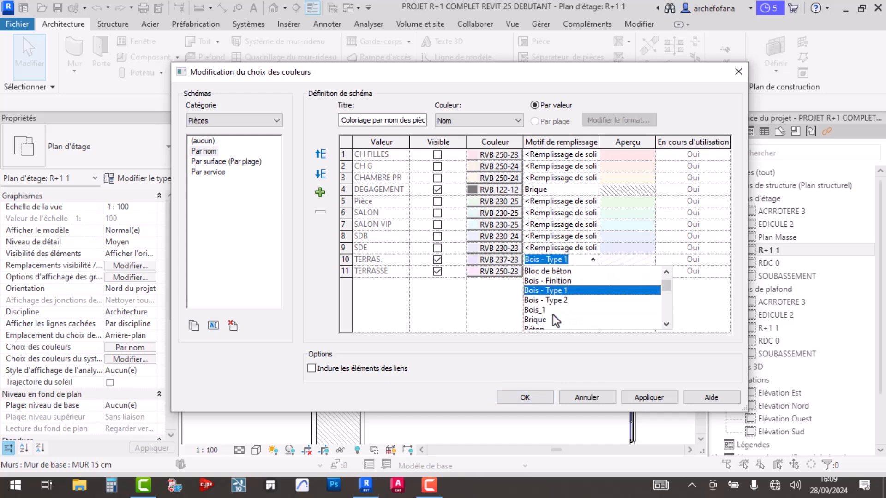
pyautogui.click(535, 320)
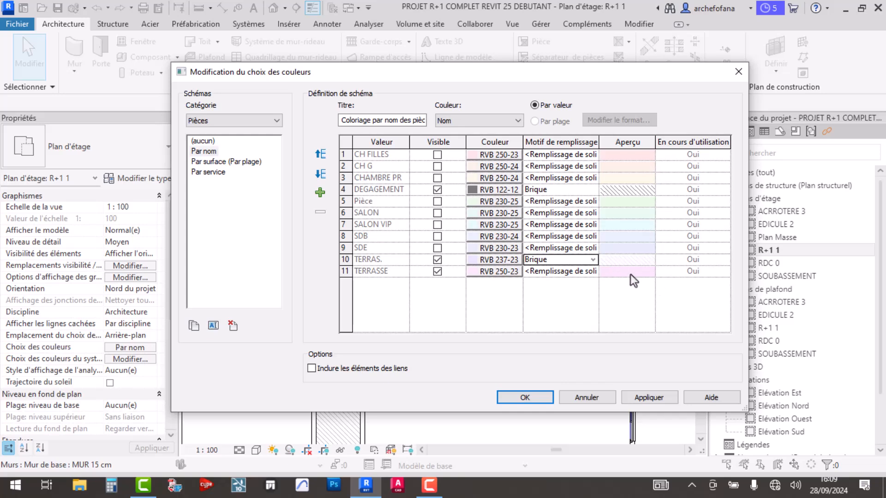
pyautogui.click(591, 261)
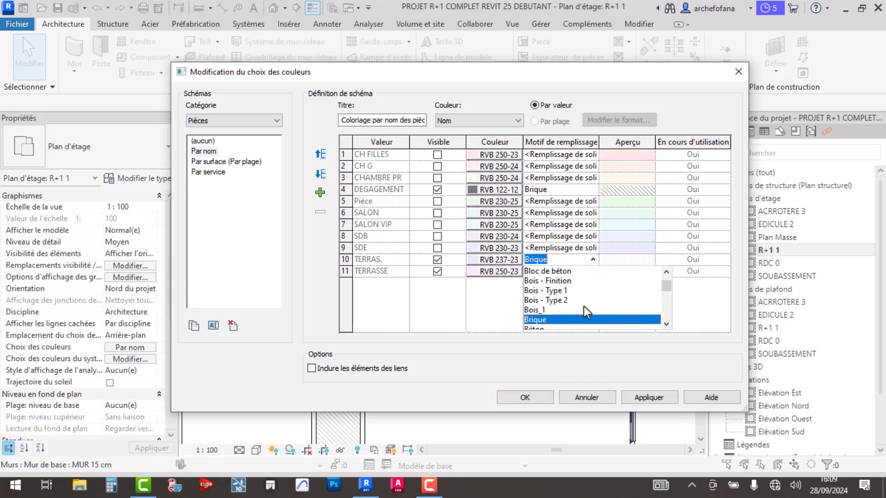
pyautogui.scroll(-1, 585, 305)
pyautogui.click(554, 311)
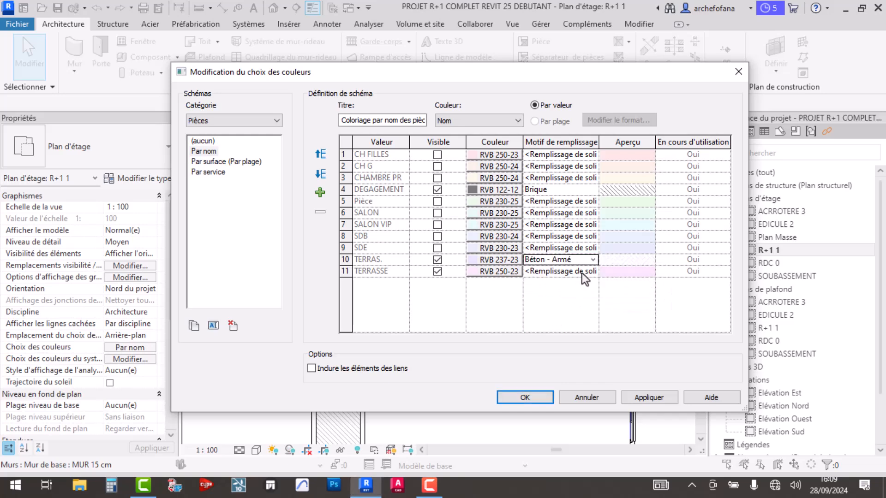
# Try the fill patterns Béton cellulaire and Gravier for TERRAS. in the colour scheme
pyautogui.click(590, 260)
pyautogui.scroll(-1, 580, 305)
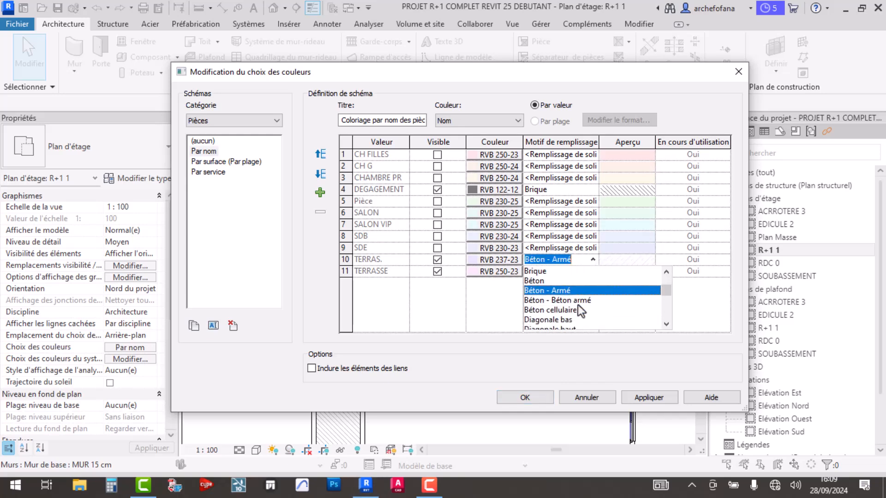
pyautogui.click(559, 311)
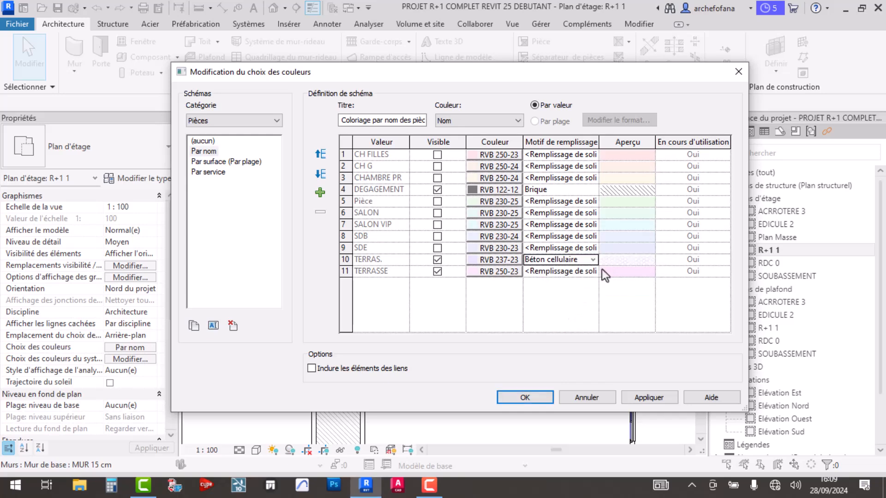
pyautogui.click(593, 259)
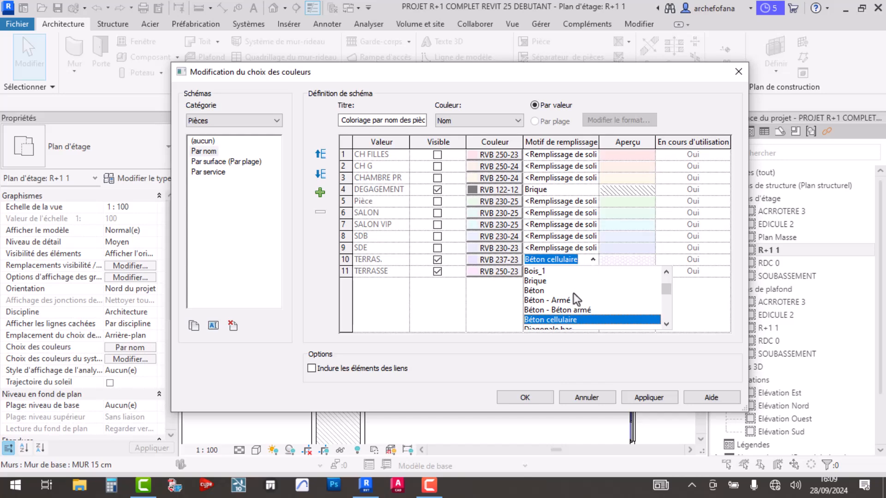
pyautogui.scroll(-1, 573, 293)
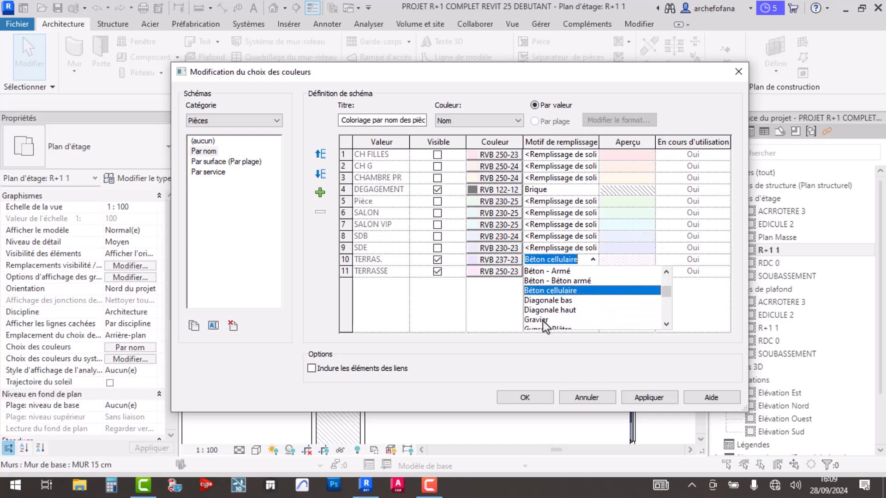
pyautogui.click(543, 320)
# Try the fill patterns Gypse - Plâtre and Général - Gravier for TERRAS. in the colour scheme
pyautogui.click(589, 259)
pyautogui.scroll(-2, 581, 293)
pyautogui.click(561, 301)
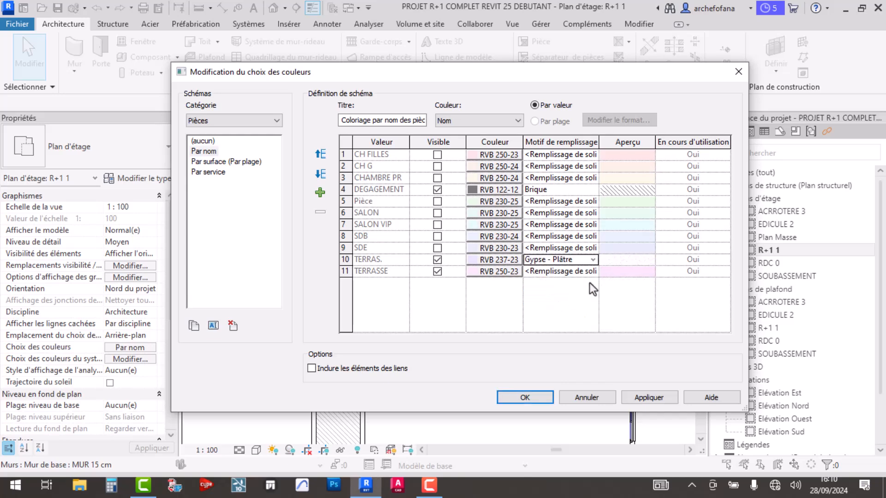
pyautogui.click(593, 259)
pyautogui.scroll(-2, 580, 303)
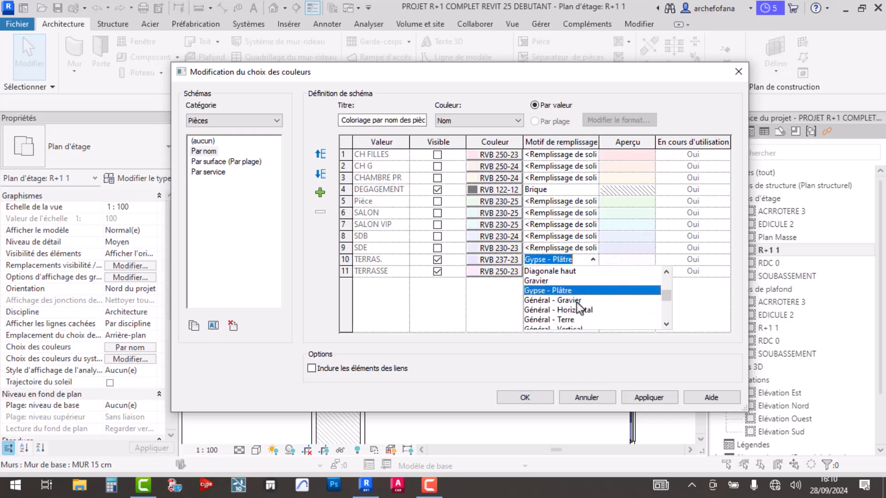
pyautogui.click(574, 300)
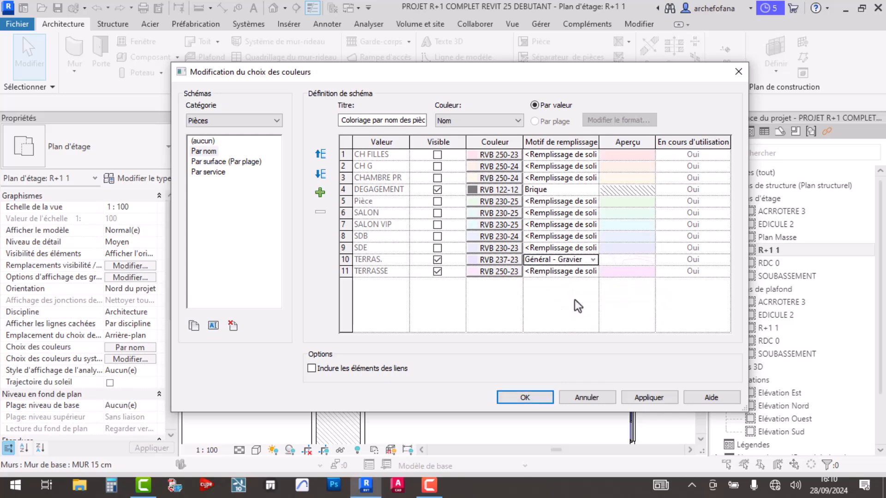
# Try the fill patterns Général - Terre and Général - Vertical for TERRAS. in the colour scheme
pyautogui.click(592, 260)
pyautogui.scroll(-1, 577, 307)
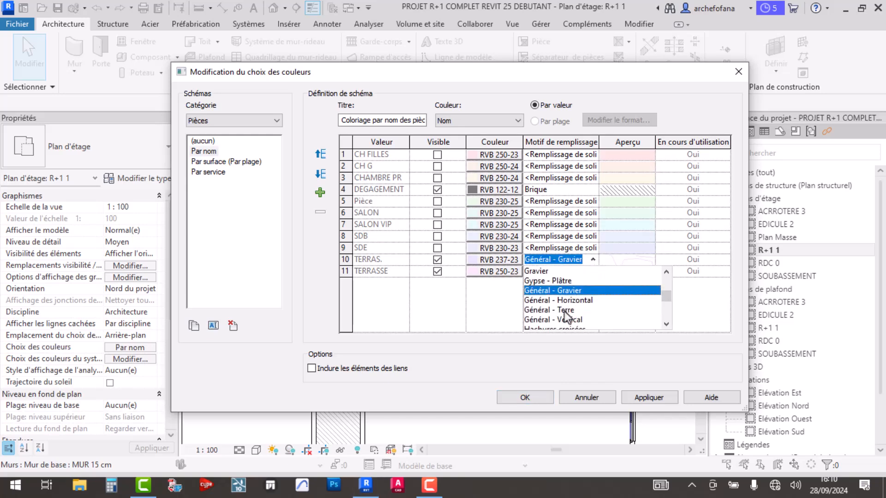
pyautogui.click(564, 310)
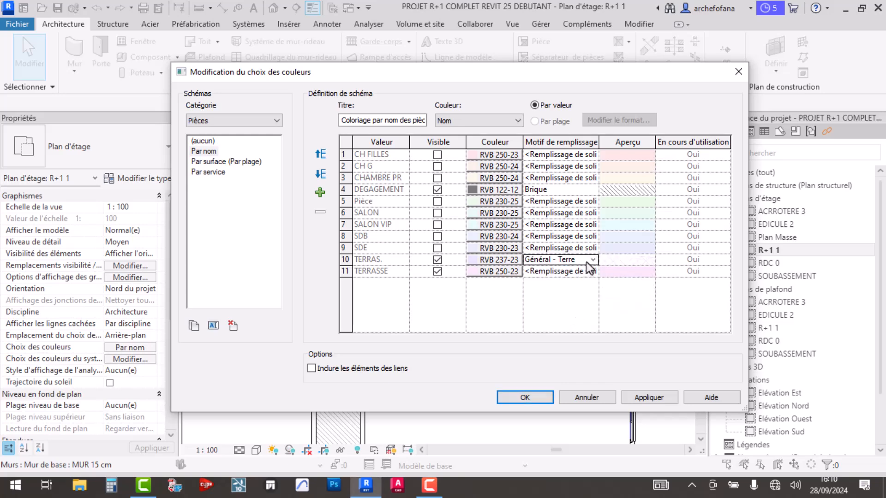
pyautogui.click(594, 262)
pyautogui.scroll(-2, 589, 297)
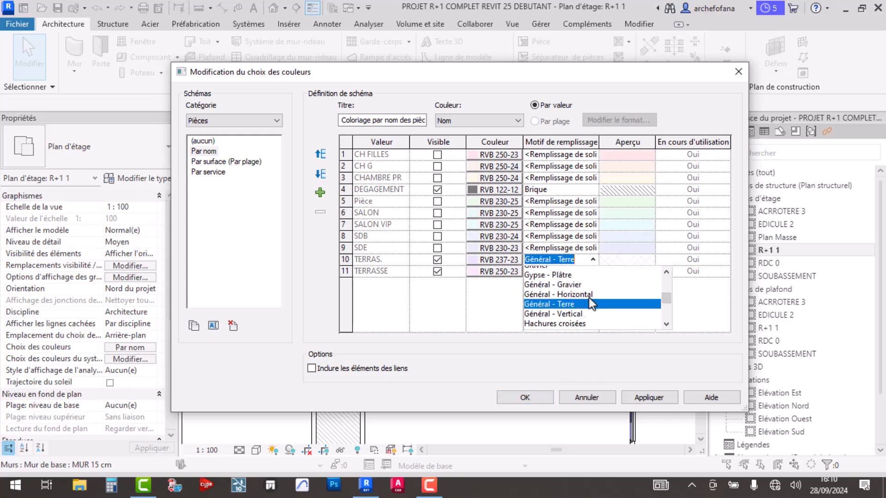
pyautogui.click(574, 303)
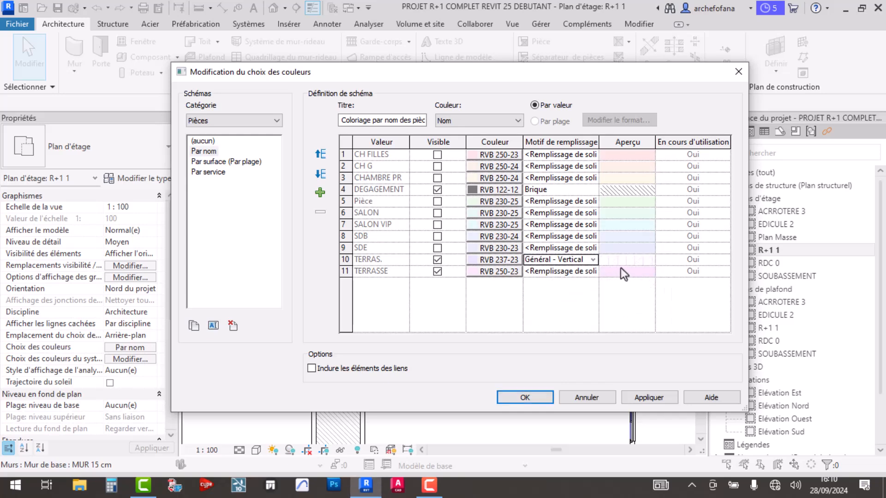
# Set the fill pattern of TERRAS. to Hachures croisées and apply the Par nom scheme to the plan
pyautogui.click(593, 260)
pyautogui.scroll(-1, 589, 295)
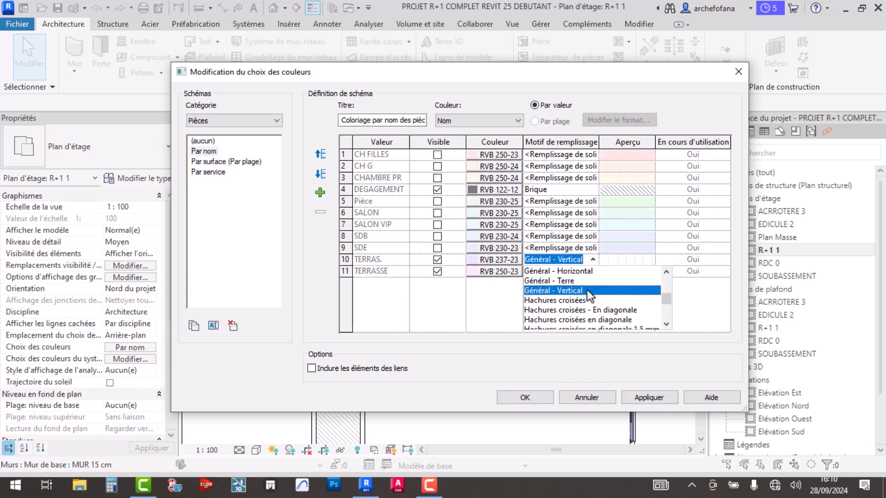
pyautogui.click(572, 302)
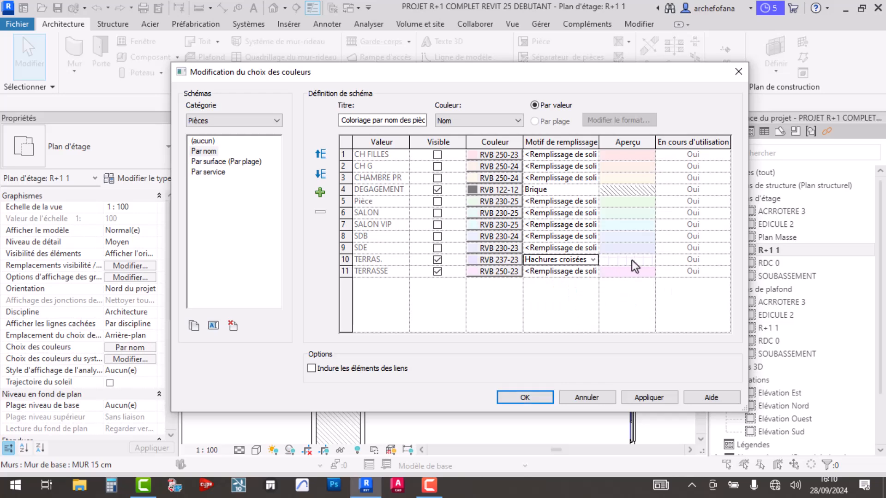
pyautogui.click(671, 397)
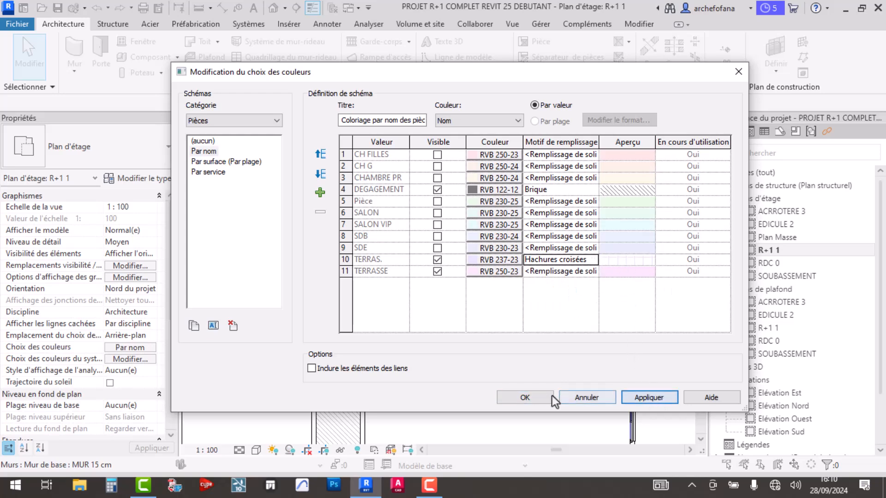
pyautogui.click(549, 397)
# Examine the hatching of the TERRAS. room and the fill of the TERRASSE room on the R+1 1 plan
pyautogui.scroll(5, 590, 249)
pyautogui.scroll(-5, 365, 284)
pyautogui.moveTo(581, 291); pyautogui.dragTo(655, 281, button='middle')
pyautogui.click(550, 267)
pyautogui.click(597, 323)
pyautogui.moveTo(597, 323); pyautogui.dragTo(633, 209, button='middle')
pyautogui.scroll(-2, 633, 210)
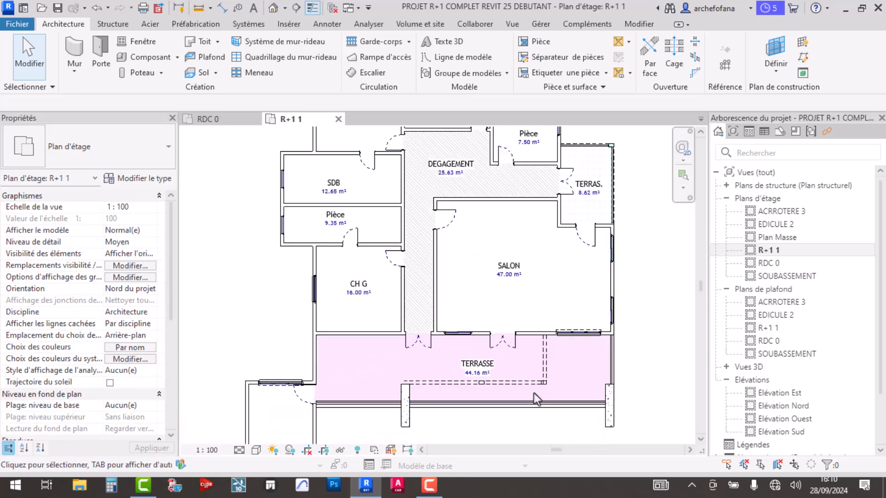
pyautogui.moveTo(533, 399); pyautogui.dragTo(515, 364, button='middle')
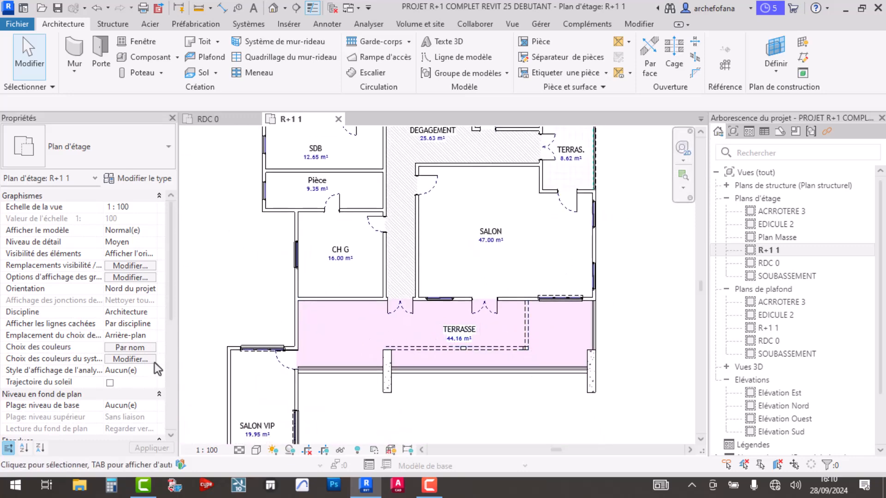
# Set the fill pattern of TERRASSE to Hachures croisées - En diagonale in the Par nom scheme and check the hatching on the plan
pyautogui.click(133, 348)
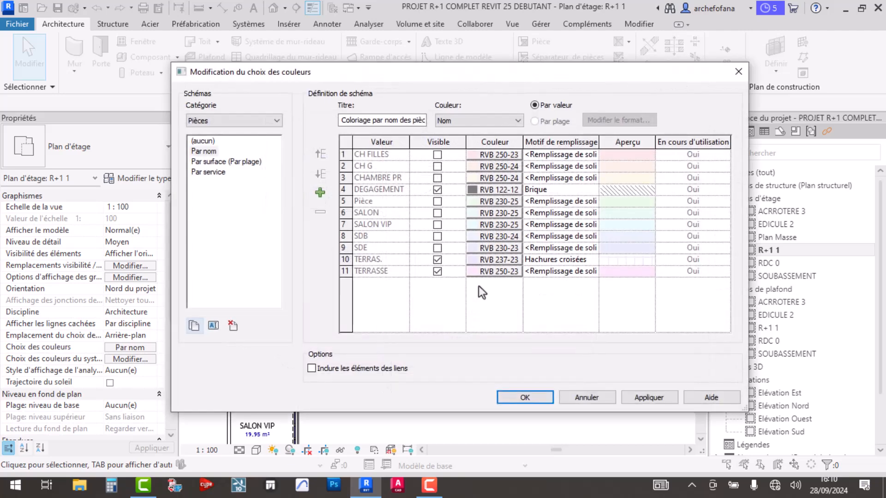
pyautogui.click(378, 271)
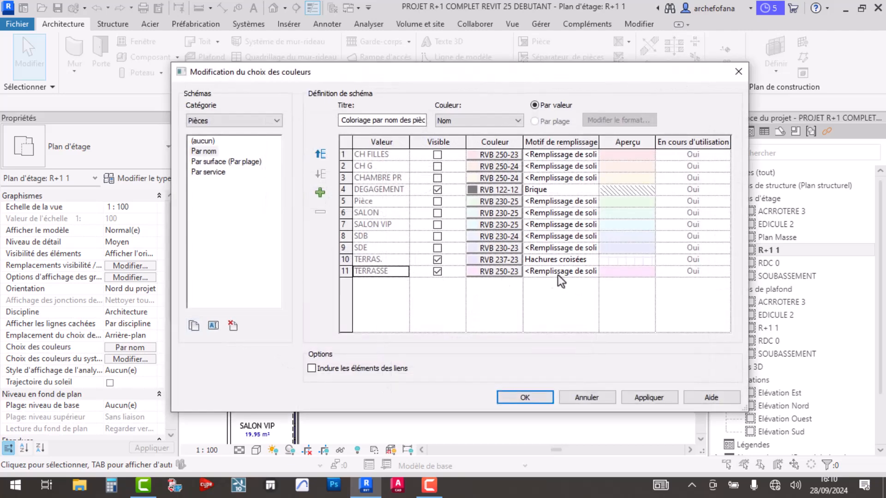
pyautogui.click(586, 273)
pyautogui.click(589, 274)
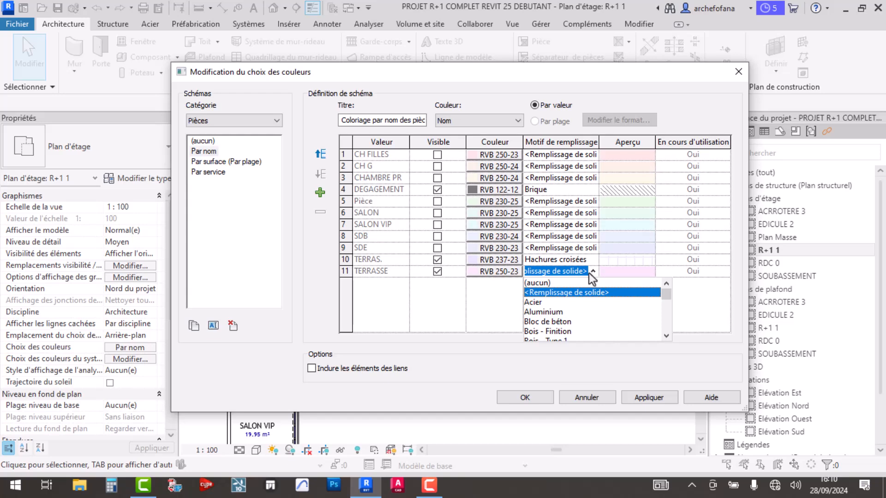
pyautogui.scroll(-3, 571, 320)
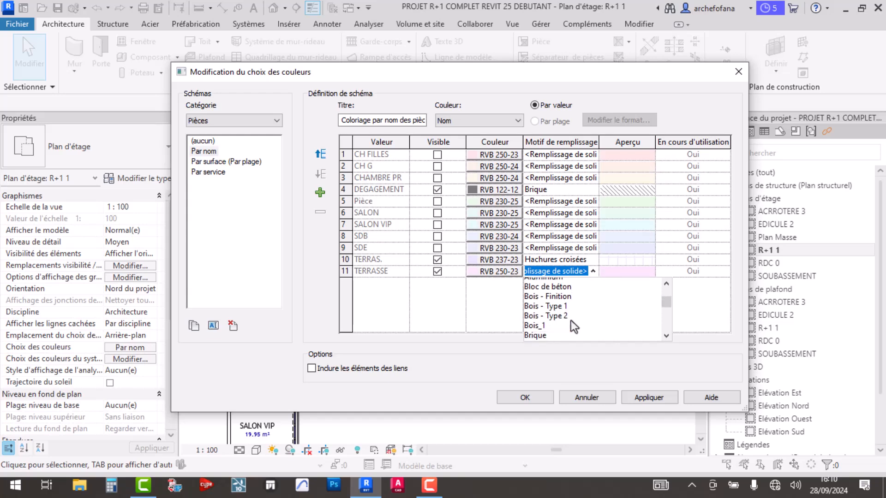
pyautogui.scroll(-2, 571, 320)
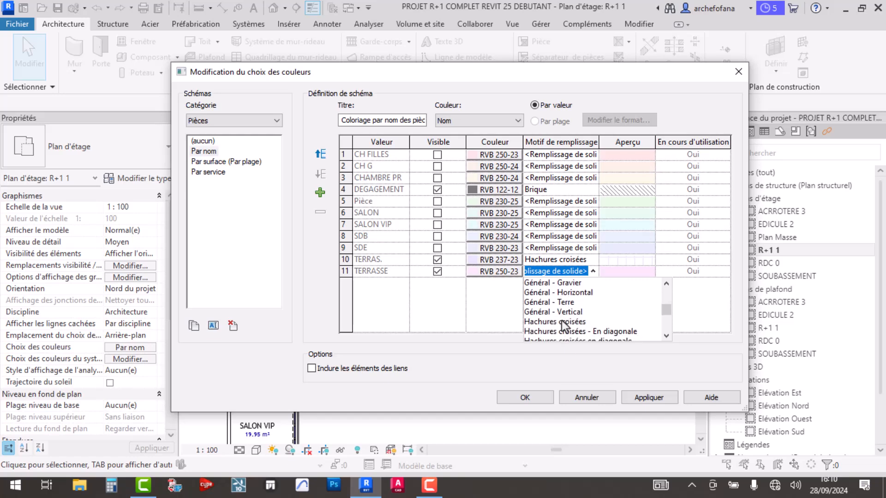
pyautogui.click(549, 330)
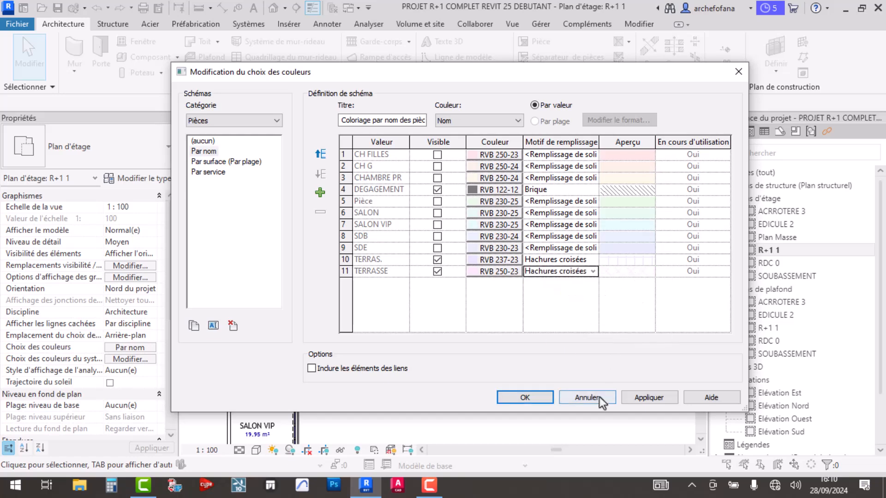
pyautogui.click(524, 397)
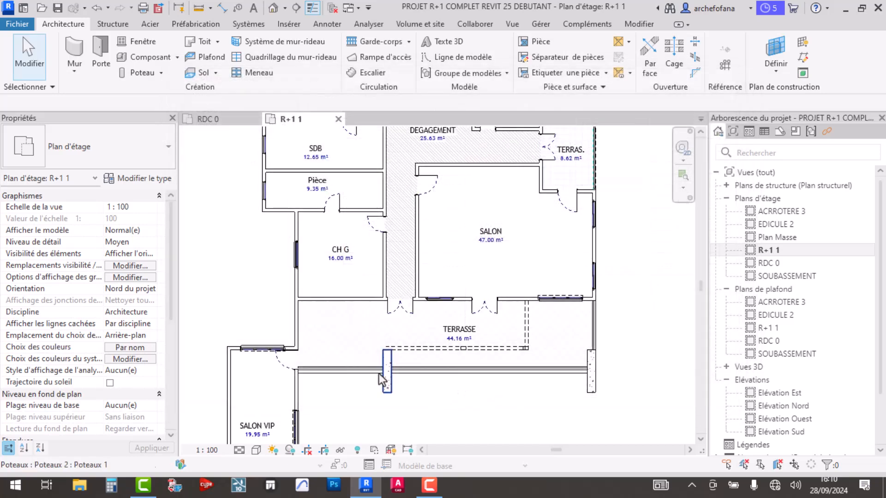
pyautogui.scroll(3, 353, 363)
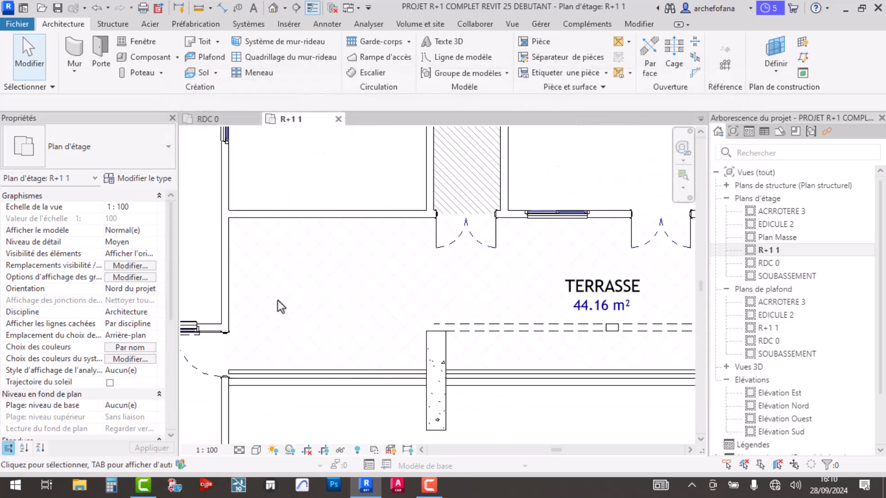
pyautogui.scroll(2, 286, 295)
pyautogui.scroll(-4, 414, 269)
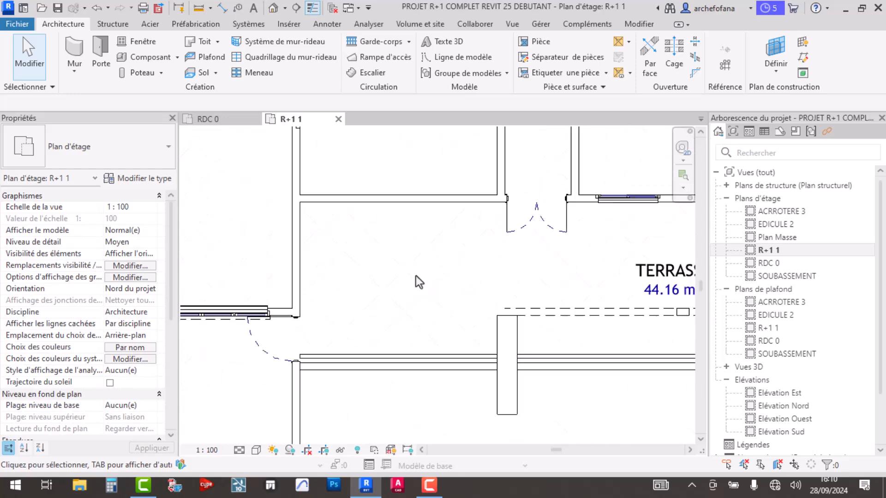
# Darken the TERRAS. colour in the Par nom scheme to violet RVB 157-119-227 and apply it to the plan
pyautogui.moveTo(534, 281); pyautogui.dragTo(476, 318, button='middle')
pyautogui.scroll(-2, 472, 300)
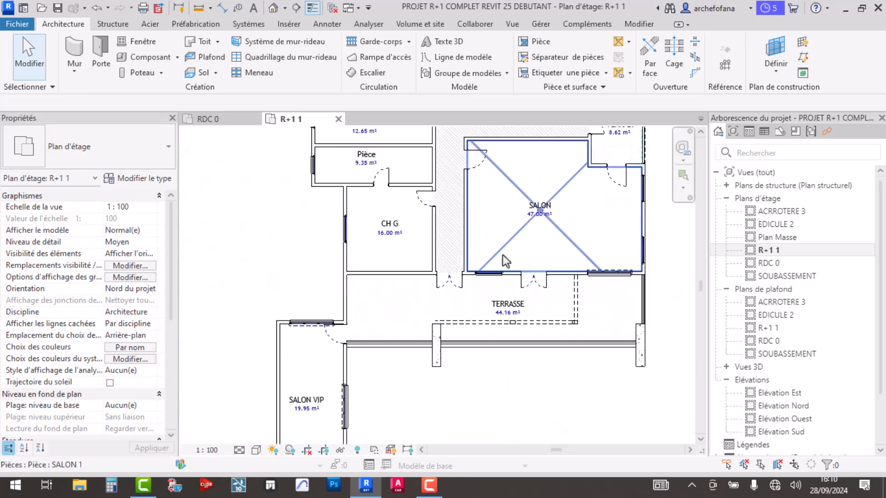
pyautogui.moveTo(500, 259); pyautogui.dragTo(439, 340, button='middle')
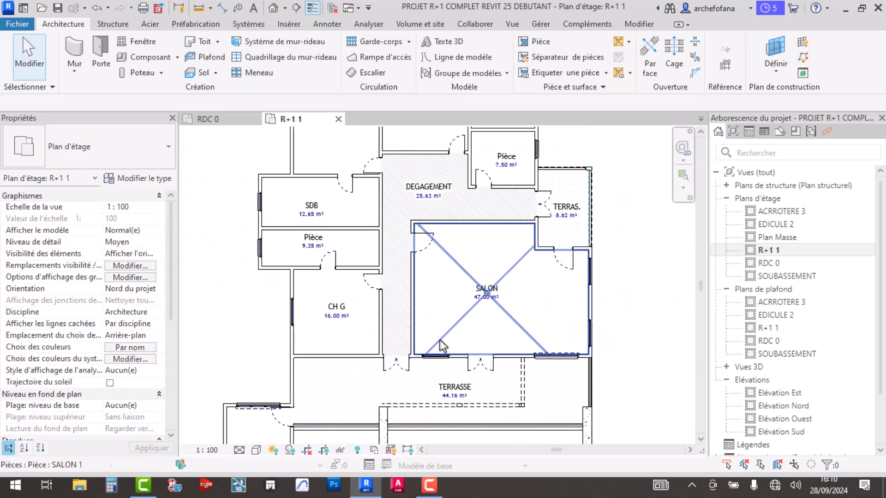
pyautogui.click(123, 348)
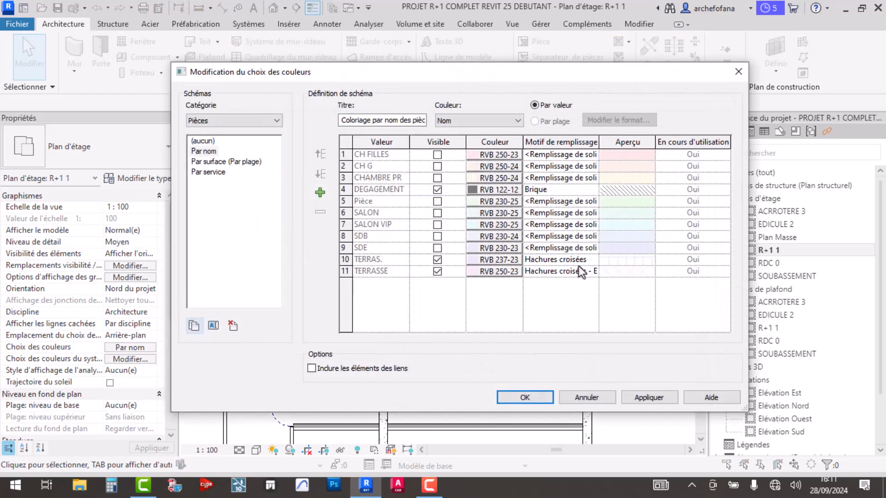
pyautogui.click(507, 258)
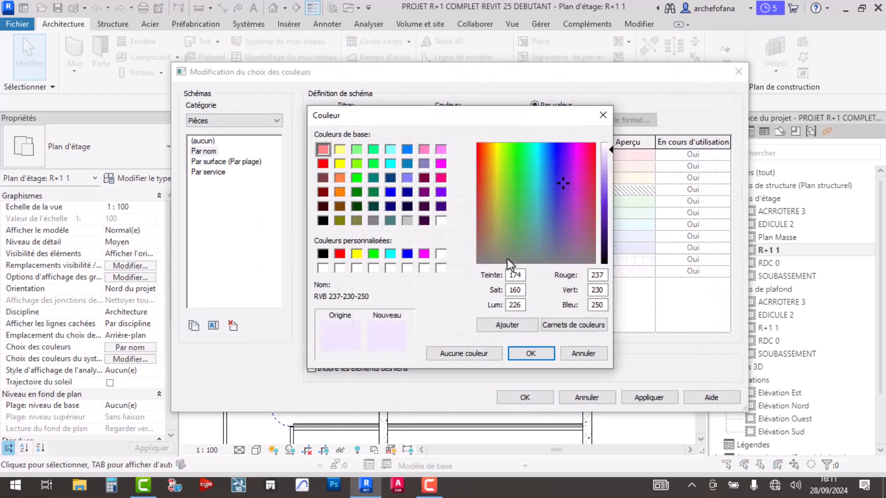
pyautogui.moveTo(610, 153); pyautogui.dragTo(606, 185)
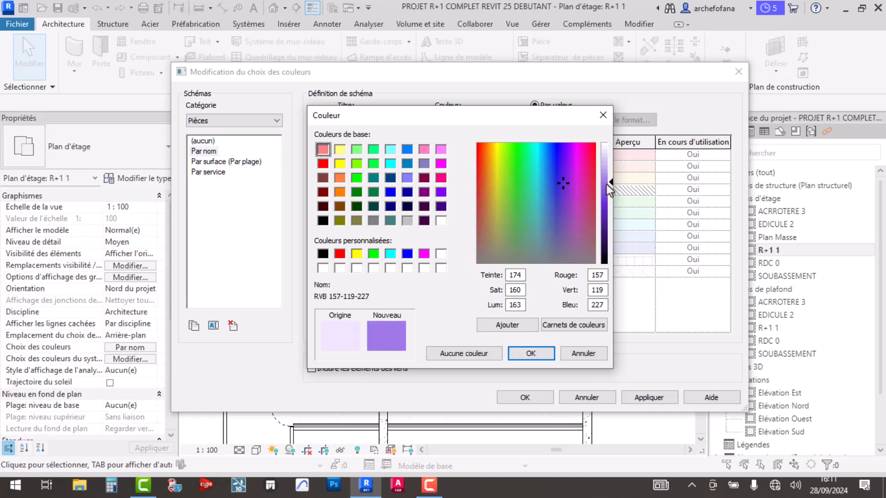
pyautogui.click(531, 354)
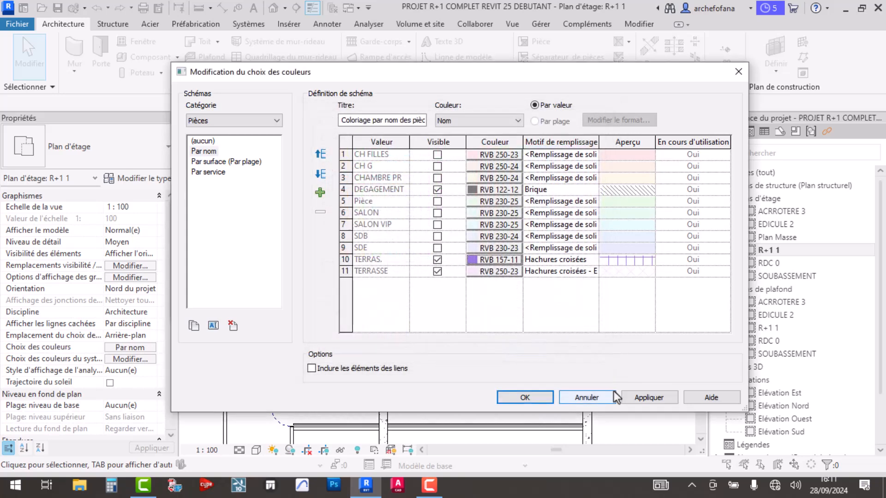
pyautogui.click(526, 397)
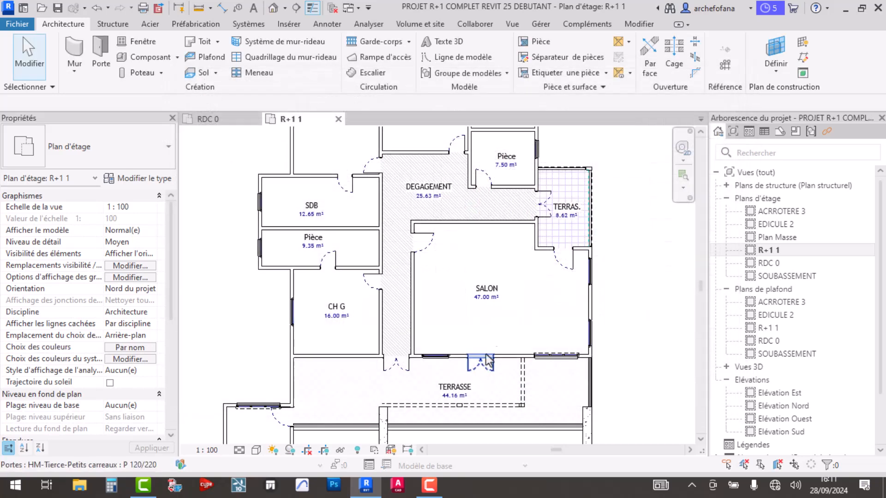
# Darken the TERRASSE colour in the Par nom scheme to magenta RVB 218-071-218 and check the hatching on the plan
pyautogui.moveTo(508, 354); pyautogui.dragTo(522, 206, button='middle')
pyautogui.scroll(5, 358, 238)
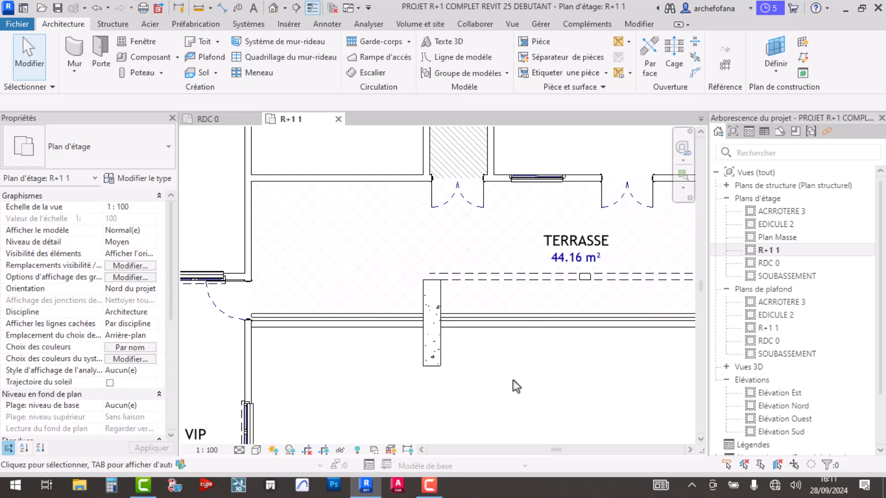
pyautogui.scroll(-2, 395, 367)
pyautogui.scroll(-1, 419, 333)
pyautogui.moveTo(435, 299); pyautogui.dragTo(415, 358, button='middle')
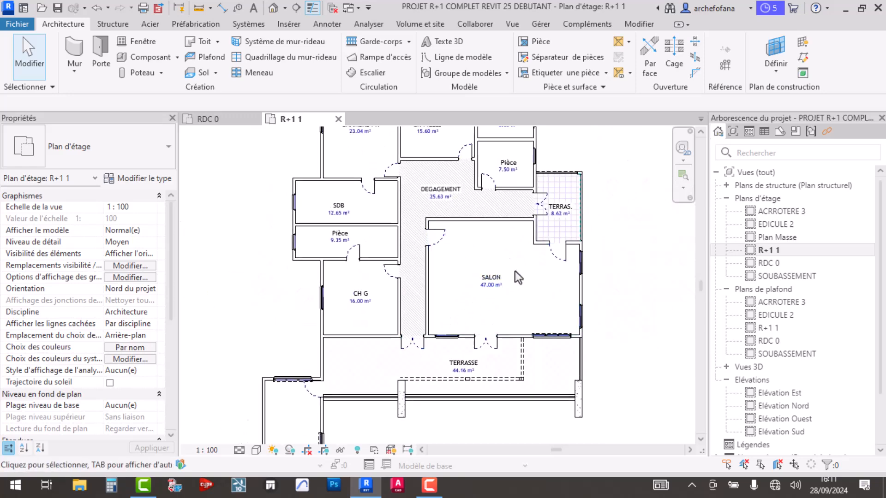
pyautogui.click(142, 349)
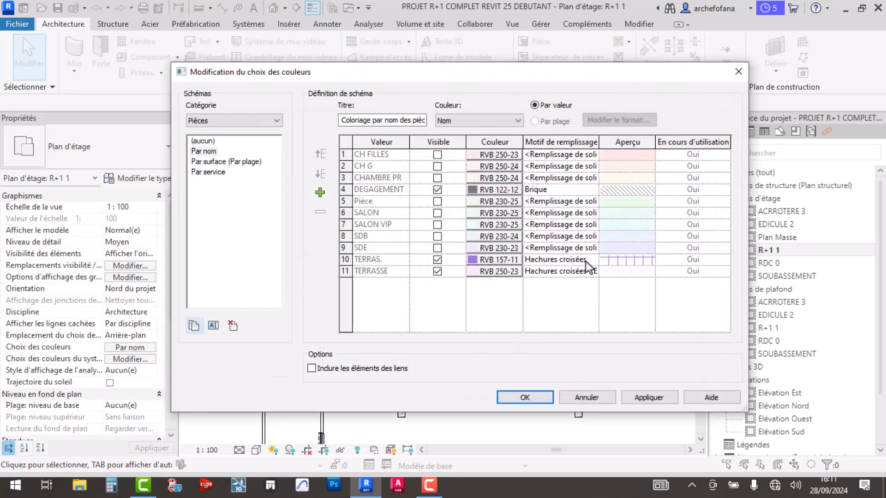
pyautogui.click(502, 274)
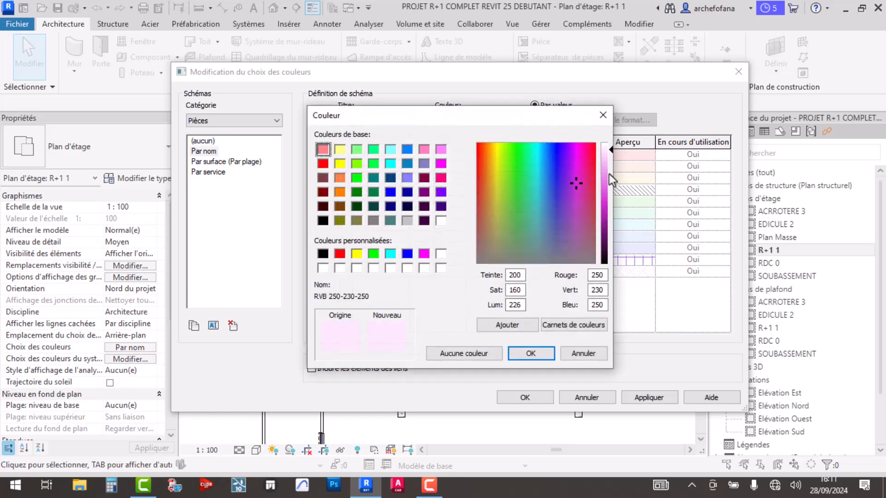
pyautogui.moveTo(610, 155); pyautogui.dragTo(610, 197)
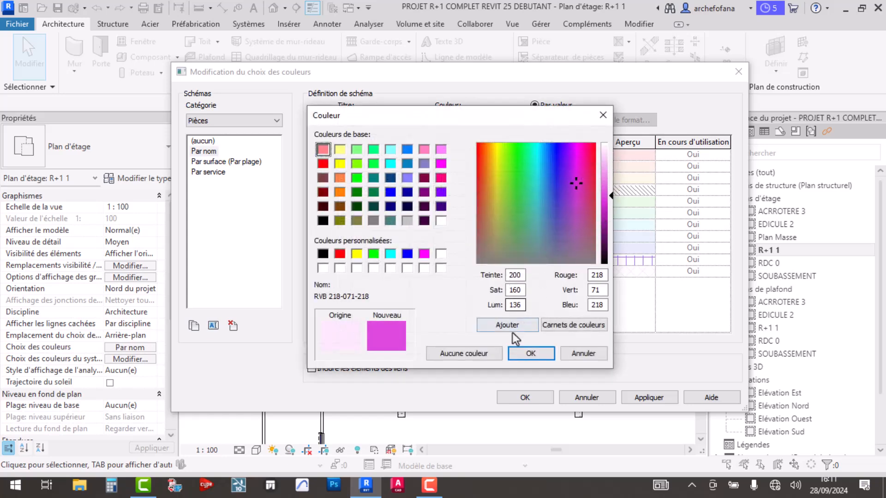
pyautogui.click(527, 354)
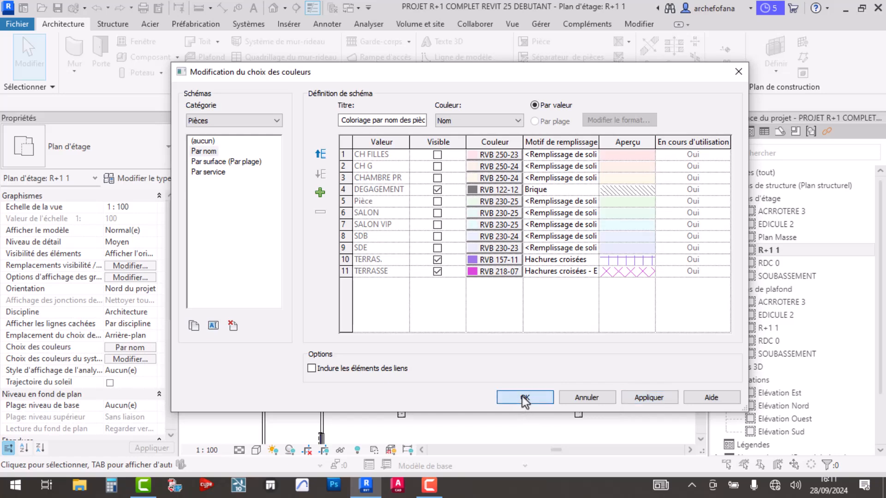
pyautogui.click(525, 397)
pyautogui.scroll(3, 358, 394)
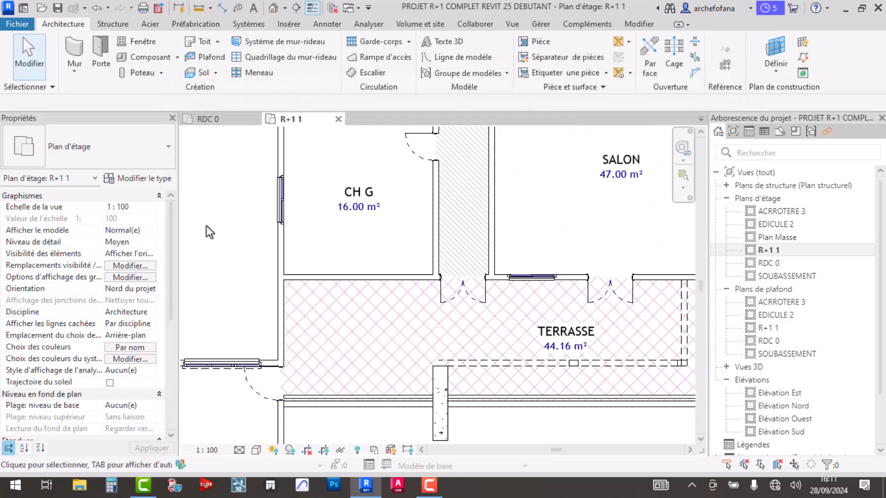
# Examine the hatching of the TERRASSE, TERRAS. and DEGAGEMENT rooms across the whole R+1 1 plan
pyautogui.scroll(3, 390, 245)
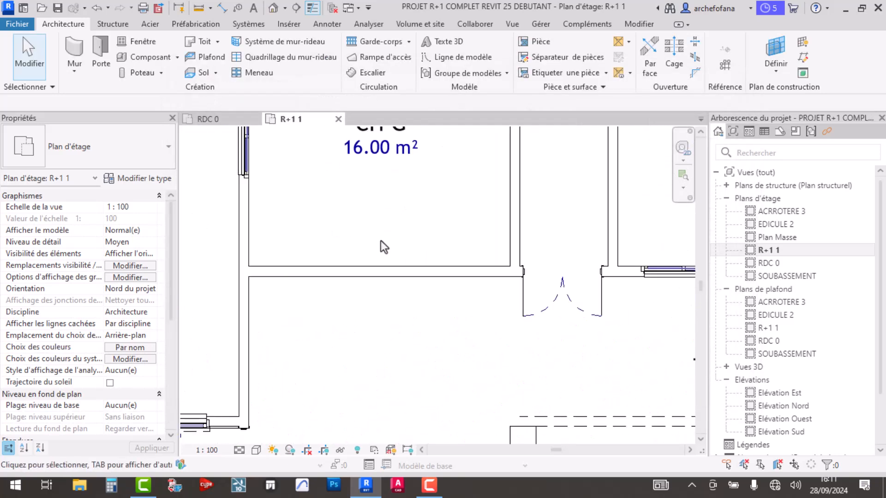
pyautogui.scroll(-3, 387, 231)
pyautogui.scroll(-2, 376, 247)
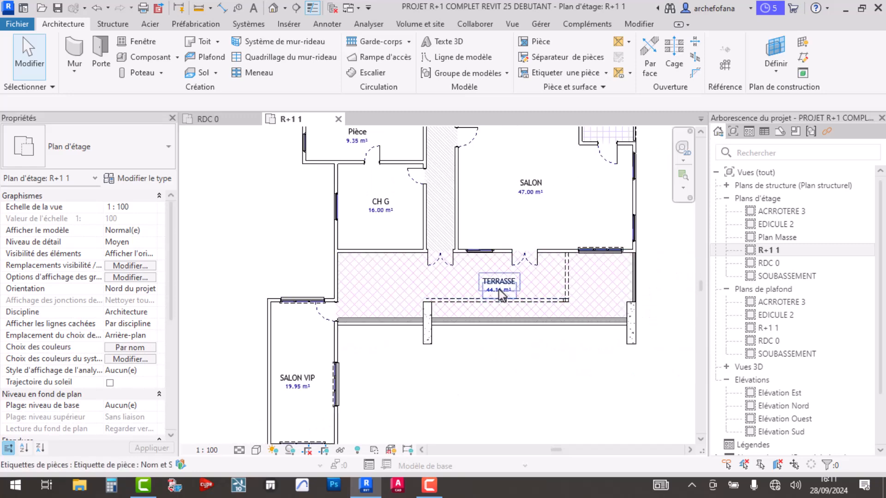
pyautogui.scroll(-1, 480, 323)
pyautogui.scroll(-1, 459, 349)
pyautogui.moveTo(431, 230); pyautogui.dragTo(445, 283, button='middle')
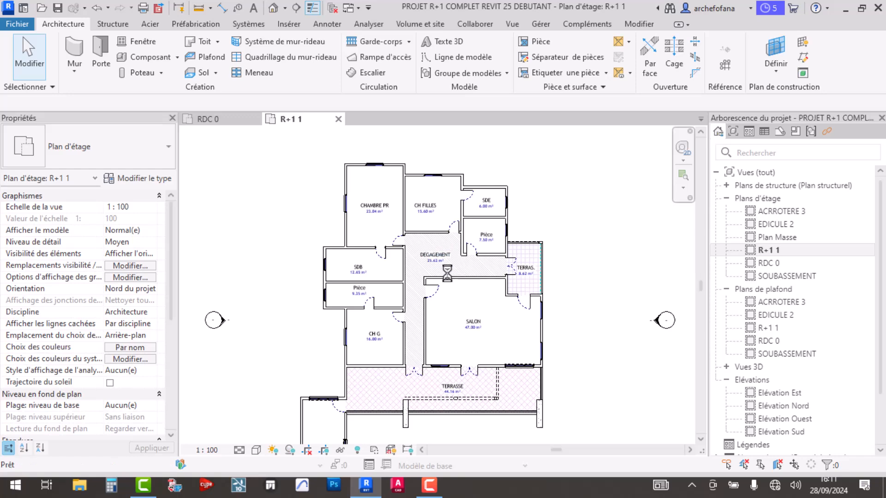
pyautogui.scroll(4, 404, 192)
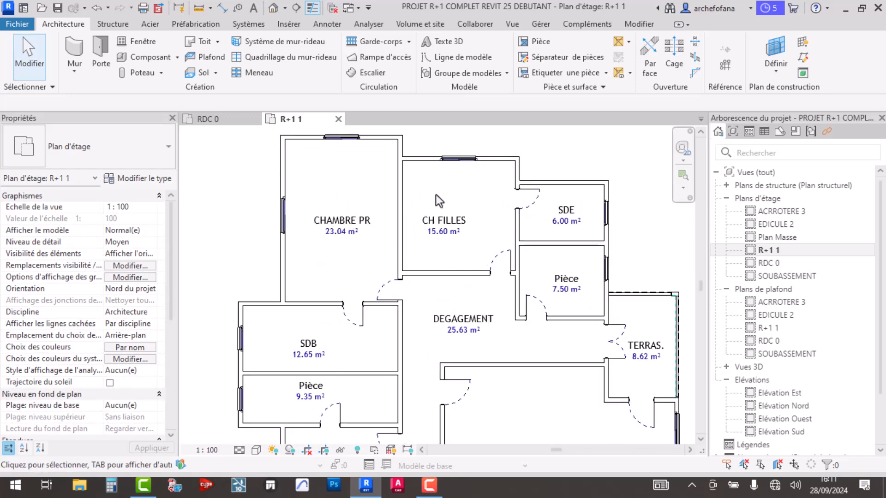
pyautogui.scroll(-4, 447, 198)
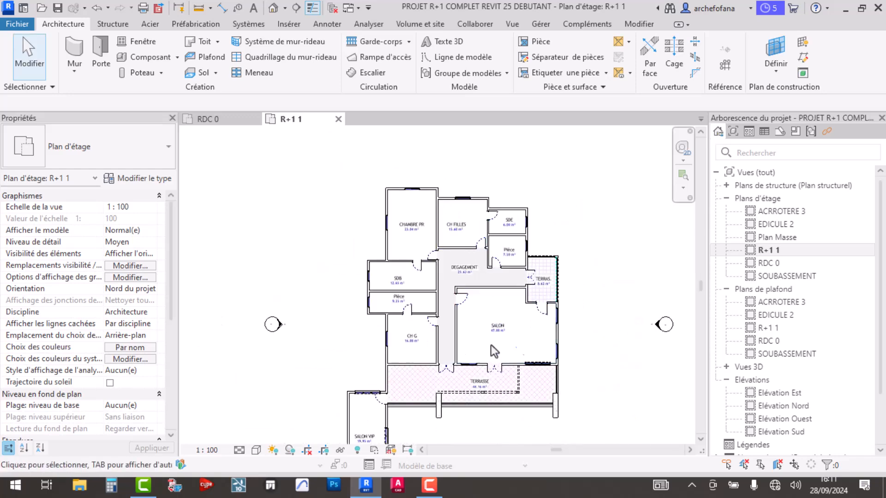
pyautogui.moveTo(491, 345); pyautogui.dragTo(457, 275, button='middle')
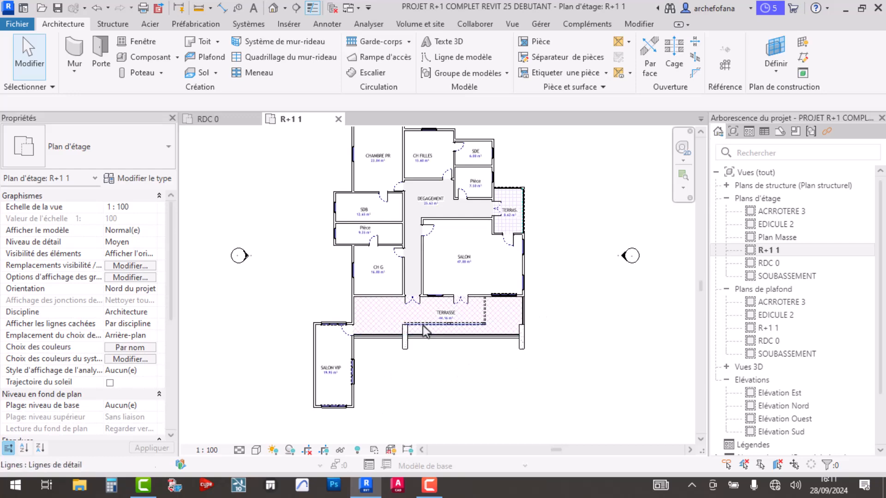
pyautogui.scroll(3, 417, 233)
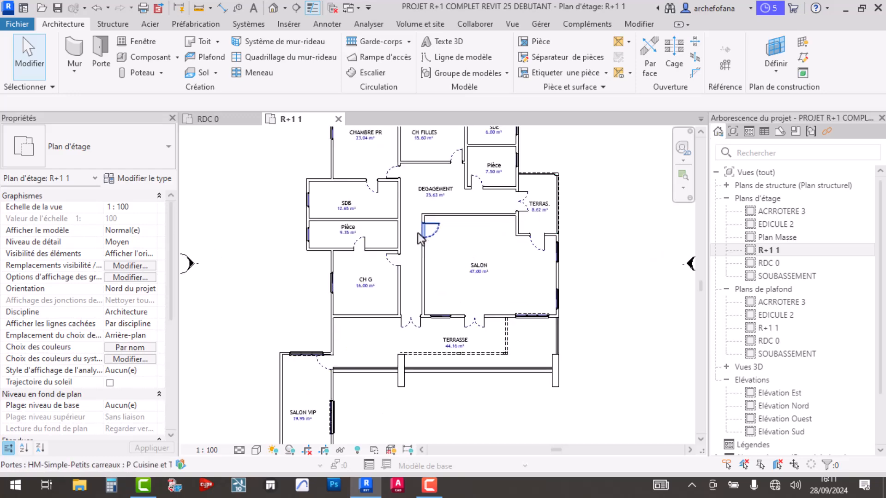
pyautogui.scroll(-2, 474, 262)
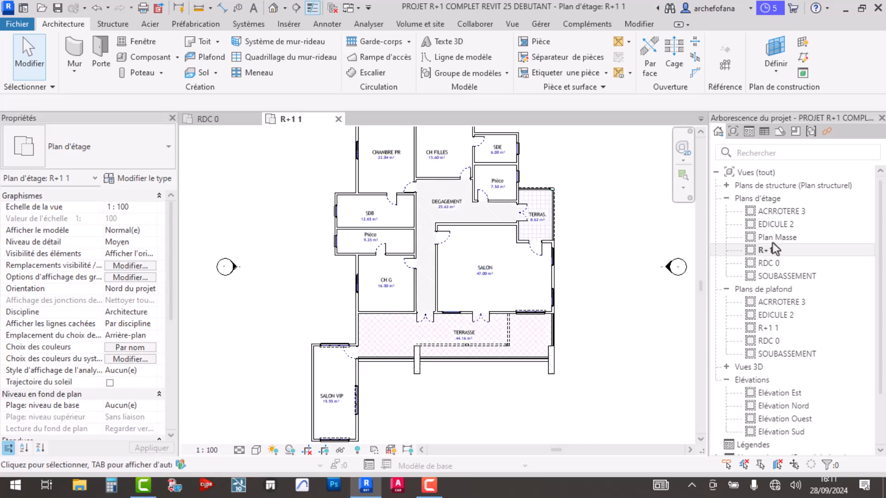
# View the EDICULE 2 and Plan Masse floor plans and return to the R+1 1 plan
pyautogui.doubleClick(783, 224)
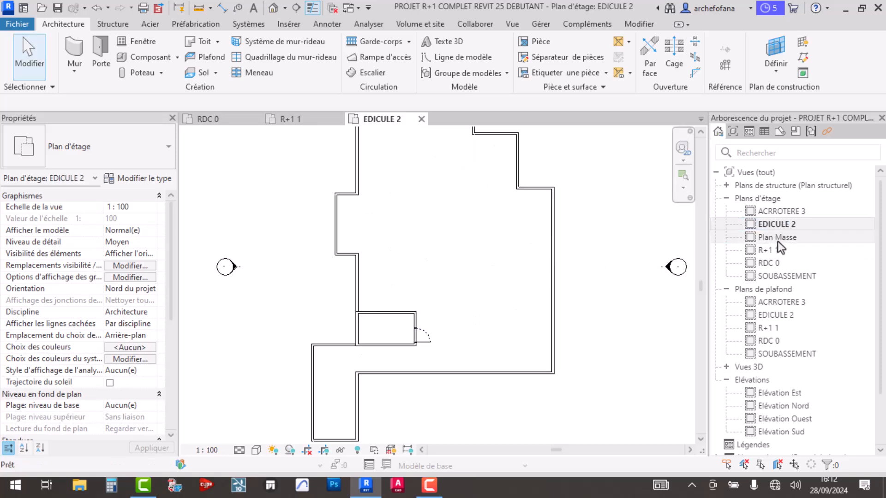
pyautogui.doubleClick(778, 239)
pyautogui.doubleClick(775, 224)
pyautogui.doubleClick(776, 252)
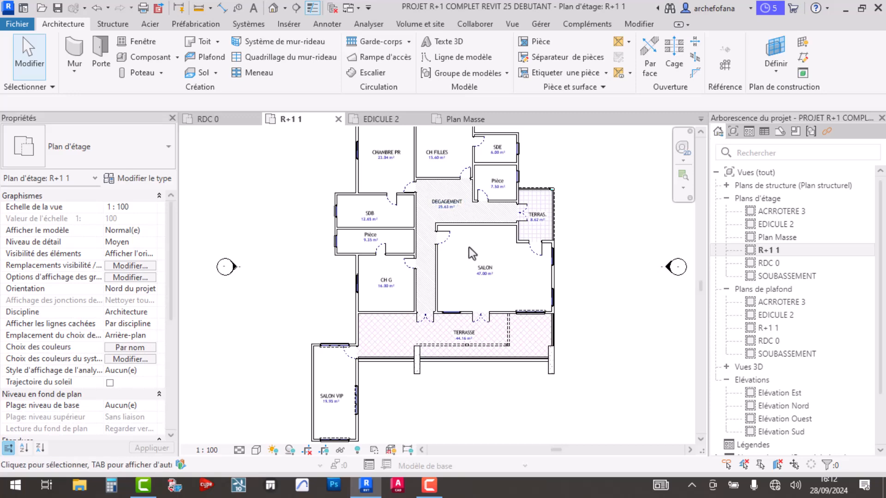
# Inspect the DEGAGEMENT room and its hatching on the R+1 1 plan, leaving it deselected
pyautogui.moveTo(437, 237); pyautogui.dragTo(438, 256, button='middle')
pyautogui.scroll(2, 440, 242)
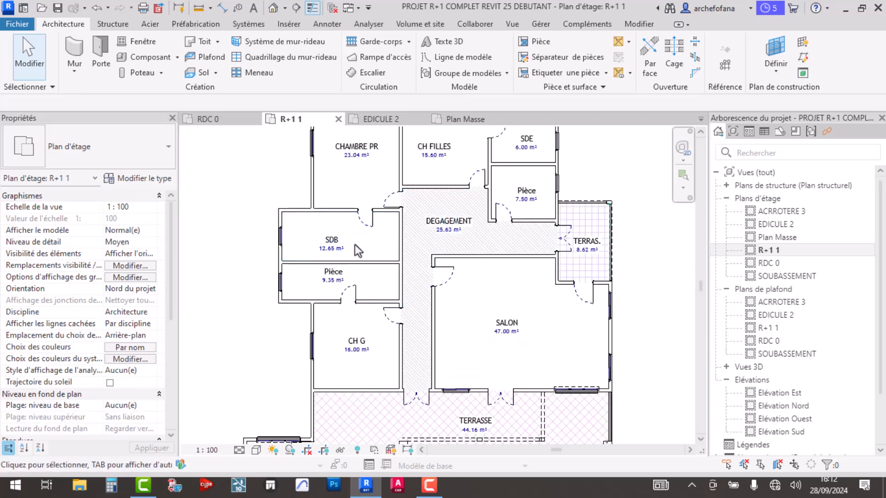
pyautogui.scroll(3, 328, 246)
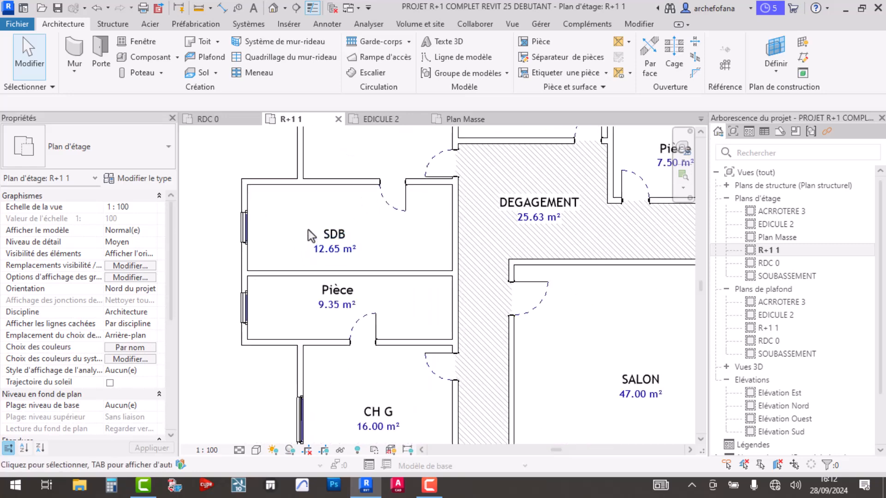
pyautogui.click(573, 244)
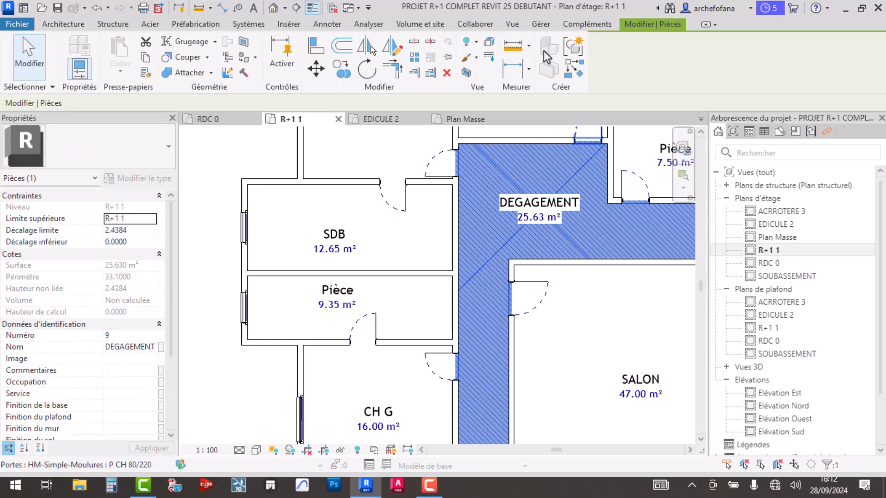
pyautogui.press('Escape')
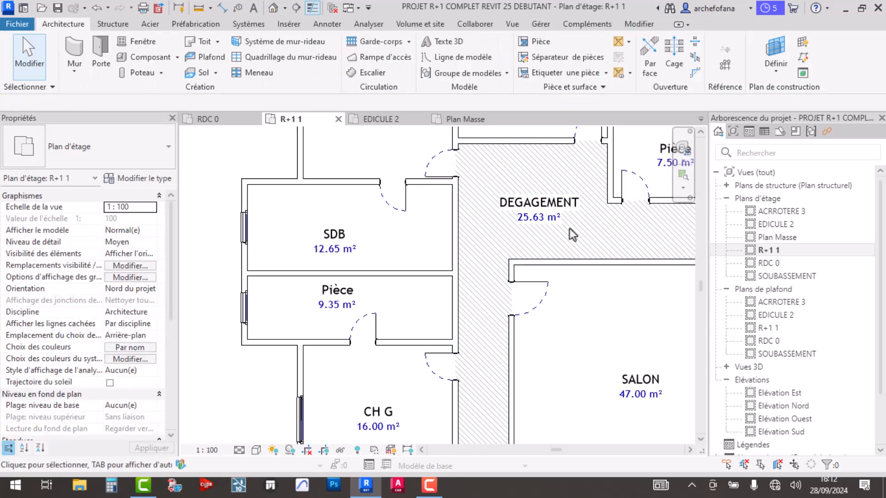
# Rename the unnamed room between SDB and CH G as SDE through its tag
pyautogui.moveTo(364, 258); pyautogui.dragTo(389, 264, button='middle')
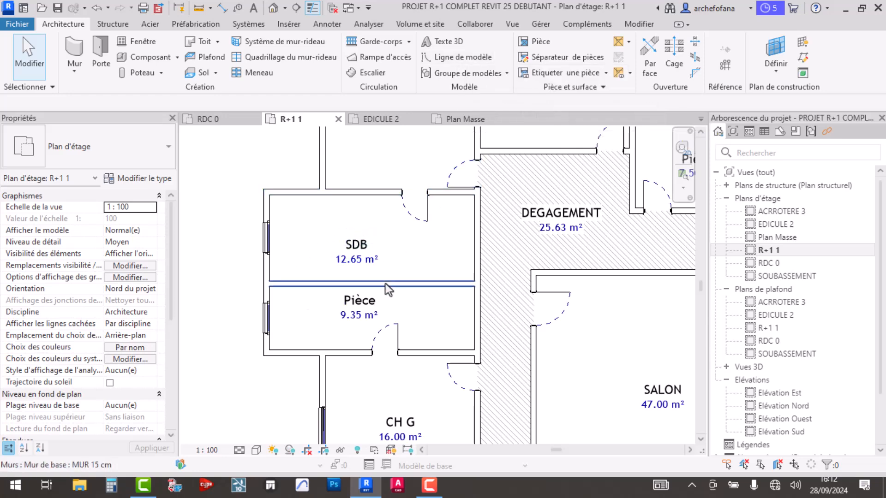
pyautogui.click(368, 302)
pyautogui.click(367, 301)
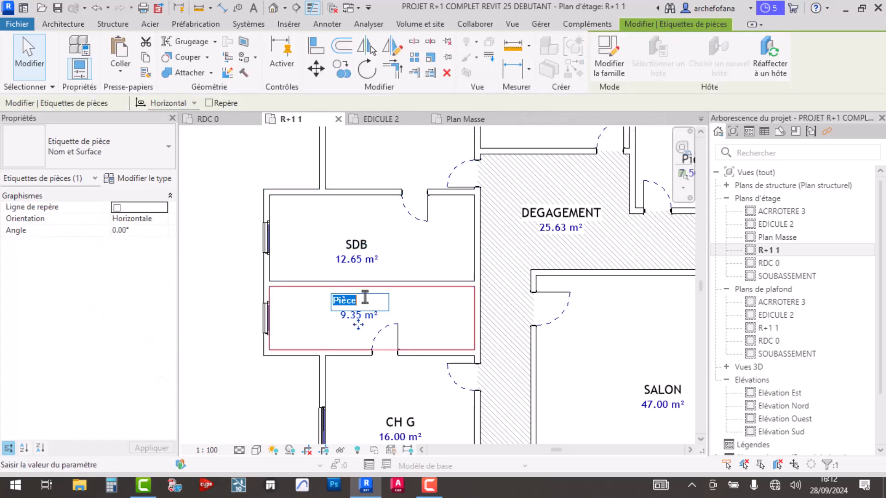
pyautogui.write('SDE')
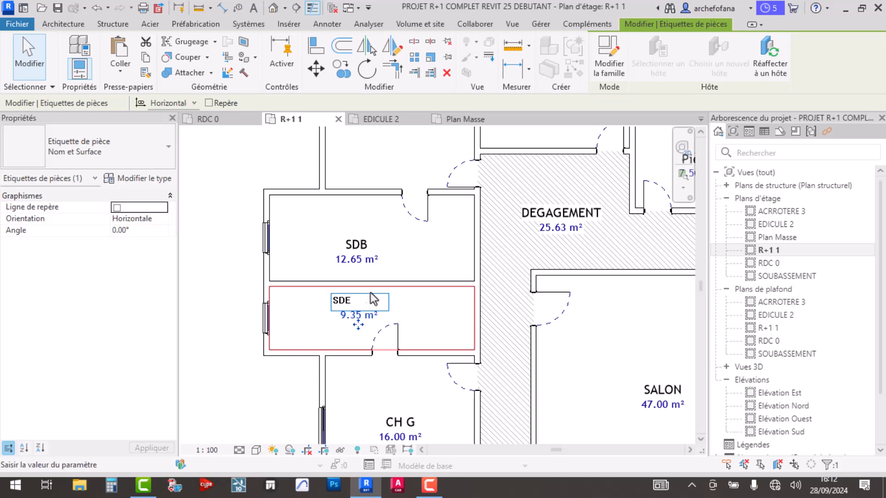
pyautogui.click(466, 301)
pyautogui.press('Escape')
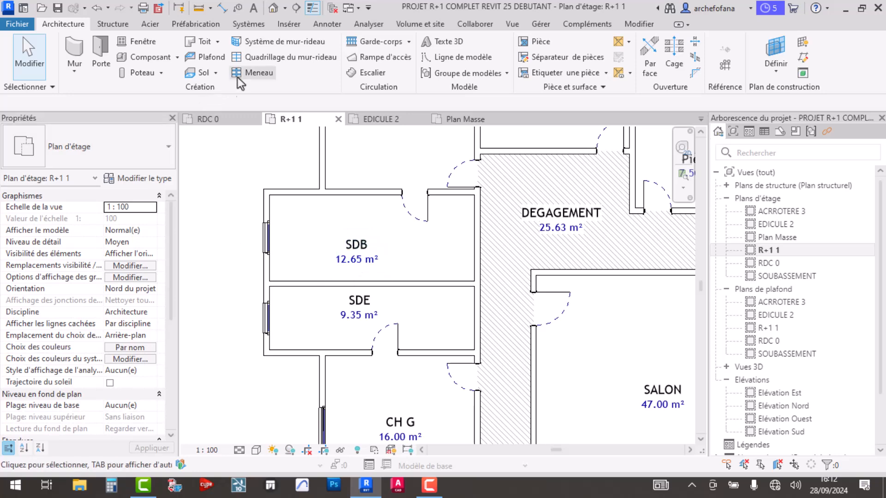
# Start a Zone de pochage and sketch its rectangular boundary along the inner wall faces of the SDB room
pyautogui.click(325, 26)
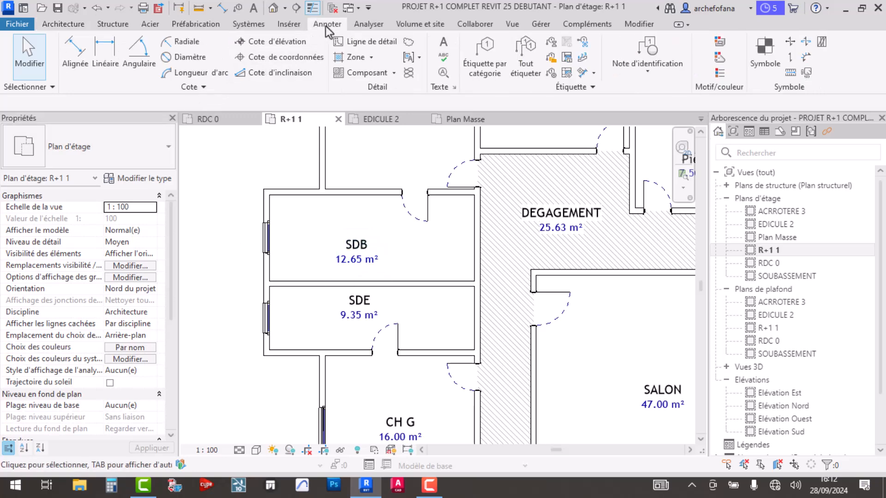
pyautogui.click(371, 57)
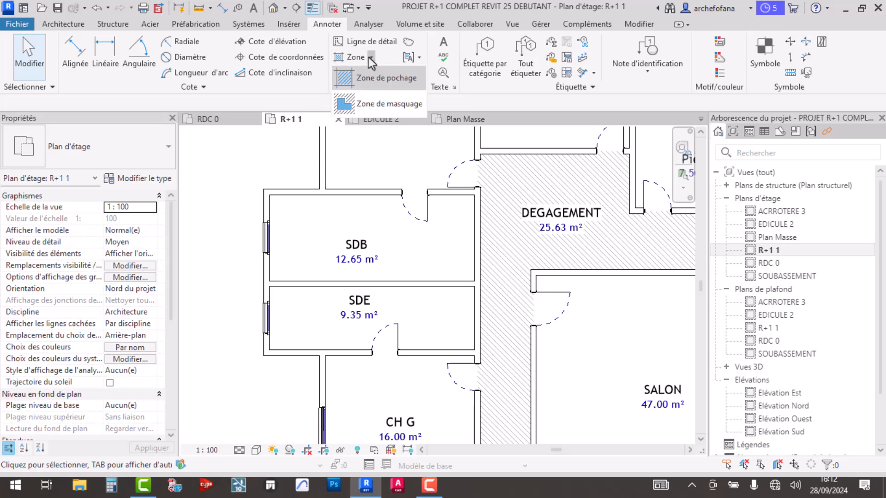
pyautogui.click(379, 80)
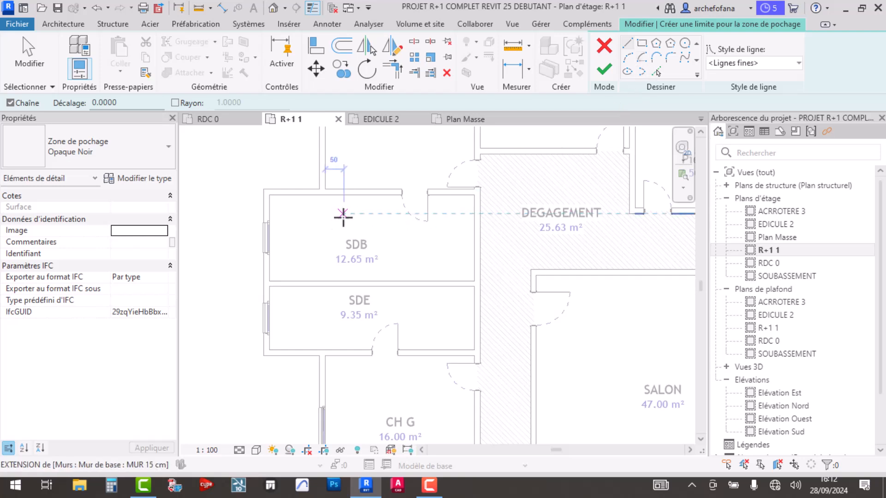
pyautogui.click(642, 43)
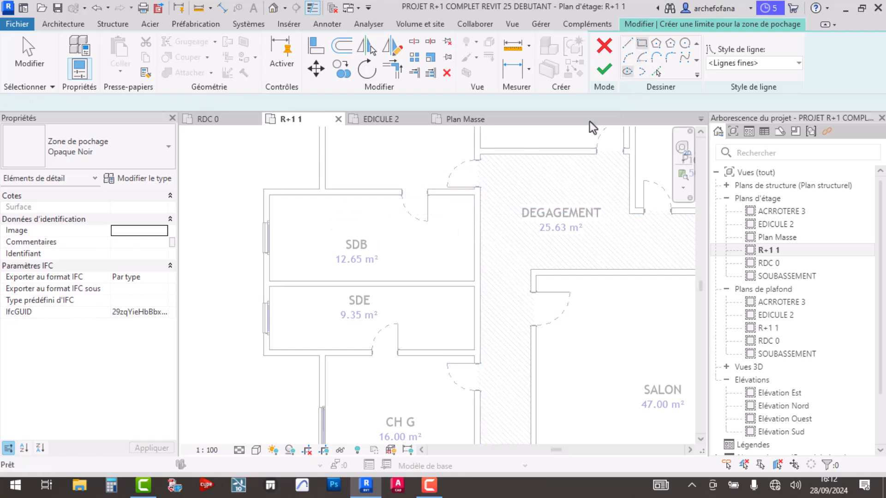
pyautogui.scroll(3, 272, 194)
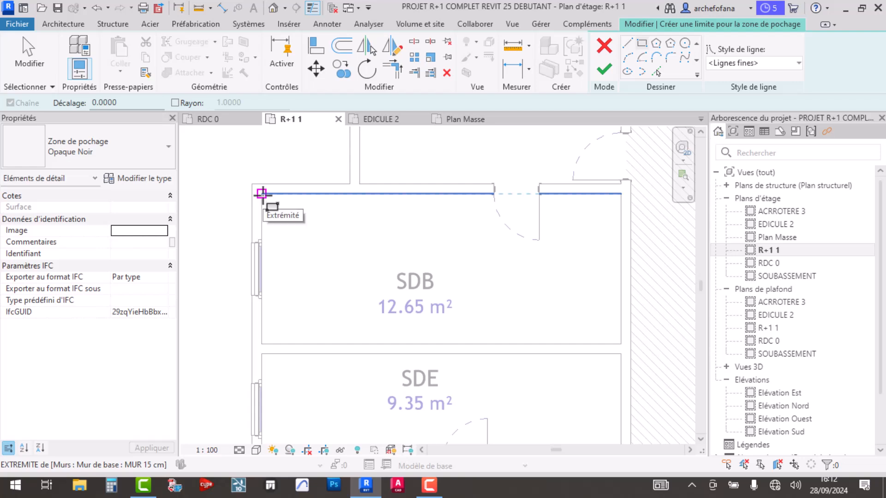
pyautogui.click(262, 194)
pyautogui.click(621, 344)
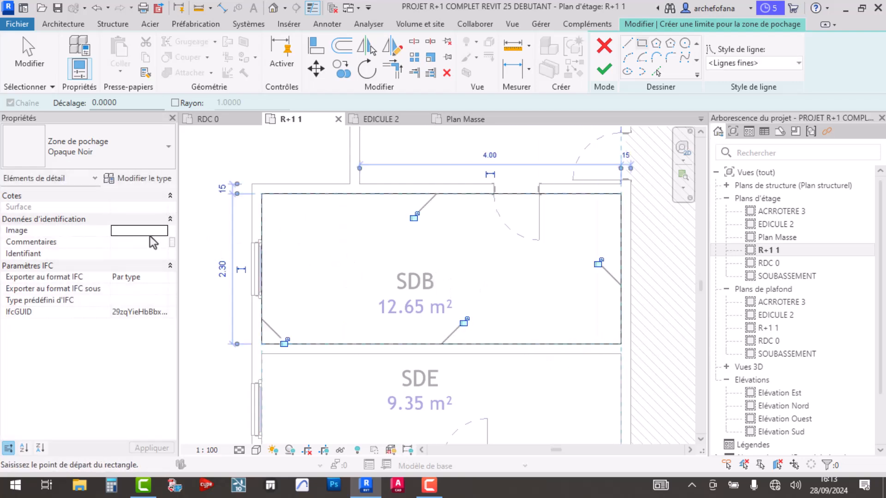
# Set the foreground pattern colour of the Opaque Noir filled region type to pink RVB 234-149-183
pyautogui.click(136, 178)
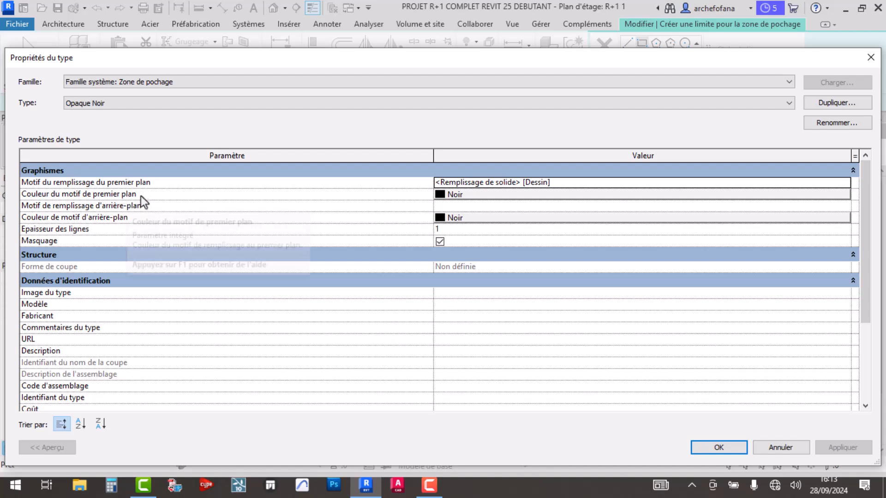
pyautogui.click(465, 194)
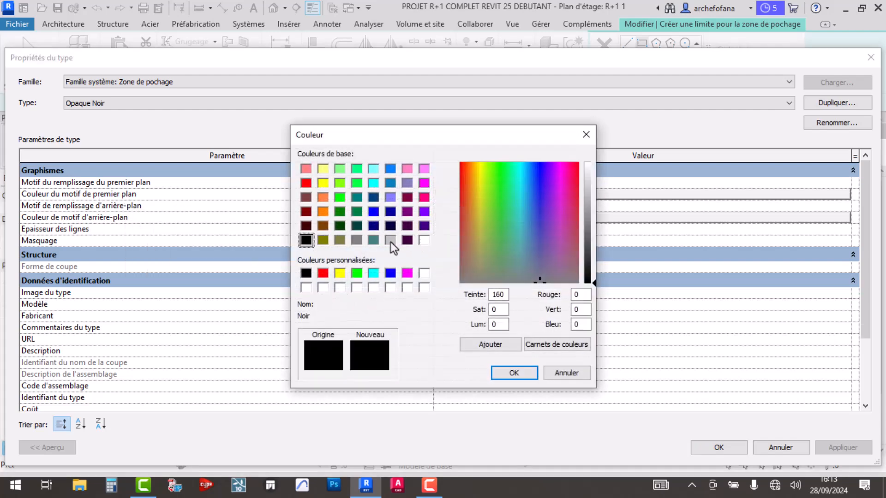
pyautogui.click(391, 197)
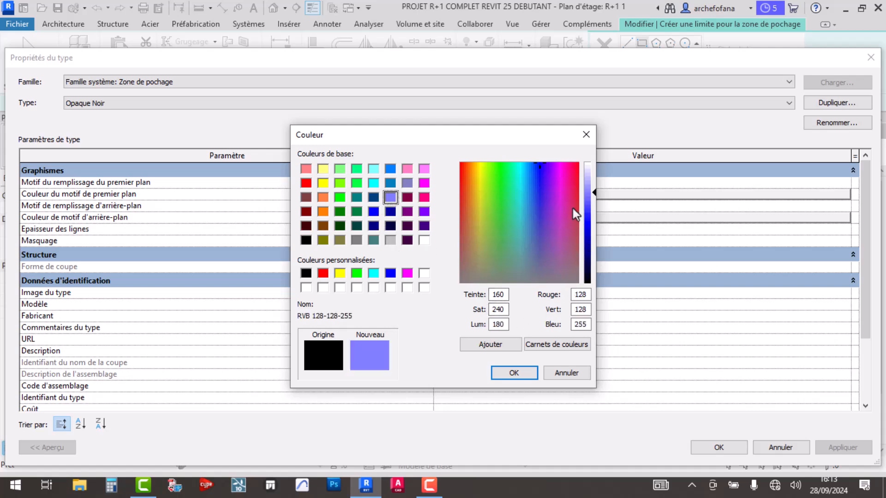
pyautogui.click(572, 203)
pyautogui.click(516, 374)
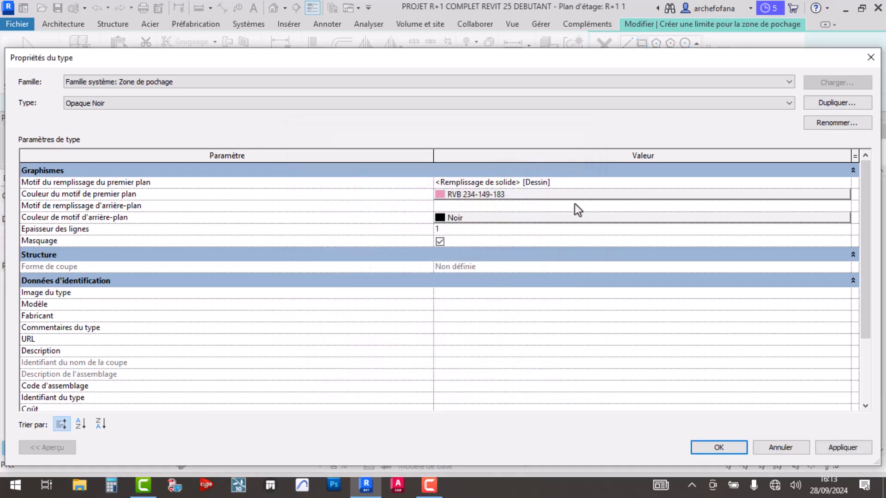
# Set the foreground fill pattern of the Opaque Noir type to the drafting pattern Terre, apply it and end the rectangle drawing
pyautogui.click(505, 183)
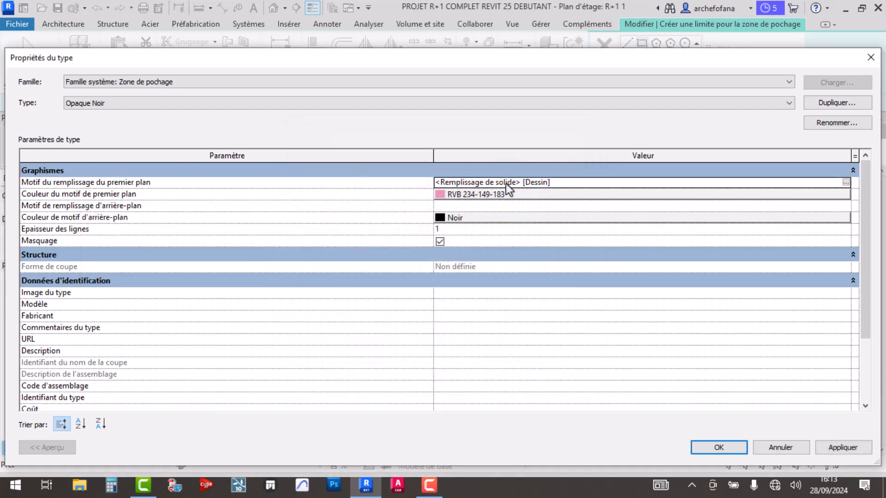
pyautogui.click(847, 183)
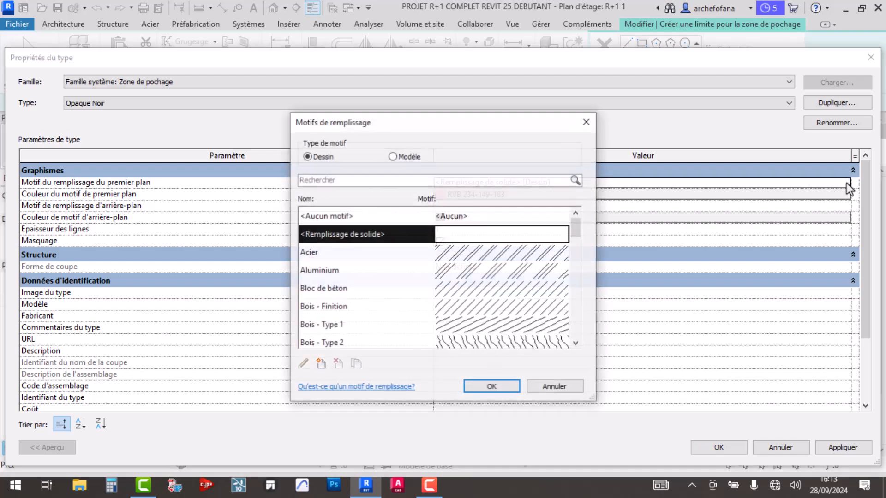
pyautogui.scroll(-1, 483, 300)
pyautogui.scroll(-6, 483, 300)
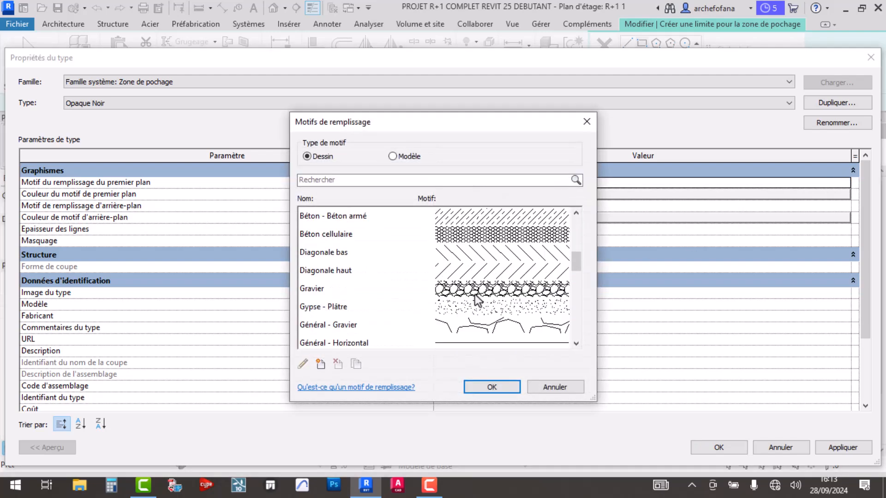
pyautogui.scroll(-4, 476, 296)
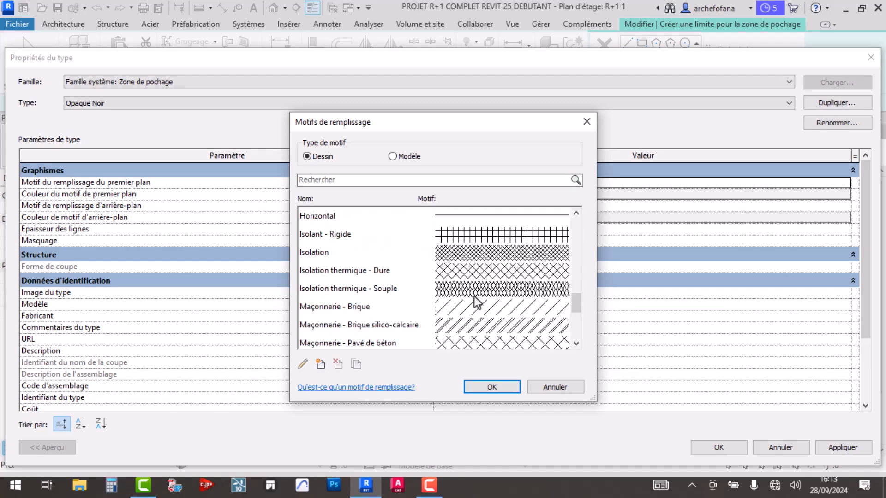
pyautogui.scroll(-3, 474, 297)
pyautogui.click(478, 290)
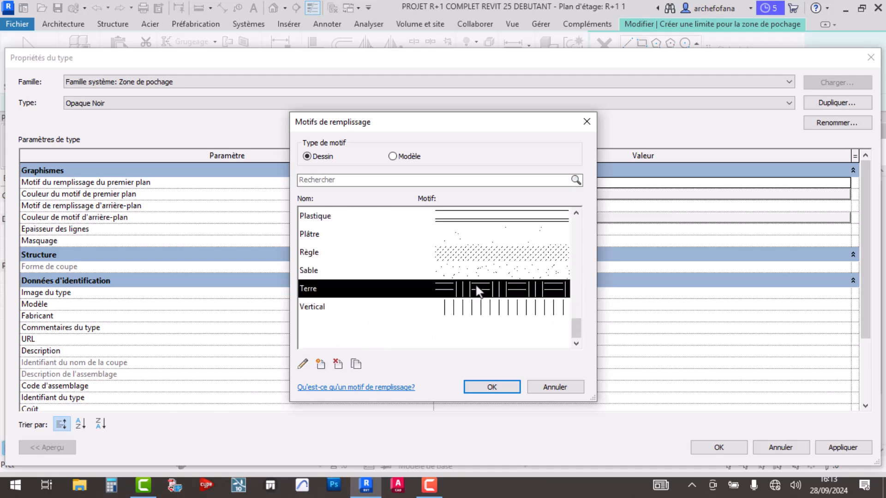
pyautogui.click(492, 388)
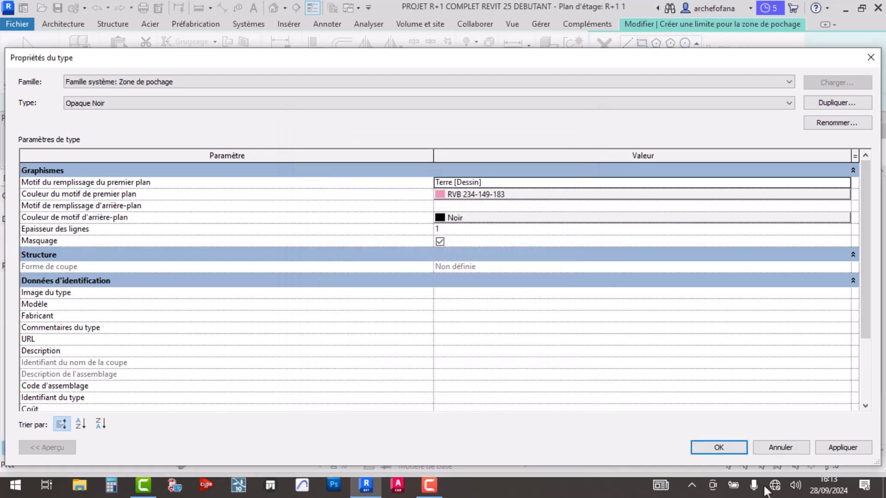
pyautogui.click(718, 448)
pyautogui.scroll(-2, 401, 269)
pyautogui.press('Escape')
pyautogui.scroll(3, 355, 235)
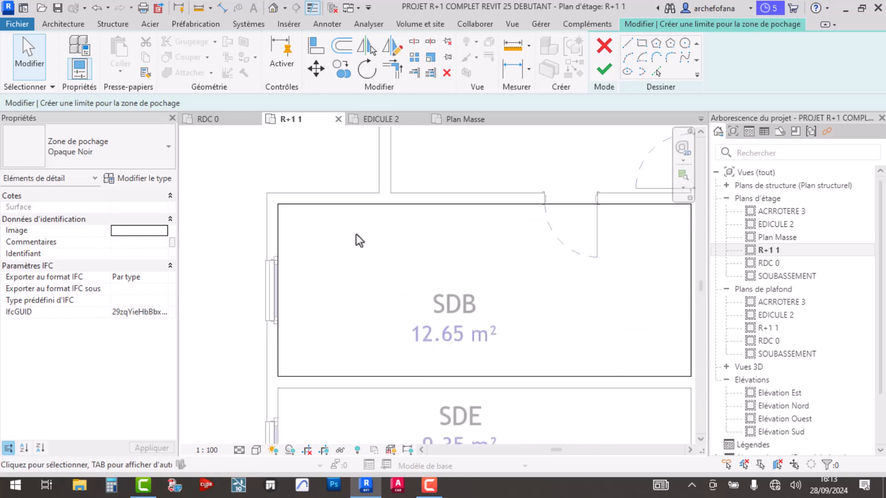
# Finish the boundary sketch to create the Opaque Noir filled region over the SDB room, and deselect it
pyautogui.scroll(-1, 364, 226)
pyautogui.scroll(-1, 358, 232)
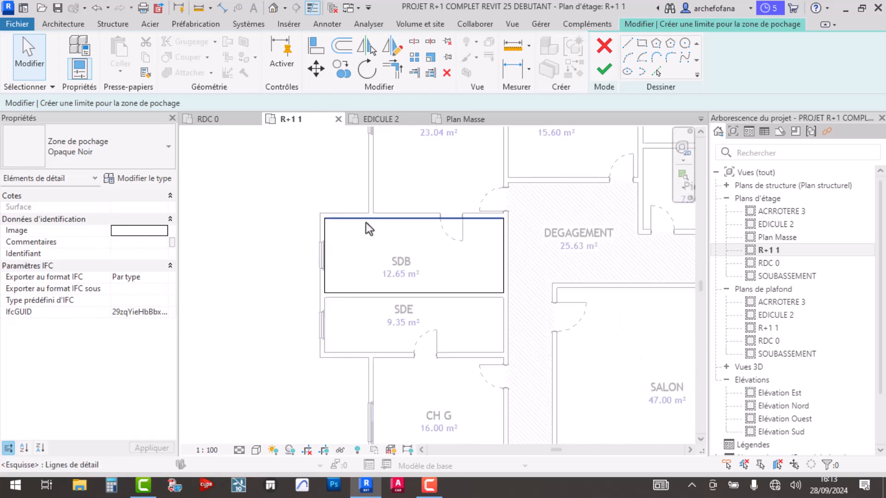
pyautogui.click(366, 223)
pyautogui.press('Escape')
pyautogui.click(607, 71)
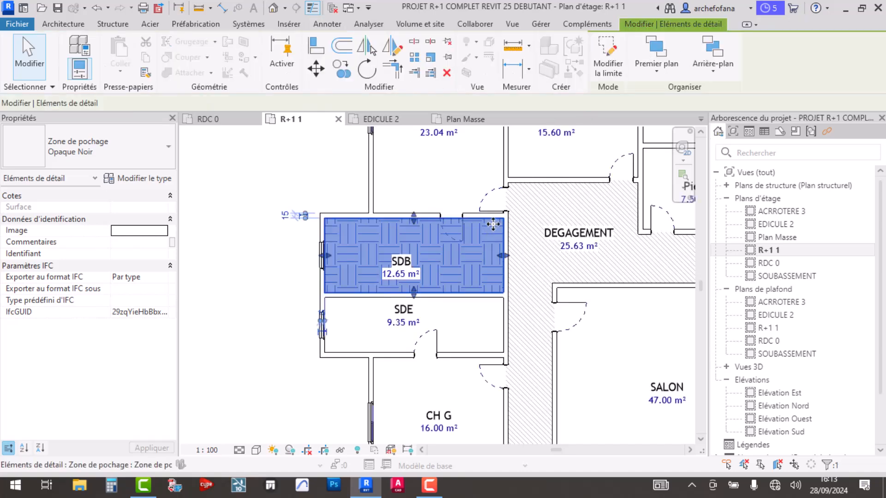
pyautogui.press('Escape')
# Examine the Terre hatch over the SDB room and around the door opening in its upper wall
pyautogui.scroll(3, 323, 248)
pyautogui.scroll(-4, 245, 251)
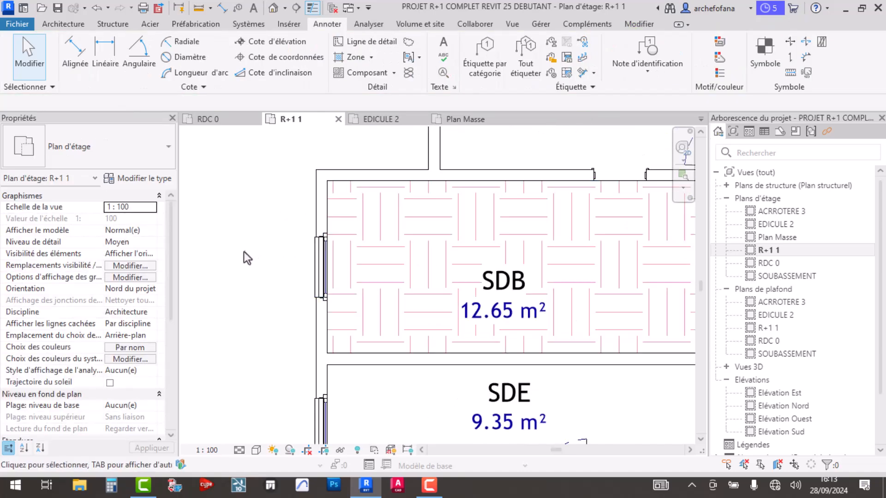
pyautogui.scroll(1, 198, 211)
pyautogui.scroll(-1, 344, 325)
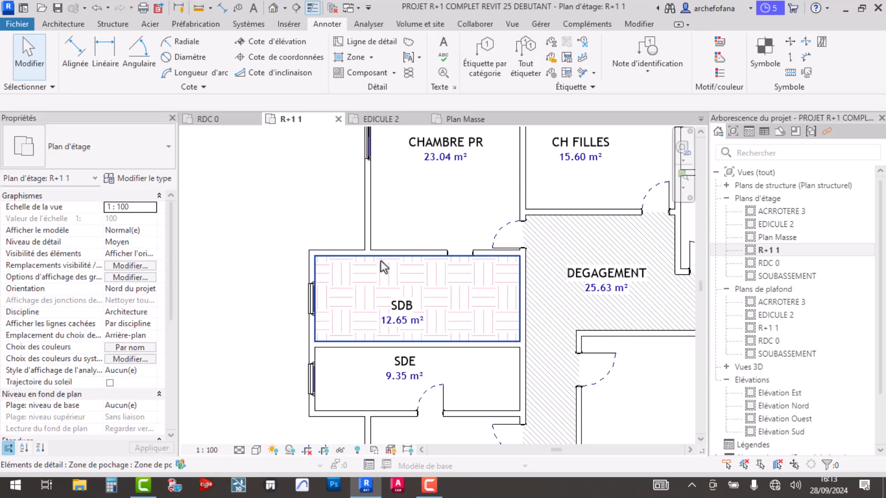
pyautogui.scroll(3, 503, 263)
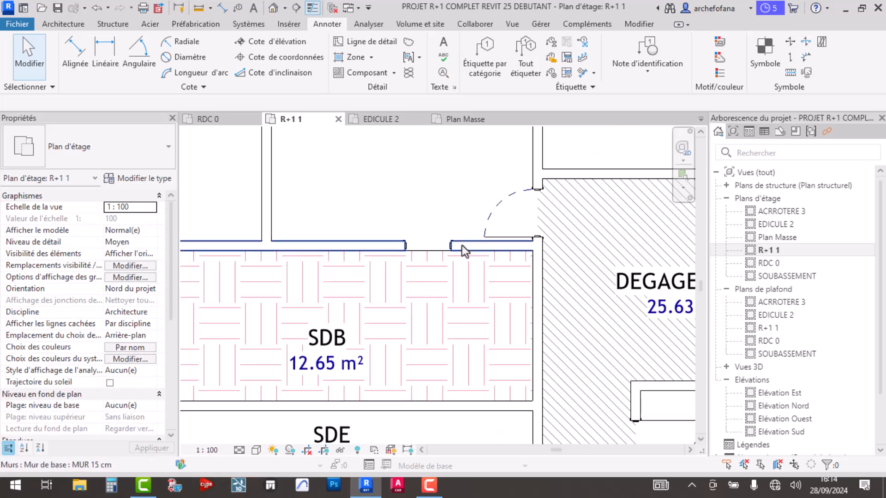
pyautogui.scroll(-2, 436, 264)
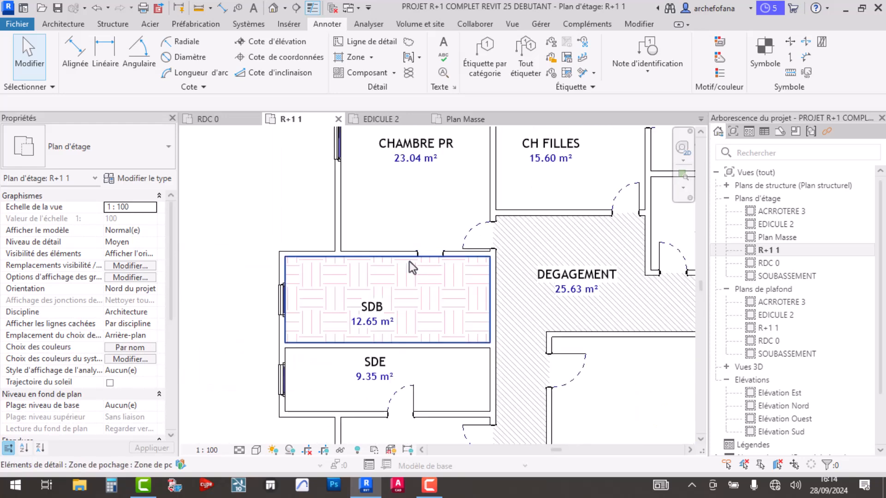
pyautogui.scroll(3, 427, 256)
pyautogui.click(463, 253)
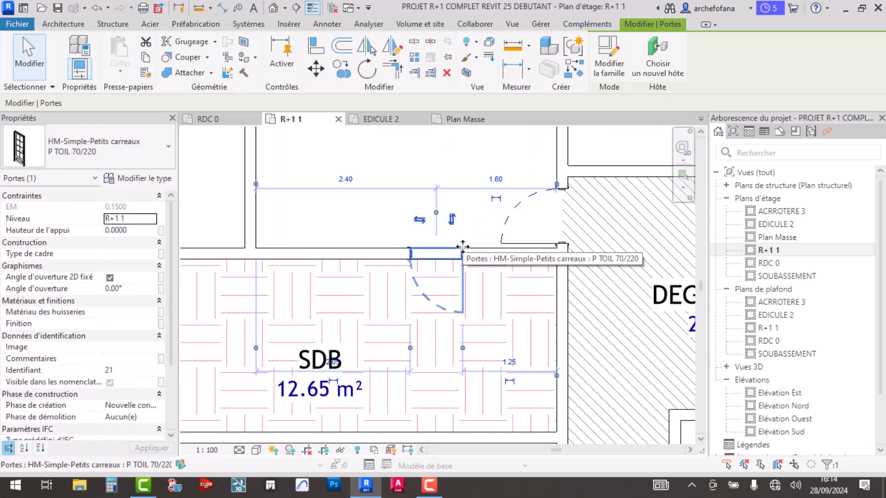
pyautogui.rightClick(464, 254)
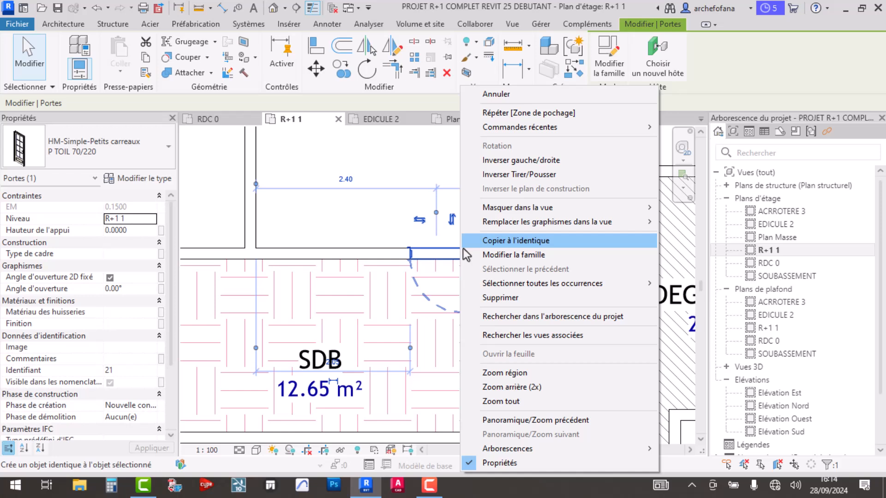
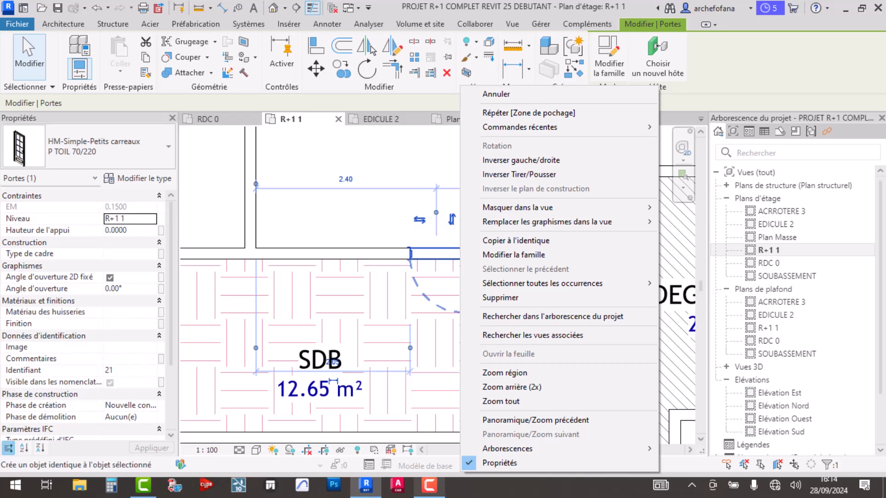
pyautogui.click(433, 490)
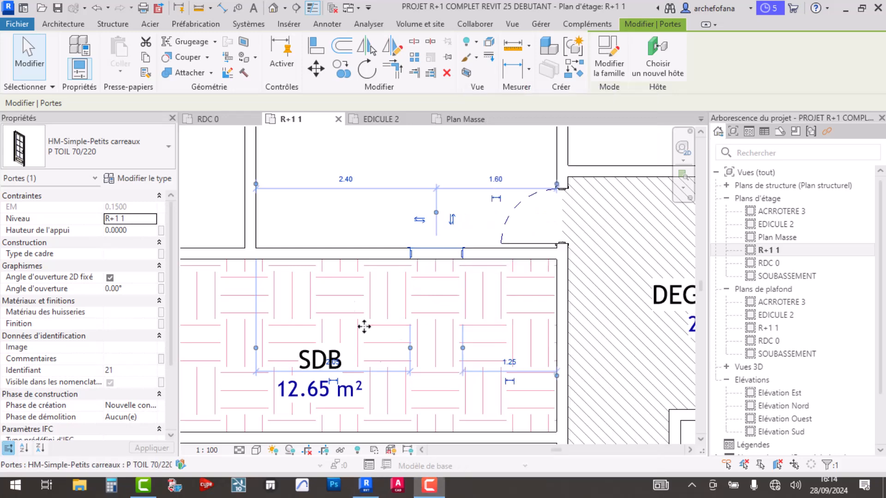
pyautogui.click(349, 179)
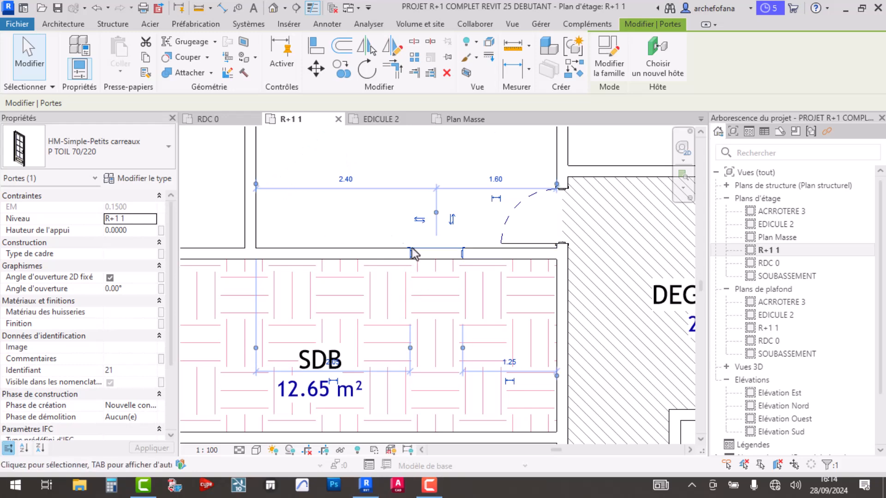
pyautogui.rightClick(459, 248)
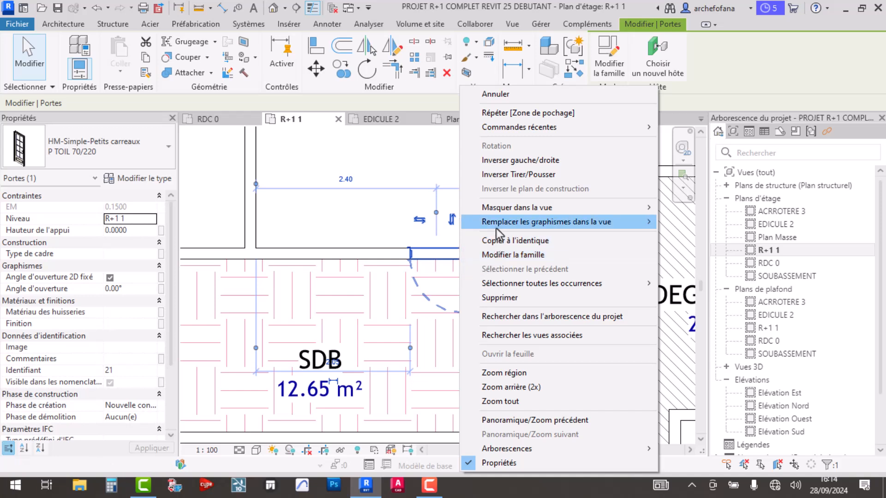
pyautogui.moveTo(497, 227)
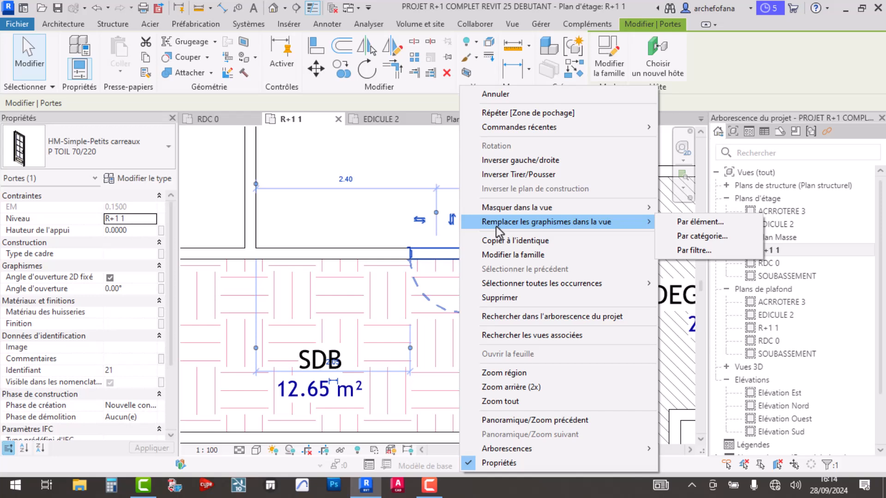
pyautogui.click(355, 210)
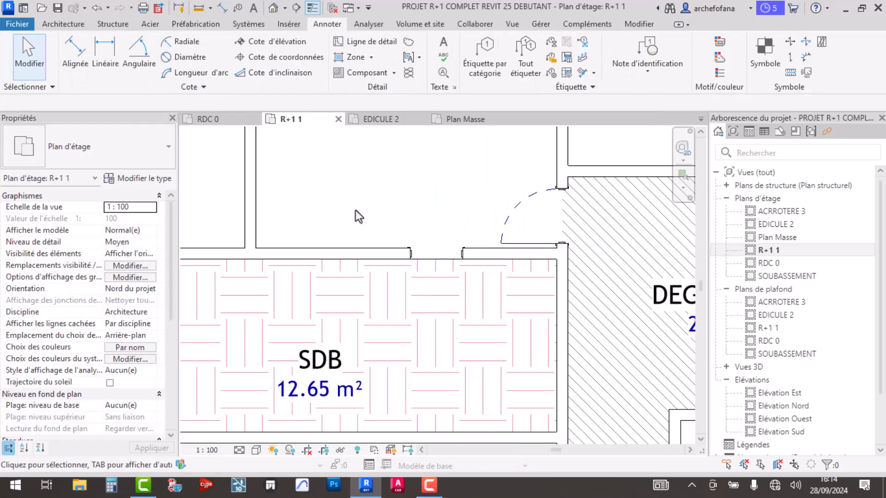
pyautogui.scroll(-1, 417, 249)
pyautogui.scroll(-2, 416, 253)
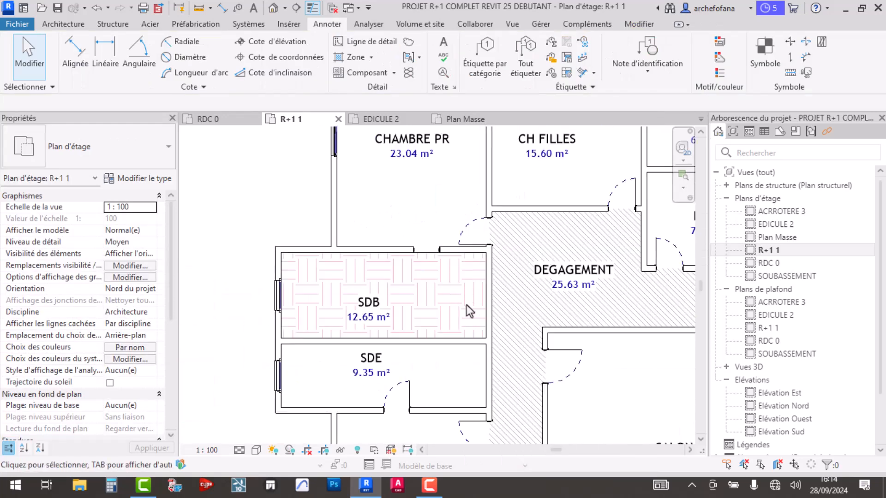
# Turn off the Masquage option in the type properties of the filled region covering the SDB room
pyautogui.click(489, 288)
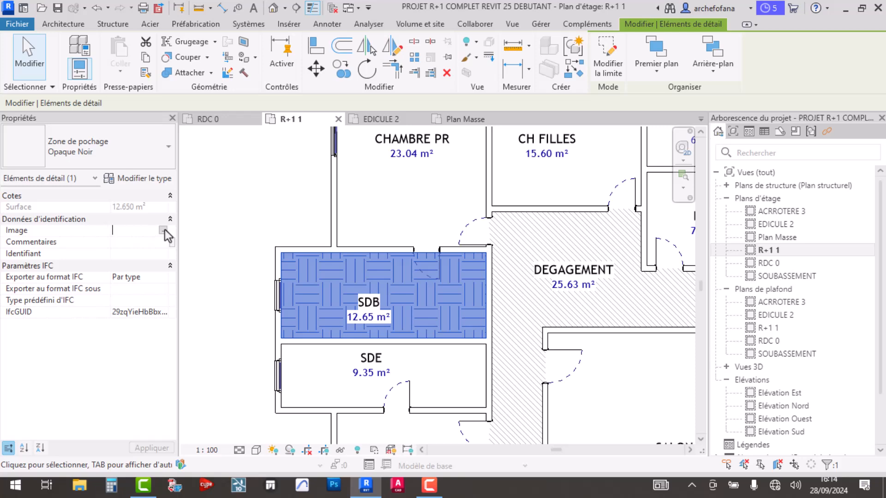
pyautogui.click(165, 230)
pyautogui.press('Escape')
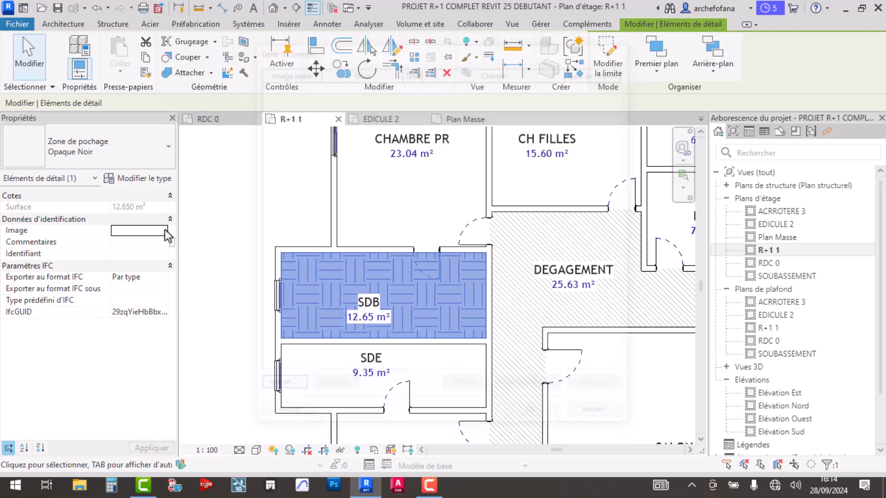
pyautogui.click(145, 179)
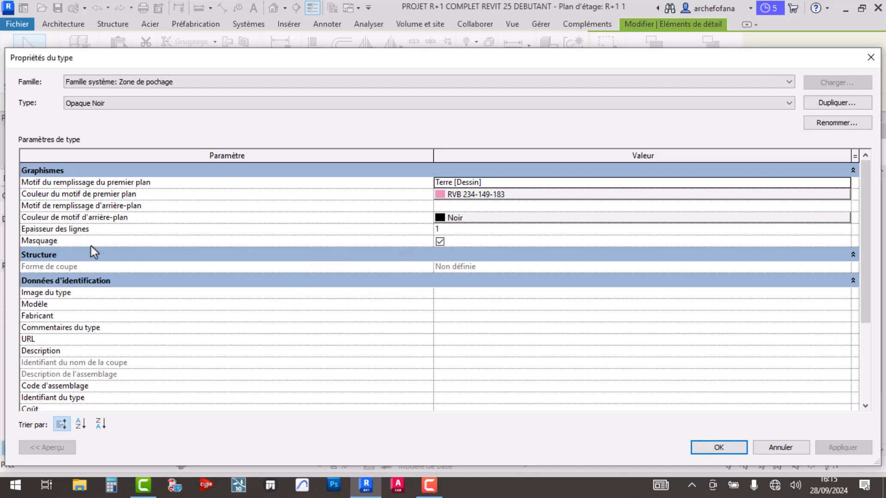
pyautogui.click(439, 242)
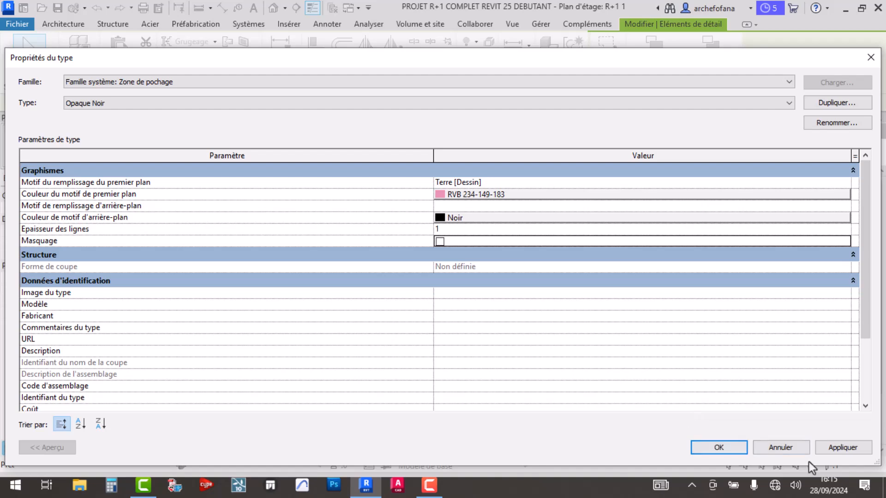
pyautogui.click(723, 448)
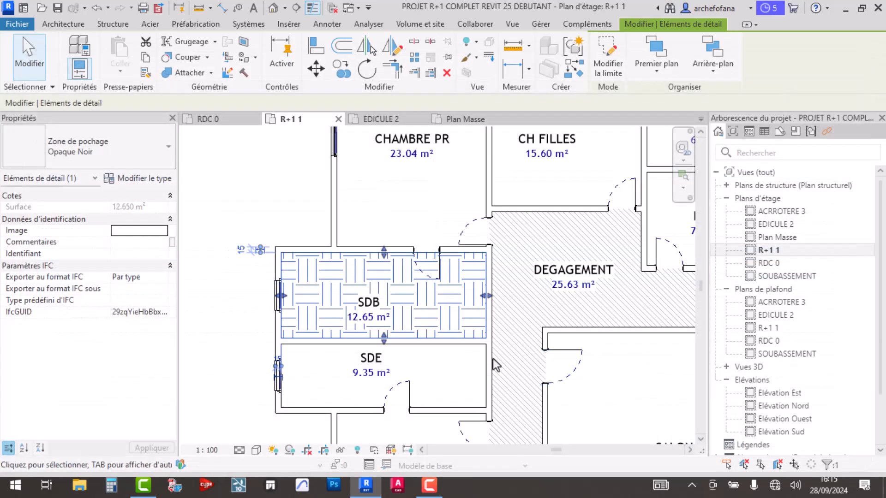
pyautogui.press('Escape')
pyautogui.scroll(3, 359, 249)
pyautogui.scroll(-3, 322, 240)
pyautogui.scroll(2, 444, 194)
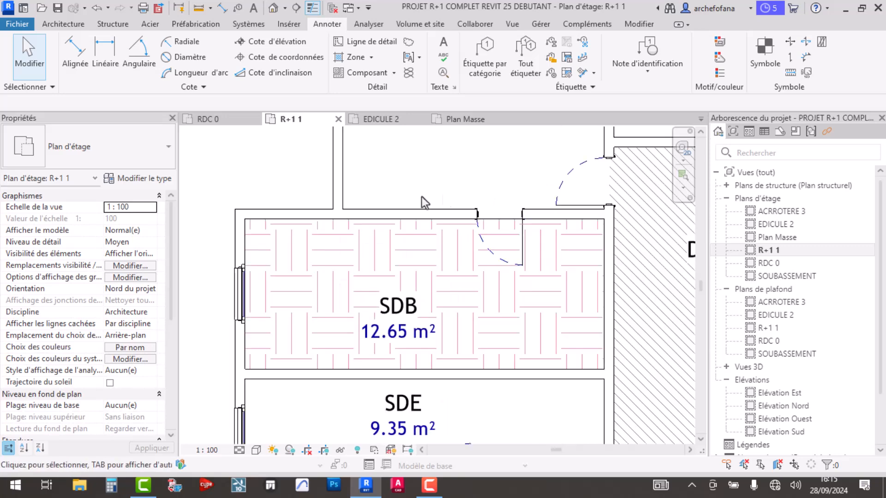
pyautogui.scroll(-2, 383, 286)
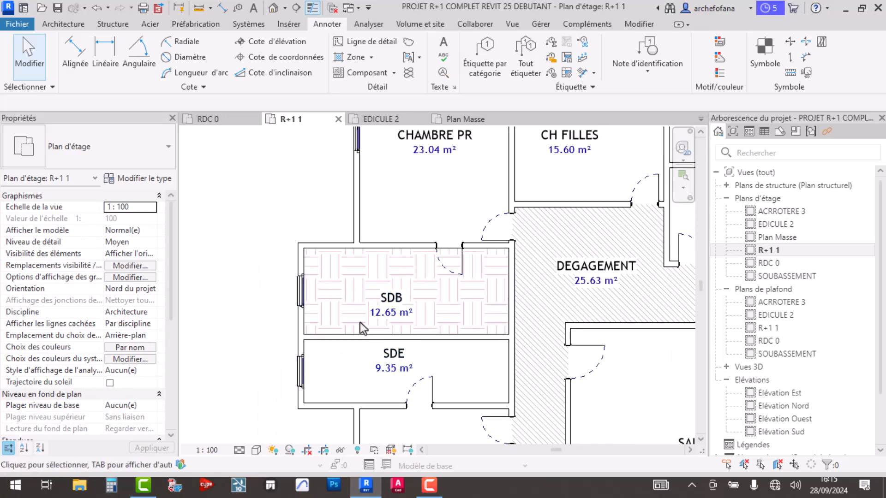
pyautogui.scroll(3, 408, 243)
pyautogui.scroll(-6, 430, 245)
pyautogui.moveTo(507, 256); pyautogui.dragTo(506, 257, button='middle')
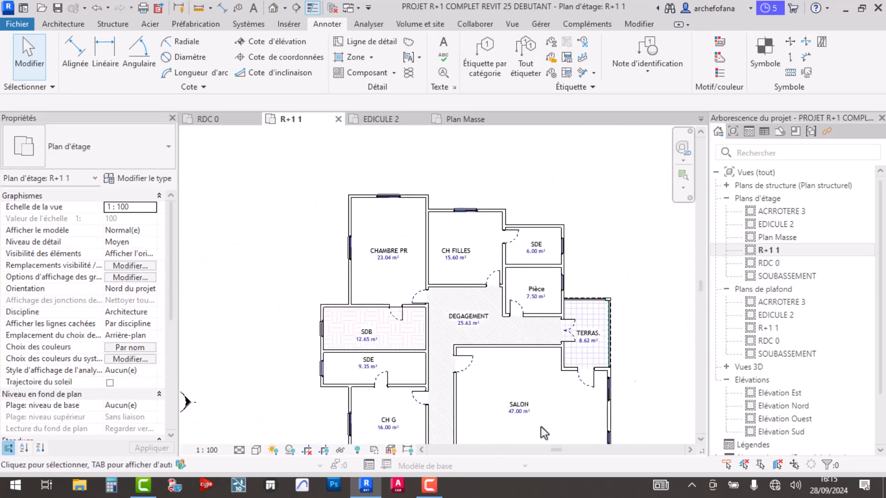
# Open the PROJET RDC REVIT POUR DEBUTANT PDF from the desktop, examine the walls and windows around the main bedroom, and close it
pyautogui.click(845, 9)
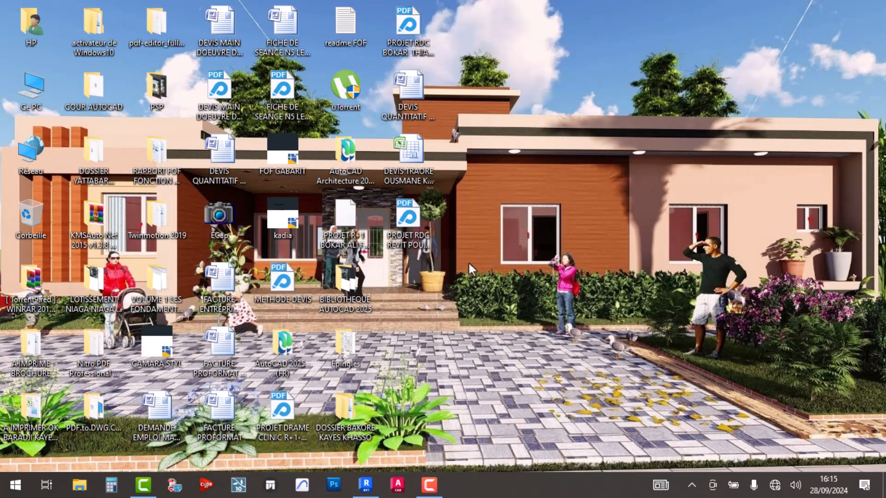
pyautogui.doubleClick(400, 260)
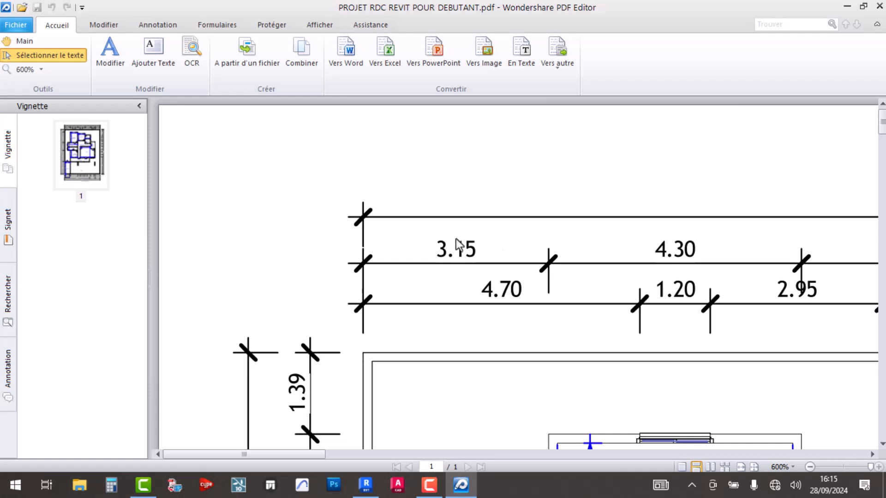
pyautogui.moveTo(306, 457); pyautogui.dragTo(438, 465)
pyautogui.scroll(-3, 475, 348)
pyautogui.keyDown('ctrl'); pyautogui.scroll(-5, 475, 349); pyautogui.keyUp('ctrl')
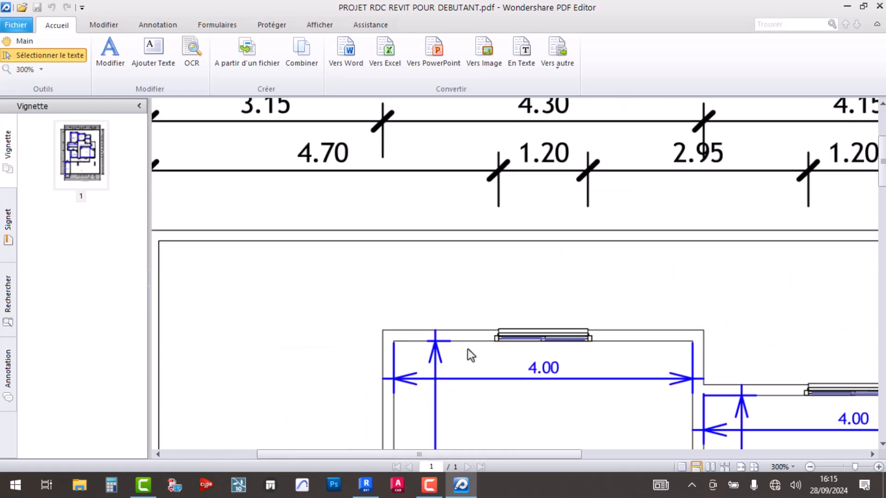
pyautogui.keyDown('ctrl'); pyautogui.scroll(2, 473, 206); pyautogui.keyUp('ctrl')
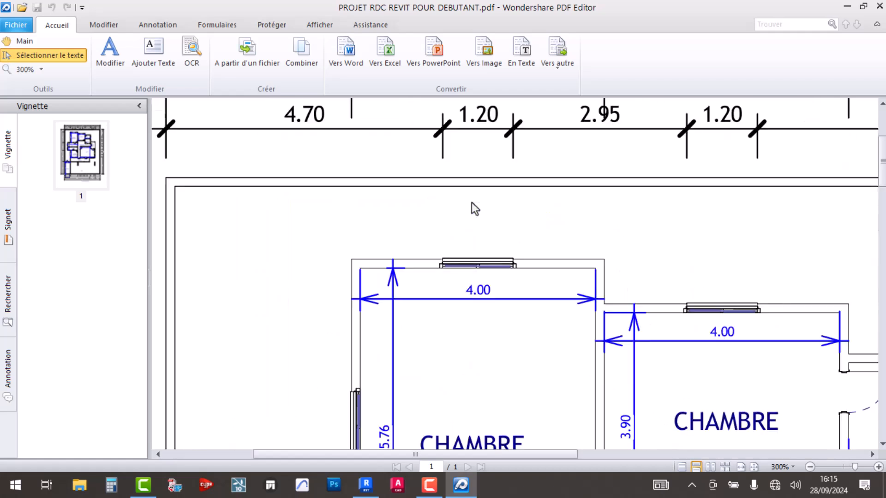
pyautogui.scroll(-2, 551, 279)
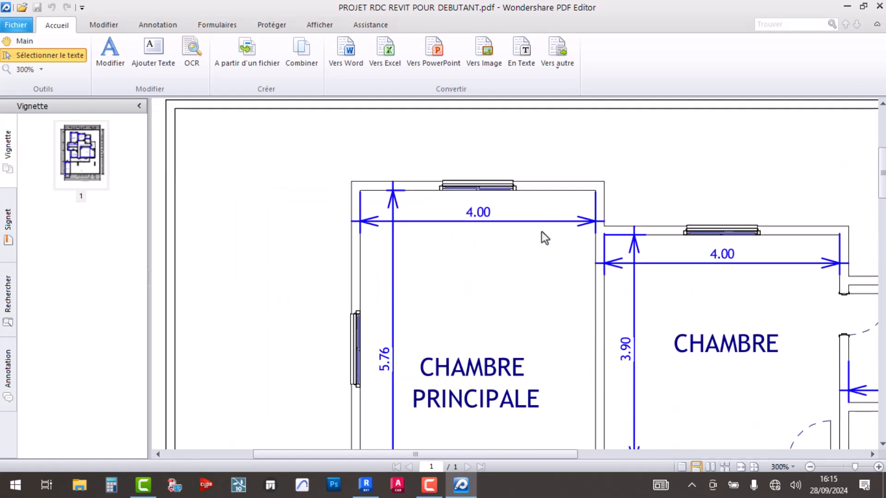
pyautogui.scroll(-2, 542, 240)
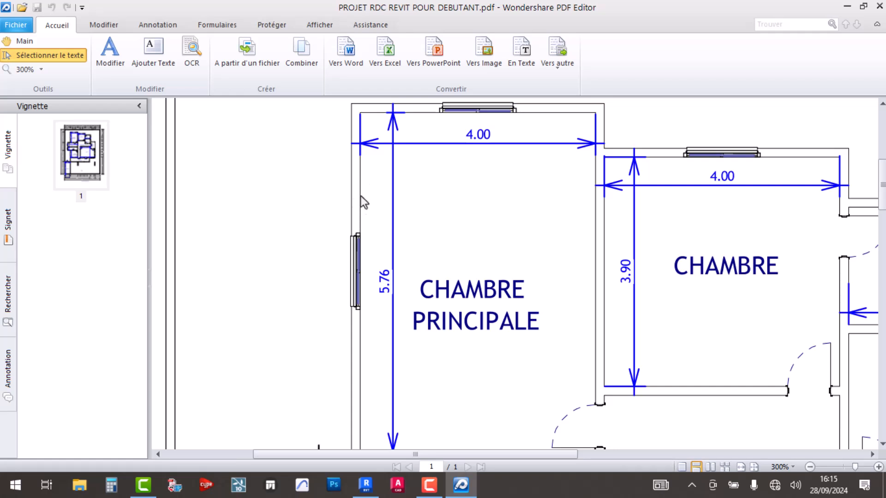
pyautogui.click(881, 7)
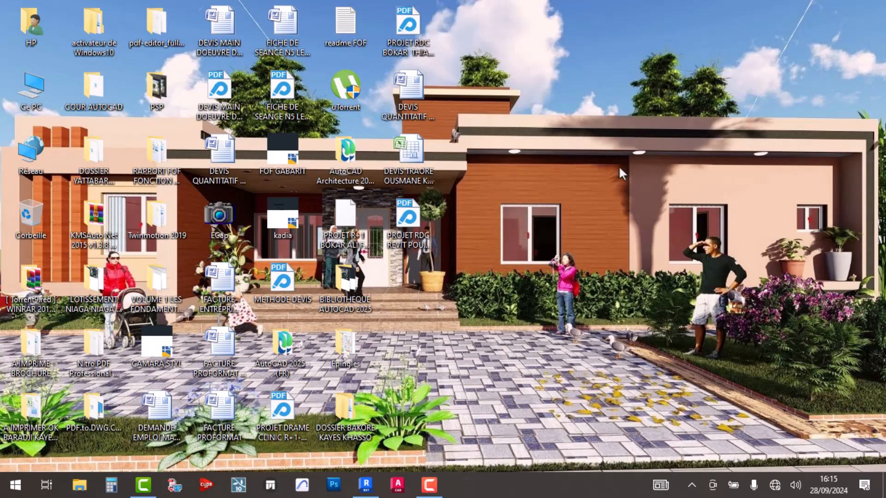
# Switch back to Revit and open the RDC 0 floor plan to examine the walls and doors around the SDB
pyautogui.click(365, 485)
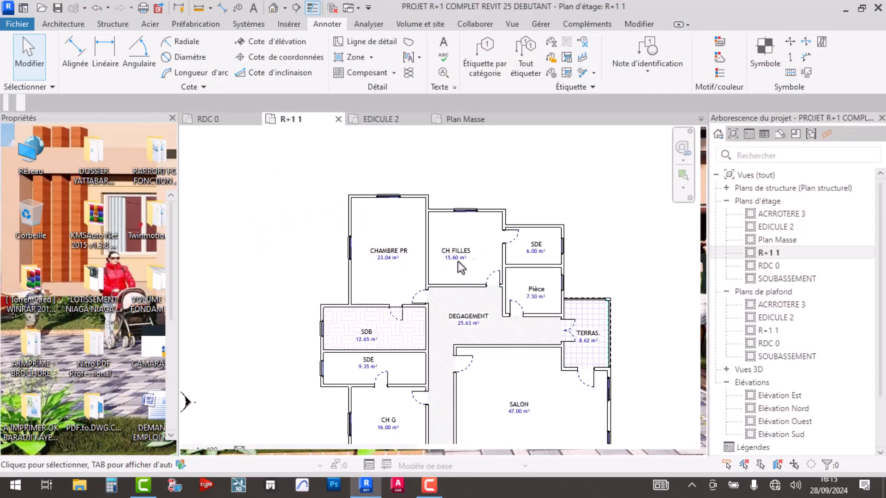
pyautogui.scroll(6, 404, 209)
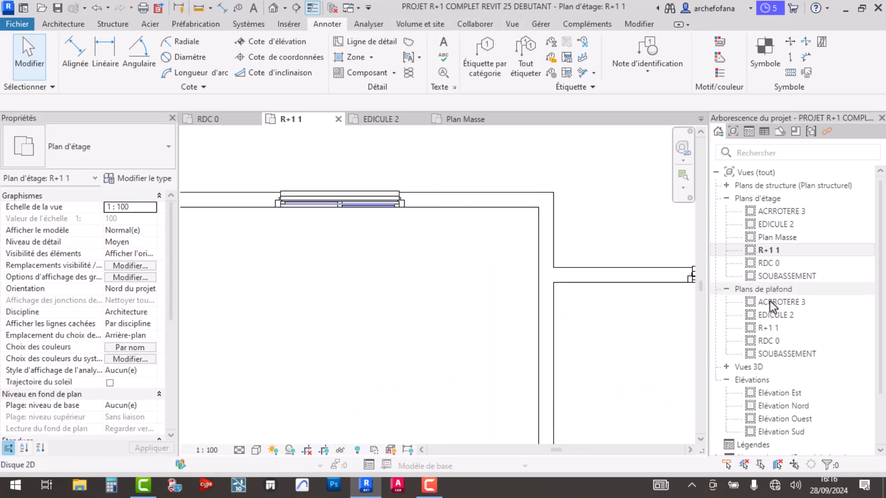
pyautogui.doubleClick(774, 264)
pyautogui.scroll(8, 396, 277)
pyautogui.scroll(-5, 312, 304)
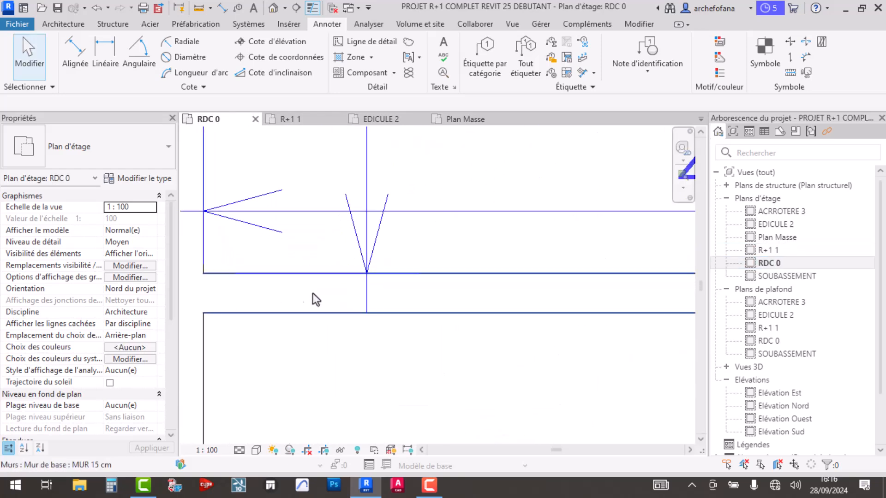
pyautogui.moveTo(414, 250)
pyautogui.mouseDown(button='middle')
pyautogui.moveTo(390, 393)
pyautogui.moveTo(390, 345)
pyautogui.mouseUp(button='middle')
pyautogui.scroll(5, 390, 238)
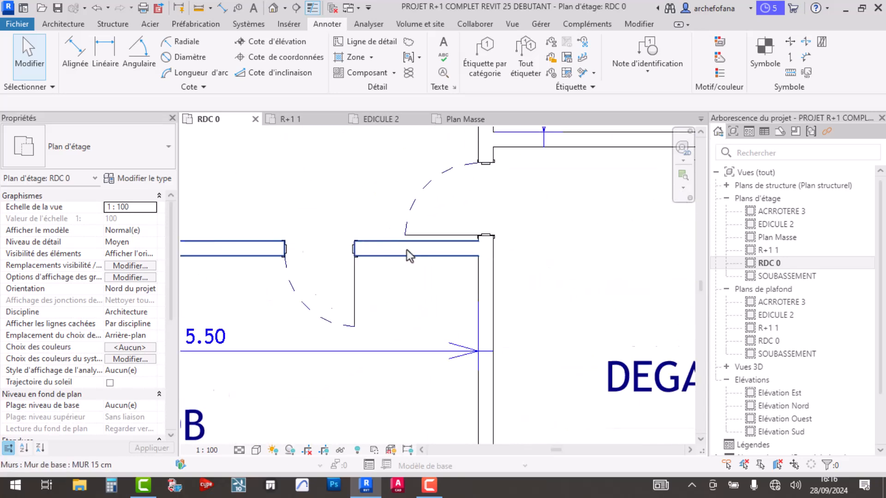
pyautogui.scroll(-3, 406, 250)
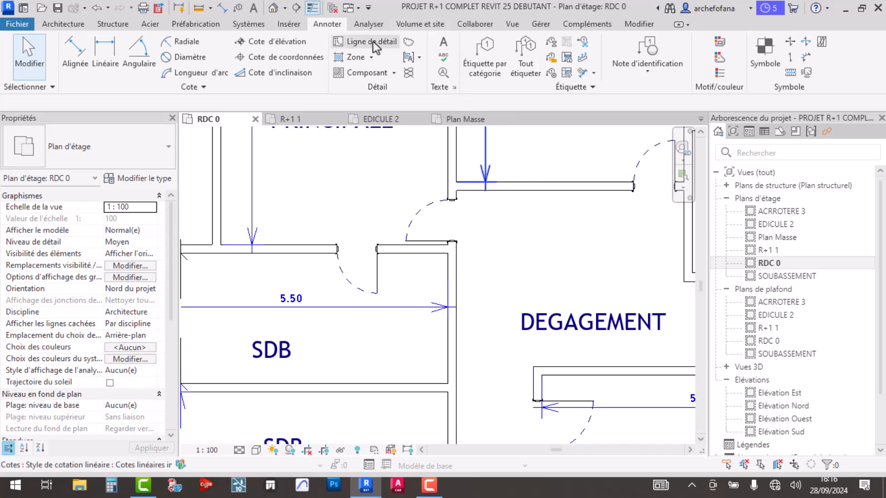
pyautogui.click(541, 24)
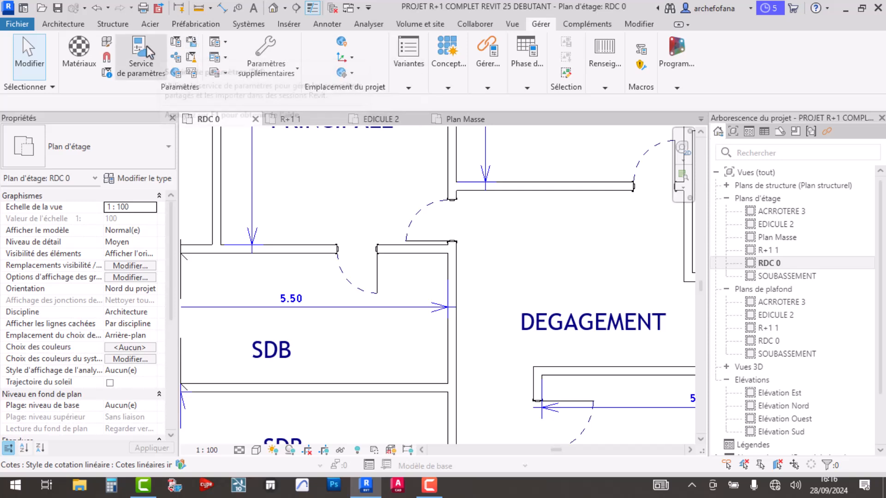
pyautogui.click(110, 47)
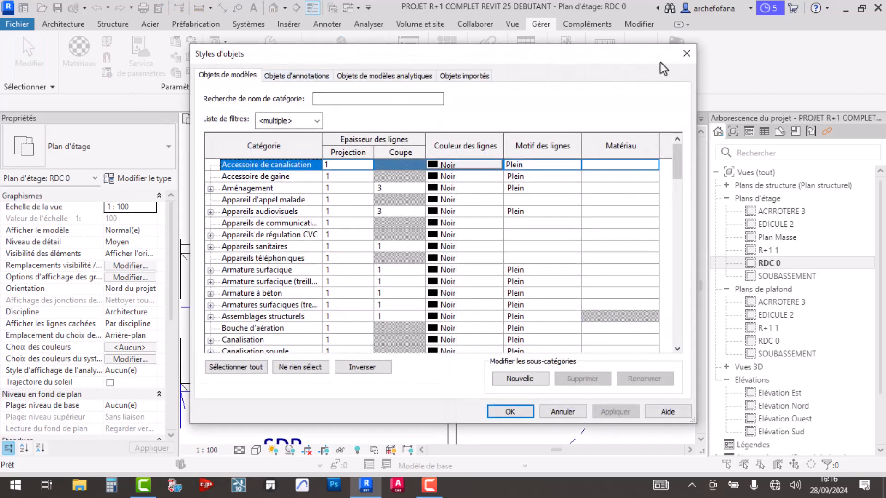
pyautogui.click(687, 52)
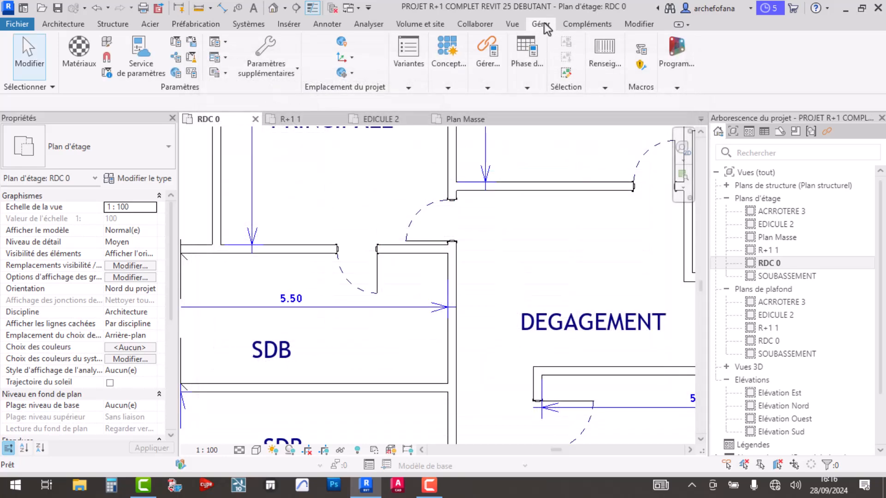
# Open the object styles, examine the projection and cut line weights of the model categories, and close them
pyautogui.click(107, 44)
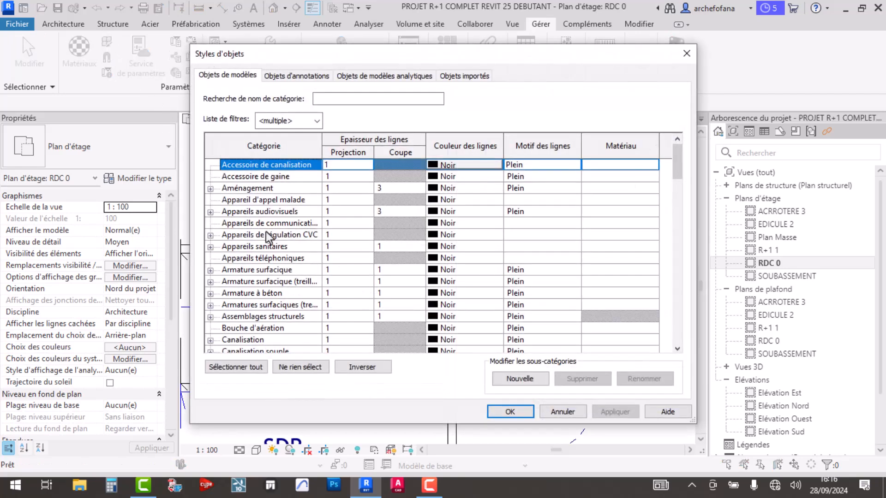
pyautogui.scroll(-7, 284, 235)
pyautogui.scroll(-10, 339, 283)
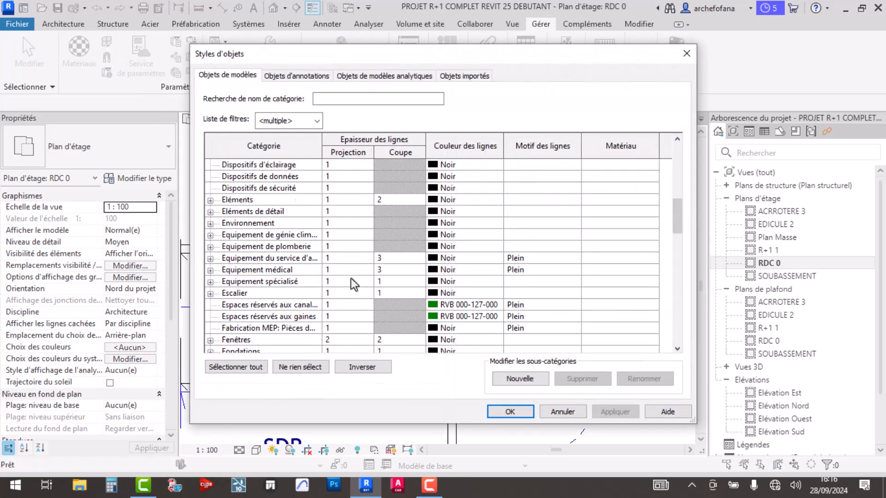
pyautogui.scroll(-8, 283, 275)
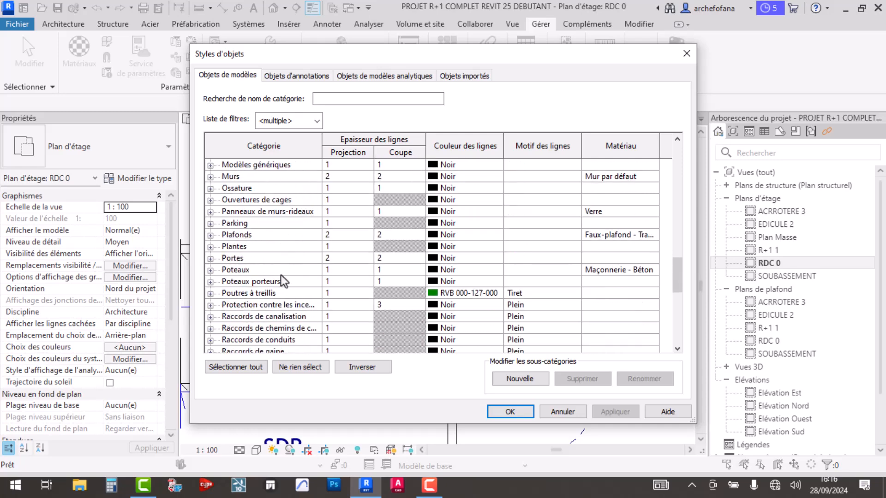
pyautogui.scroll(-2, 295, 293)
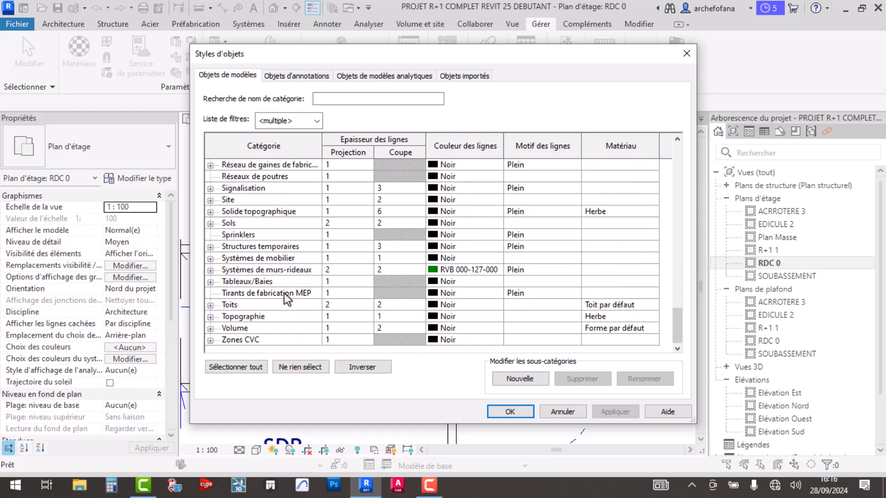
pyautogui.click(686, 54)
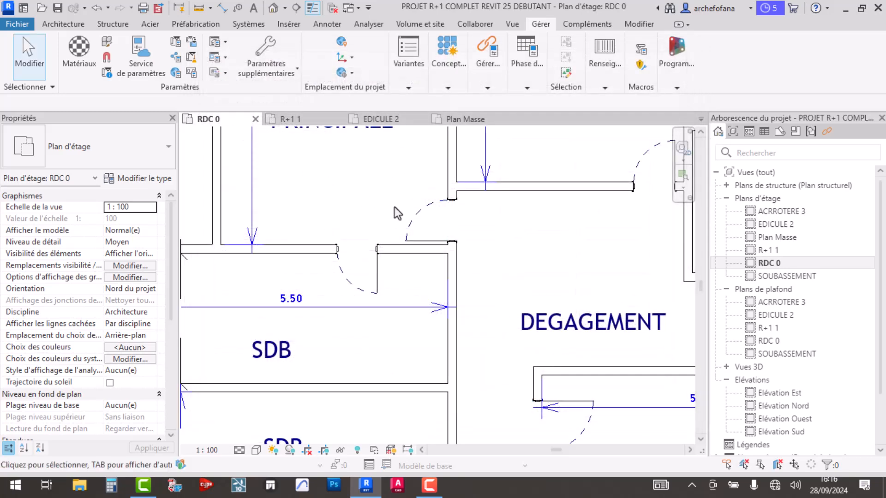
pyautogui.press('v')
pyautogui.press('g')
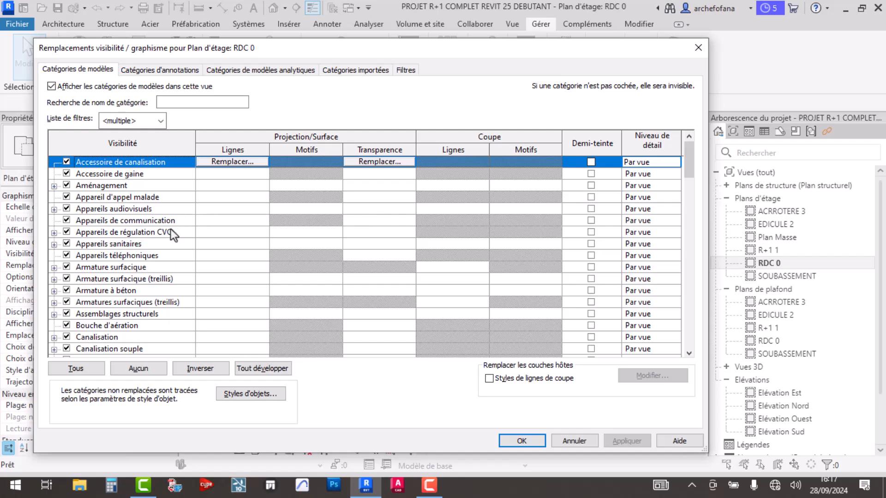
pyautogui.click(698, 48)
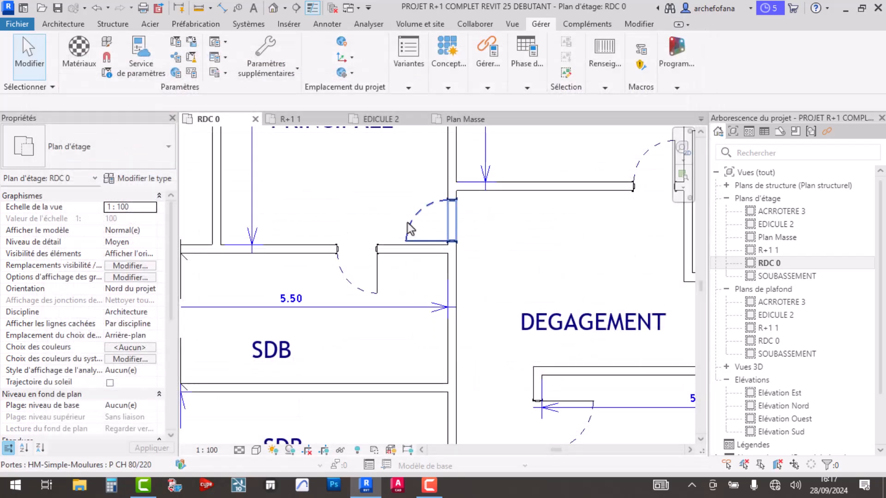
pyautogui.click(418, 252)
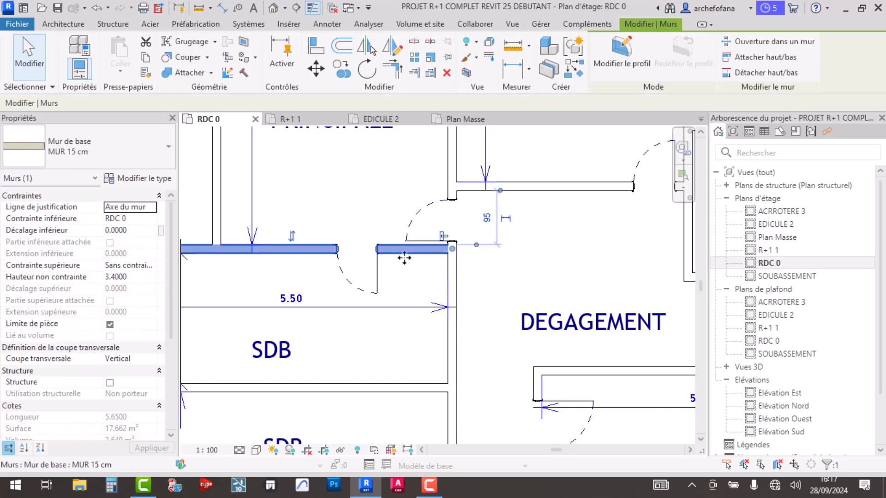
pyautogui.press('Escape')
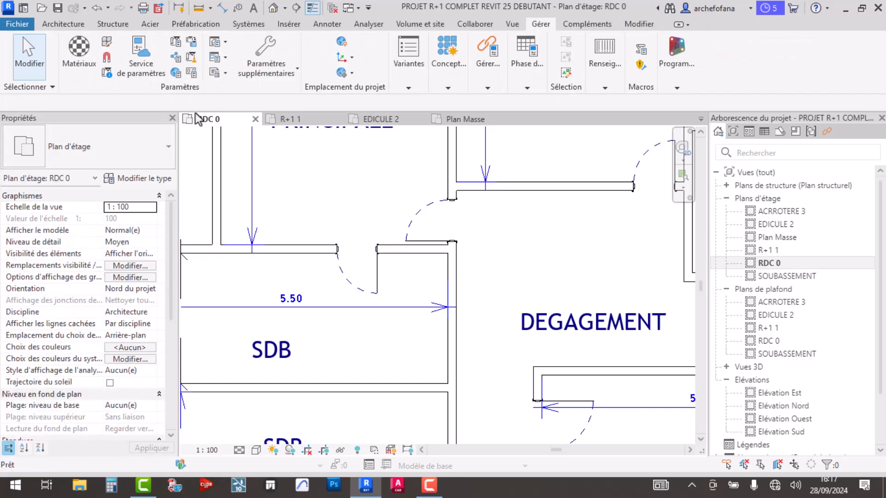
# Open the visibility/graphics overrides of the RDC 0 floor plan and select the Murs model category
pyautogui.press('v')
pyautogui.press('v')
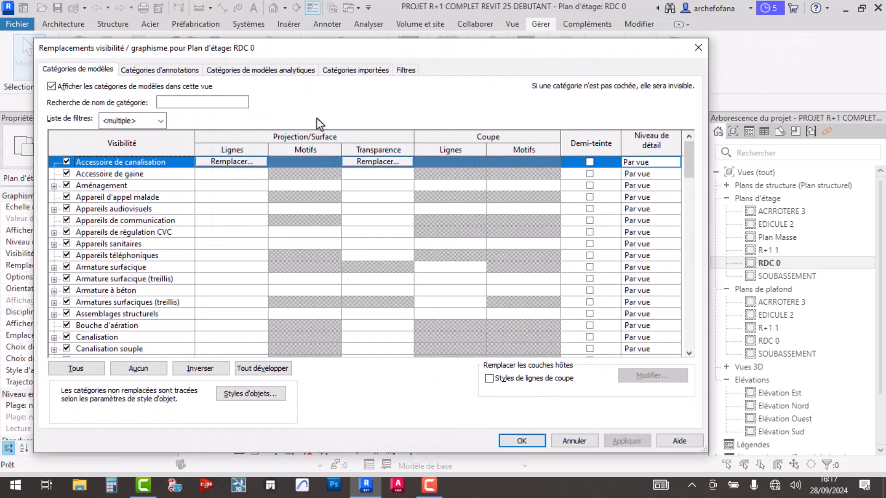
pyautogui.click(109, 201)
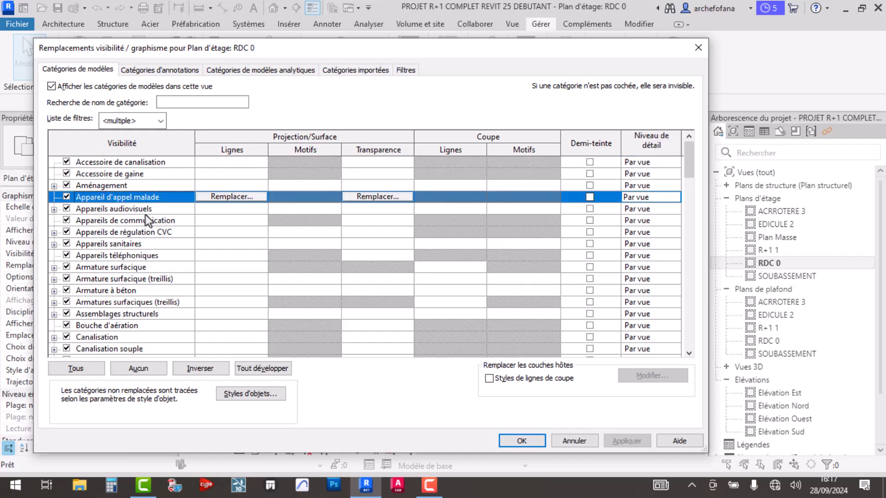
pyautogui.press('m')
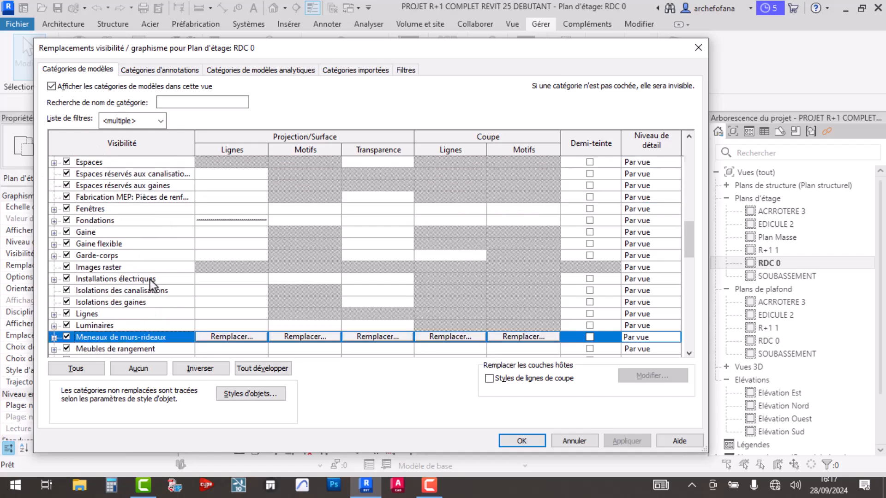
pyautogui.press('m')
pyautogui.press('m')
pyautogui.press('m')
pyautogui.press('m')
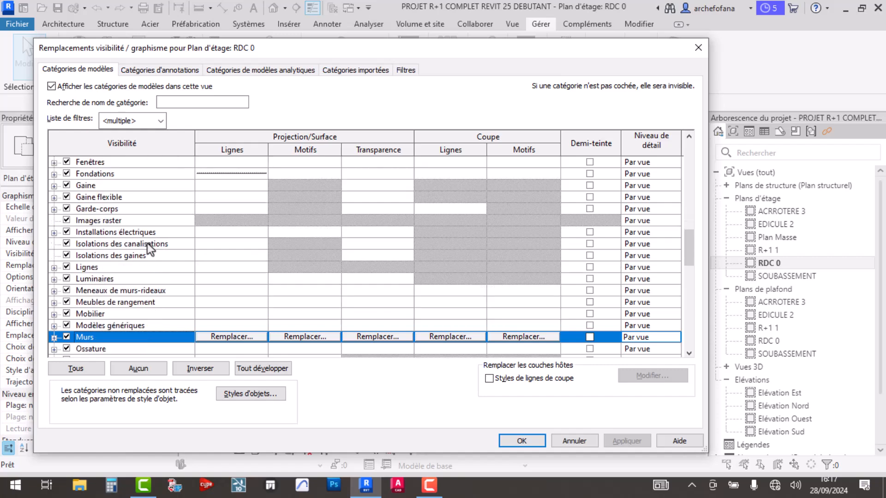
pyautogui.scroll(-1, 139, 293)
pyautogui.scroll(-1, 85, 329)
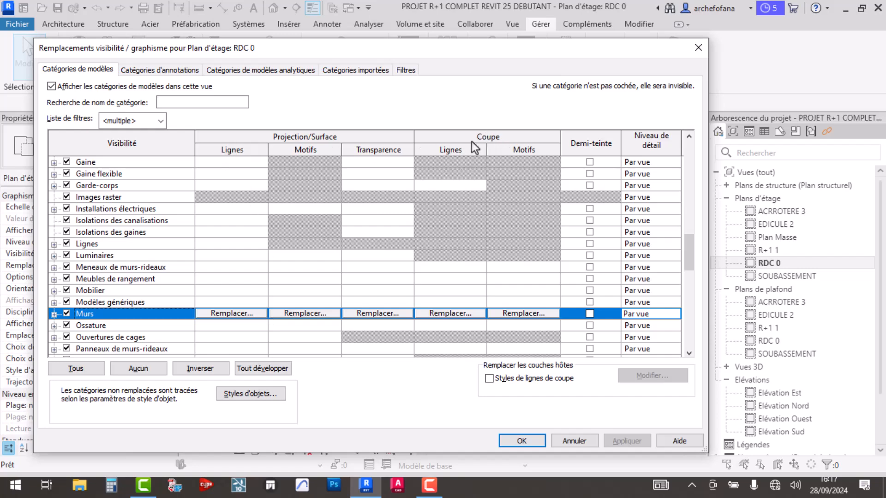
# Override the cut line weight of the Murs category with 4 and apply it to the RDC 0 plan
pyautogui.click(482, 315)
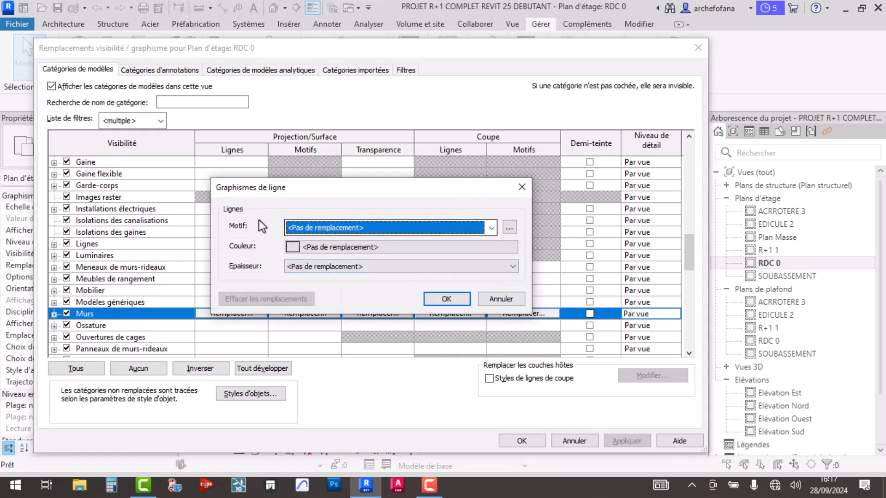
pyautogui.click(490, 228)
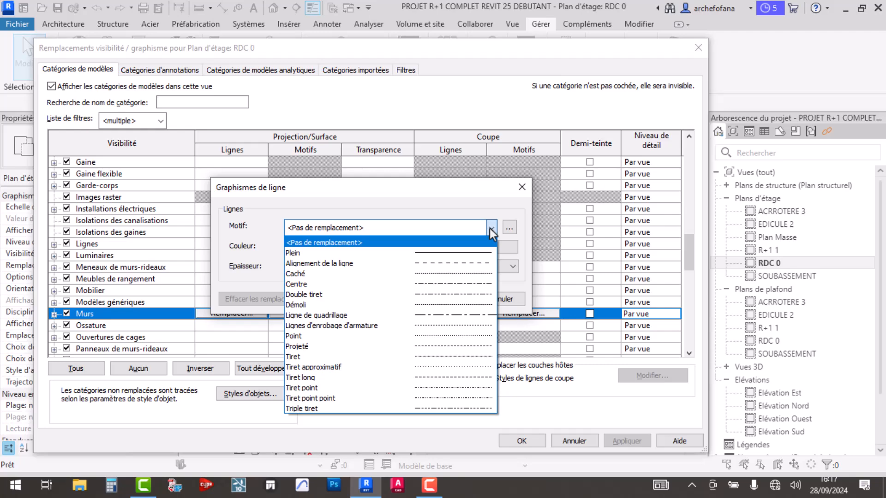
pyautogui.click(497, 199)
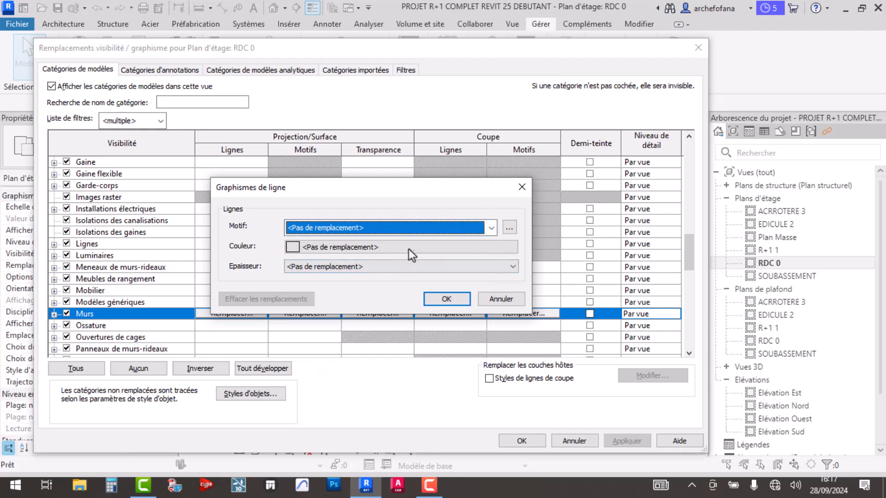
pyautogui.click(383, 266)
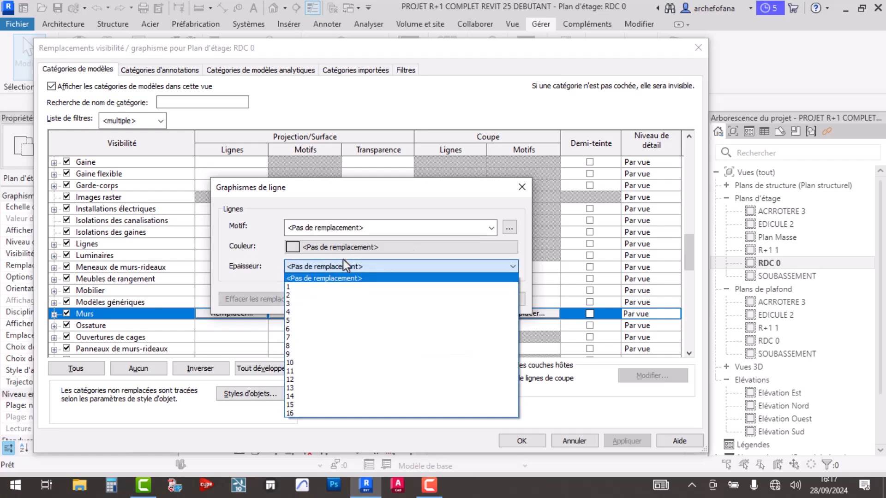
pyautogui.click(296, 313)
pyautogui.click(447, 299)
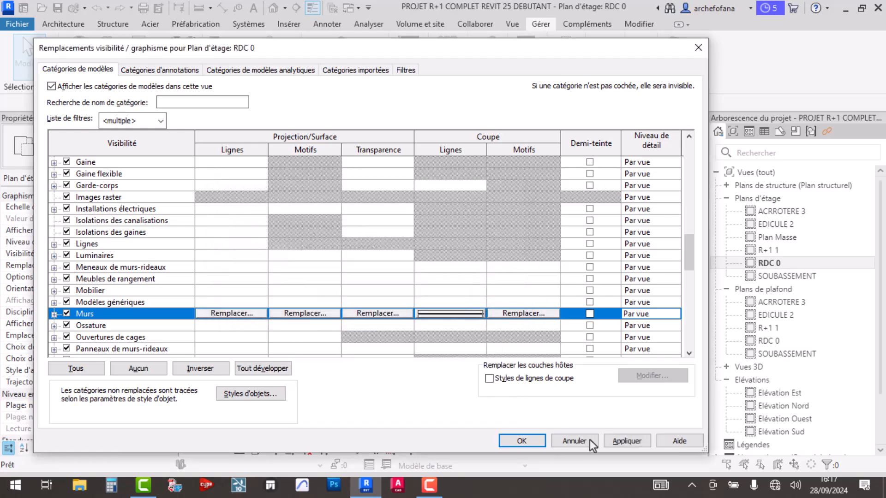
pyautogui.click(629, 441)
pyautogui.click(535, 442)
# Turn off Thin Lines to display real line weights and examine the walls around the SDB in RDC 0
pyautogui.scroll(4, 458, 386)
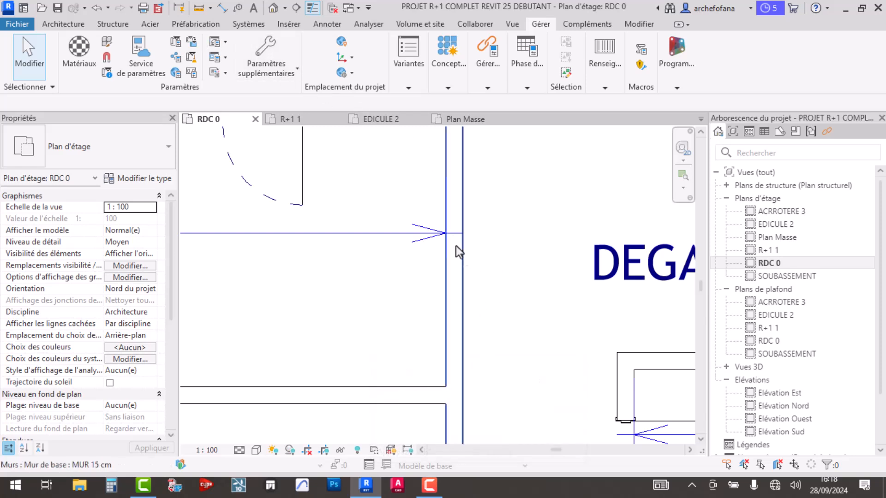
pyautogui.click(311, 9)
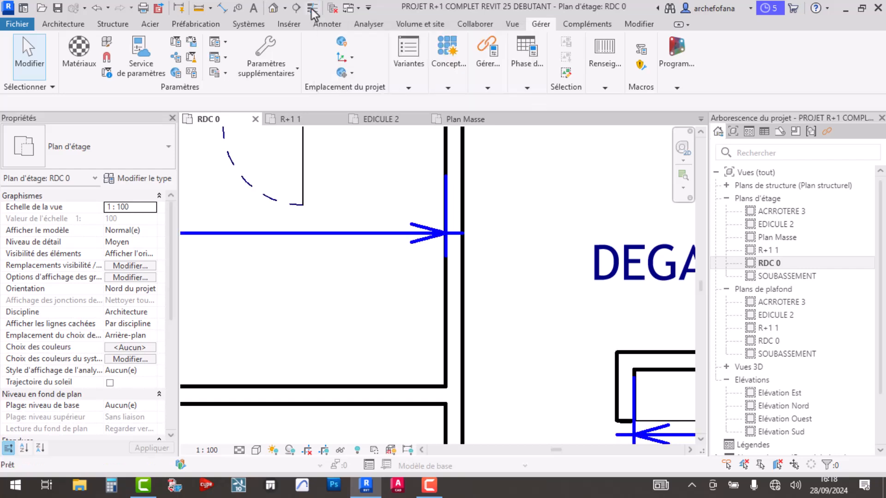
pyautogui.scroll(-2, 439, 367)
pyautogui.scroll(-2, 402, 332)
pyautogui.scroll(5, 366, 295)
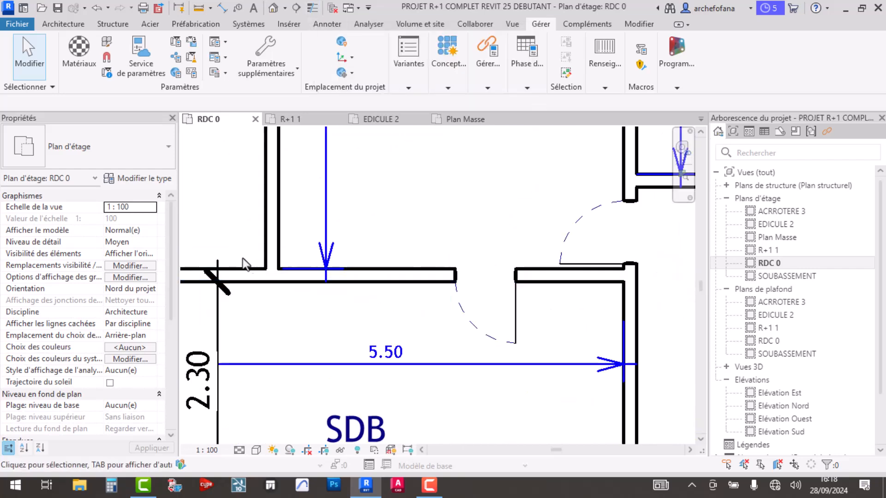
pyautogui.scroll(-2, 367, 295)
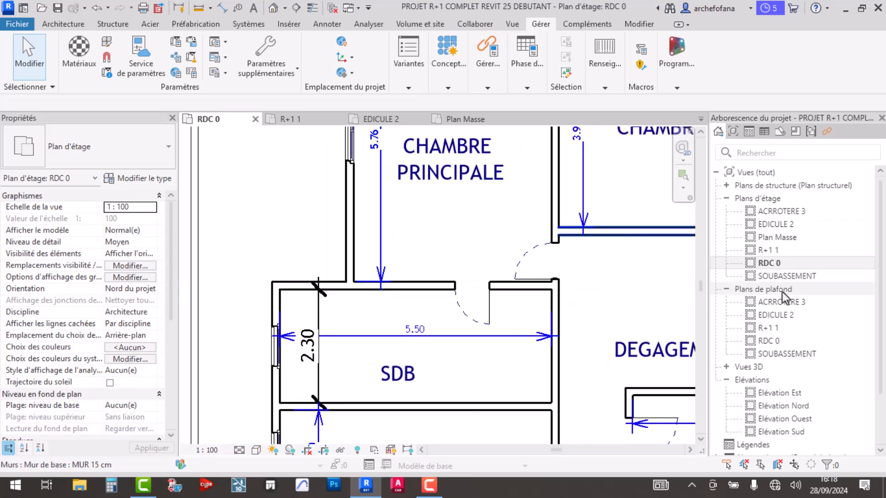
# Compare the thickness of the wall lines between the R+1 1 and RDC 0 floor plans
pyautogui.doubleClick(776, 251)
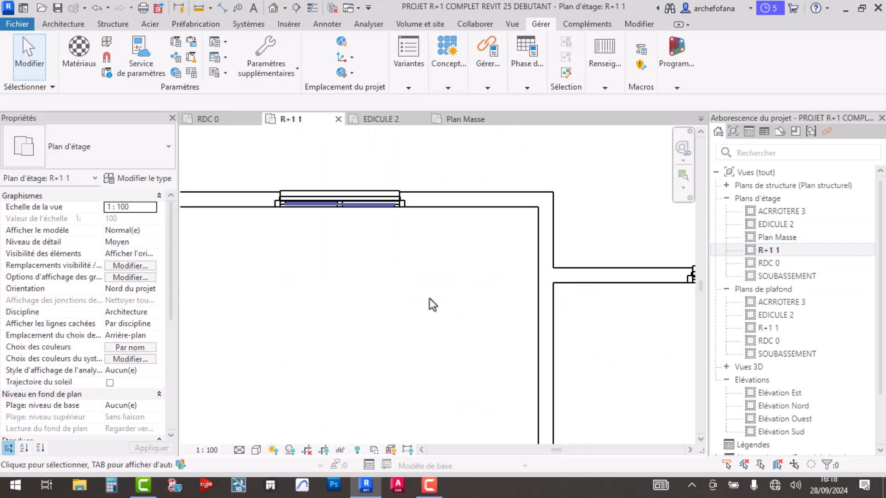
pyautogui.scroll(-4, 417, 309)
pyautogui.scroll(5, 555, 303)
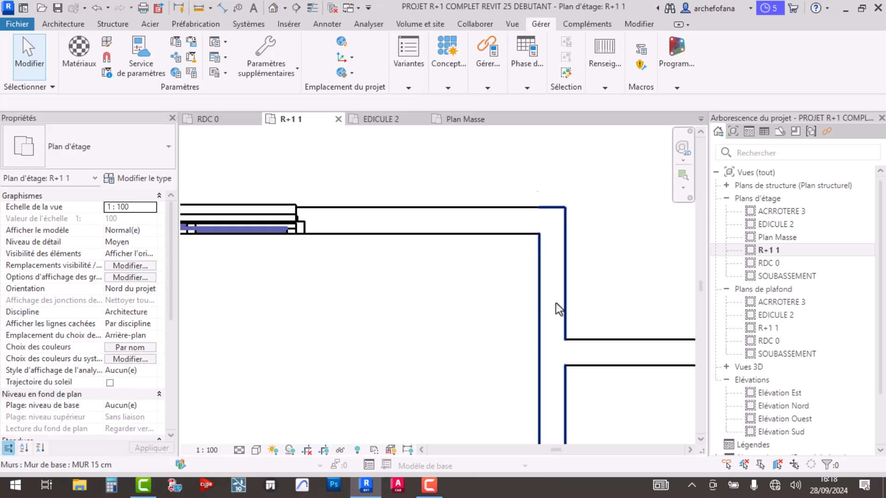
pyautogui.doubleClick(774, 264)
pyautogui.scroll(4, 530, 280)
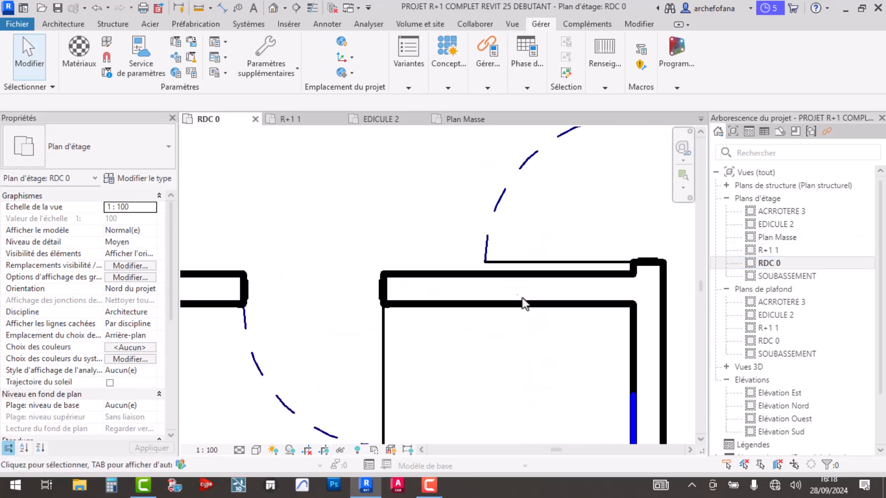
pyautogui.scroll(-5, 517, 298)
pyautogui.scroll(-3, 465, 258)
pyautogui.scroll(5, 466, 291)
pyautogui.scroll(2, 491, 261)
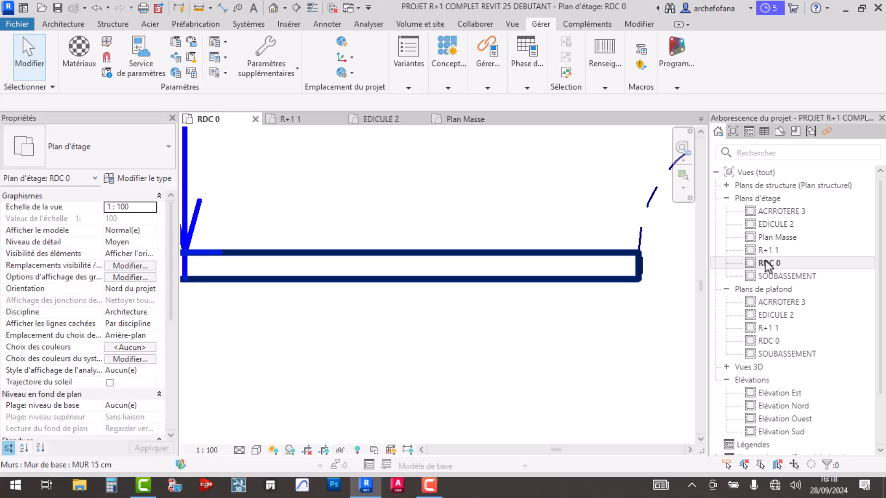
pyautogui.doubleClick(770, 250)
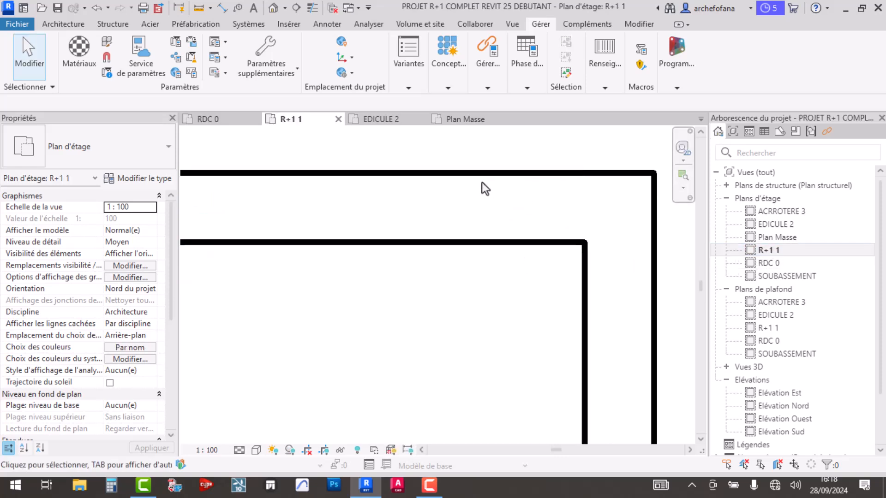
pyautogui.scroll(-2, 439, 341)
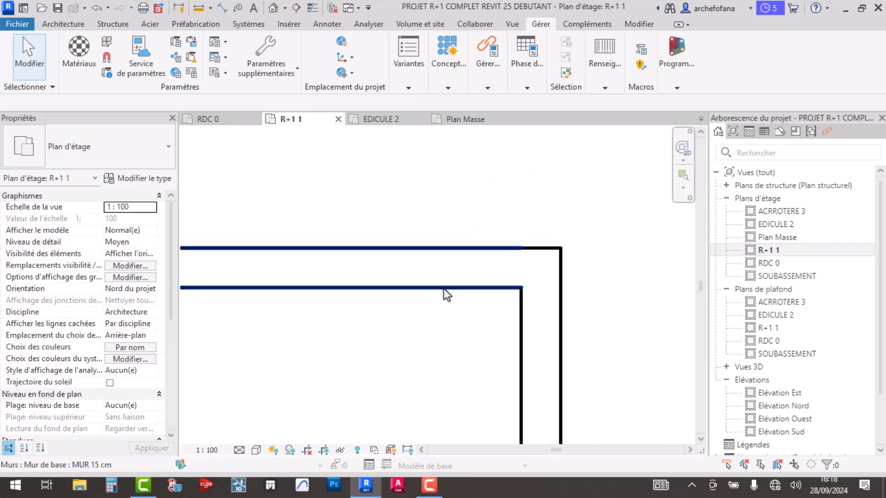
# Return to RDC 0, check the line weight in the Murs cut line override, and close the dialogs without changes
pyautogui.doubleClick(770, 264)
pyautogui.press('v')
pyautogui.press('v')
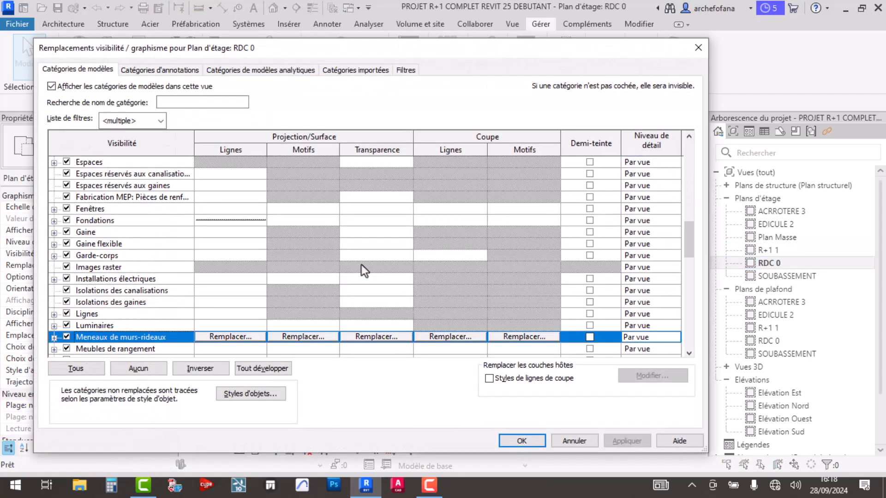
pyautogui.scroll(-3, 358, 260)
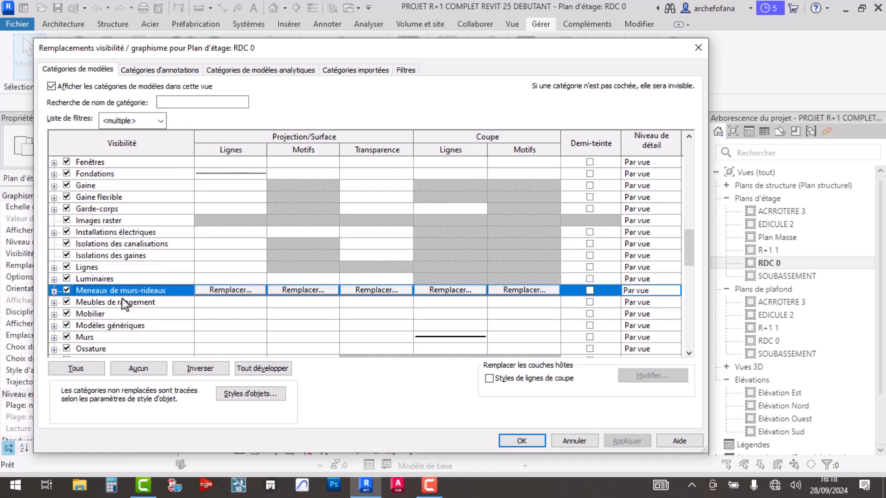
pyautogui.click(107, 326)
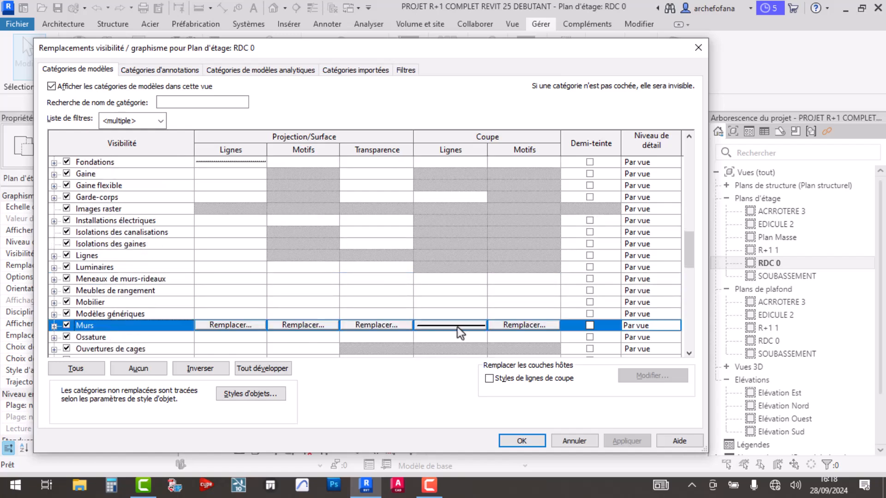
pyautogui.click(475, 326)
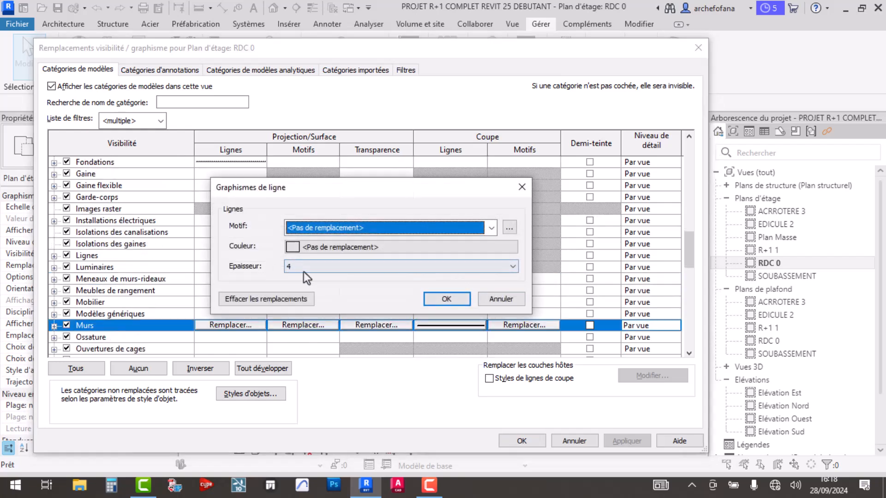
pyautogui.click(501, 299)
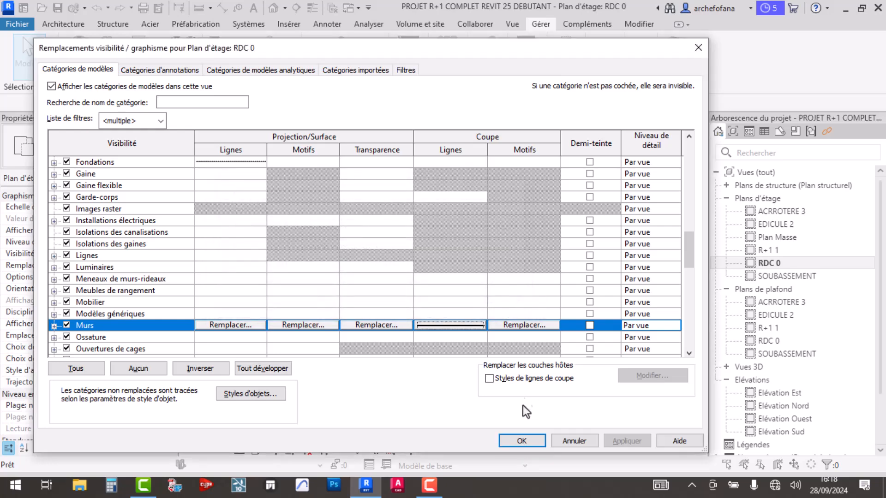
pyautogui.click(560, 441)
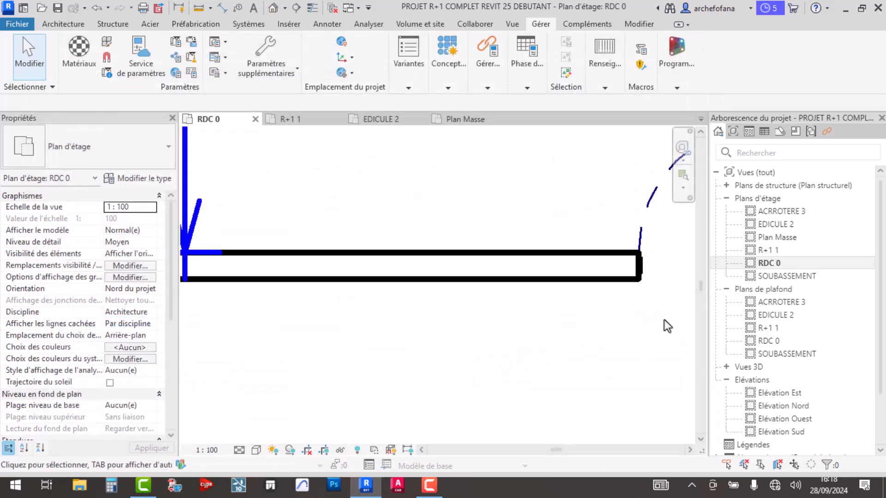
# Open the Murs cut line override for the R+1 1 plan and examine the available line pattern and colour options without changing them
pyautogui.click(780, 250)
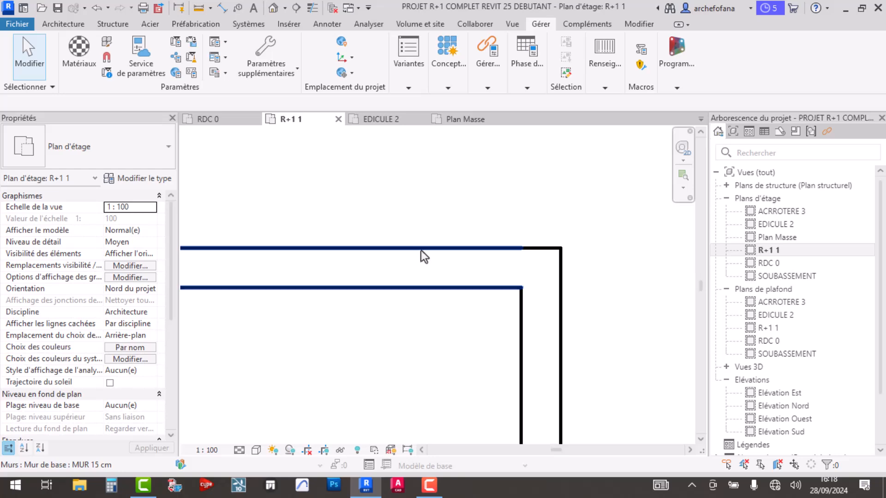
pyautogui.press('v')
pyautogui.press('v')
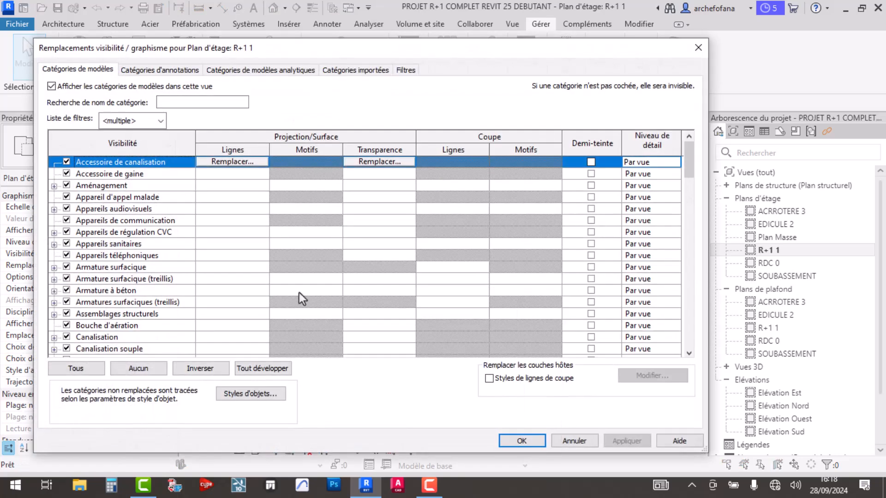
pyautogui.press('m')
pyautogui.press('u')
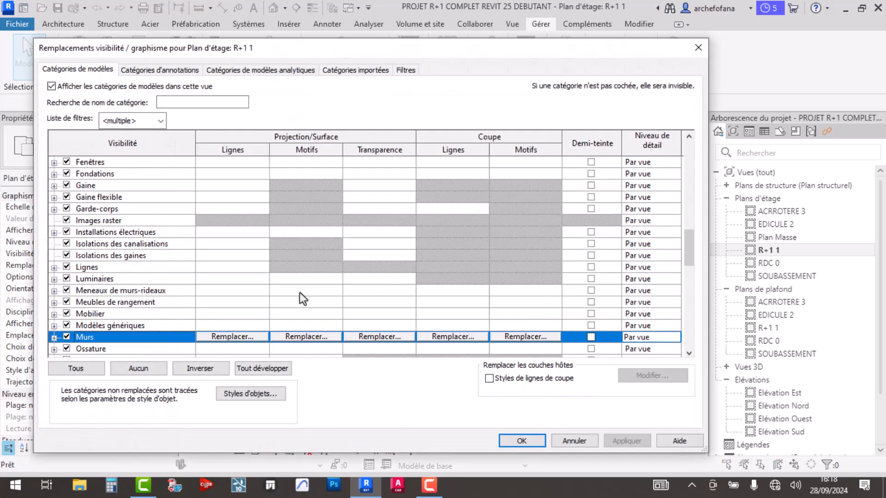
pyautogui.click(453, 337)
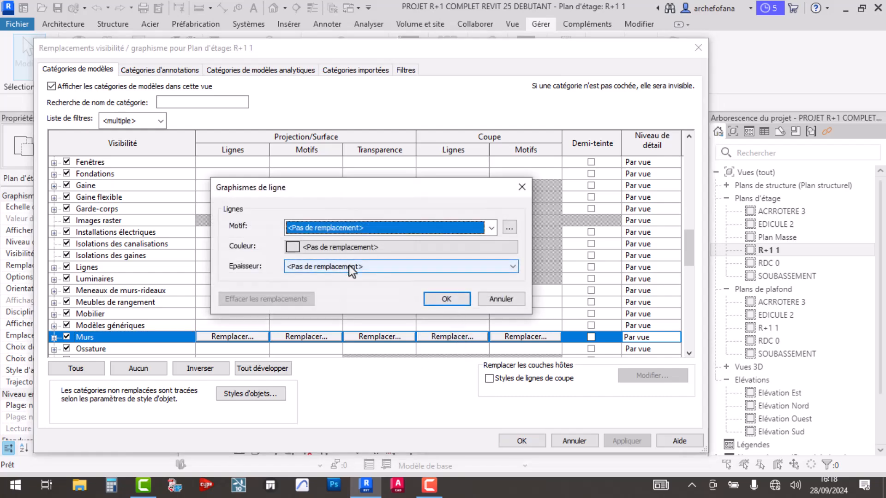
pyautogui.click(521, 186)
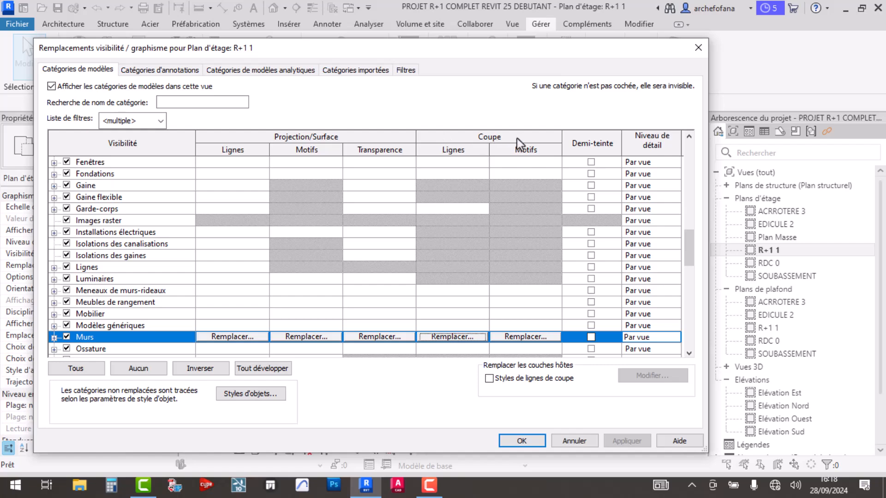
pyautogui.click(478, 338)
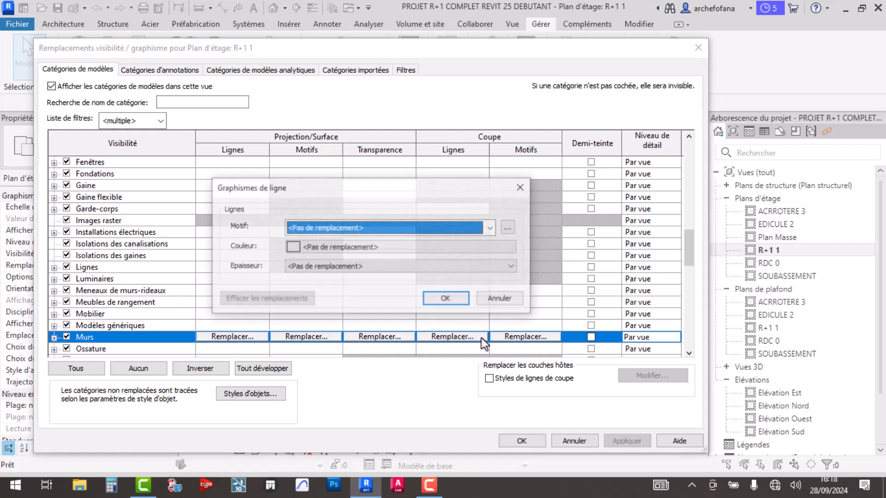
pyautogui.click(491, 227)
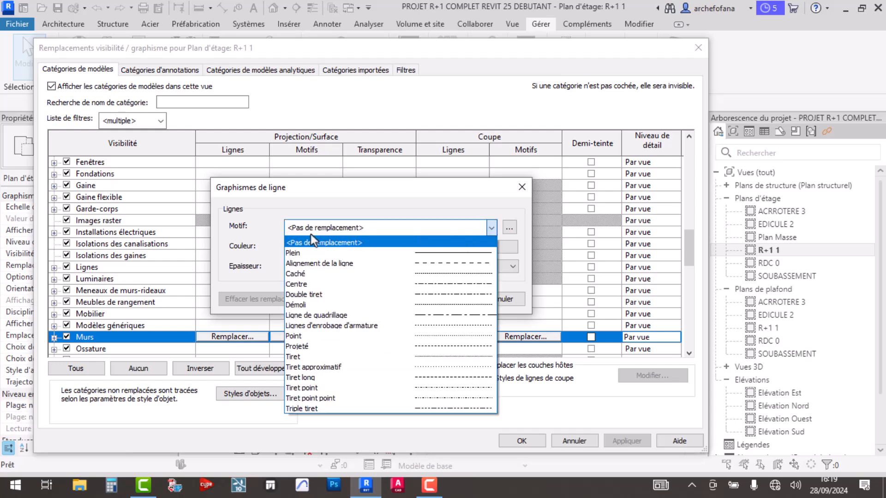
pyautogui.click(480, 226)
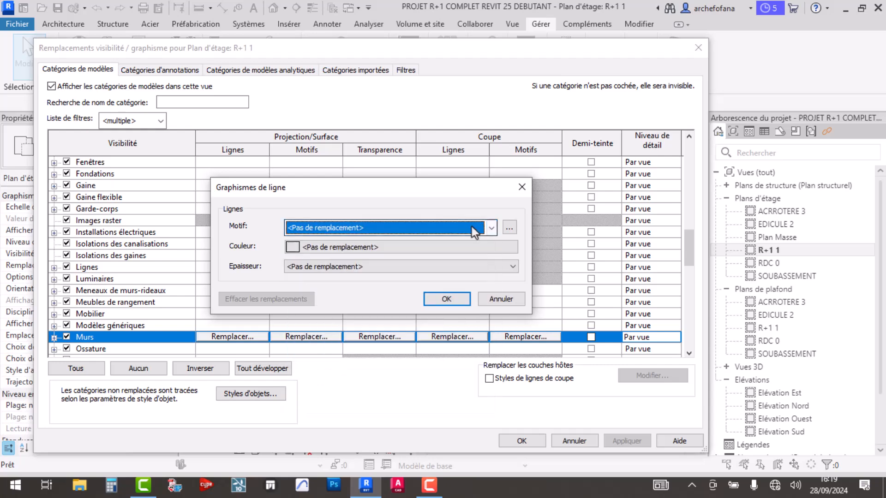
pyautogui.click(320, 246)
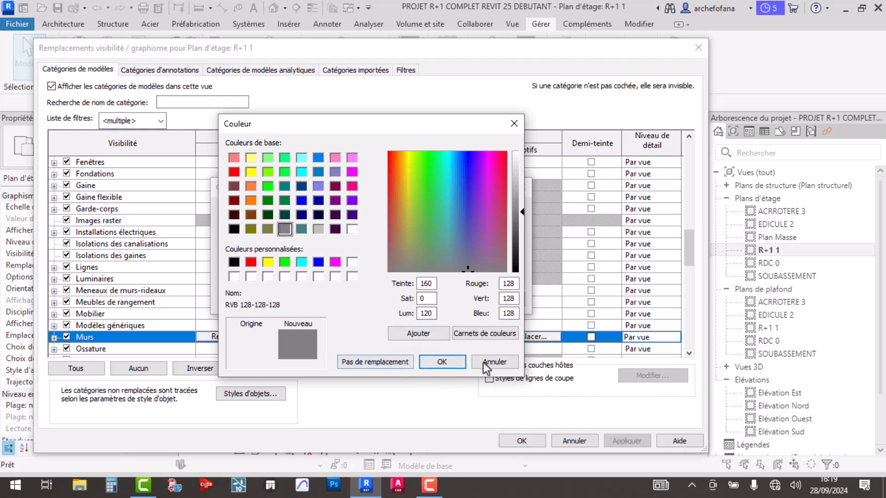
pyautogui.click(500, 366)
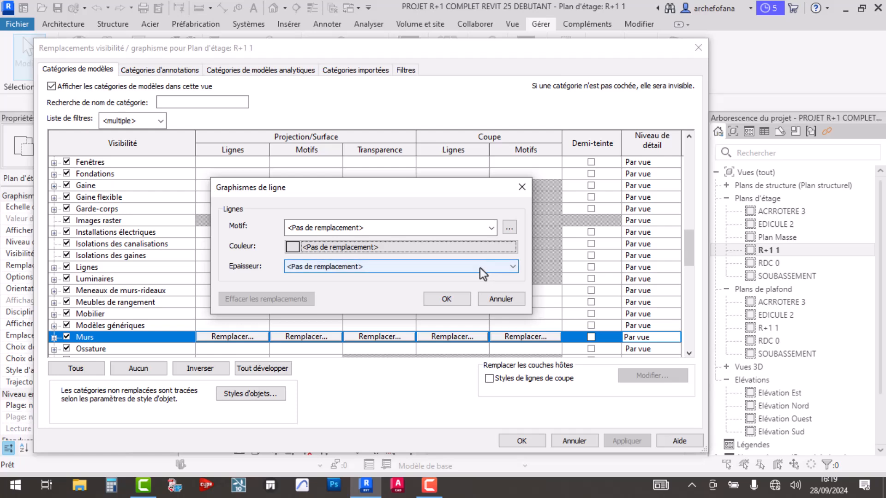
# Override the Murs cut line weight with 1 in the R+1 1 plan and compare its wall lines with RDC 0
pyautogui.click(480, 268)
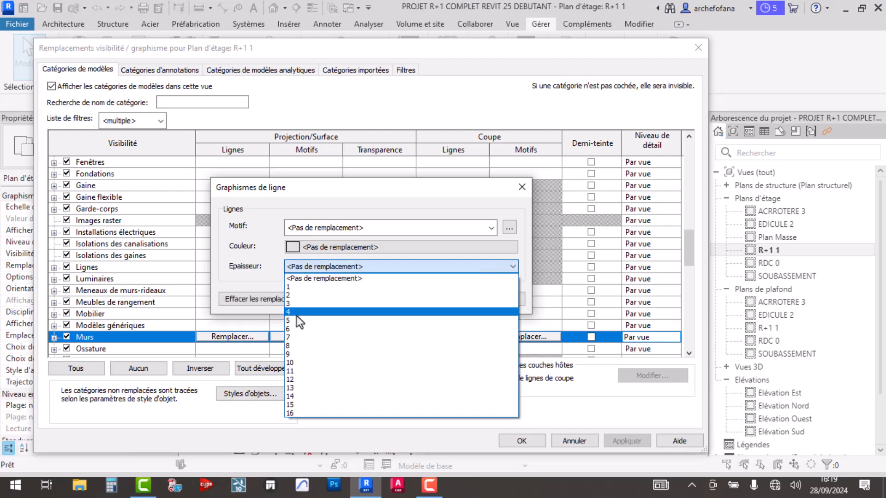
pyautogui.click(297, 290)
pyautogui.click(444, 299)
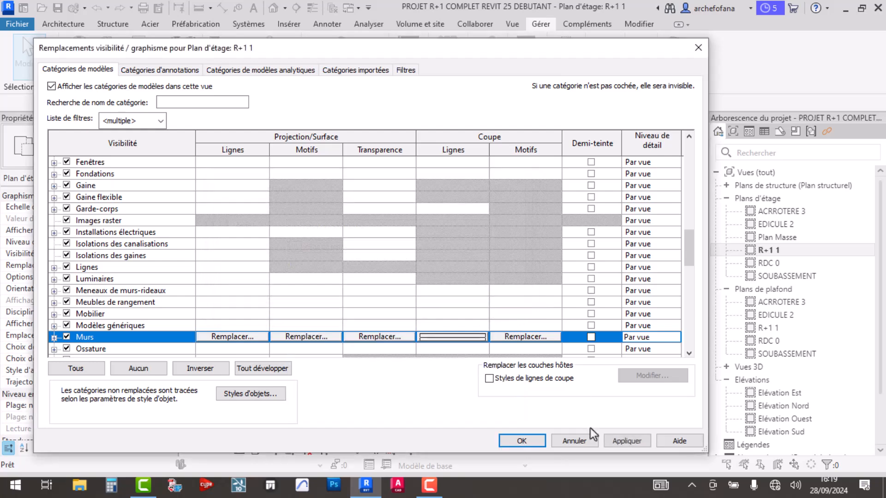
pyautogui.click(621, 440)
pyautogui.click(522, 441)
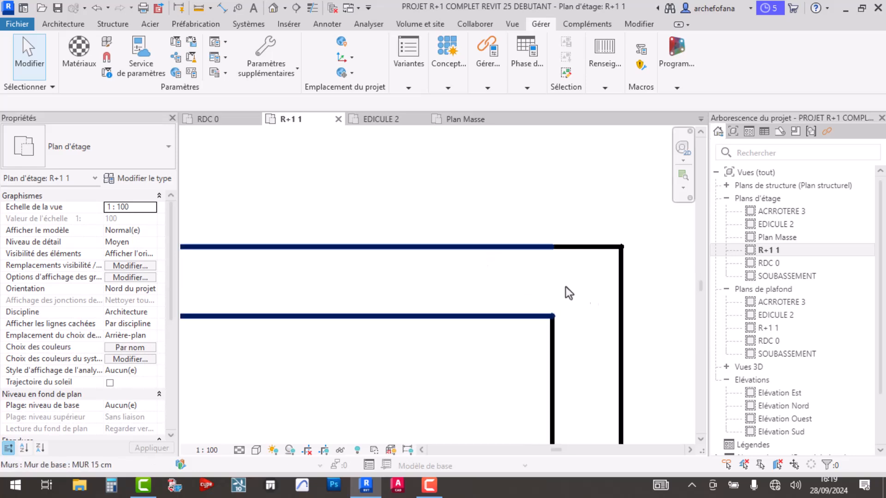
pyautogui.doubleClick(771, 264)
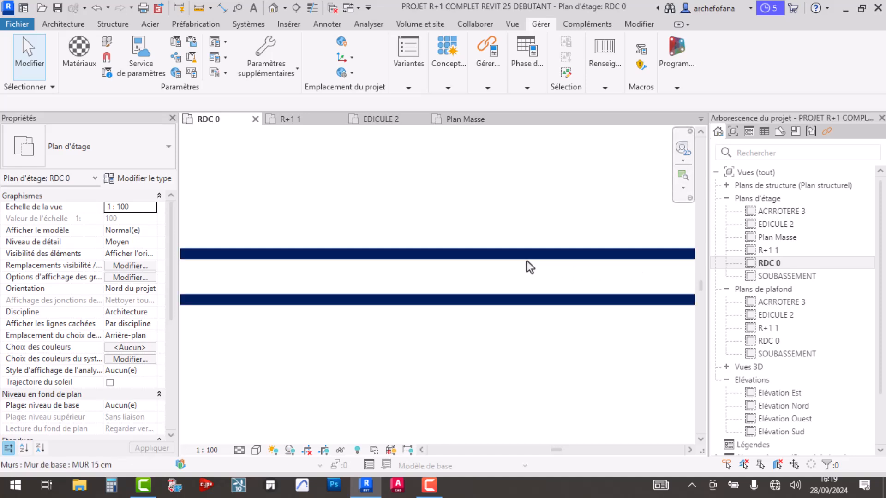
pyautogui.doubleClick(778, 251)
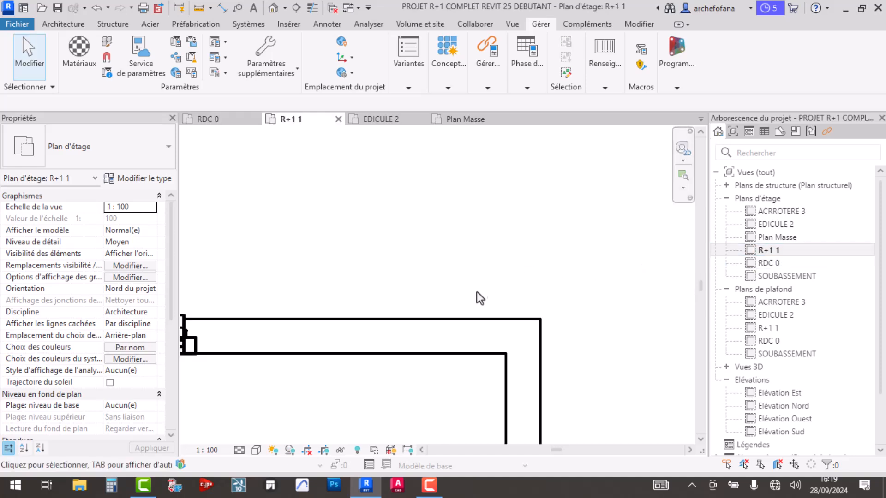
# Set the cut line weight override of the Murs category to 6 and apply it to the R+1 1 plan
pyautogui.press('v')
pyautogui.press('v')
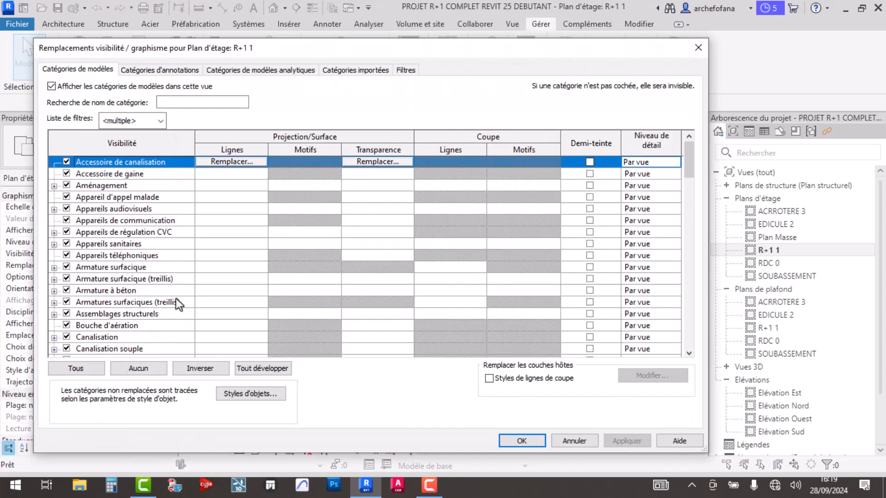
pyautogui.write('mu')
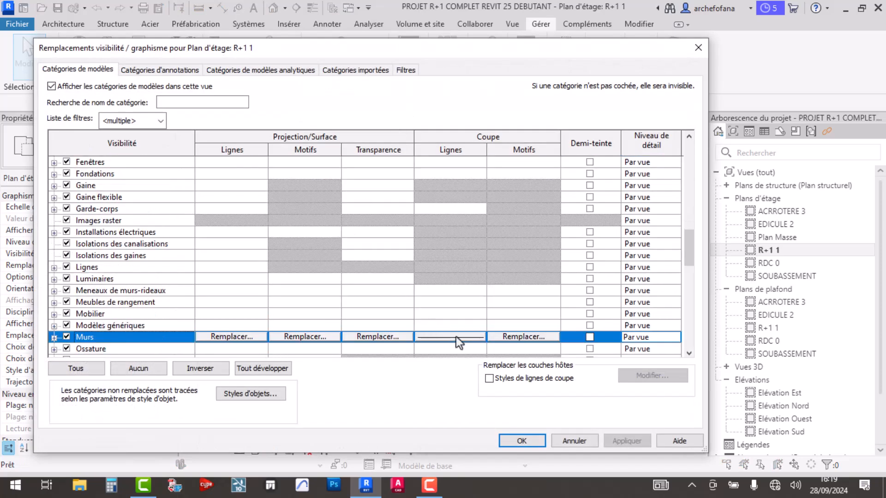
pyautogui.click(480, 339)
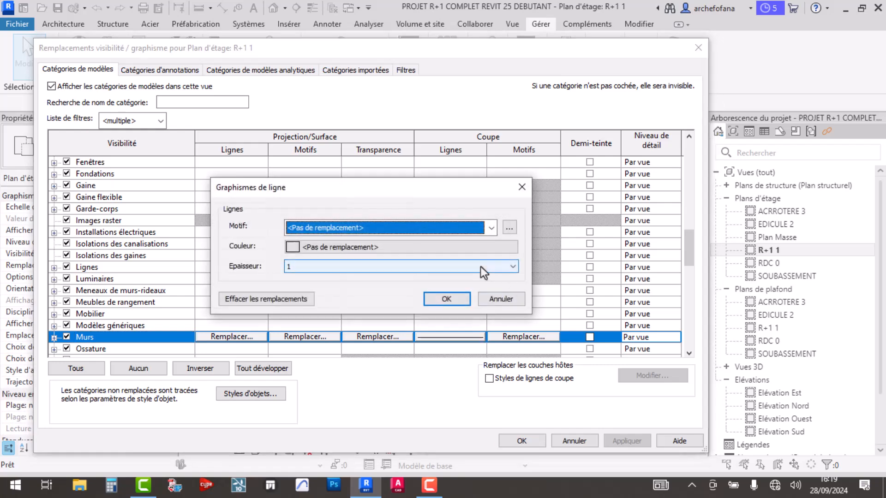
pyautogui.click(481, 267)
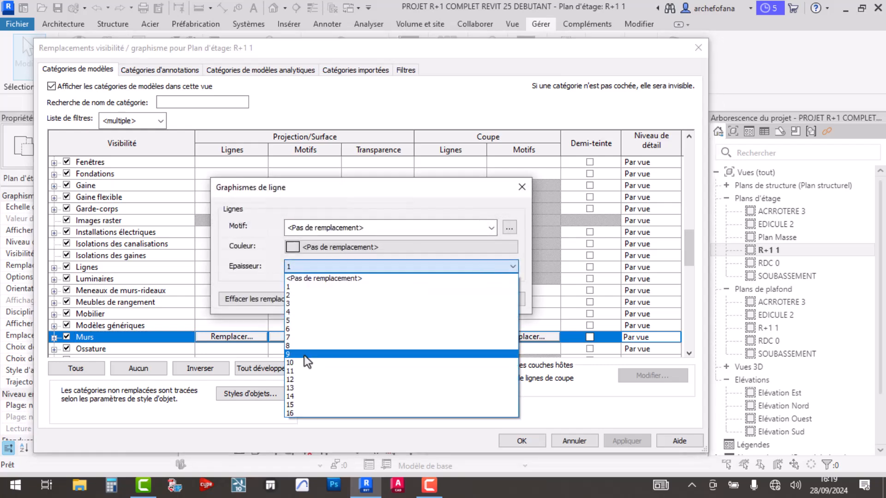
pyautogui.click(303, 331)
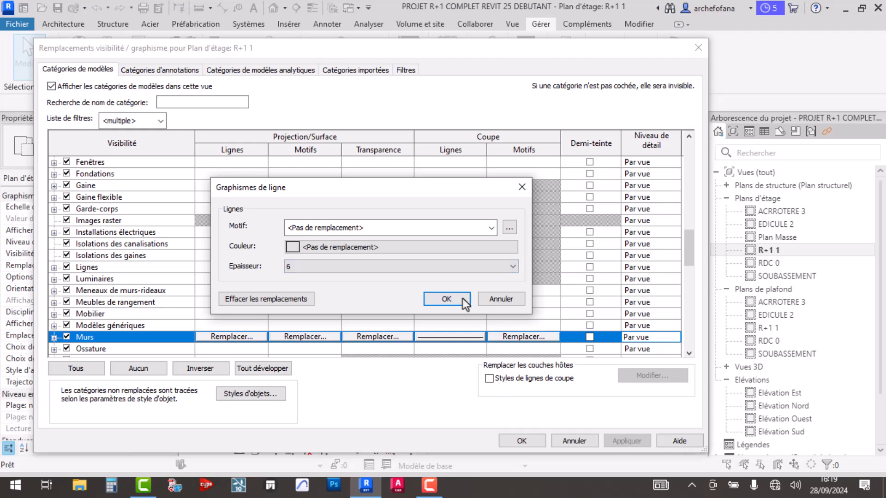
pyautogui.click(450, 298)
pyautogui.click(625, 441)
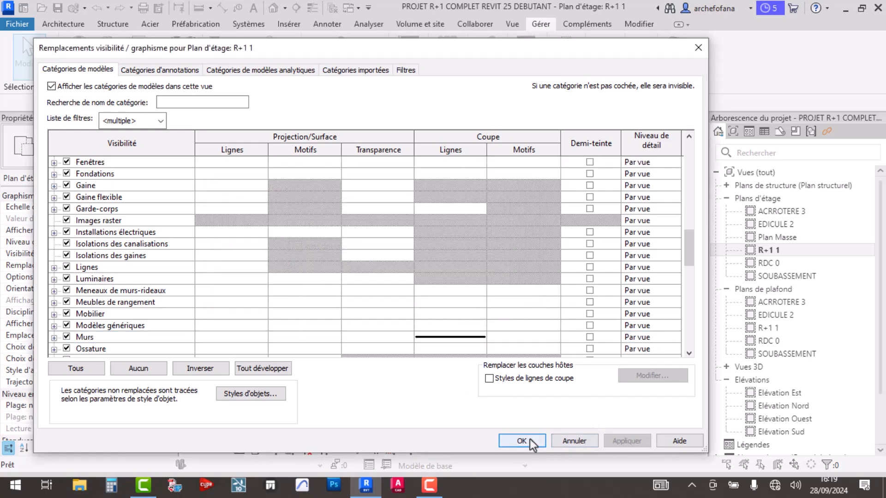
pyautogui.click(522, 441)
pyautogui.scroll(3, 491, 332)
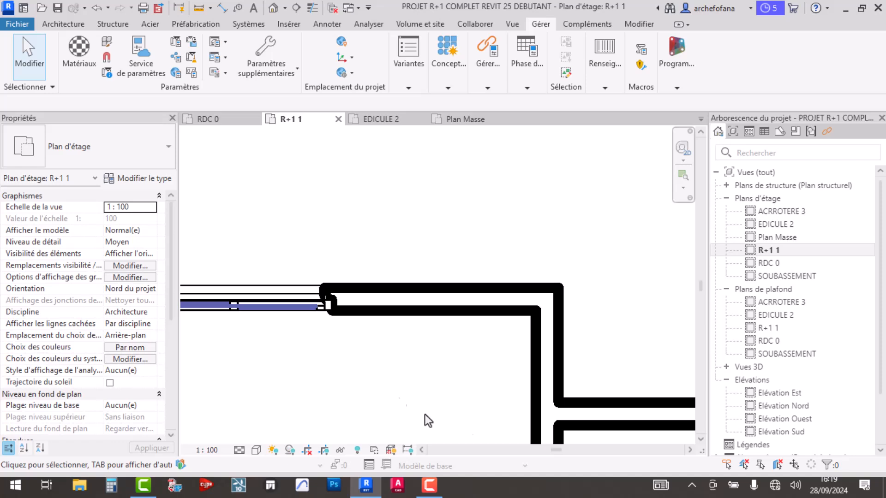
pyautogui.click(422, 485)
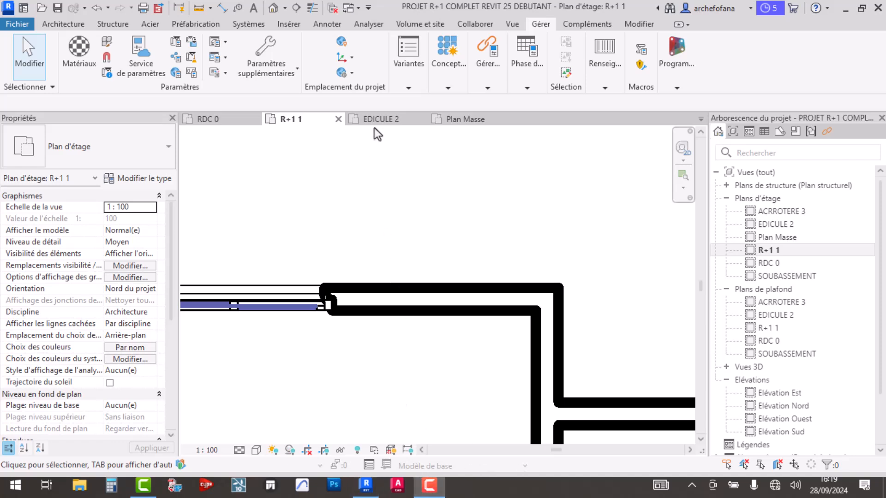
pyautogui.scroll(-1, 368, 294)
pyautogui.scroll(1, 372, 271)
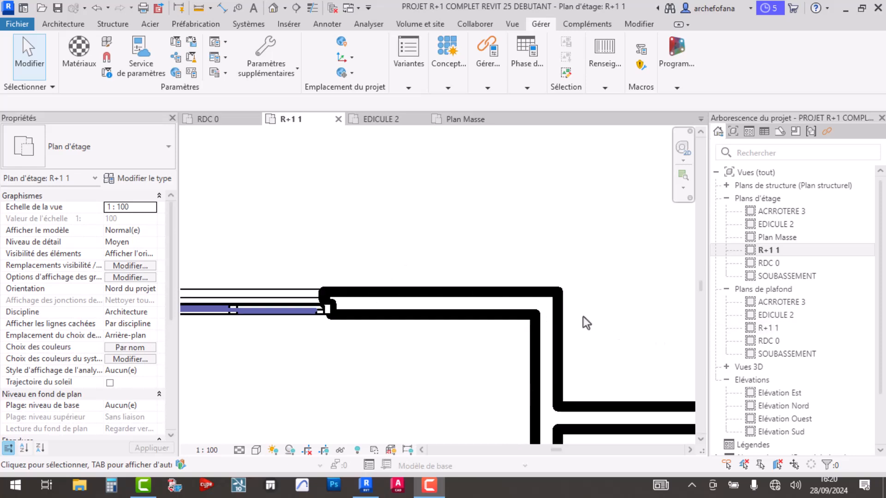
# Override the cut line colour of the Murs category with blue (Bleu) and apply it to the R+1 1 plan
pyautogui.press('v')
pyautogui.press('g')
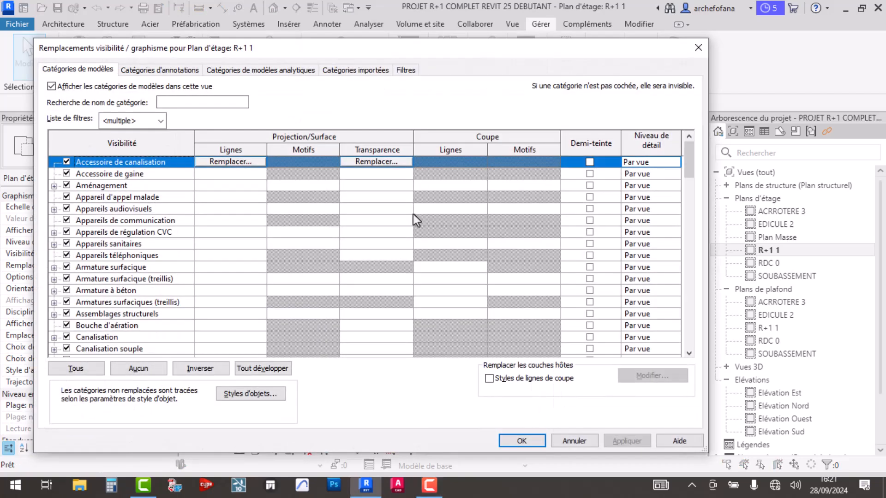
pyautogui.write('mu')
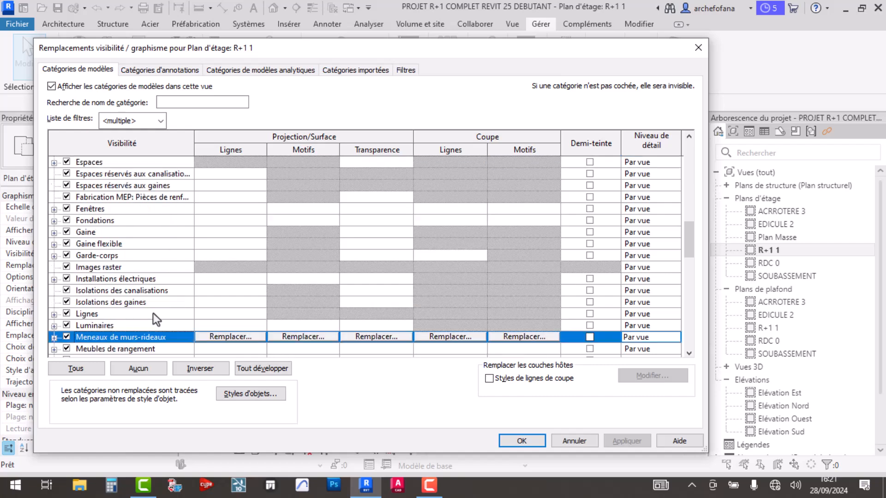
pyautogui.click(477, 338)
pyautogui.click(384, 249)
pyautogui.click(303, 201)
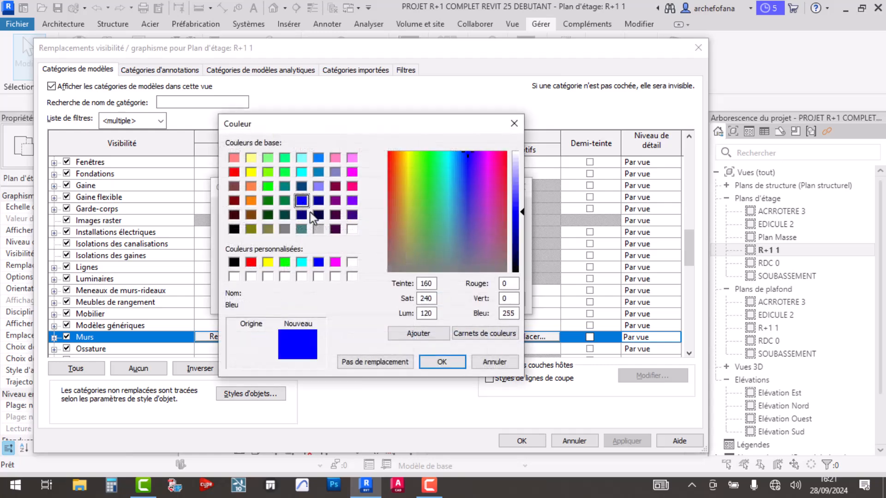
pyautogui.press('Return')
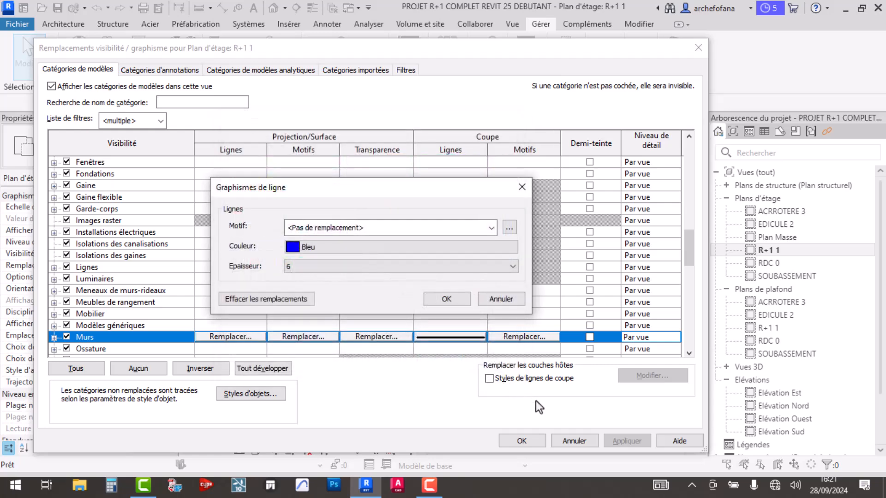
pyautogui.click(446, 299)
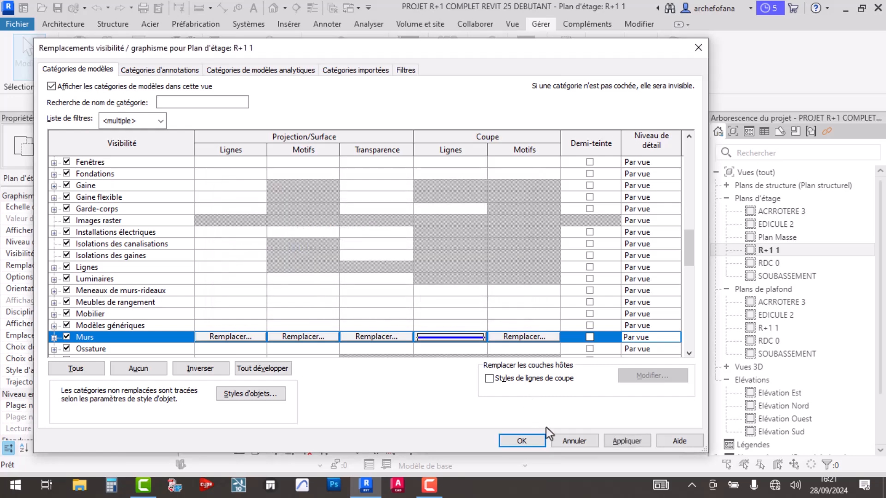
pyautogui.click(613, 441)
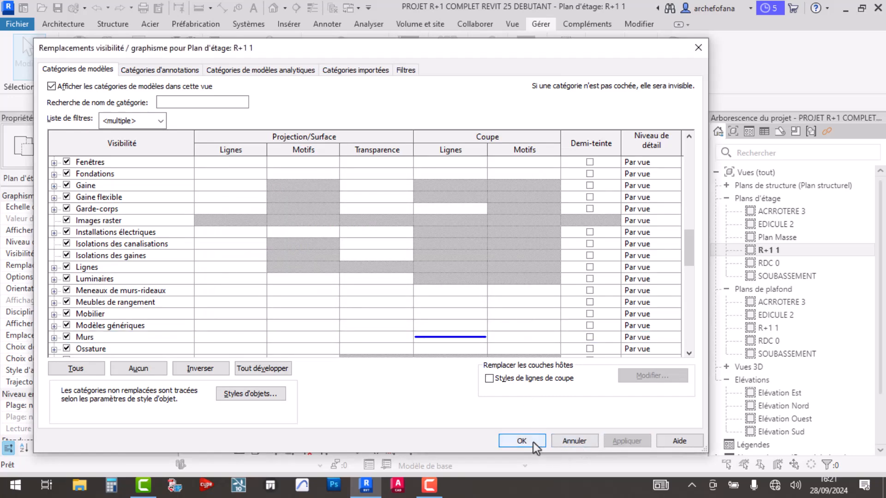
pyautogui.click(530, 441)
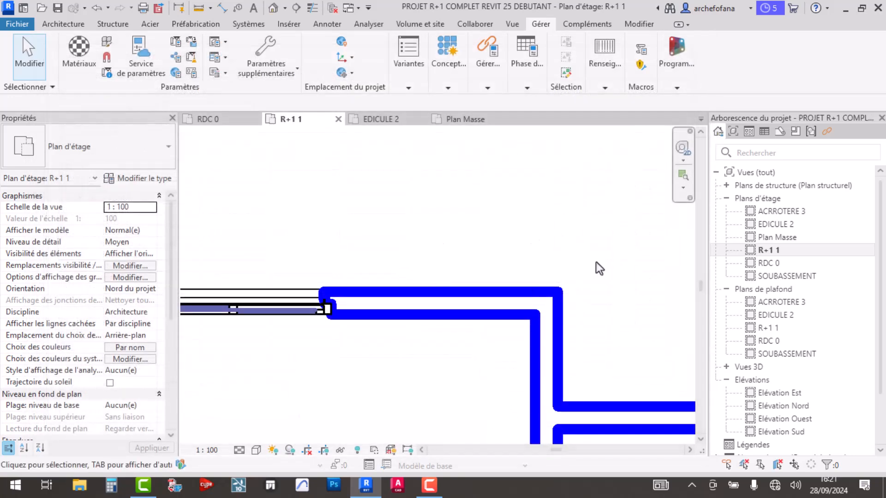
# Compare the wall line colour in the RDC 0 and R+1 1 plans, and examine the walls across the whole R+1 1 plan
pyautogui.click(758, 262)
pyautogui.doubleClick(758, 263)
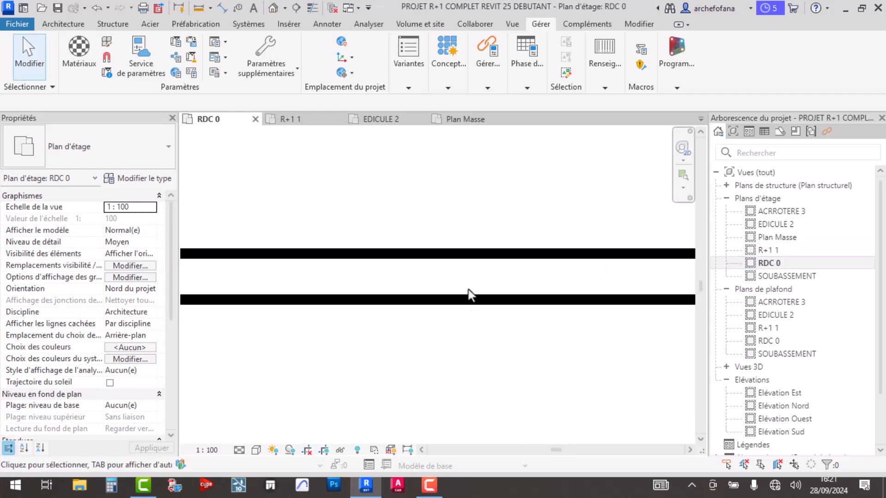
pyautogui.scroll(-5, 453, 271)
pyautogui.scroll(-3, 485, 281)
pyautogui.doubleClick(775, 251)
pyautogui.scroll(-6, 474, 292)
pyautogui.moveTo(558, 369); pyautogui.dragTo(452, 274, button='middle')
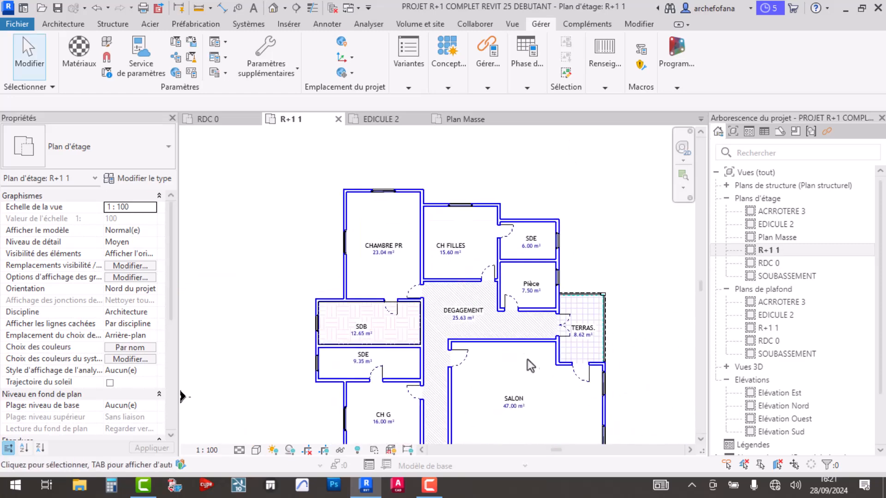
pyautogui.scroll(3, 519, 381)
pyautogui.scroll(-6, 444, 270)
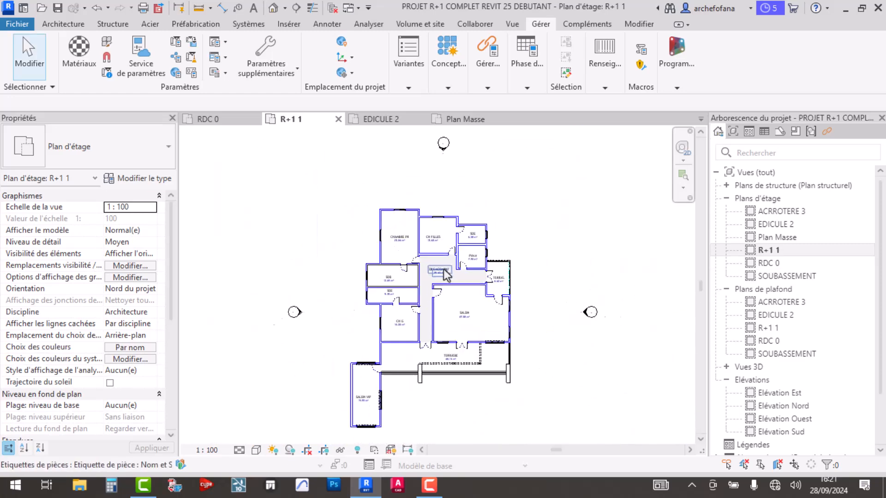
pyautogui.scroll(4, 503, 406)
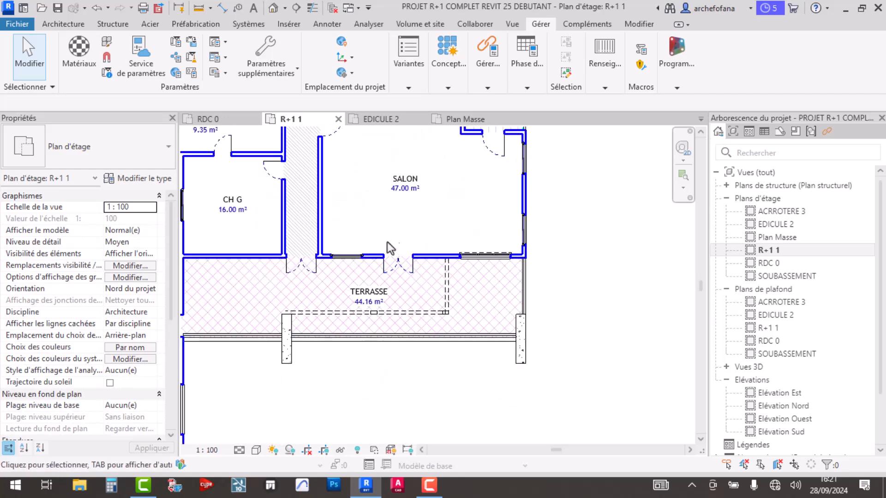
# Examine the low MUR 15 cm wall running along the outer edge of the 44.16 m² TERRASSE in the R+1 1 plan
pyautogui.scroll(3, 463, 336)
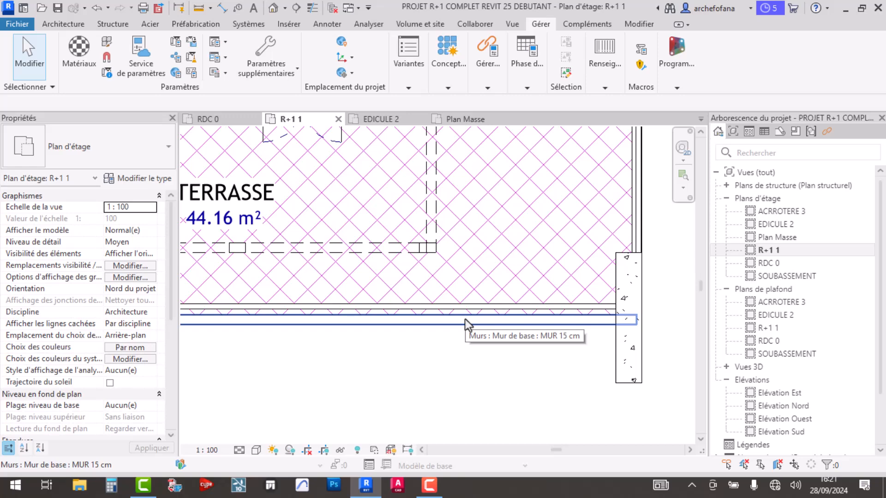
pyautogui.scroll(-5, 466, 321)
pyautogui.scroll(3, 320, 336)
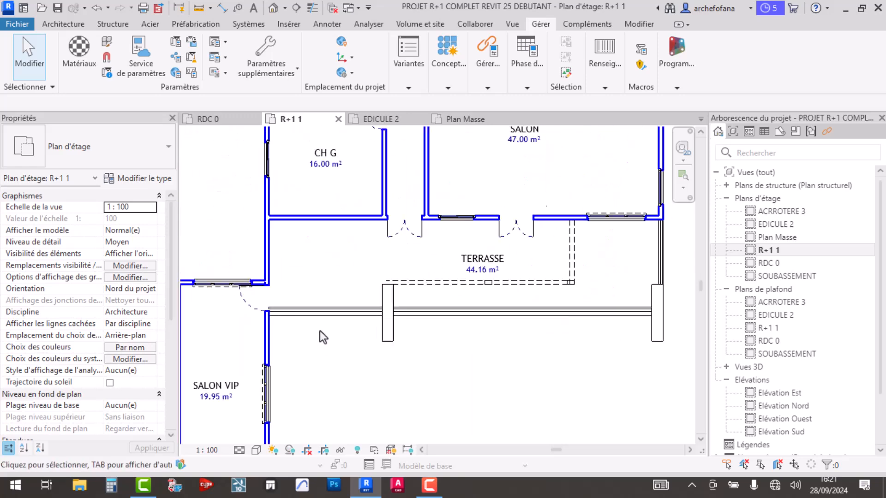
pyautogui.scroll(2, 318, 305)
pyautogui.click(319, 305)
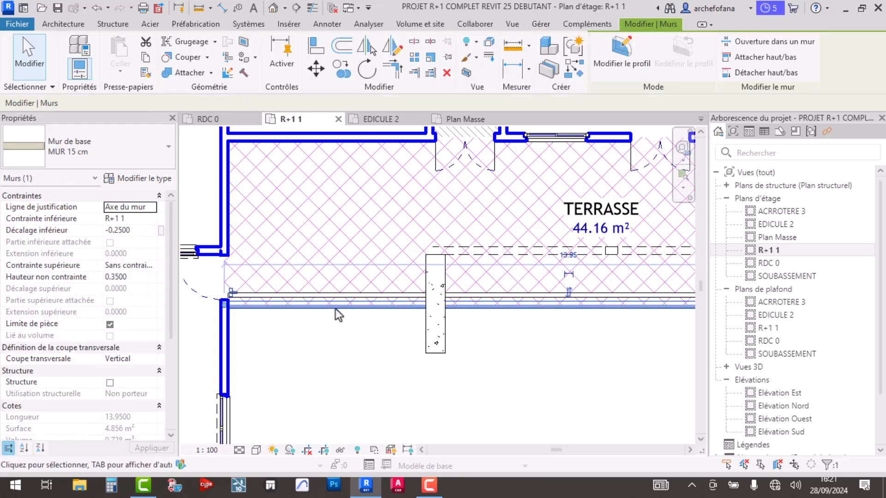
pyautogui.scroll(2, 330, 330)
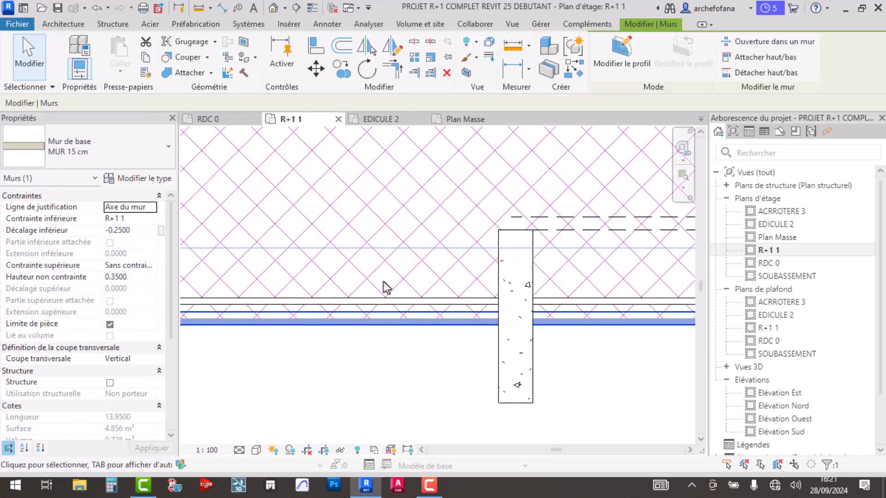
pyautogui.click(433, 382)
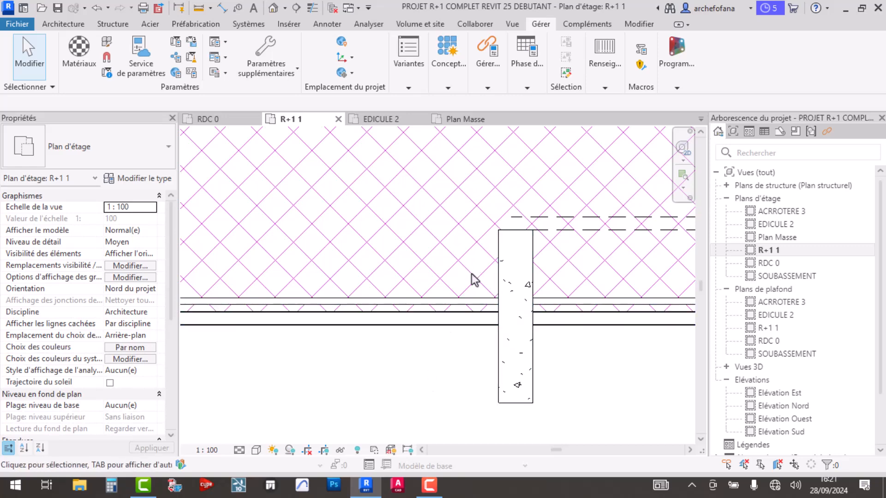
pyautogui.scroll(-3, 395, 327)
pyautogui.scroll(5, 269, 277)
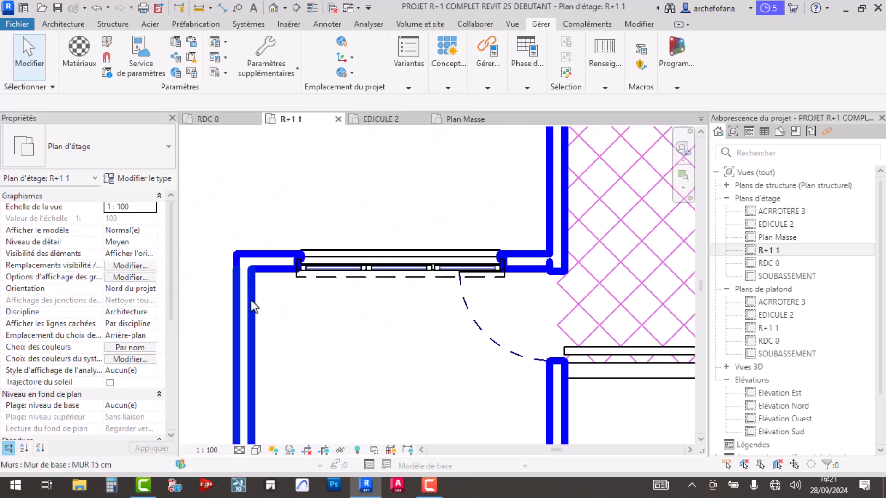
# Override by element the surface foreground pattern colour of the terrace's MUR 15 cm wall with Magenta and apply it to the R+1 1 plan
pyautogui.click(608, 379)
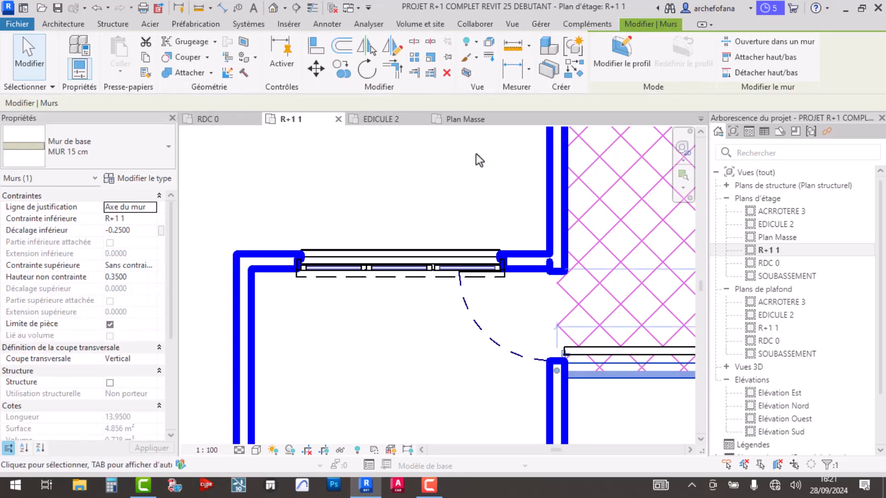
pyautogui.click(475, 60)
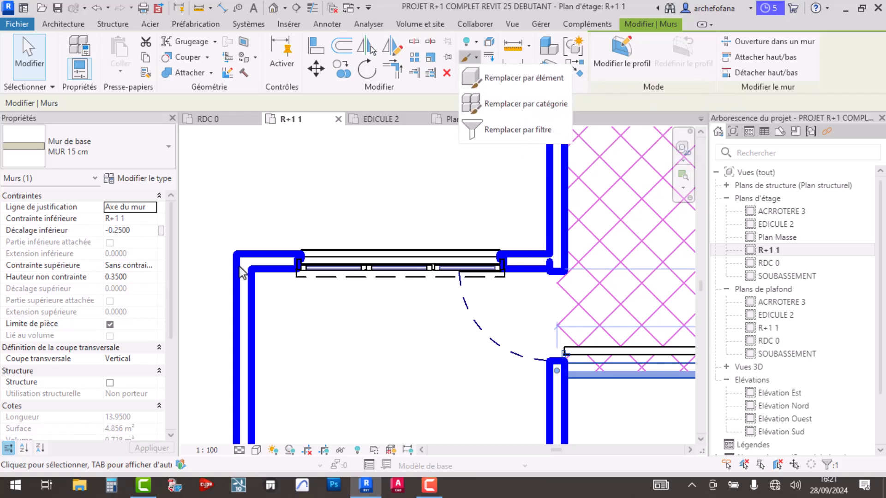
pyautogui.click(530, 82)
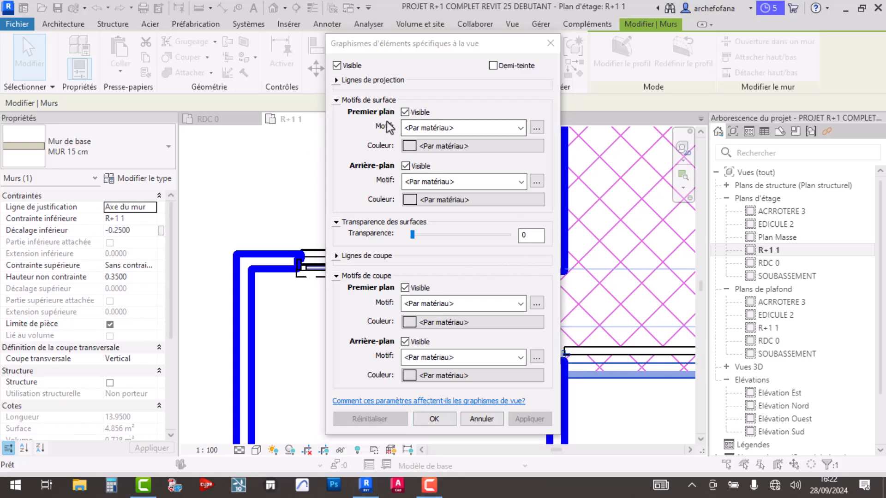
pyautogui.click(520, 128)
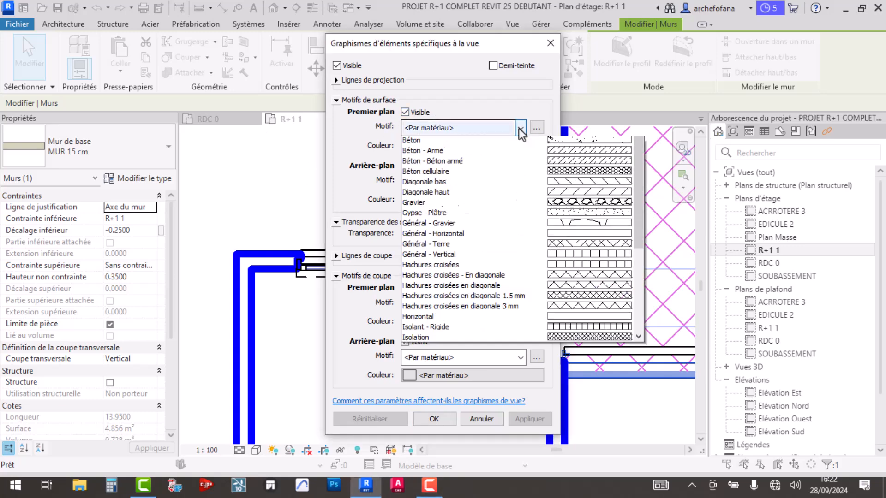
pyautogui.click(519, 129)
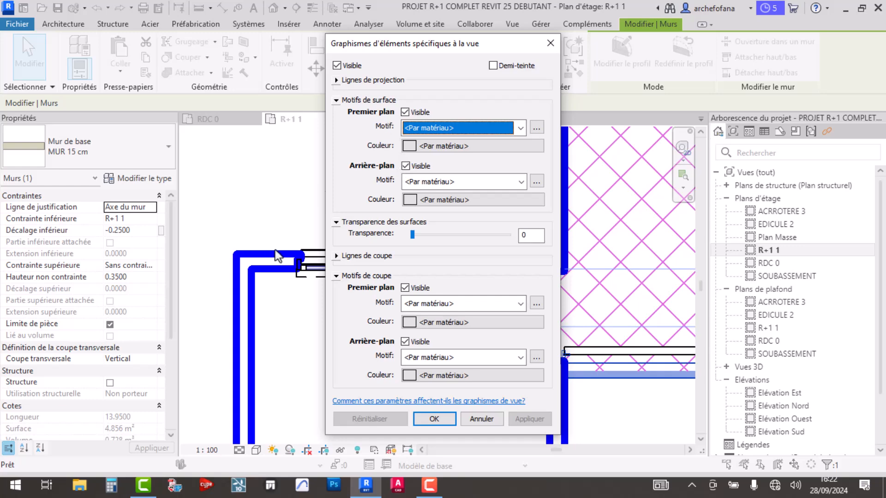
pyautogui.click(480, 151)
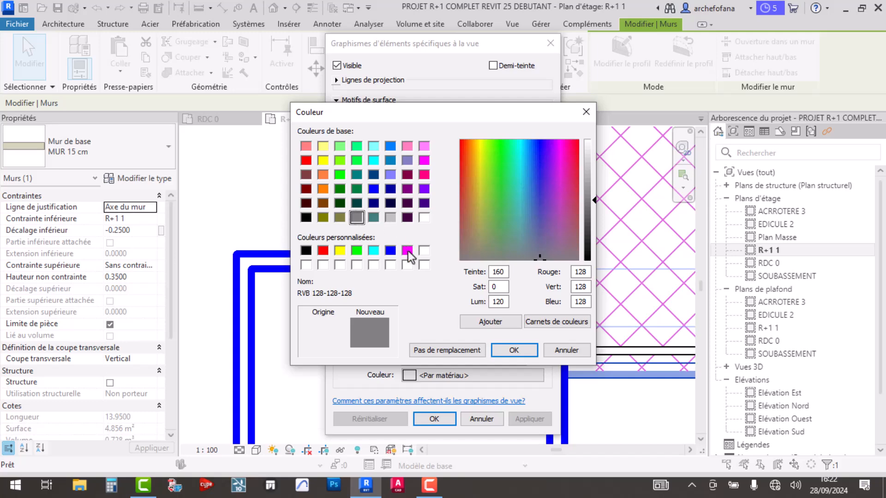
pyautogui.click(407, 251)
pyautogui.click(514, 350)
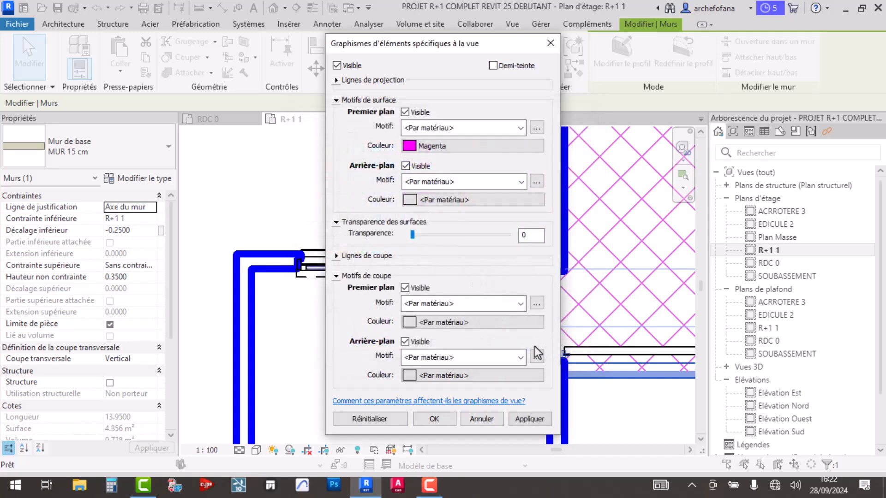
pyautogui.click(526, 419)
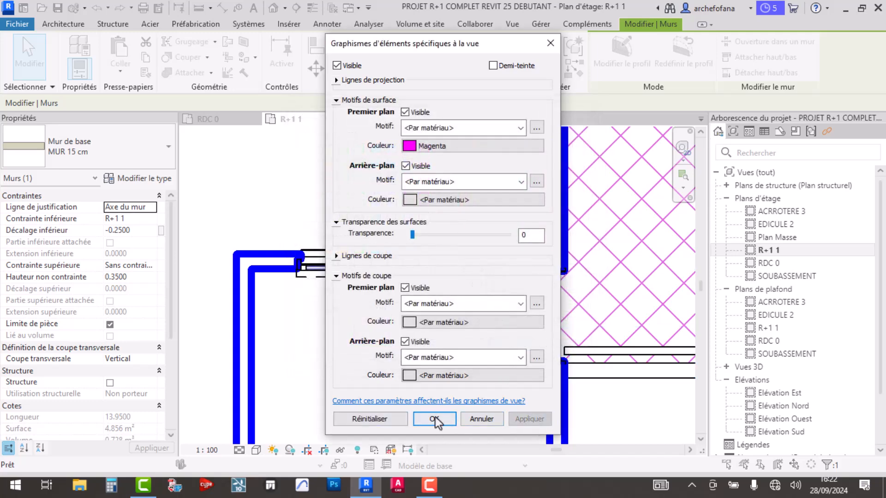
pyautogui.click(436, 420)
pyautogui.click(621, 420)
# Examine how the terrace's MUR 15 cm wall is displayed with its element override, close up and at the scale of the whole terrace
pyautogui.scroll(3, 604, 387)
pyautogui.moveTo(596, 382); pyautogui.dragTo(341, 374, button='middle')
pyautogui.scroll(-4, 313, 329)
pyautogui.scroll(2, 312, 327)
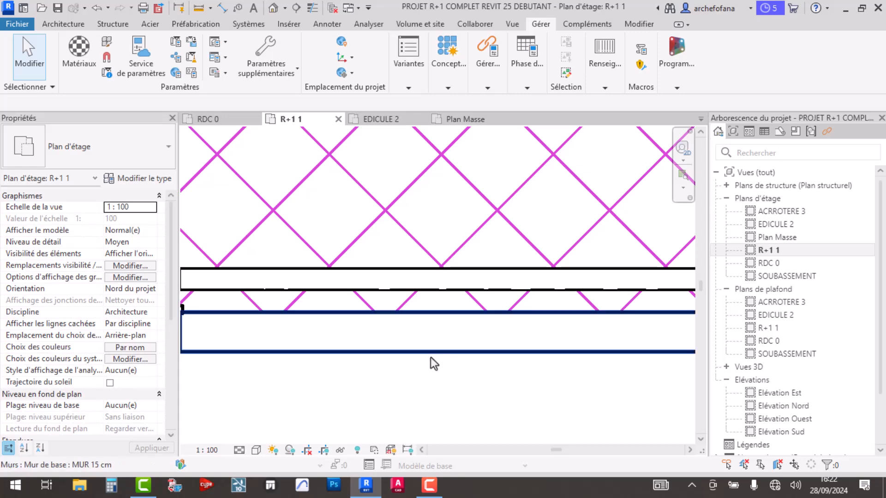
pyautogui.scroll(-3, 434, 356)
pyautogui.scroll(3, 460, 349)
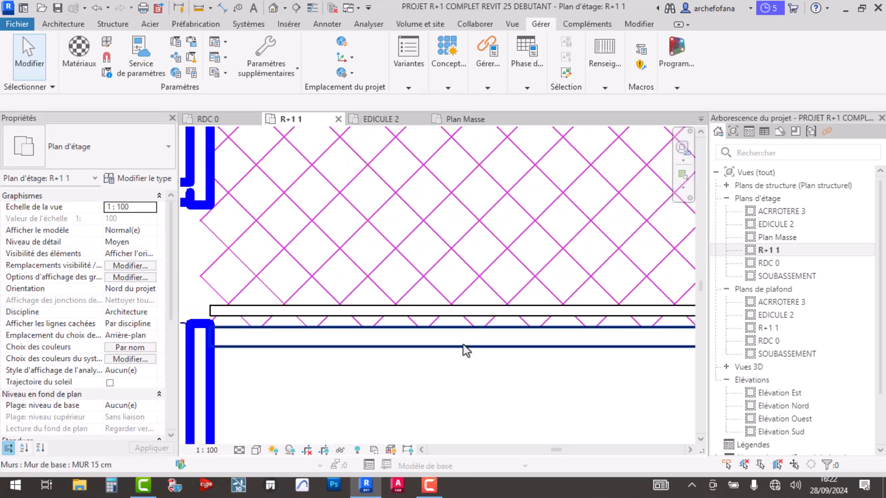
pyautogui.click(463, 346)
pyautogui.scroll(-3, 497, 350)
pyautogui.scroll(5, 501, 355)
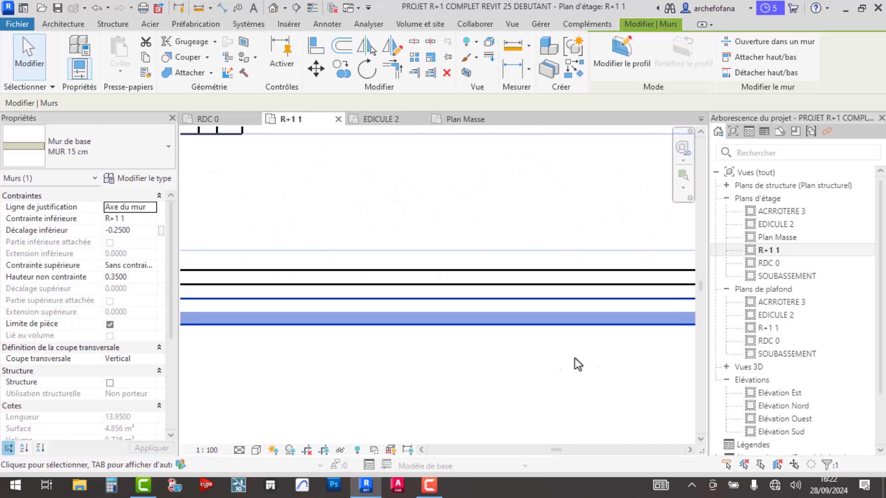
pyautogui.click(531, 354)
pyautogui.scroll(-5, 521, 323)
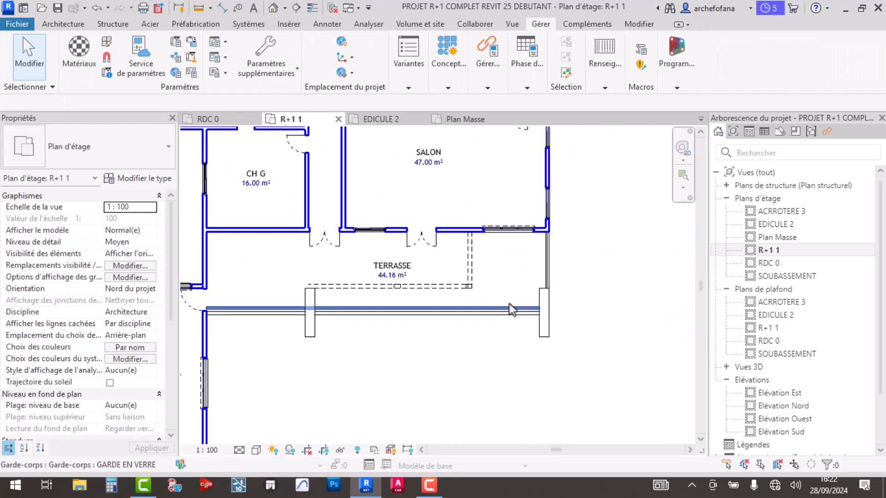
# Examine the rooms and their walls across the R+1 1 plan, ending at the window above SALON VIP
pyautogui.scroll(1, 486, 241)
pyautogui.moveTo(489, 243); pyautogui.dragTo(585, 348, button='middle')
pyautogui.moveTo(297, 196)
pyautogui.mouseDown(button='middle')
pyautogui.moveTo(344, 330)
pyautogui.moveTo(398, 440)
pyautogui.mouseUp(button='middle')
pyautogui.scroll(-2, 405, 282)
pyautogui.scroll(3, 439, 227)
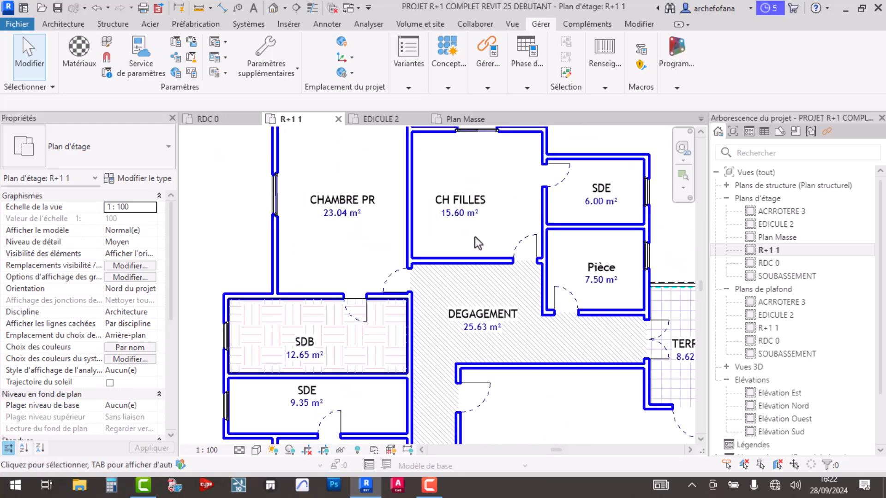
pyautogui.scroll(-2, 488, 251)
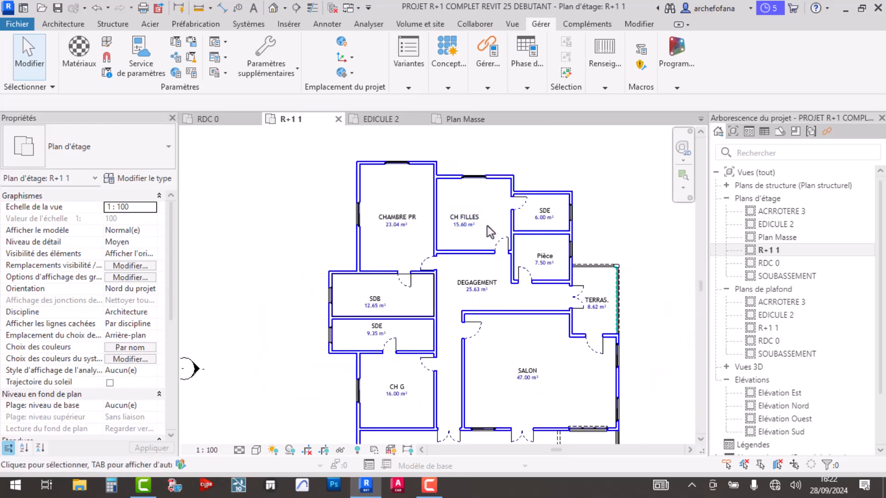
pyautogui.moveTo(550, 344); pyautogui.dragTo(530, 320, button='middle')
pyautogui.scroll(-2, 473, 255)
pyautogui.scroll(5, 362, 321)
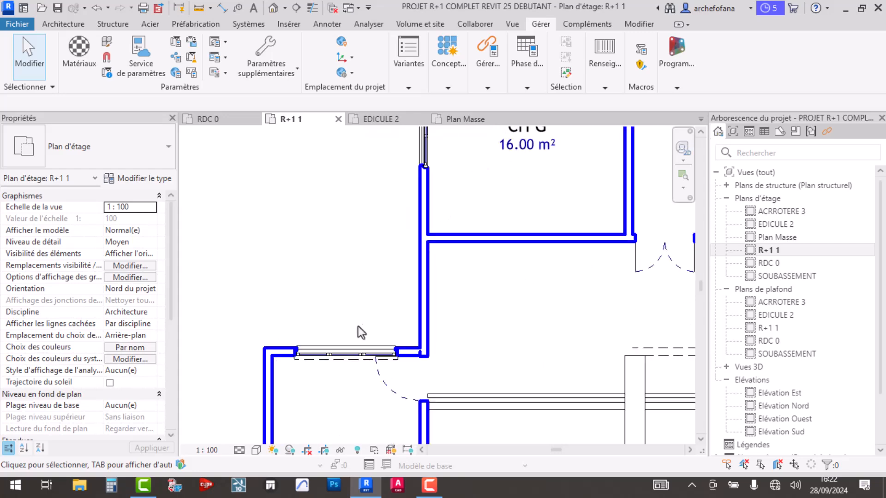
pyautogui.scroll(2, 383, 313)
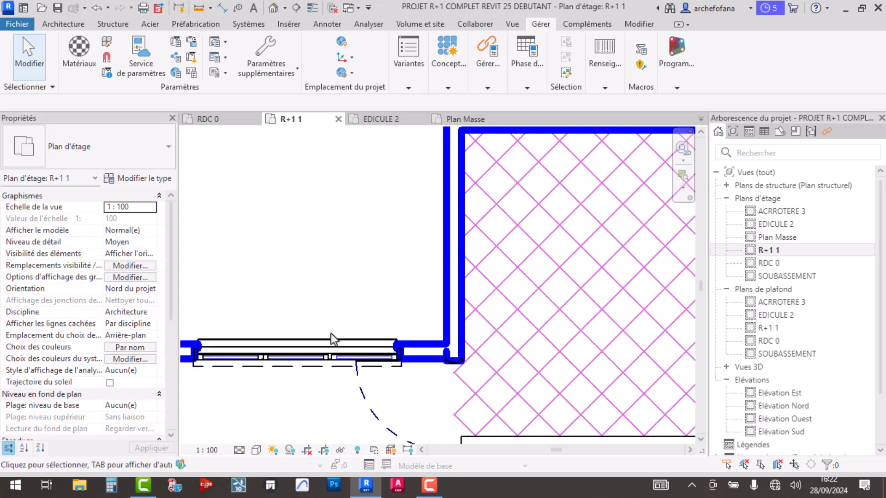
# Override the cut pattern foreground colour of the Fenêtres category with red (Rouge) and apply it to the R+1 1 plan
pyautogui.press('v')
pyautogui.press('g')
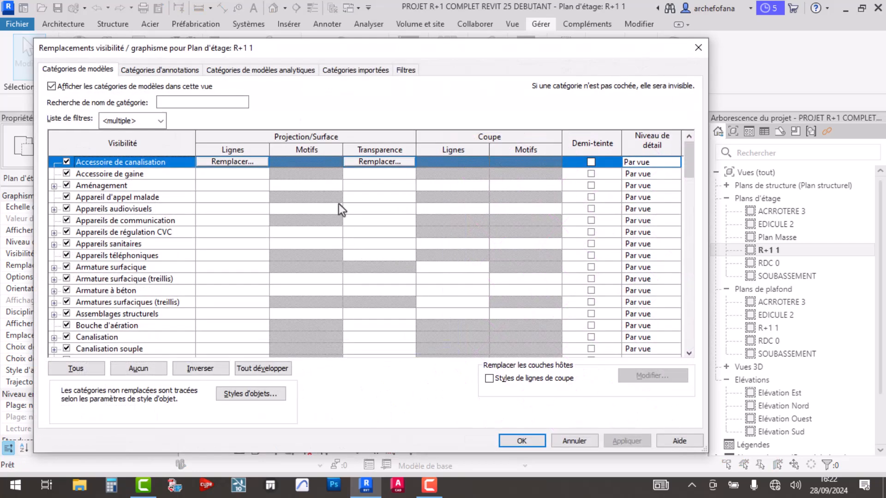
pyautogui.press('f')
pyautogui.press('f')
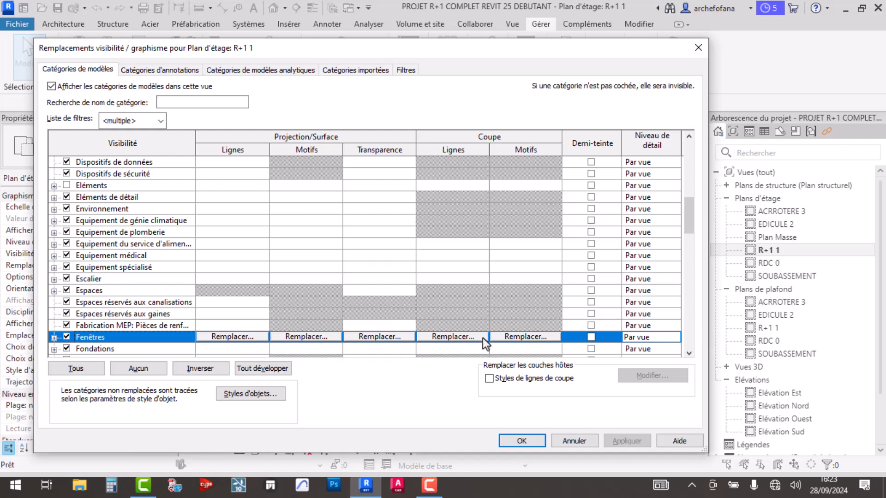
pyautogui.click(517, 338)
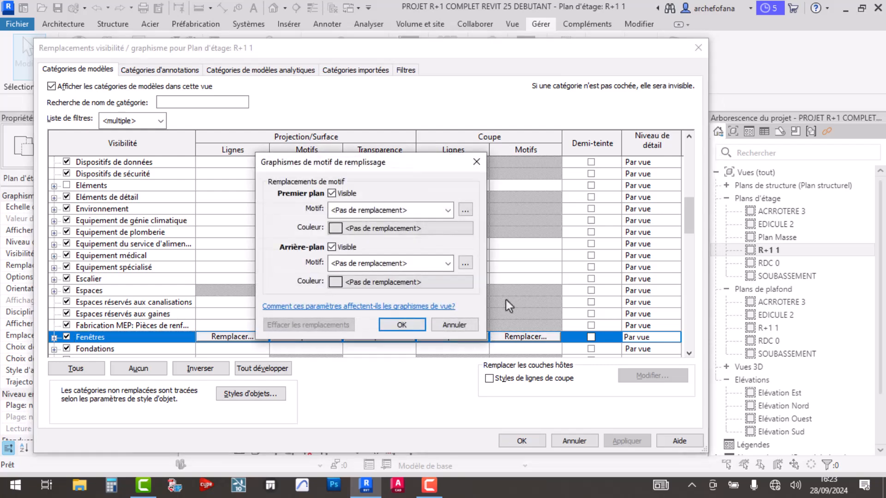
pyautogui.click(446, 212)
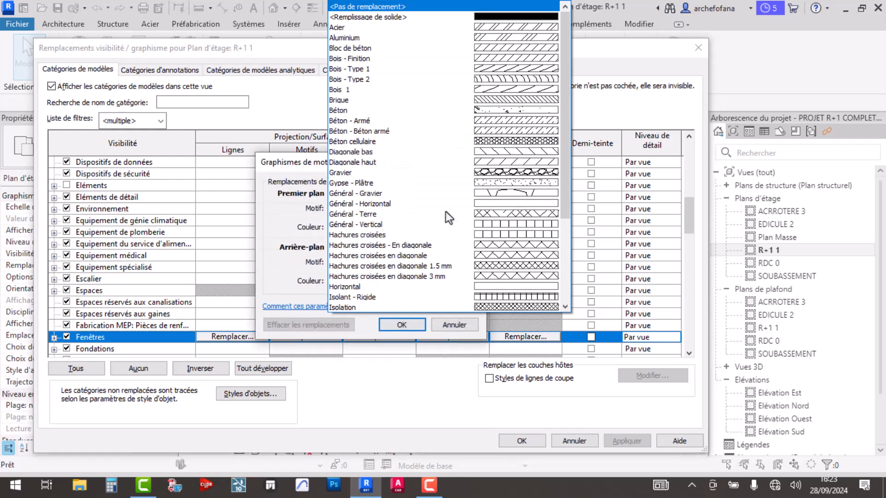
pyautogui.press('Escape')
pyautogui.click(421, 229)
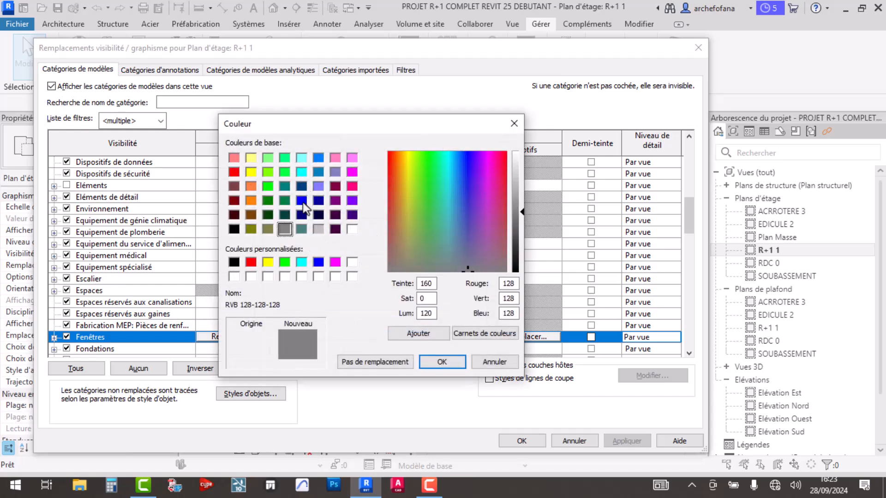
pyautogui.click(301, 201)
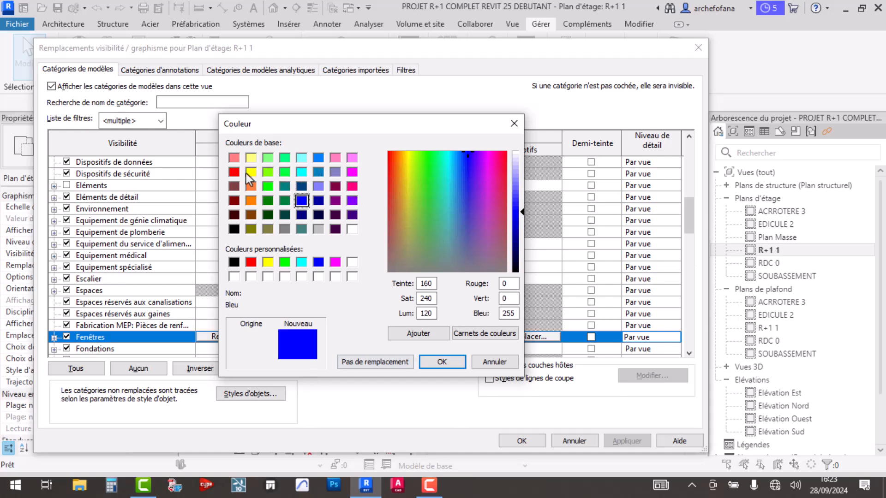
pyautogui.click(234, 172)
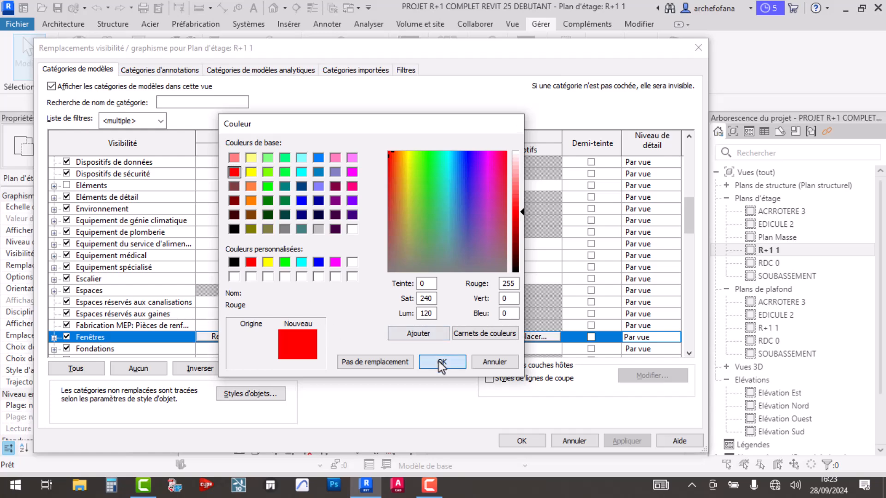
pyautogui.click(442, 362)
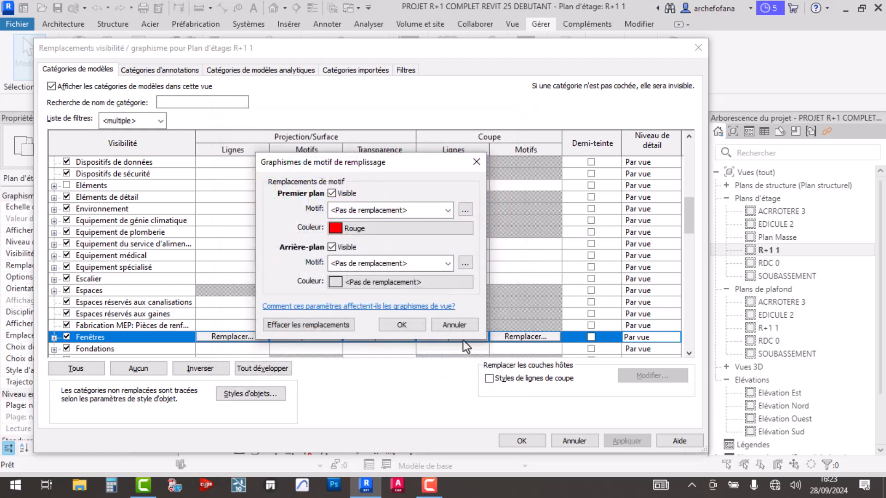
pyautogui.click(403, 325)
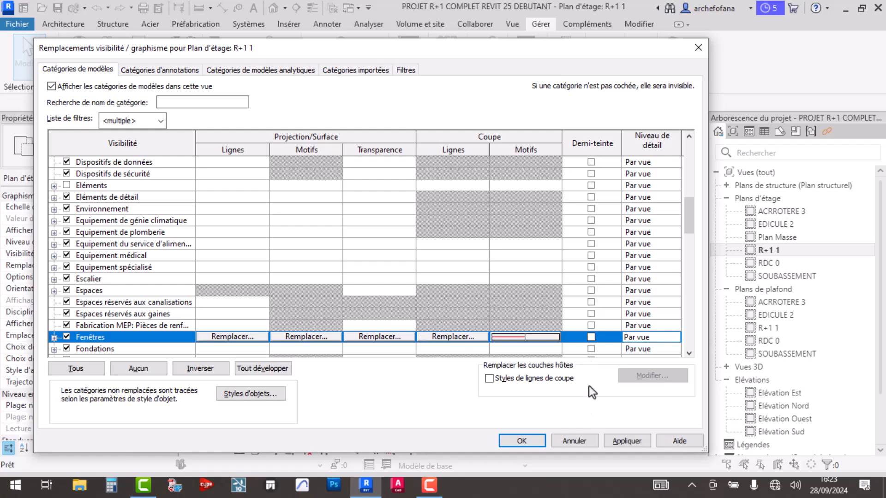
pyautogui.click(626, 441)
pyautogui.click(522, 441)
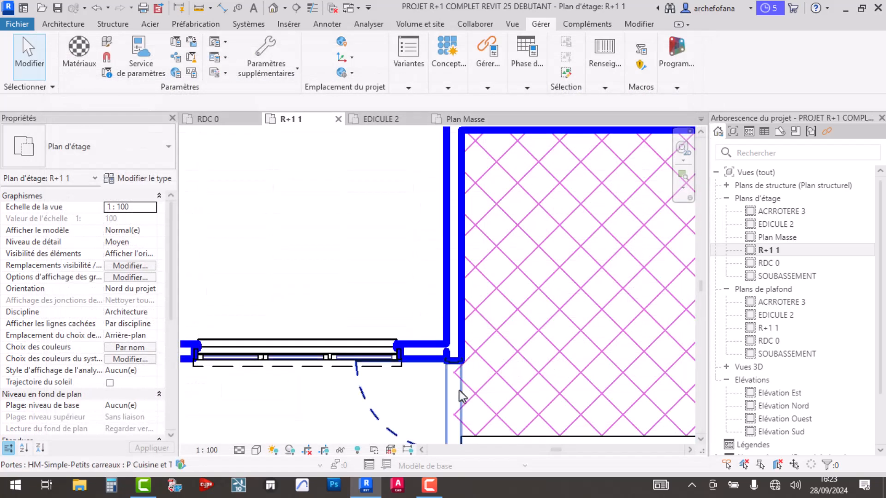
# Try the Réaliste visual style on the R+1 1 plan and inspect the walls around the SALON VIP window
pyautogui.scroll(3, 331, 337)
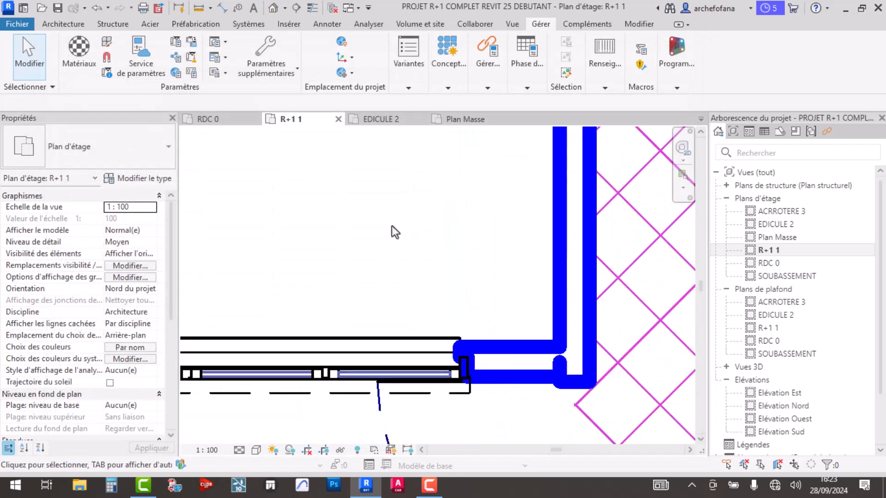
pyautogui.scroll(3, 366, 389)
pyautogui.scroll(-2, 423, 153)
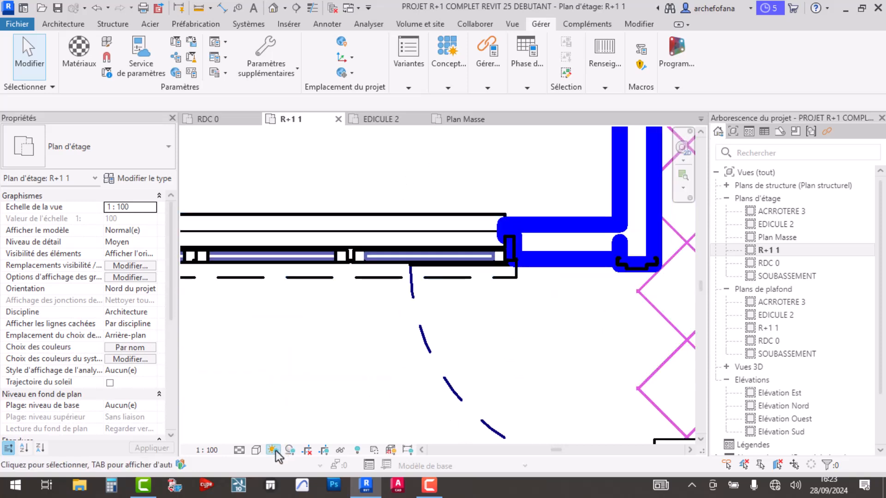
pyautogui.click(256, 449)
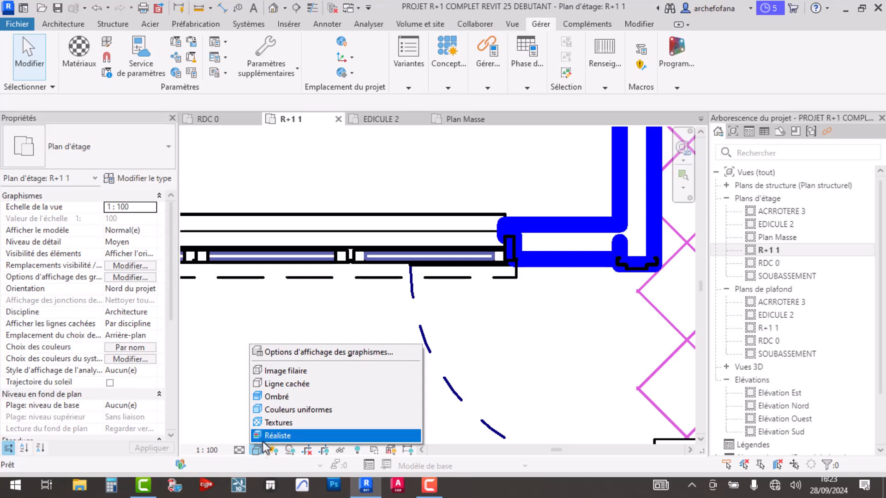
pyautogui.click(272, 436)
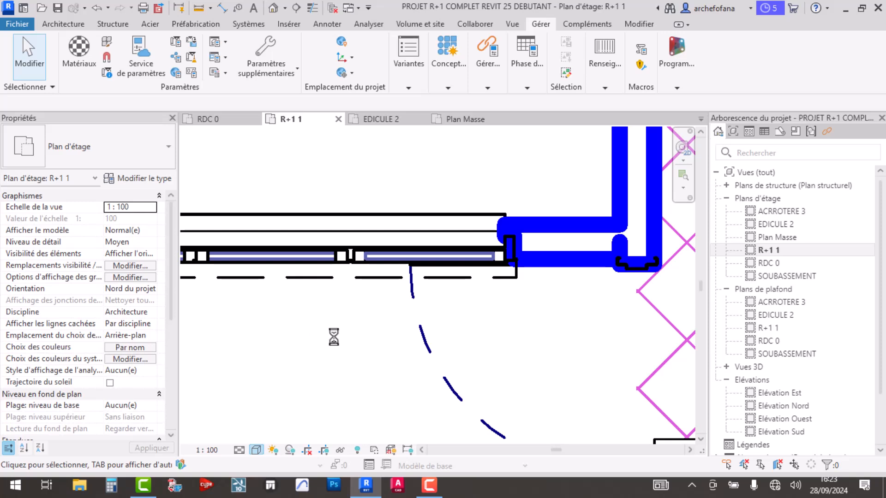
pyautogui.scroll(-4, 412, 275)
pyautogui.scroll(7, 292, 273)
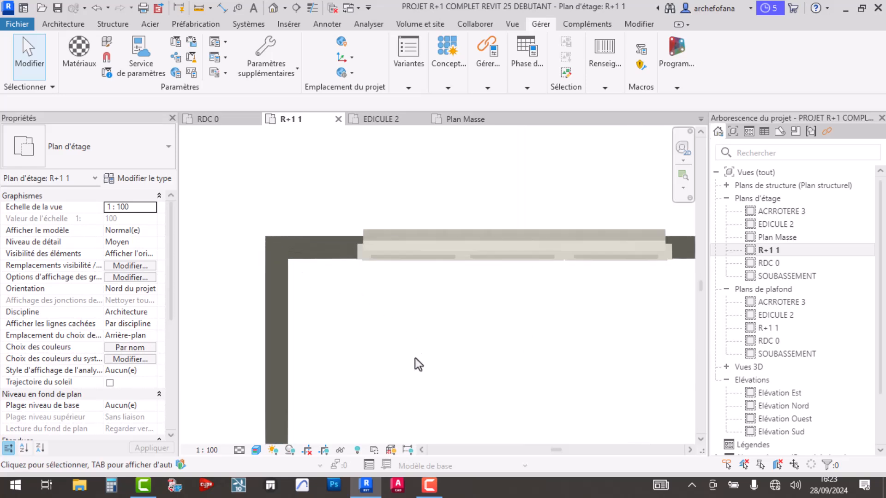
# Try the Couleurs uniformes and Ombré visual styles on the R+1 1 plan, and return it to Ligne cachée
pyautogui.click(260, 451)
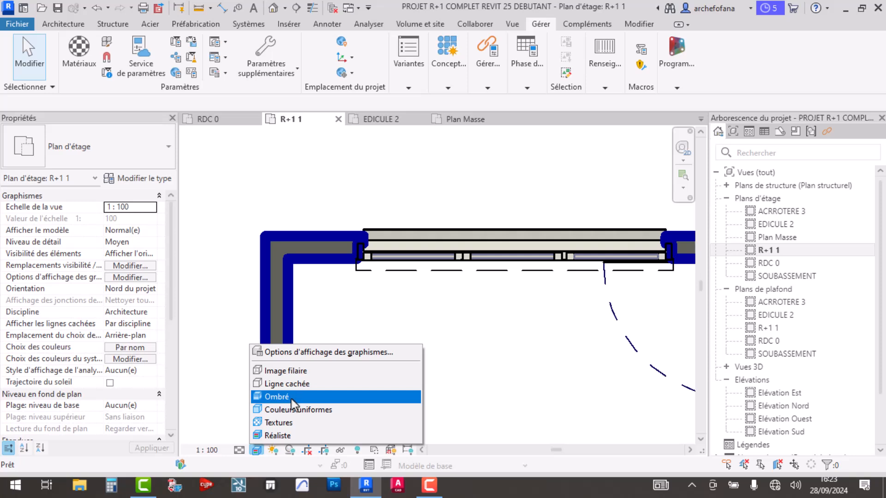
pyautogui.click(298, 411)
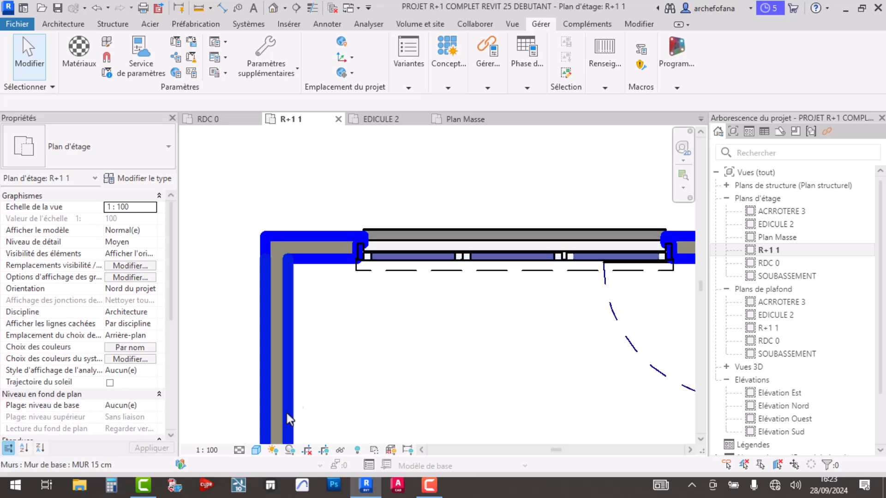
pyautogui.click(262, 449)
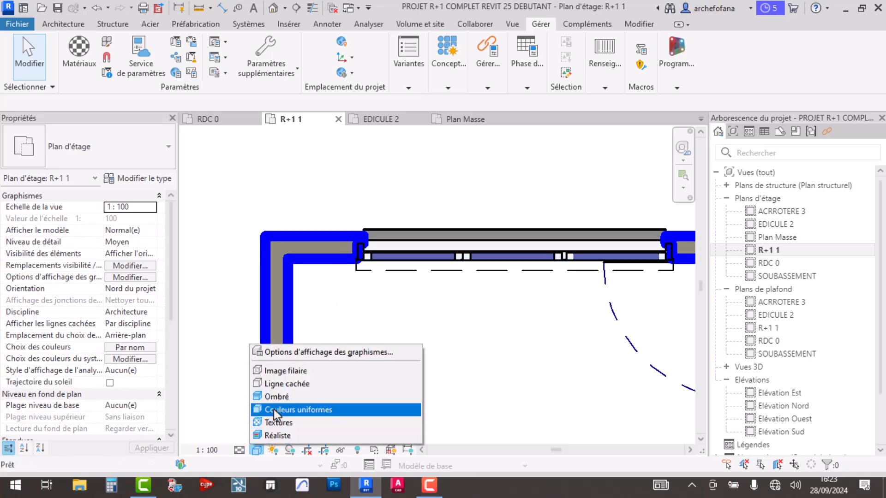
pyautogui.click(275, 408)
pyautogui.click(256, 450)
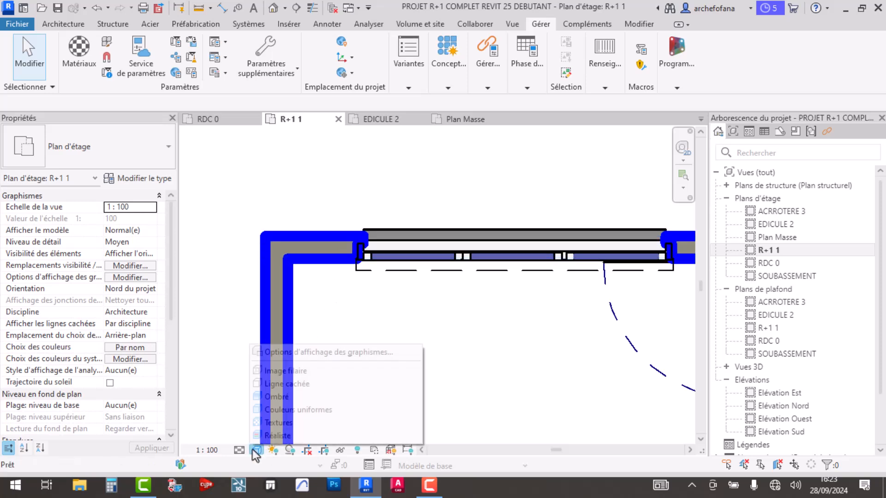
pyautogui.click(279, 396)
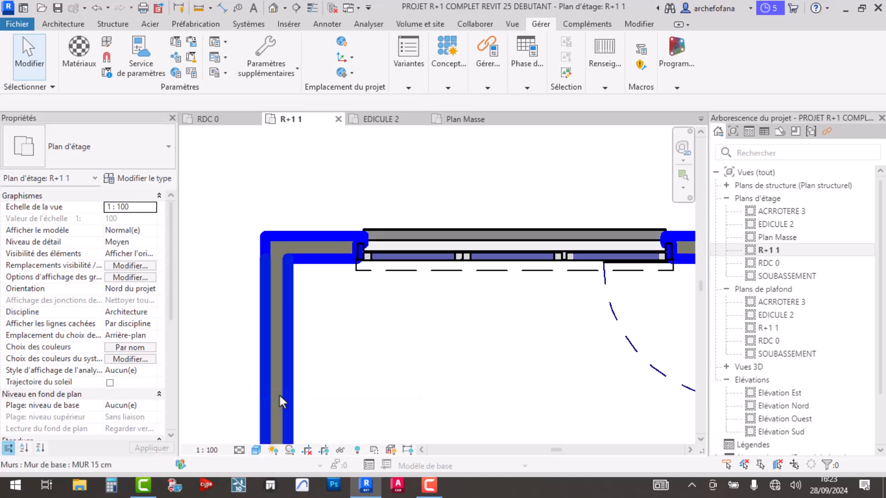
pyautogui.click(258, 450)
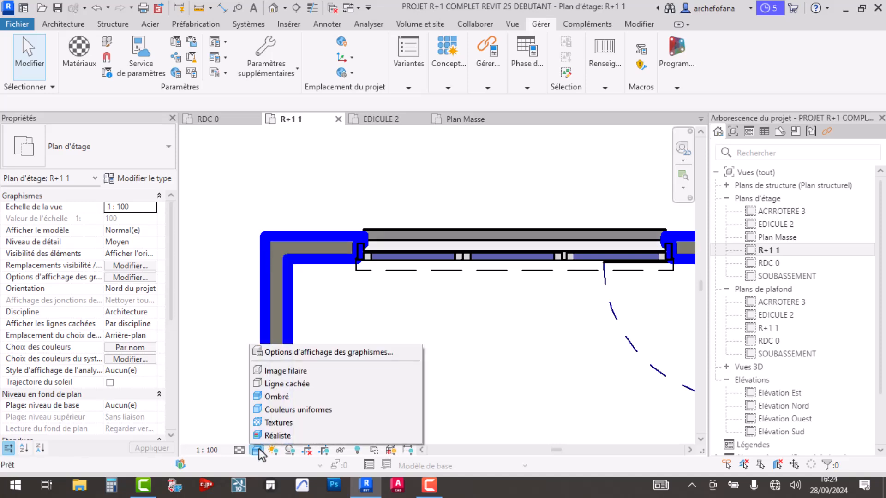
pyautogui.click(283, 384)
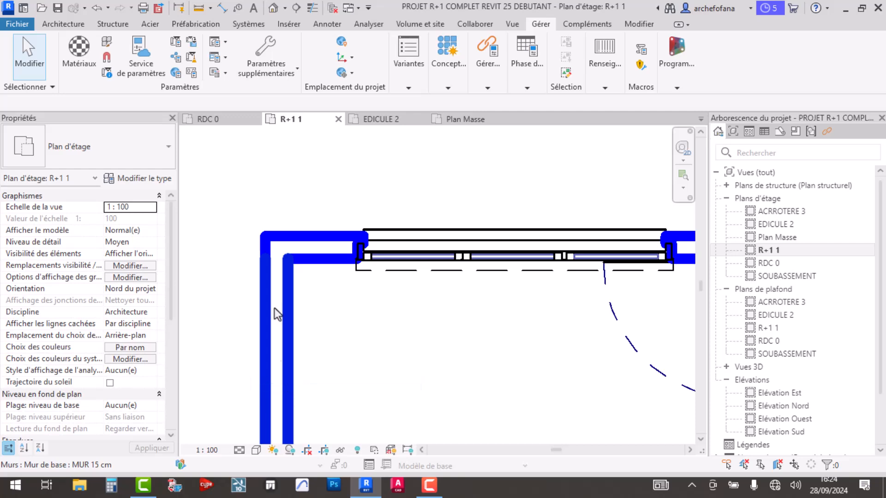
# Examine the walls, doors, windows and floor patterns across the R+1 1 plan, from the SALON VIP door to the bedrooms
pyautogui.scroll(-6, 325, 191)
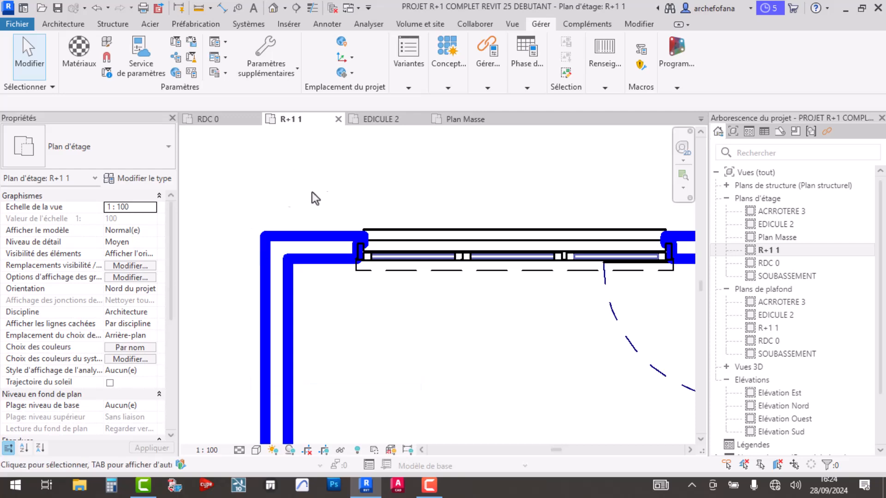
pyautogui.scroll(-2, 340, 284)
pyautogui.scroll(5, 375, 242)
pyautogui.scroll(3, 374, 257)
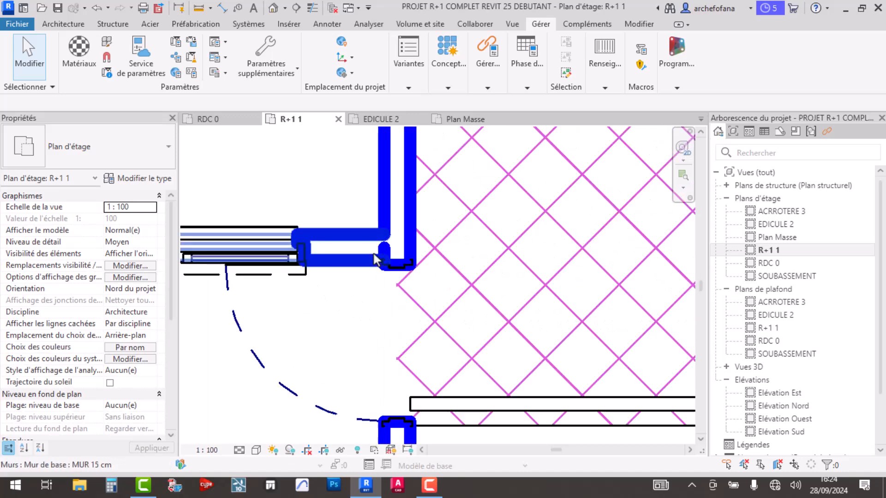
pyautogui.scroll(-2, 415, 329)
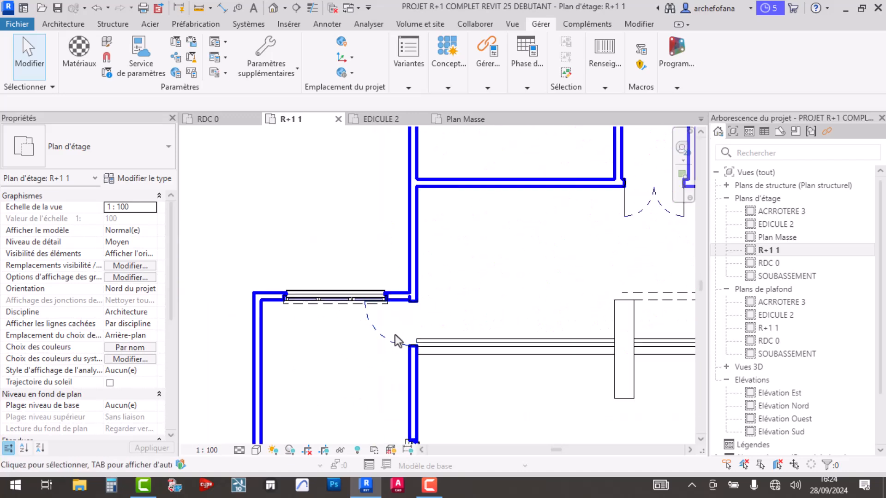
pyautogui.scroll(-7, 348, 262)
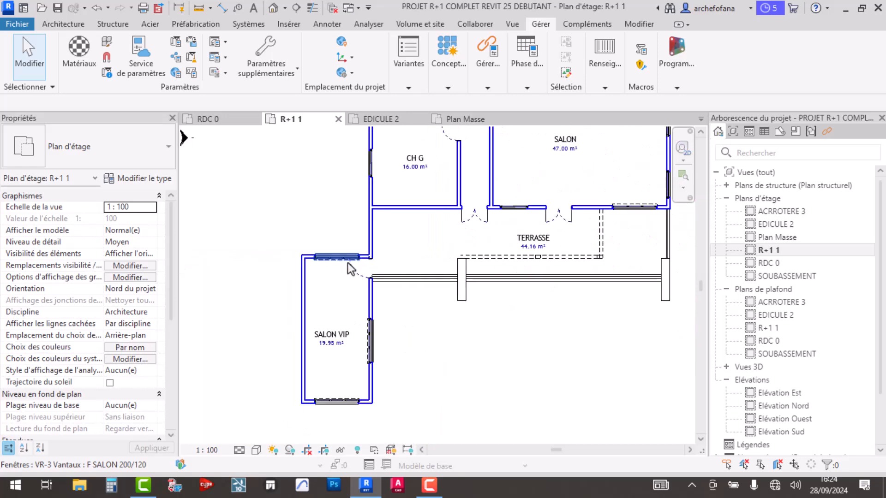
pyautogui.scroll(3, 457, 264)
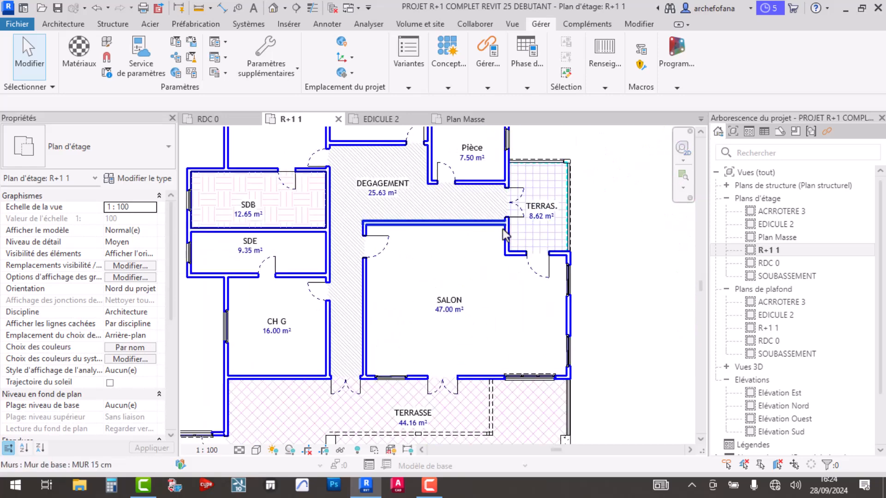
pyautogui.scroll(2, 546, 190)
pyautogui.scroll(1, 548, 190)
pyautogui.scroll(-4, 549, 190)
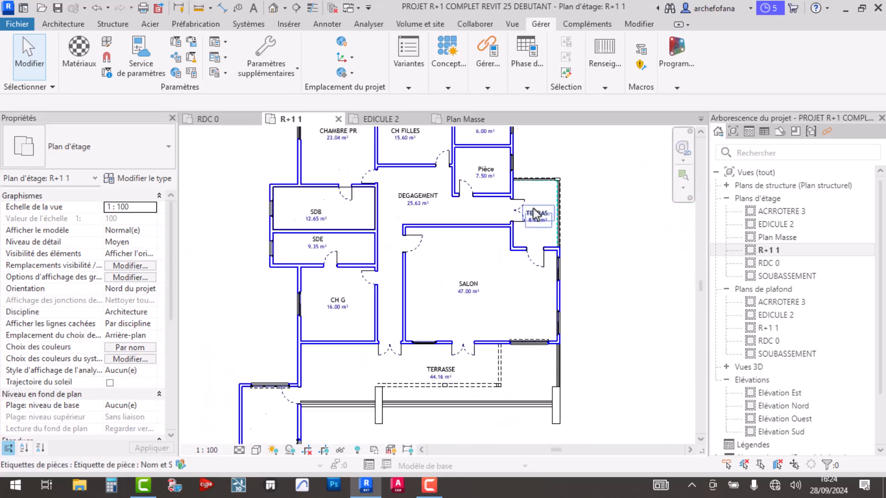
pyautogui.scroll(3, 340, 176)
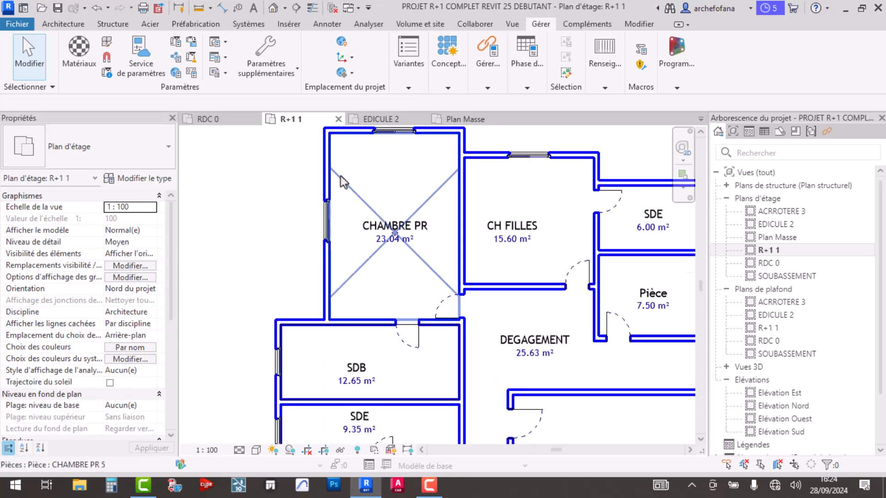
pyautogui.scroll(4, 315, 216)
pyautogui.scroll(-5, 335, 234)
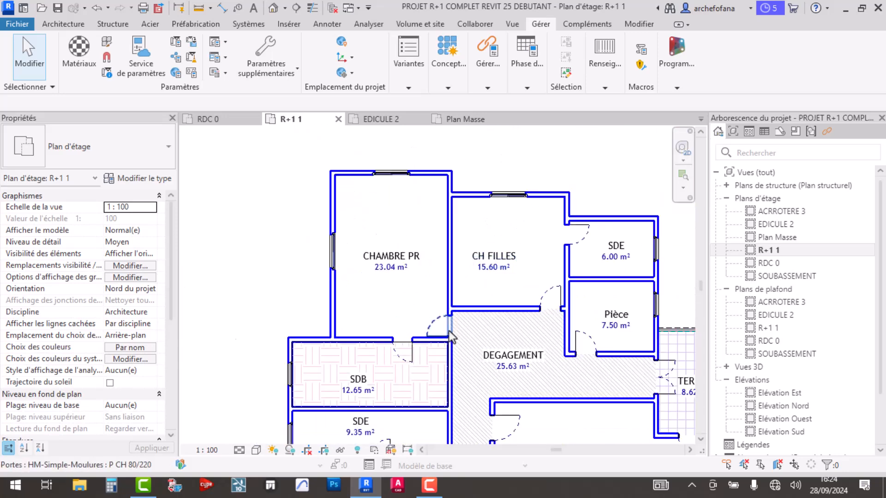
pyautogui.scroll(3, 425, 326)
pyautogui.scroll(-4, 397, 353)
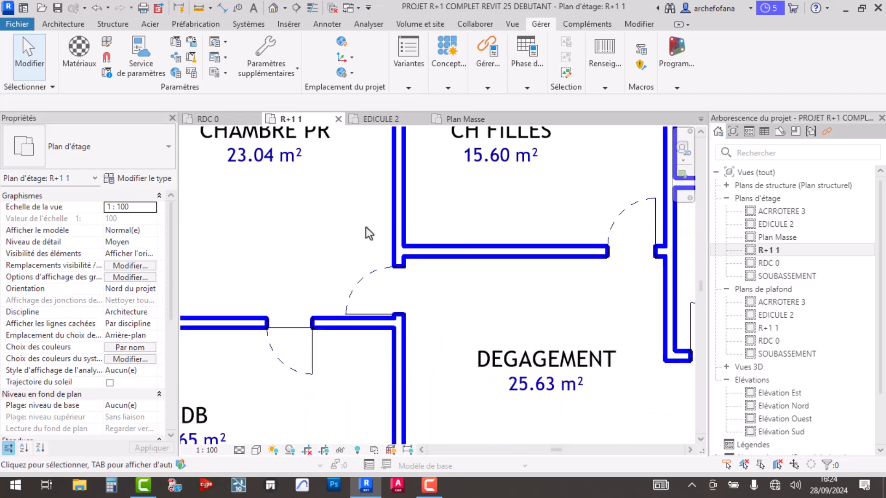
pyautogui.scroll(-4, 348, 215)
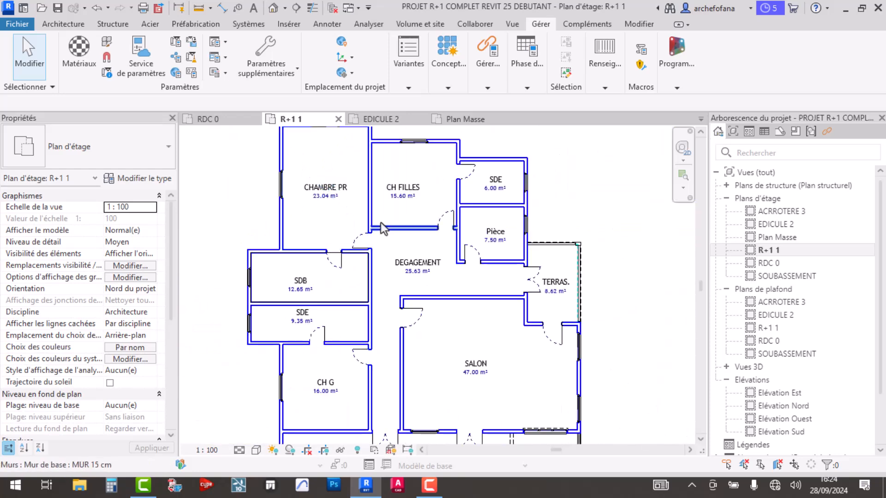
# Place a 3 mm text note reading "VUE EN PLAN R+1" below the floor plan
pyautogui.moveTo(431, 291); pyautogui.dragTo(468, 261, button='middle')
pyautogui.scroll(-1, 464, 277)
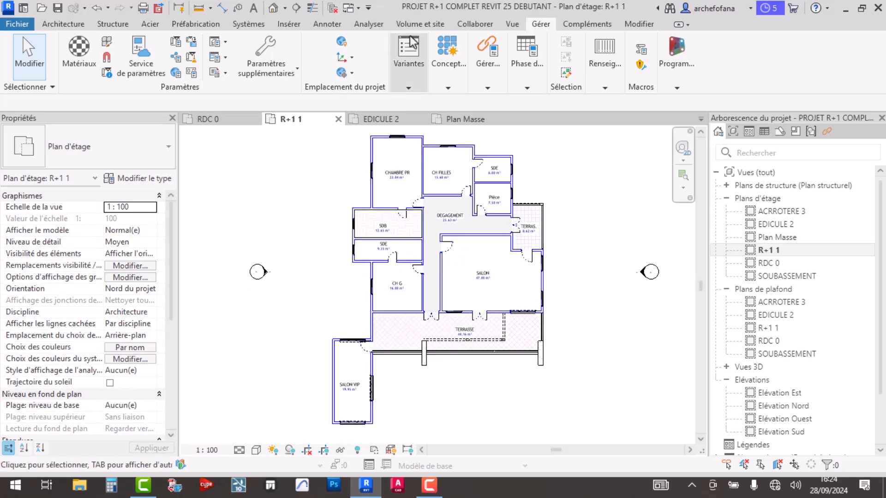
pyautogui.click(255, 8)
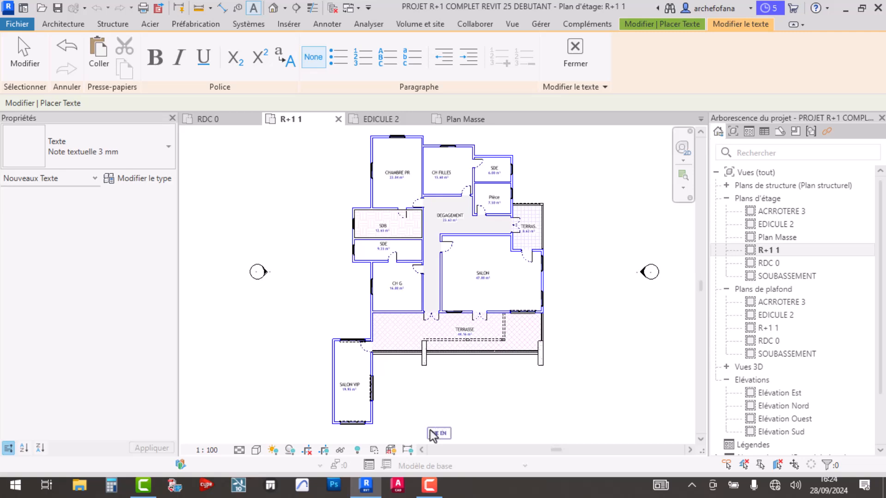
pyautogui.write('PLAN R+1')
pyautogui.click(493, 431)
pyautogui.scroll(5, 490, 416)
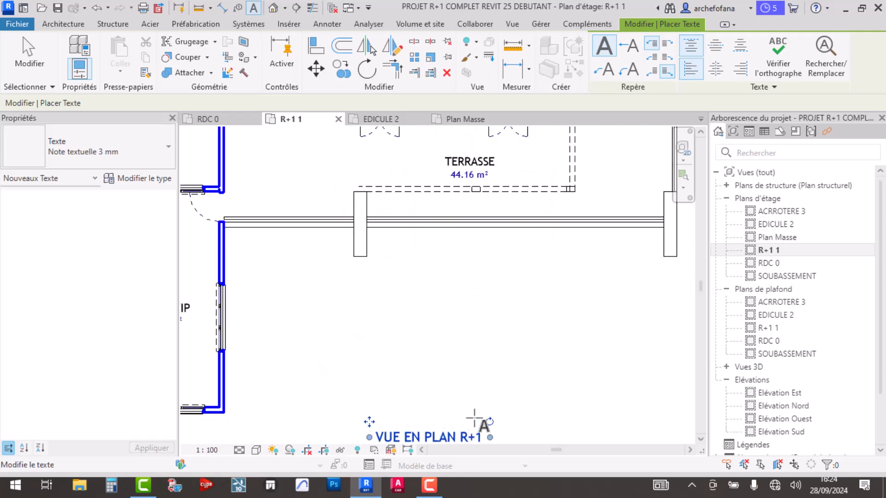
pyautogui.press('Escape')
# Format the whole "VUE EN PLAN R+1" text note as bold, italic and underlined
pyautogui.click(482, 364)
pyautogui.doubleClick(482, 365)
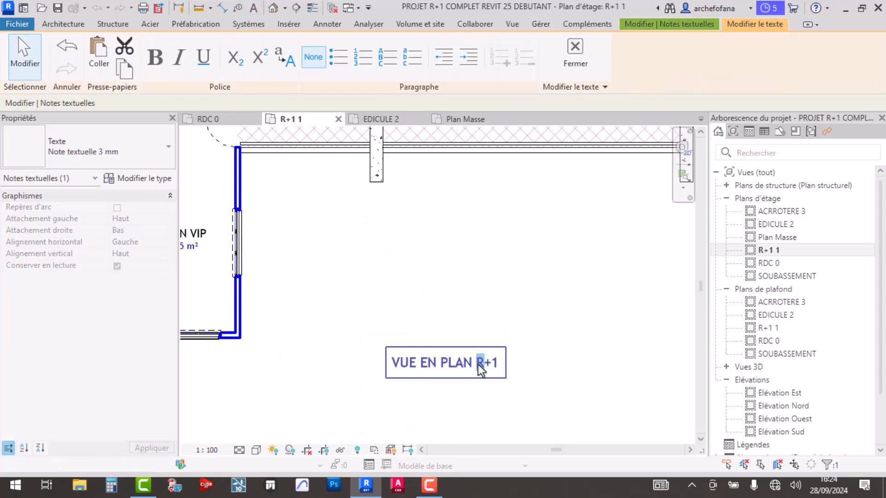
pyautogui.hotkey('ctrl', 'a')
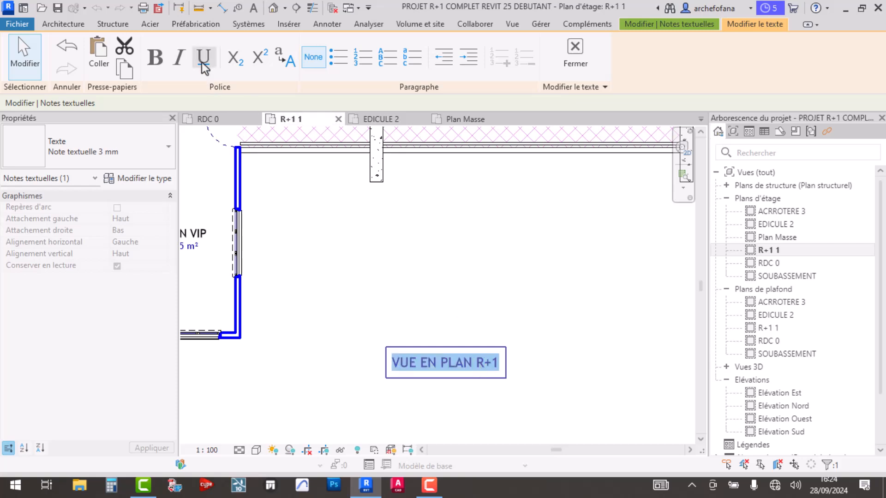
pyautogui.click(160, 59)
pyautogui.click(182, 62)
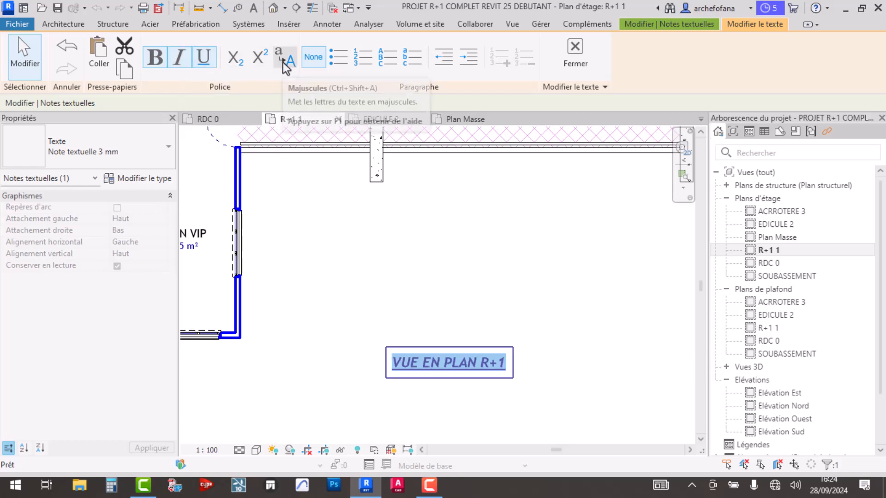
pyautogui.click(515, 279)
pyautogui.scroll(-3, 515, 279)
pyautogui.click(515, 279)
# Configure the PDF print setup as A4 portrait at 100% zoom and save it as "Microsoft Print to PDF_ParDéfaut 1"
pyautogui.scroll(-2, 515, 278)
pyautogui.scroll(4, 420, 326)
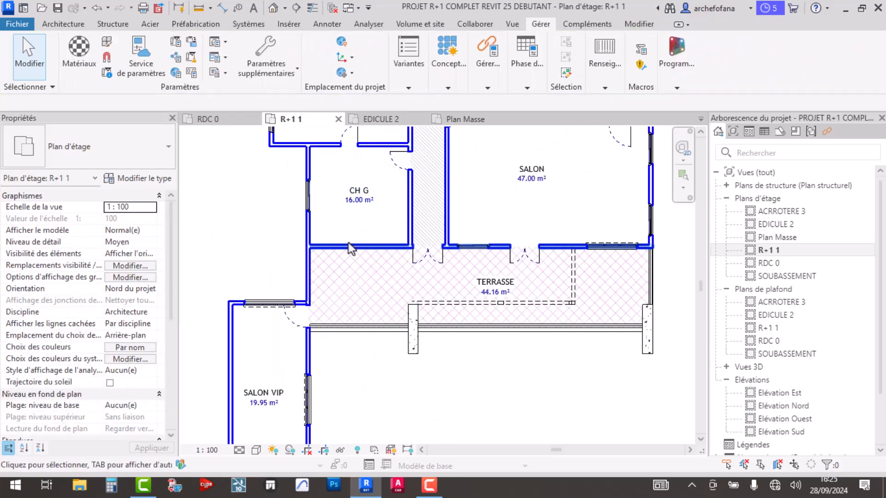
pyautogui.scroll(-5, 336, 367)
pyautogui.scroll(2, 445, 302)
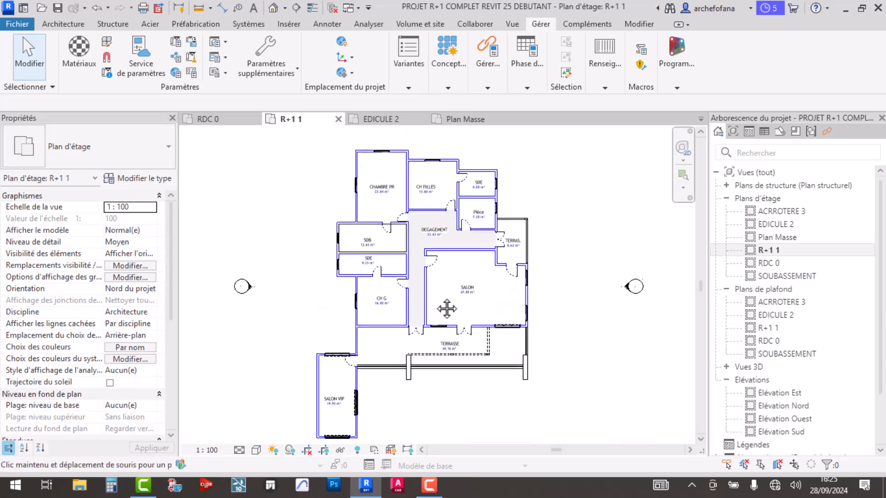
pyautogui.moveTo(434, 306); pyautogui.dragTo(433, 295, button='middle')
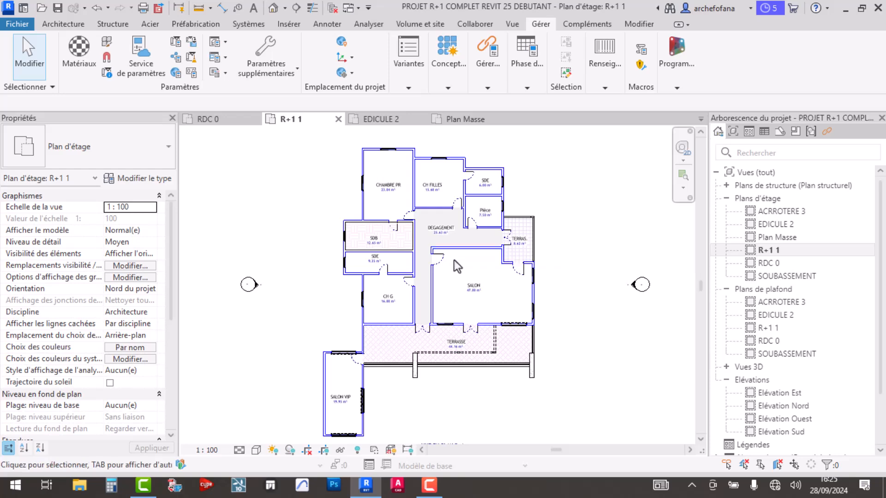
pyautogui.hotkey('ctrl', 'p')
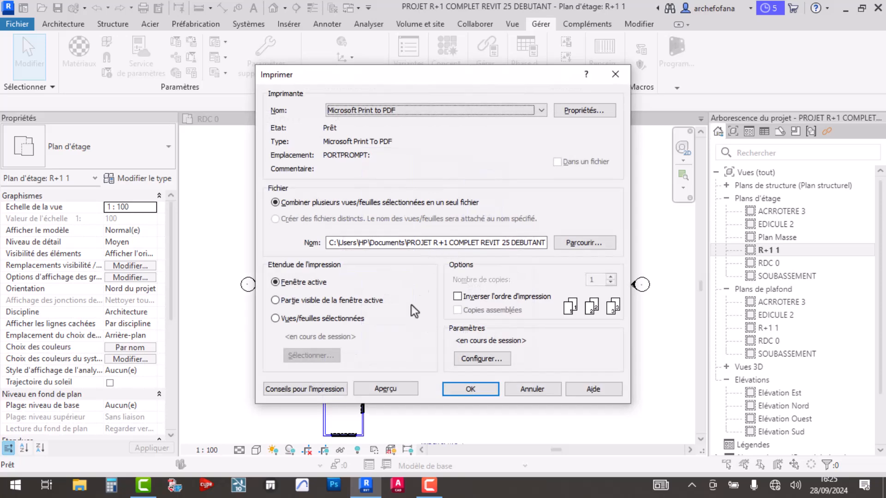
pyautogui.click(471, 357)
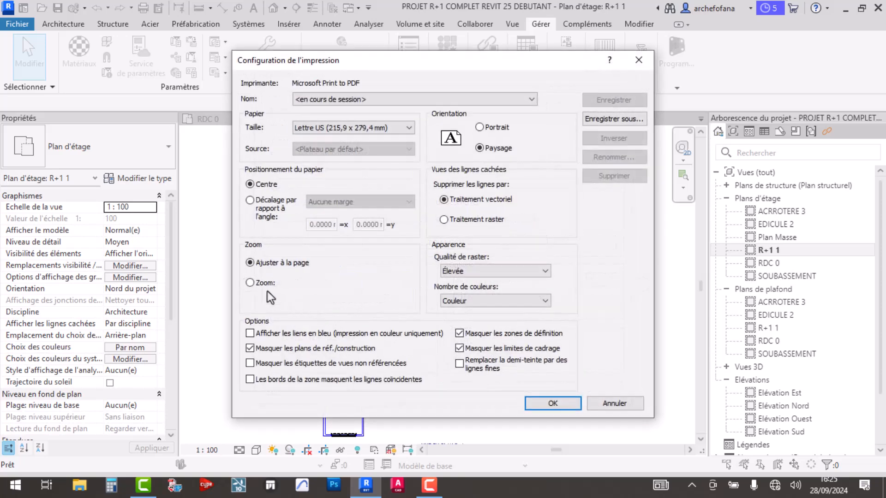
pyautogui.click(265, 286)
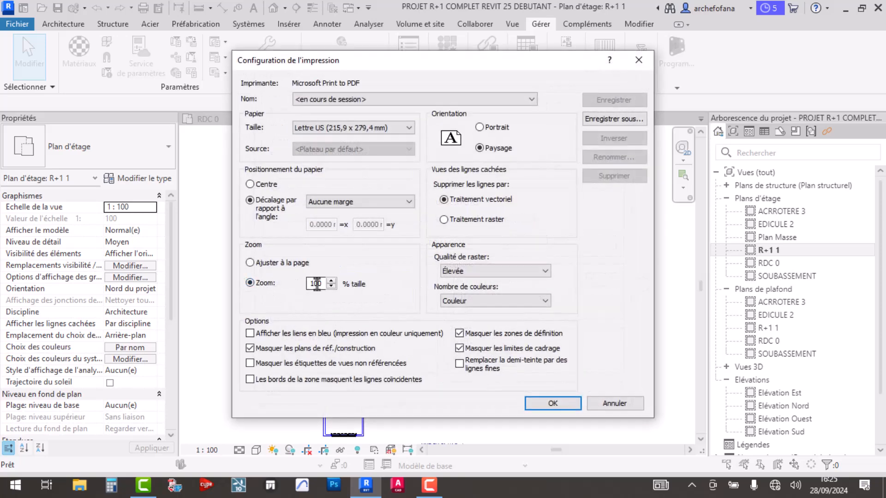
pyautogui.click(360, 132)
pyautogui.click(307, 189)
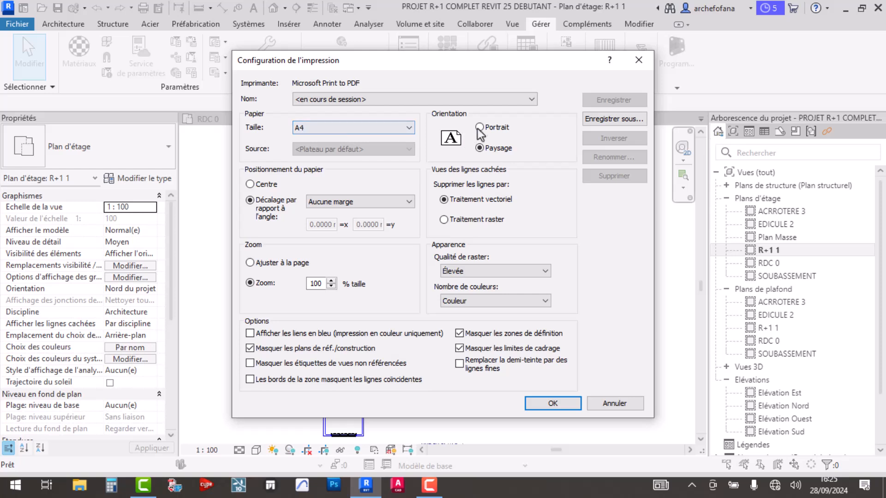
pyautogui.click(556, 402)
pyautogui.click(410, 257)
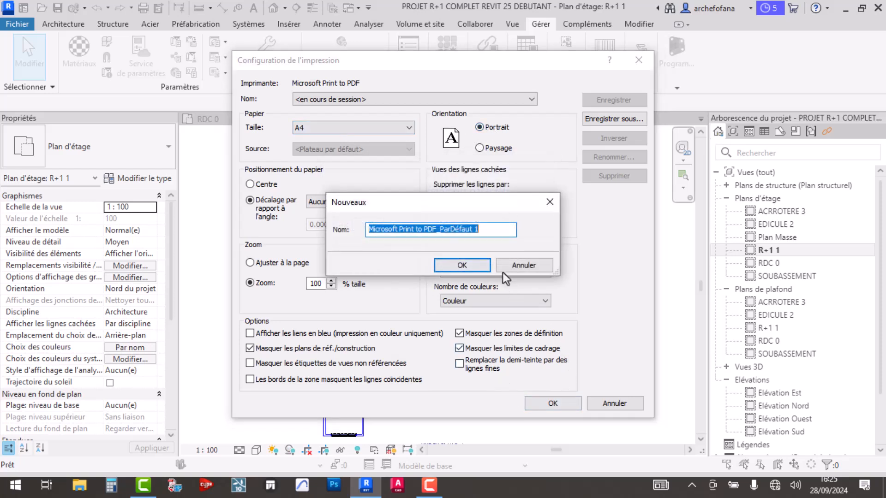
pyautogui.click(471, 266)
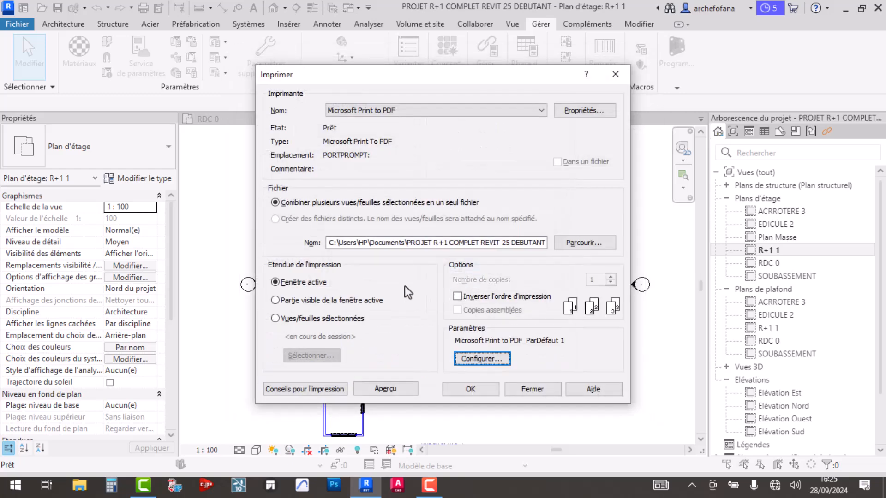
# Preview how the R+1 1 plan fits the A4 portrait page, and return to the plan
pyautogui.click(386, 389)
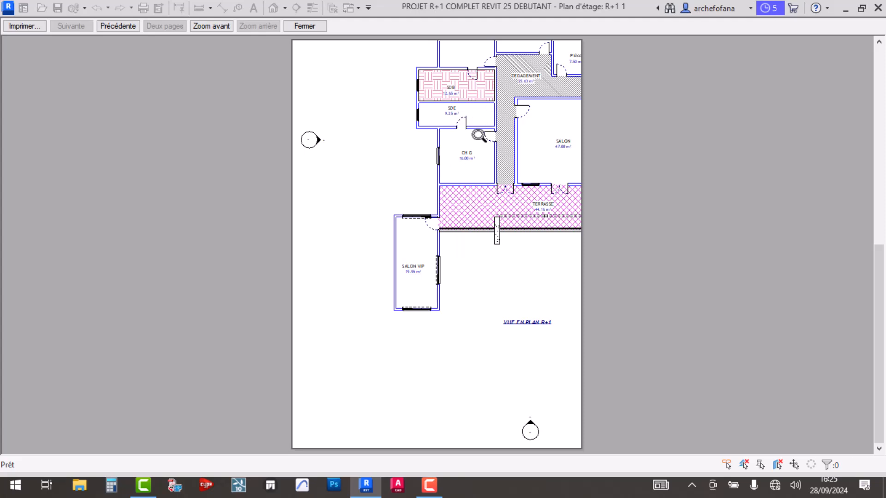
pyautogui.click(306, 27)
# Move the north elevation marker closer to the upper side of the floor plan
pyautogui.scroll(-2, 467, 256)
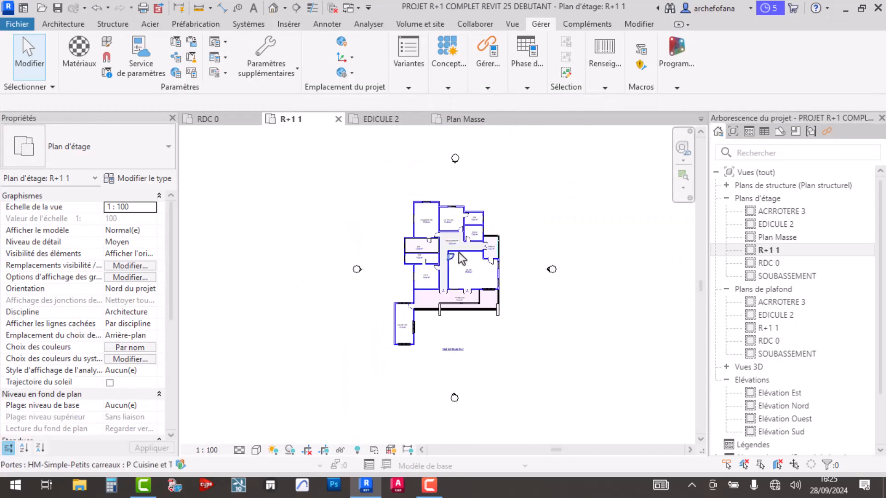
pyautogui.click(455, 159)
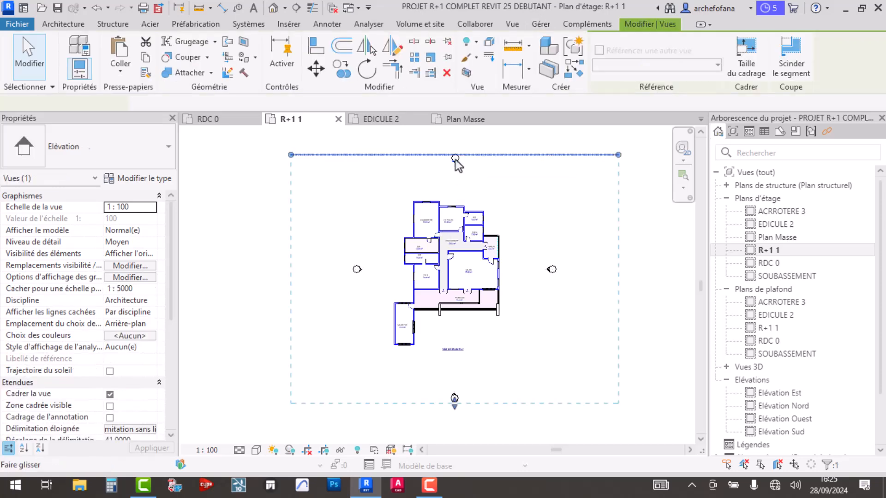
pyautogui.click(437, 144)
pyautogui.moveTo(437, 144)
pyautogui.mouseDown()
pyautogui.moveTo(478, 177)
pyautogui.moveTo(439, 174)
pyautogui.moveTo(446, 181)
pyautogui.mouseUp()
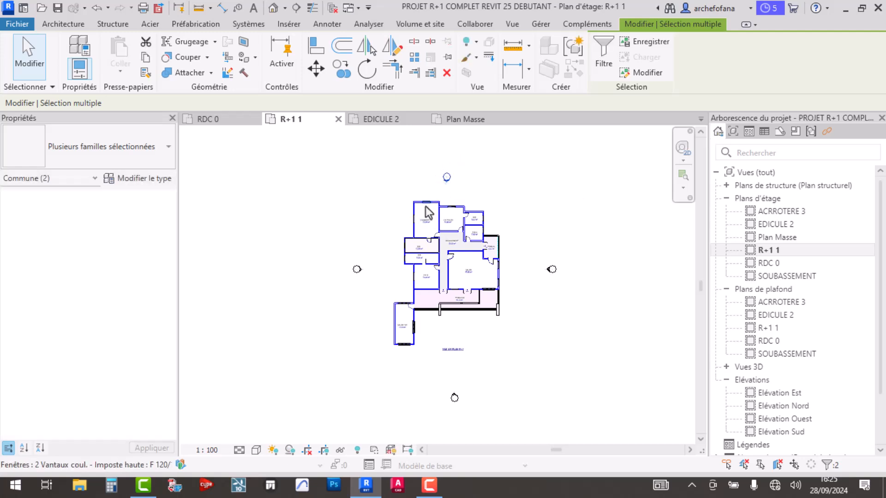
pyautogui.press('Escape')
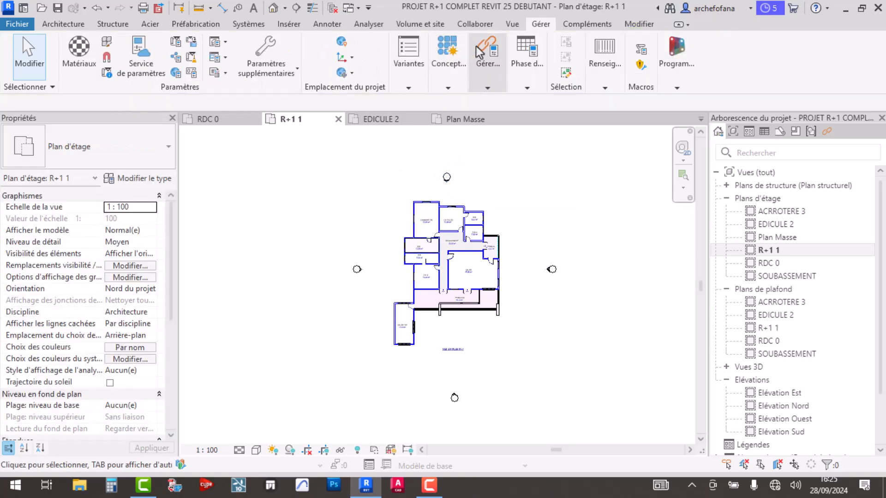
# Draw a rectangular frame of detail lines in the Lignes fines style around the whole floor plan and its title
pyautogui.click(605, 65)
pyautogui.click(631, 24)
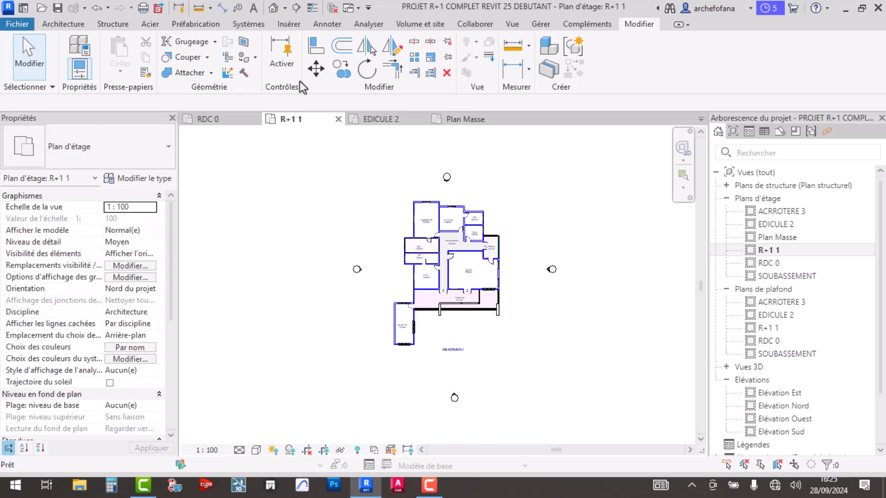
pyautogui.press('d')
pyautogui.press('l')
pyautogui.click(613, 43)
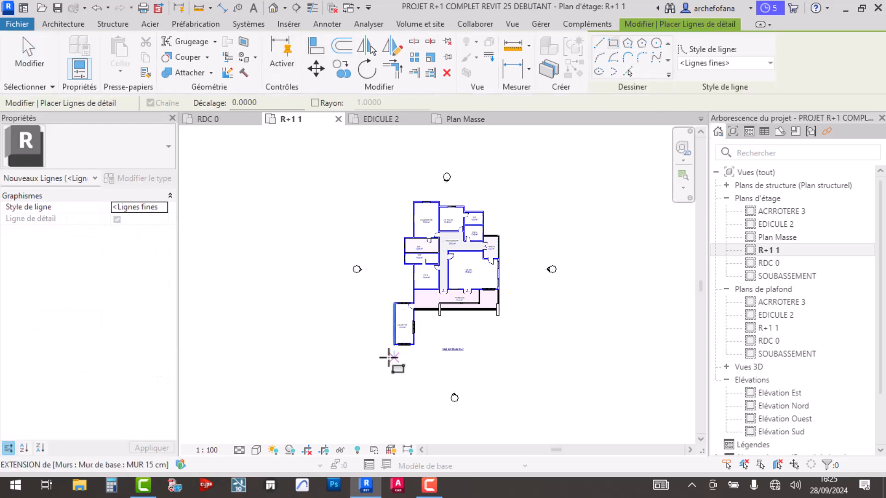
pyautogui.scroll(4, 390, 357)
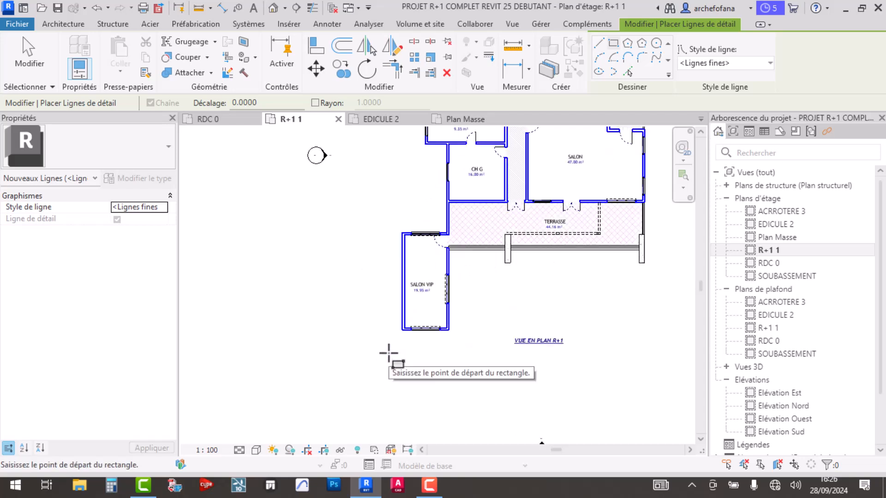
pyautogui.click(389, 353)
pyautogui.scroll(-3, 364, 373)
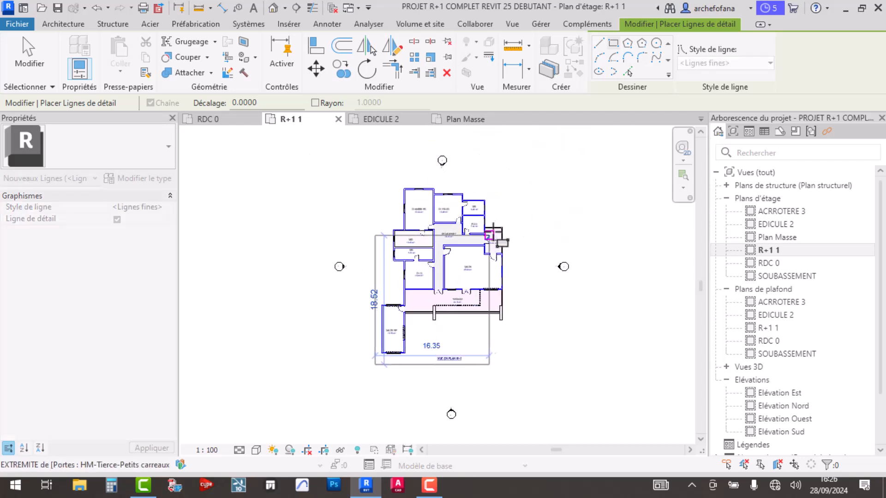
pyautogui.click(508, 176)
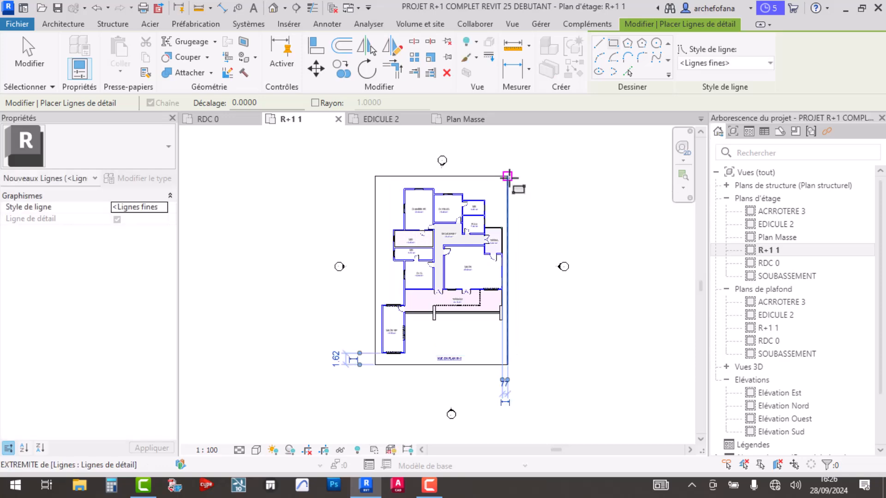
pyautogui.press('Escape')
pyautogui.press('Escape')
# Move the north elevation marker and the east elevation marker closer to the rectangular frame
pyautogui.scroll(3, 436, 158)
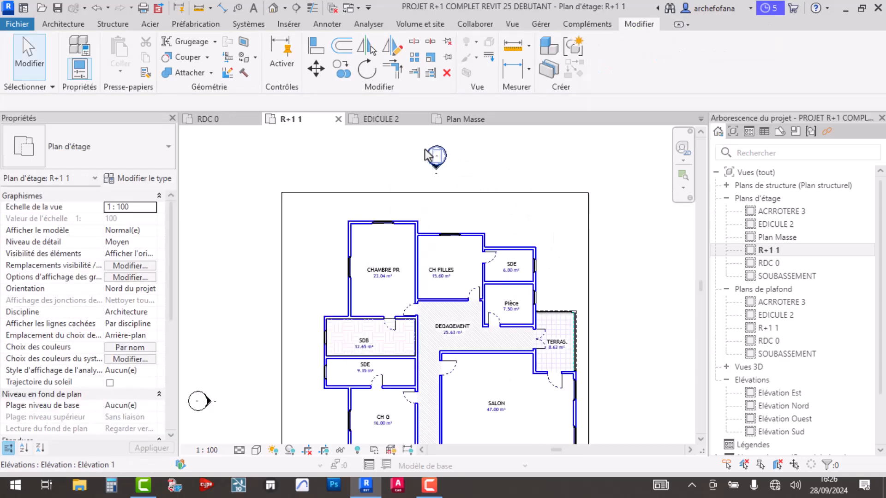
pyautogui.scroll(-2, 429, 156)
pyautogui.moveTo(408, 154)
pyautogui.mouseDown()
pyautogui.moveTo(469, 181)
pyautogui.moveTo(448, 185)
pyautogui.mouseUp()
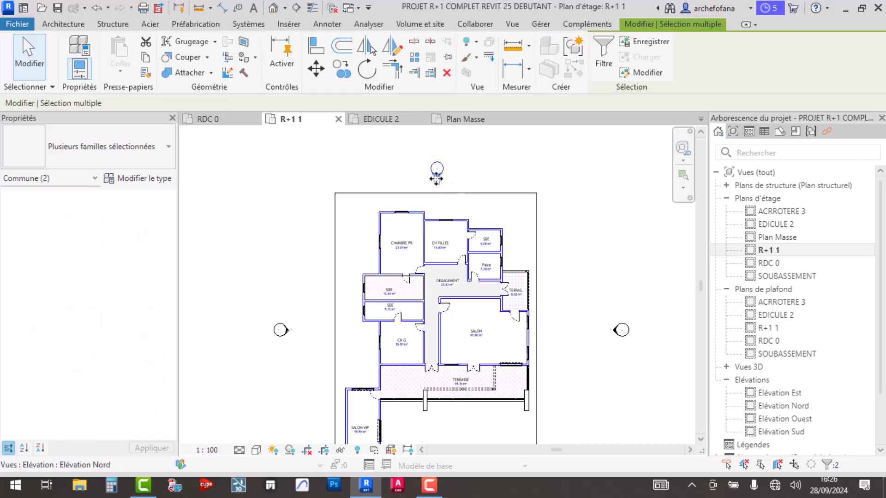
pyautogui.scroll(2, 434, 184)
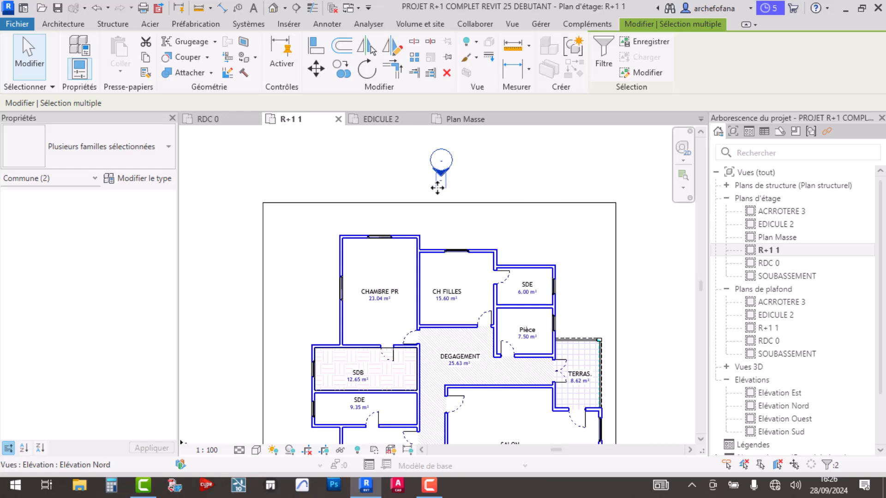
pyautogui.moveTo(443, 178); pyautogui.dragTo(438, 193)
pyautogui.scroll(-2, 444, 158)
pyautogui.moveTo(573, 276); pyautogui.dragTo(637, 342)
pyautogui.moveTo(595, 300); pyautogui.dragTo(544, 313)
pyautogui.press('Escape')
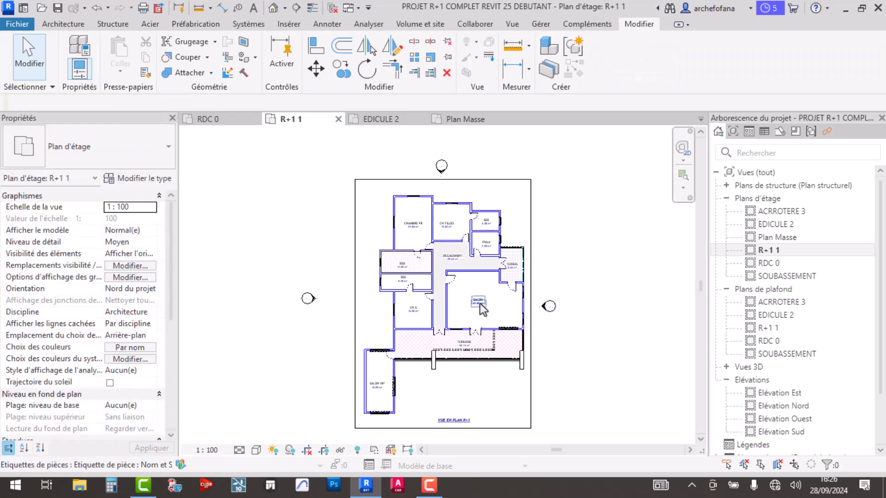
# Move the west and south elevation markers in close to the rectangular frame
pyautogui.moveTo(289, 276); pyautogui.dragTo(338, 344)
pyautogui.moveTo(308, 299); pyautogui.dragTo(336, 302)
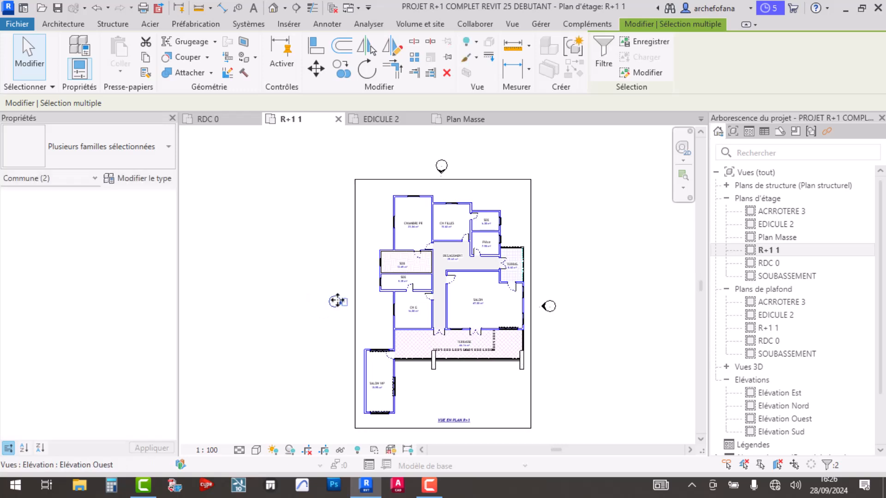
pyautogui.scroll(-3, 393, 252)
pyautogui.scroll(4, 431, 411)
pyautogui.moveTo(417, 373); pyautogui.dragTo(441, 396)
pyautogui.moveTo(461, 432); pyautogui.dragTo(398, 304)
pyautogui.scroll(-2, 398, 303)
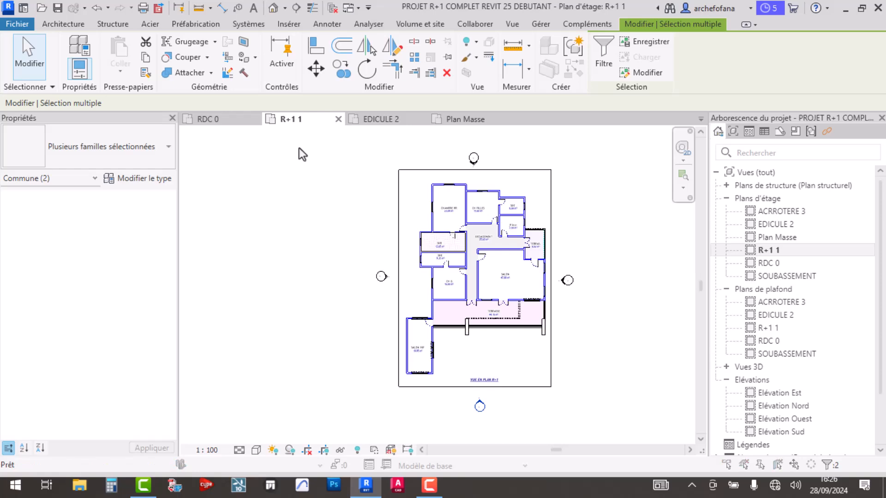
# Preview the framed R+1 1 plan on the A4 page again, and return to the plan
pyautogui.hotkey('ctrl', 'p')
pyautogui.click(400, 390)
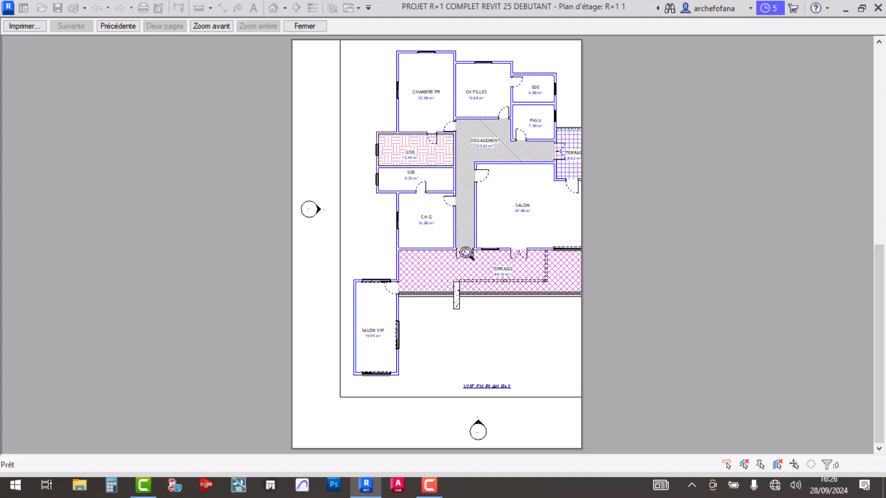
pyautogui.click(305, 26)
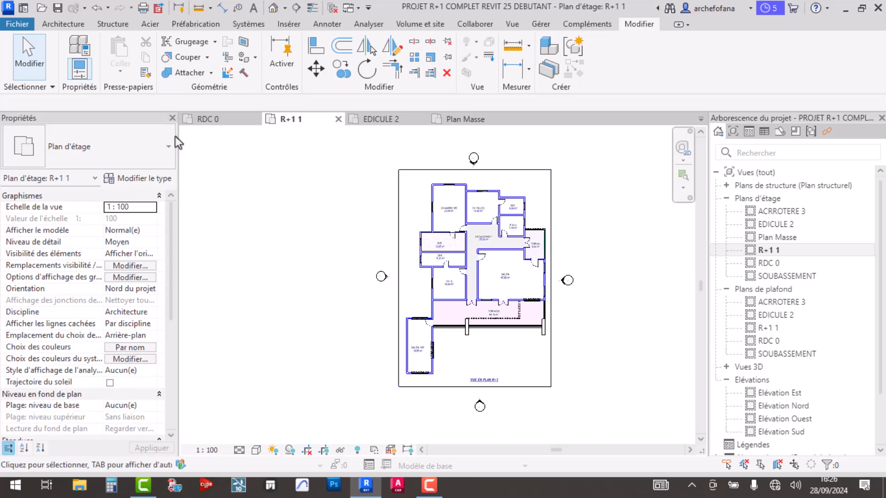
# Start an aligned dimension on the wall faces with the pick option set to Références individuelles
pyautogui.click(224, 9)
pyautogui.scroll(3, 397, 162)
pyautogui.scroll(1, 417, 348)
pyautogui.moveTo(417, 348); pyautogui.dragTo(388, 227, button='middle')
pyautogui.click(265, 106)
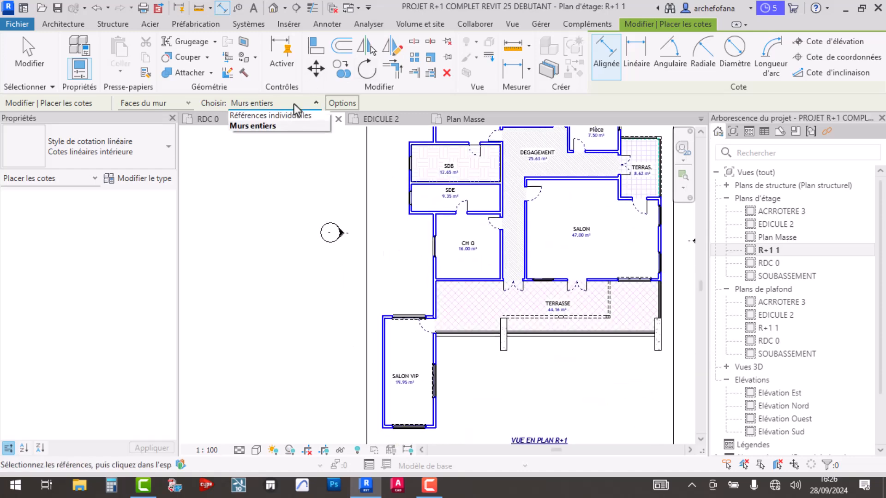
pyautogui.click(290, 121)
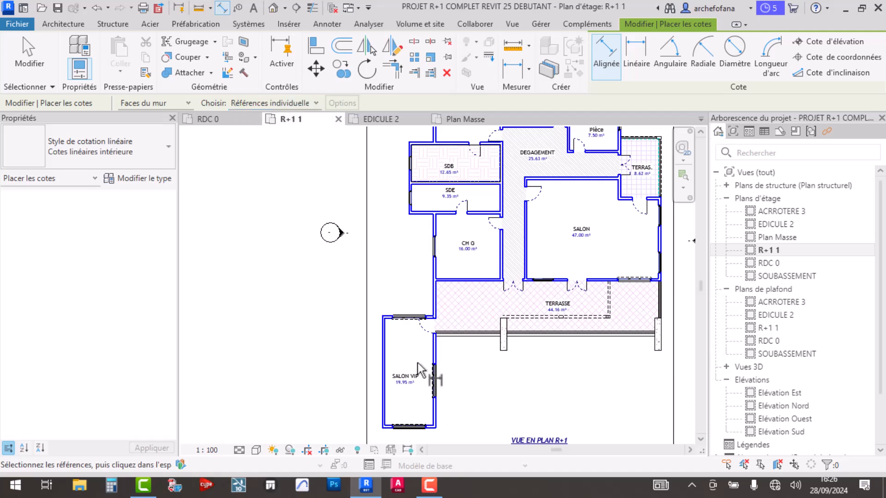
pyautogui.scroll(6, 384, 318)
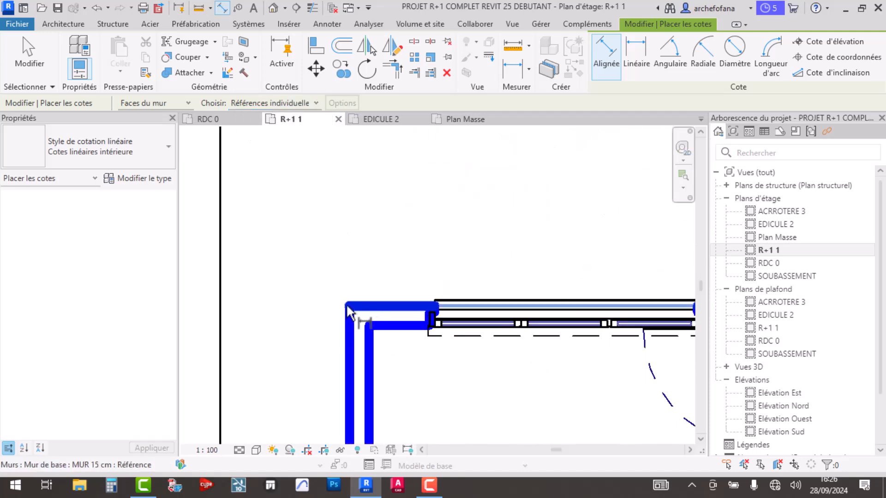
pyautogui.scroll(-6, 323, 305)
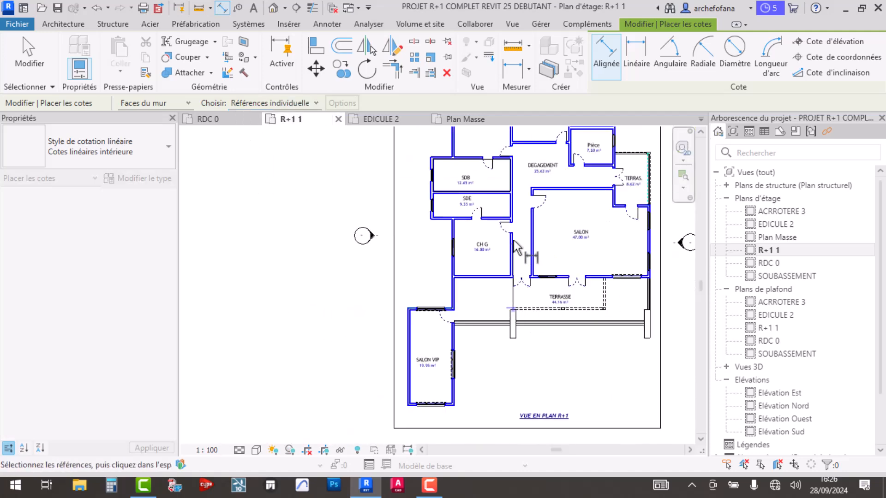
pyautogui.scroll(-3, 517, 223)
pyautogui.moveTo(543, 225); pyautogui.dragTo(555, 269, button='middle')
pyautogui.scroll(1, 564, 215)
pyautogui.scroll(7, 563, 215)
pyautogui.scroll(-5, 551, 220)
pyautogui.scroll(8, 553, 298)
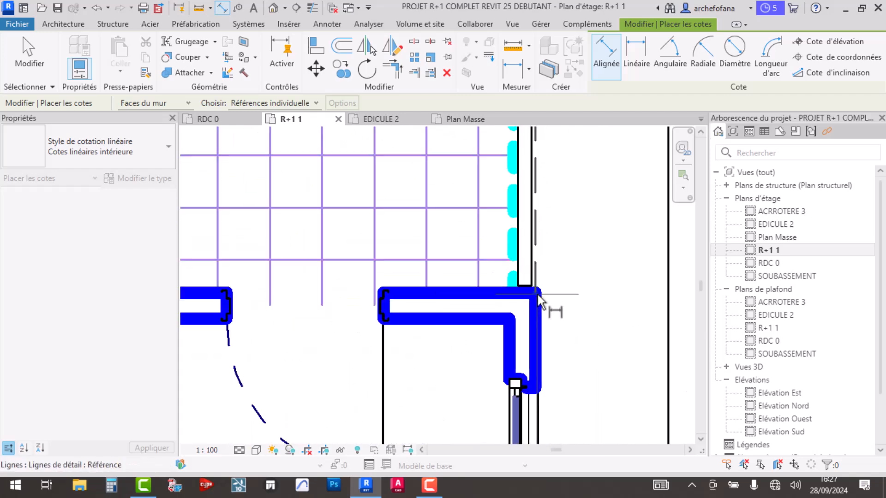
pyautogui.scroll(-8, 494, 207)
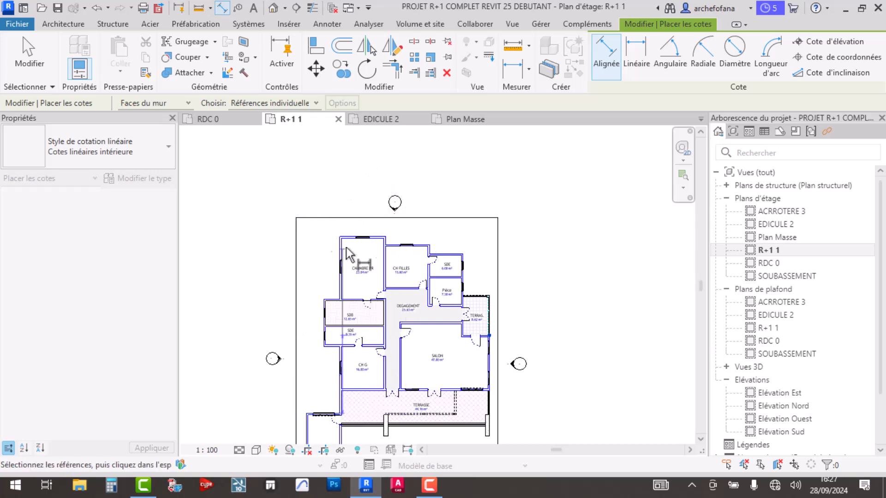
pyautogui.scroll(-3, 376, 263)
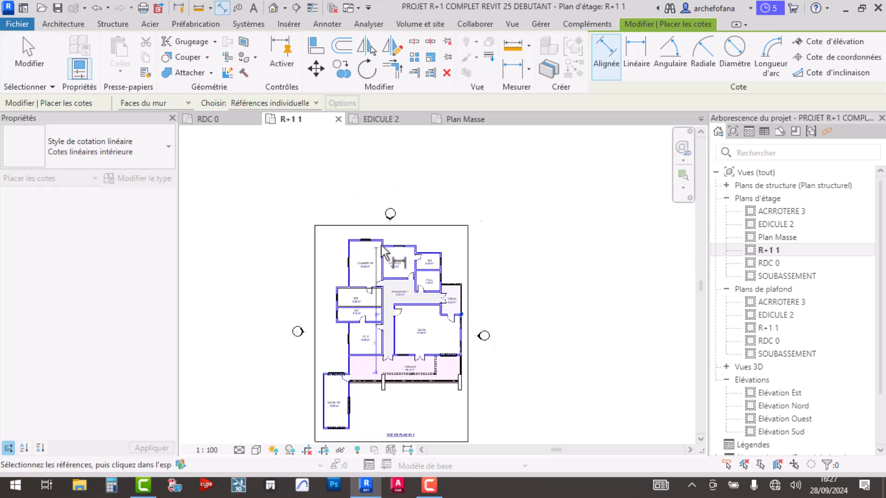
pyautogui.click(317, 103)
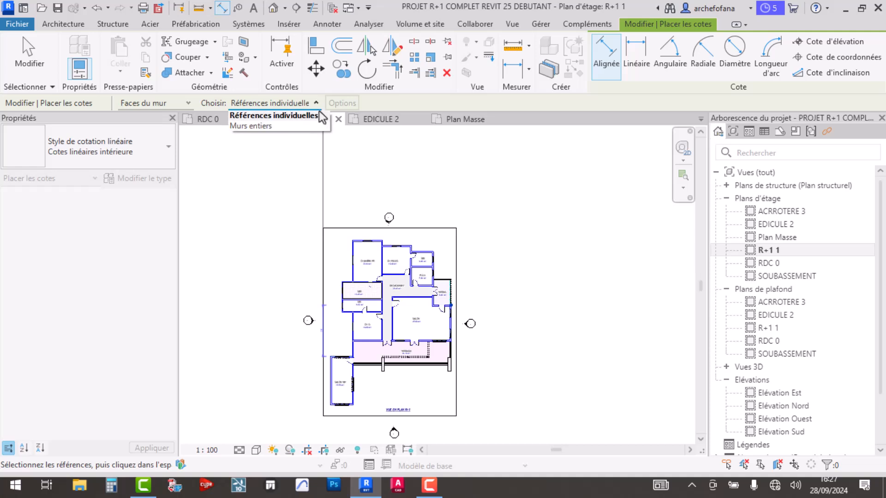
pyautogui.click(317, 104)
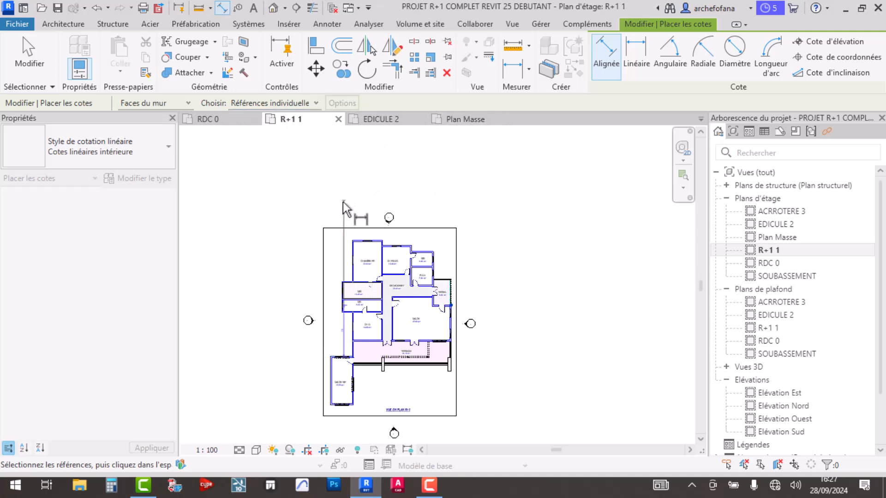
pyautogui.scroll(1, 344, 203)
pyautogui.moveTo(333, 309); pyautogui.dragTo(361, 225, button='middle')
pyautogui.scroll(3, 318, 225)
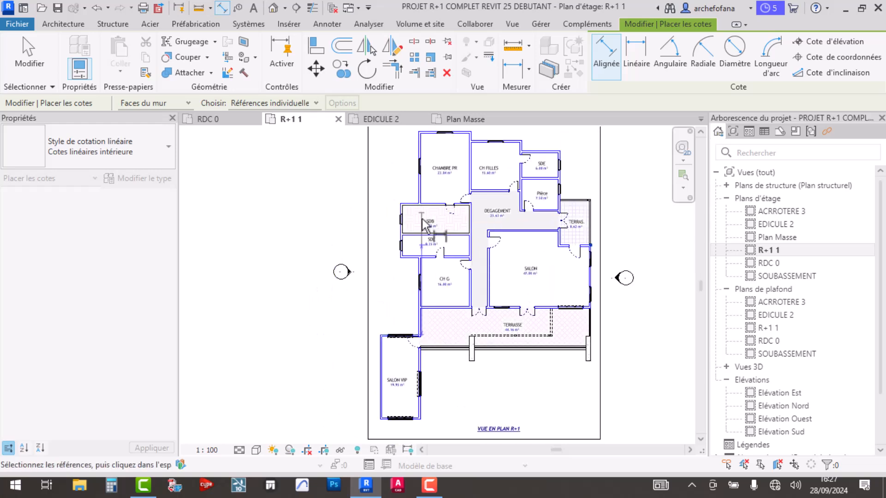
pyautogui.scroll(-4, 423, 220)
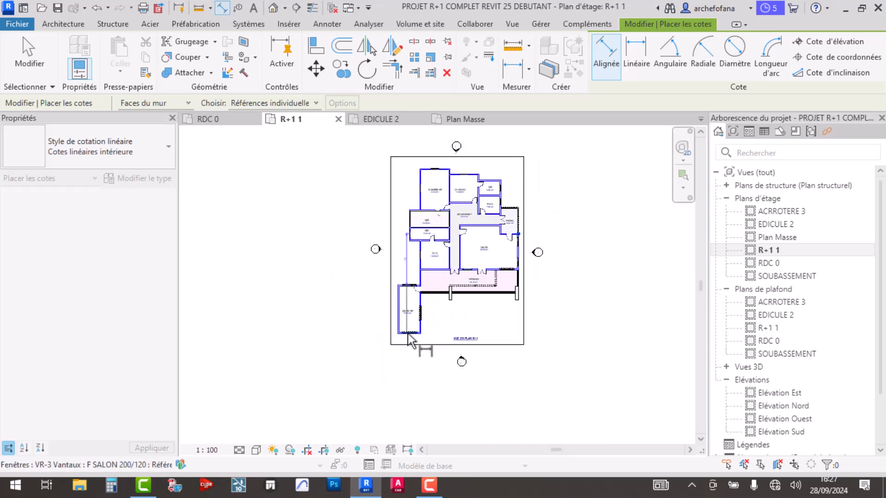
# Dimension the plan's overall width from SALON VIP's outer west wall to the terrace's outer east side, placing it just above the plan title
pyautogui.scroll(5, 394, 257)
pyautogui.press('d')
pyautogui.press('i')
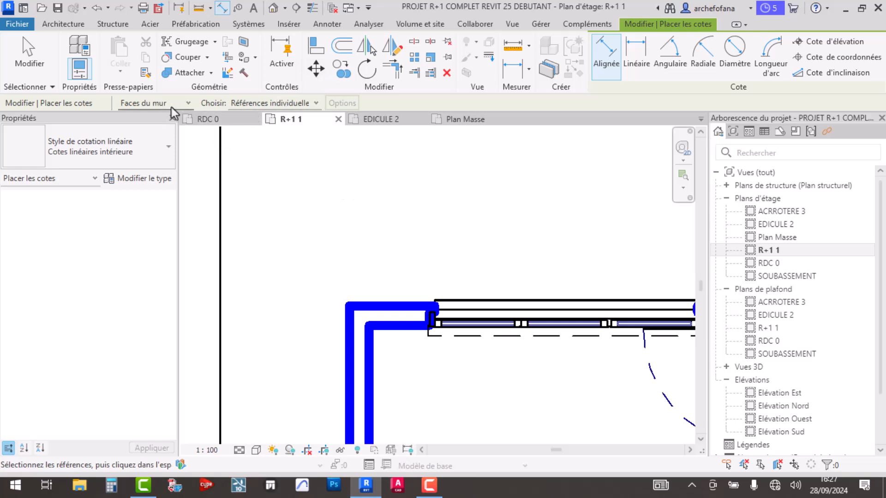
pyautogui.click(187, 104)
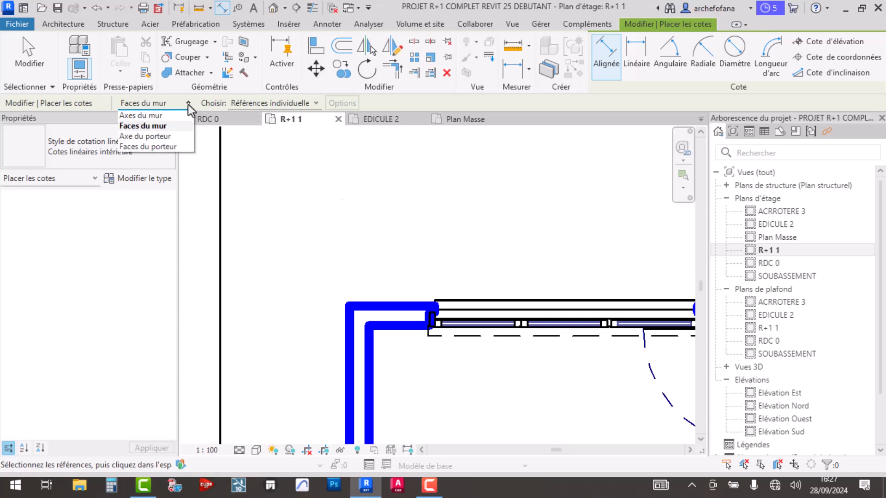
pyautogui.click(189, 104)
pyautogui.scroll(-8, 339, 217)
pyautogui.scroll(2, 355, 272)
pyautogui.scroll(7, 342, 291)
pyautogui.scroll(-4, 337, 260)
pyautogui.scroll(-6, 331, 261)
pyautogui.scroll(7, 505, 318)
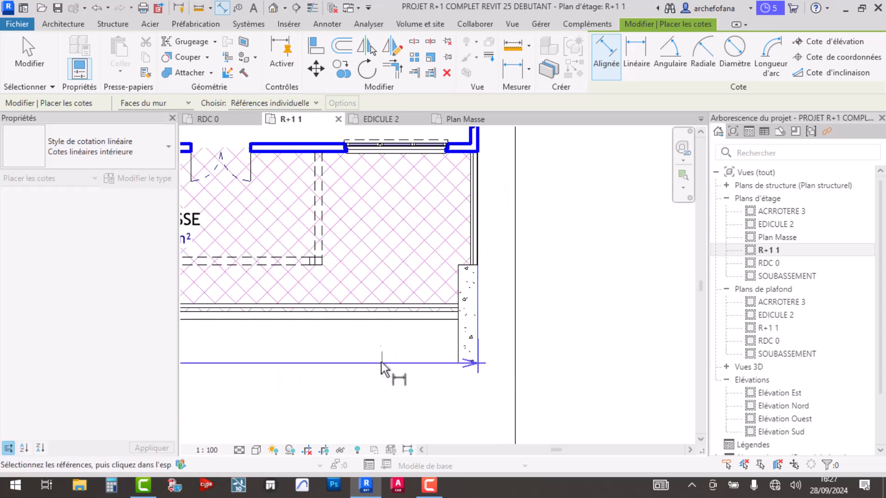
pyautogui.scroll(-6, 407, 323)
pyautogui.scroll(4, 358, 351)
pyautogui.scroll(1, 356, 360)
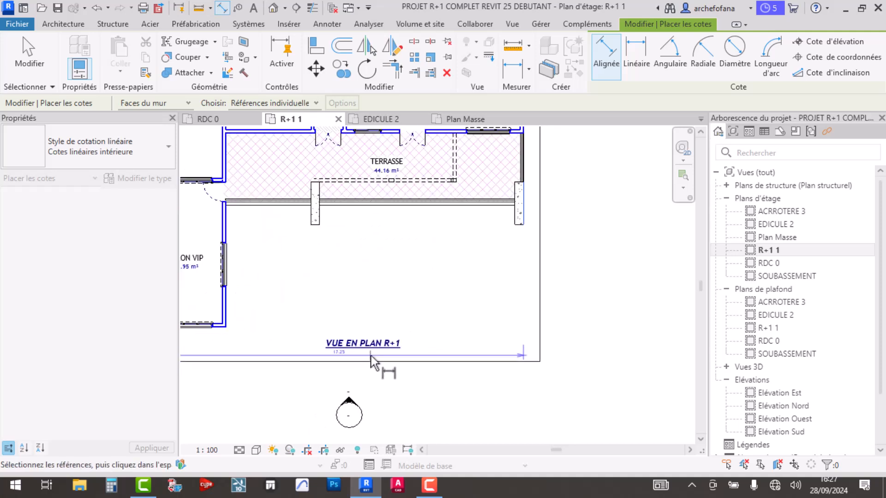
pyautogui.click(383, 336)
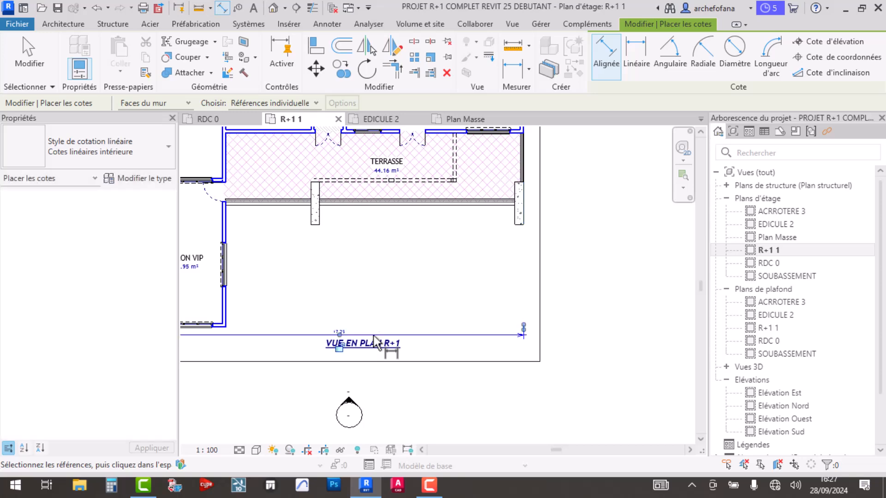
pyautogui.scroll(-1, 402, 298)
pyautogui.scroll(2, 316, 339)
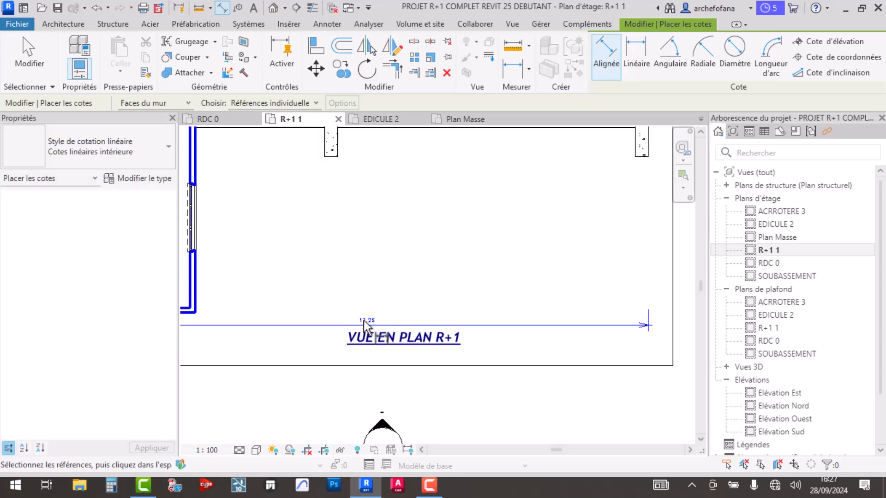
pyautogui.press('Escape')
pyautogui.press('Escape')
# Move the south elevation marker up closer to the frame's lower edge
pyautogui.moveTo(431, 355); pyautogui.dragTo(352, 309, button='middle')
pyautogui.moveTo(352, 309); pyautogui.dragTo(478, 405)
pyautogui.moveTo(412, 338); pyautogui.dragTo(395, 308)
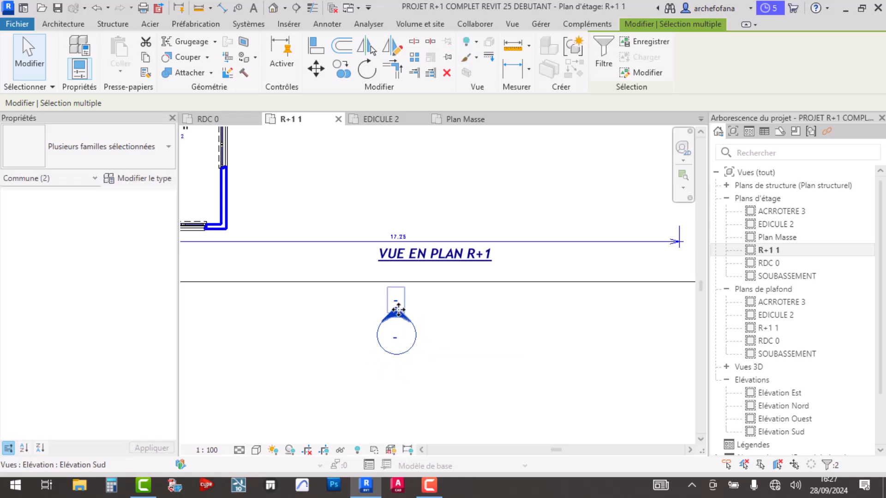
pyautogui.scroll(-3, 397, 305)
pyautogui.moveTo(424, 280); pyautogui.dragTo(458, 361, button='middle')
pyautogui.scroll(3, 439, 271)
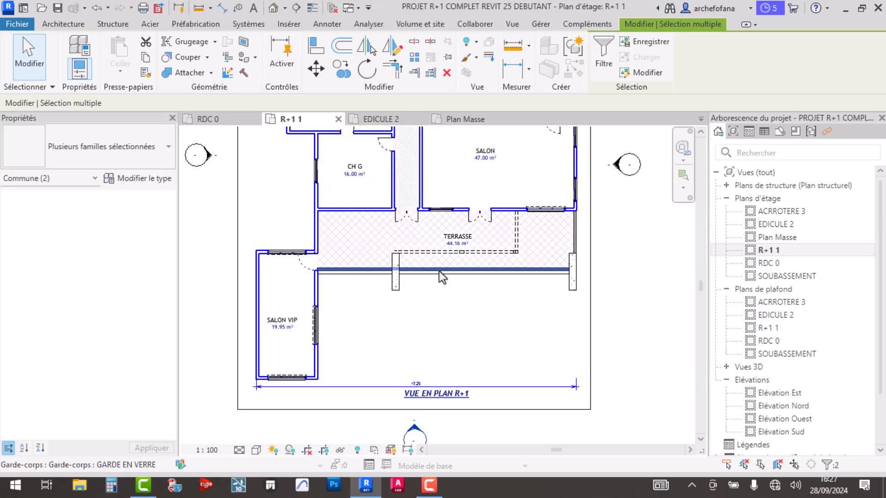
pyautogui.scroll(-3, 438, 272)
pyautogui.press('Escape')
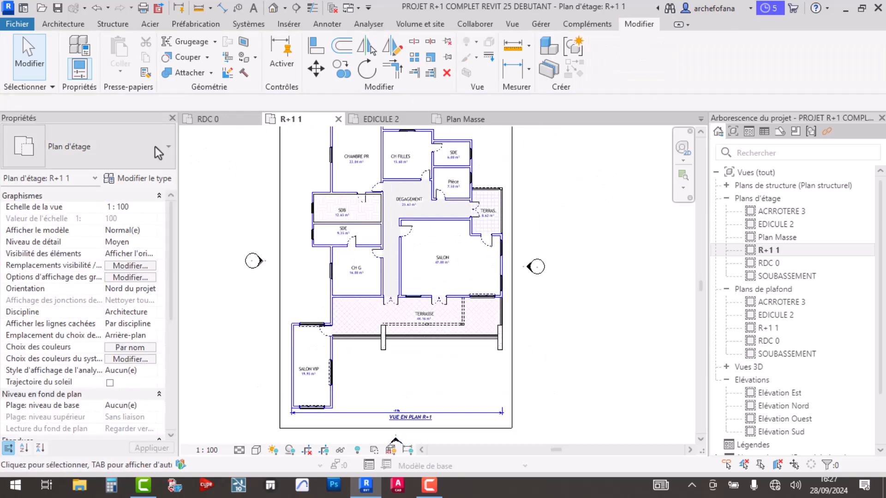
# Add a vertical linear dimension from CHAMBRE PR's outer north corner to SALON VIP's outer south corner, placed just outside the frame's east edge
pyautogui.click(223, 8)
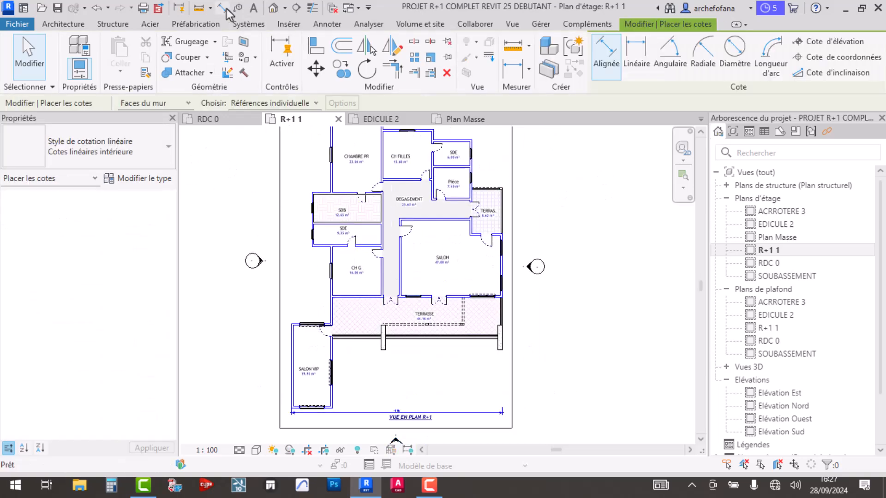
pyautogui.click(635, 68)
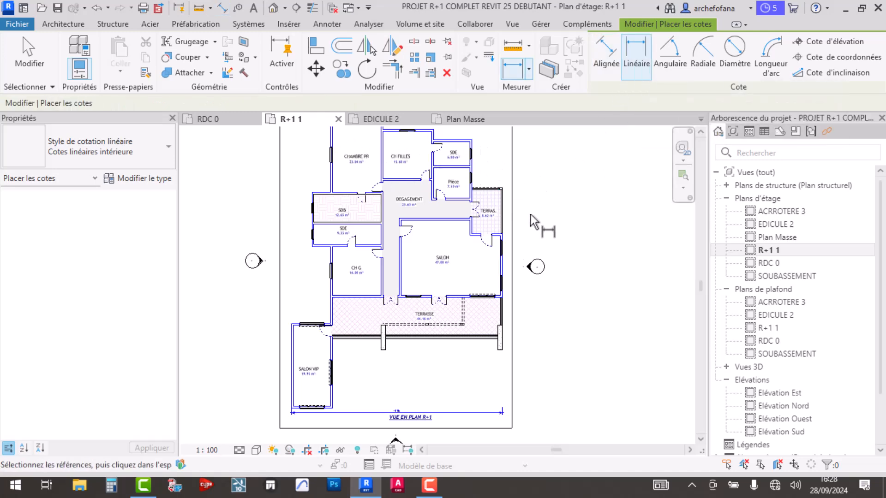
pyautogui.moveTo(531, 212); pyautogui.dragTo(511, 311, button='middle')
pyautogui.scroll(3, 475, 253)
pyautogui.scroll(5, 297, 214)
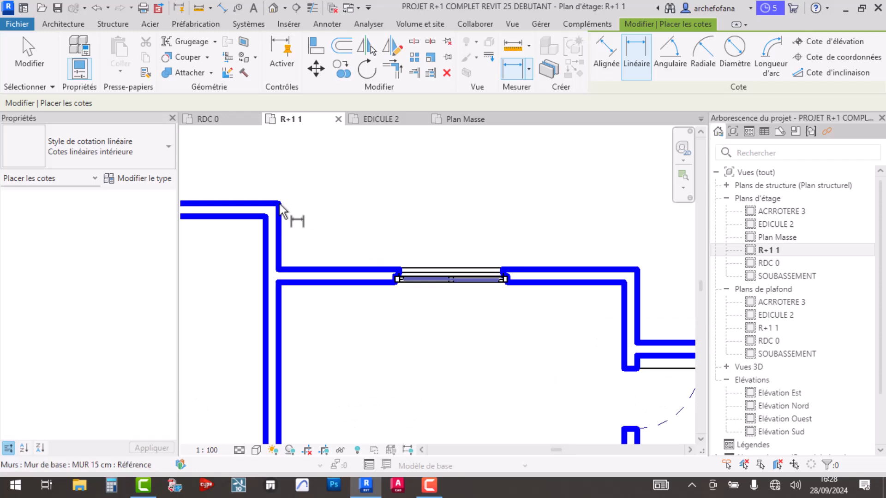
pyautogui.scroll(-6, 386, 168)
pyautogui.scroll(1, 483, 268)
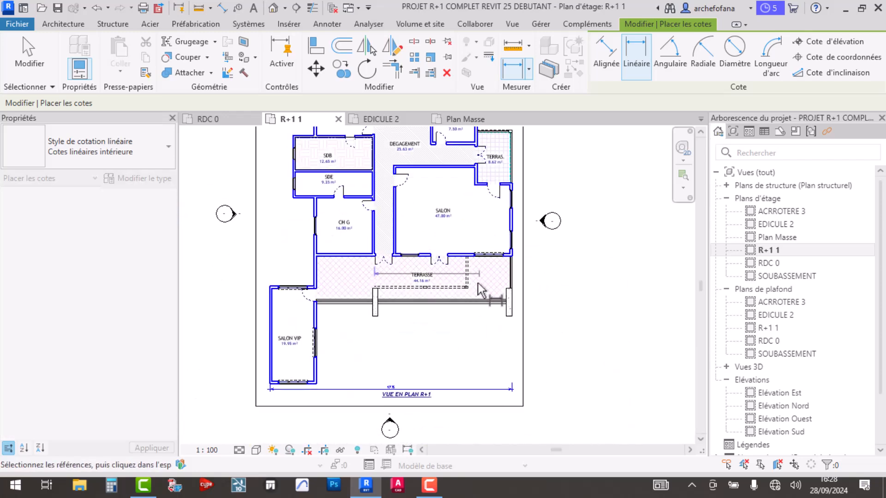
pyautogui.scroll(5, 325, 352)
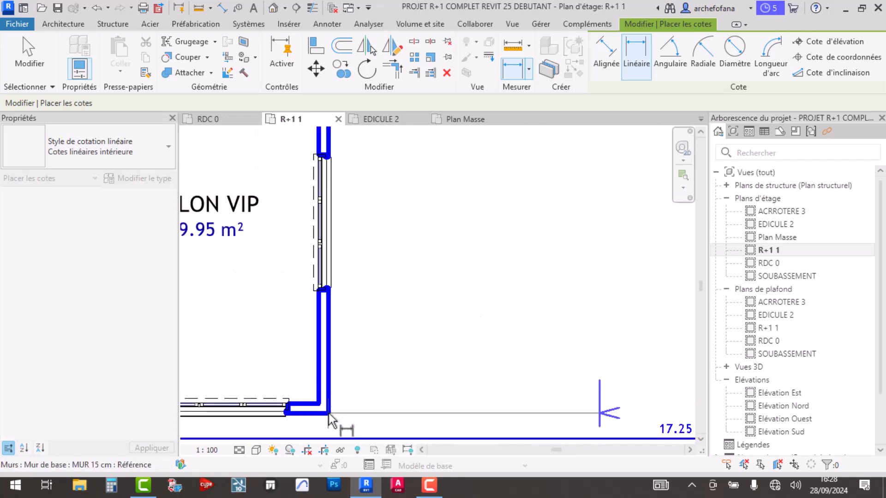
pyautogui.scroll(-6, 411, 291)
pyautogui.scroll(4, 544, 277)
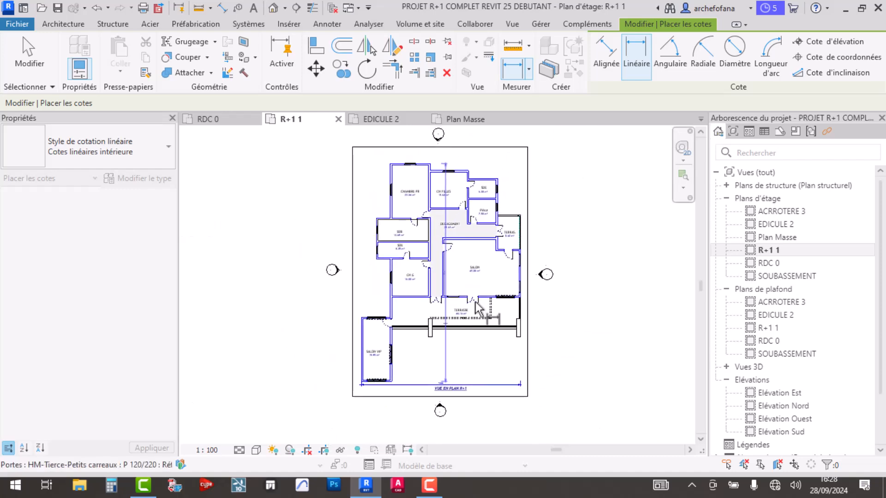
pyautogui.scroll(2, 545, 277)
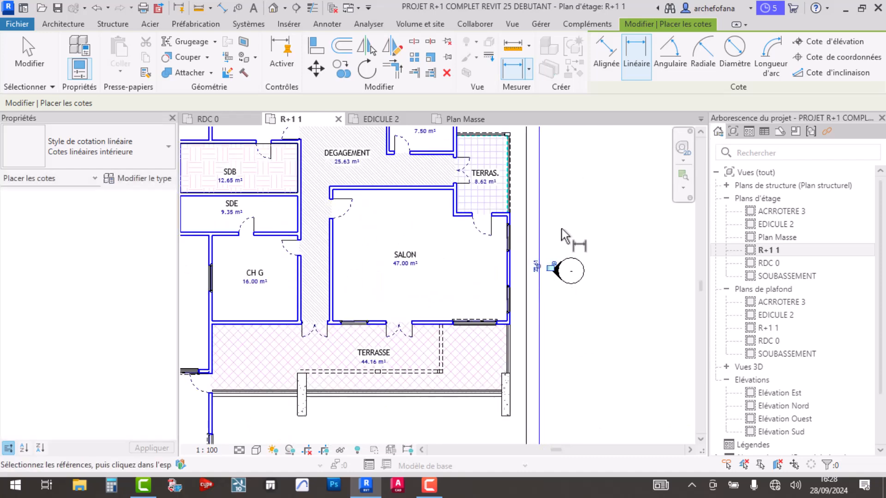
pyautogui.scroll(3, 559, 267)
pyautogui.press('Escape')
pyautogui.press('Escape')
# Shift the east elevation marker slightly upward, level with the text of the overall vertical dimension
pyautogui.moveTo(525, 184); pyautogui.dragTo(635, 370)
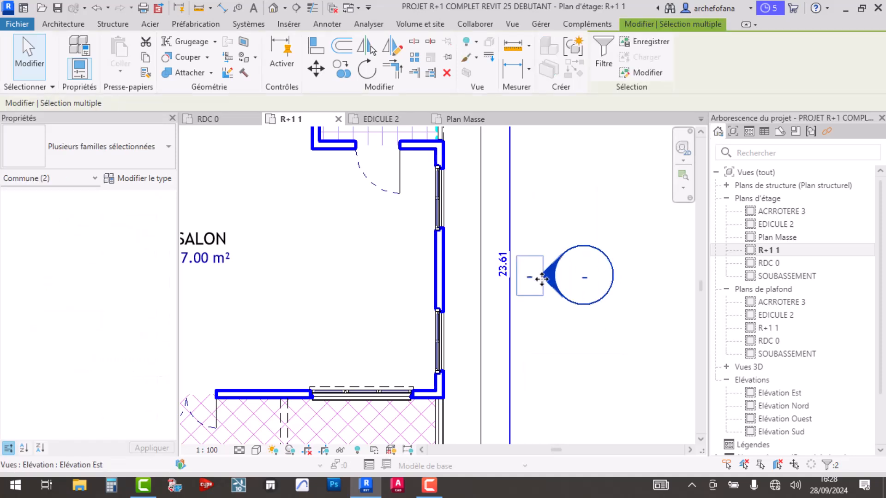
pyautogui.moveTo(540, 270); pyautogui.dragTo(539, 264)
pyautogui.scroll(-5, 568, 190)
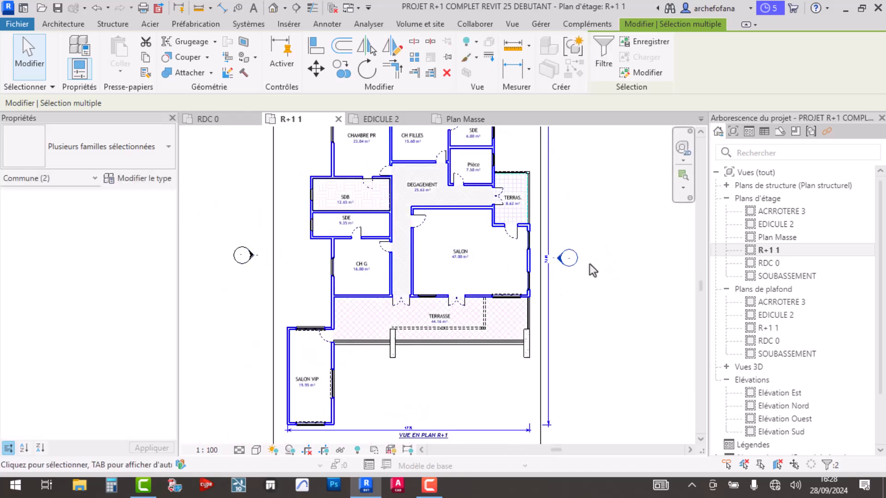
pyautogui.click(34, 56)
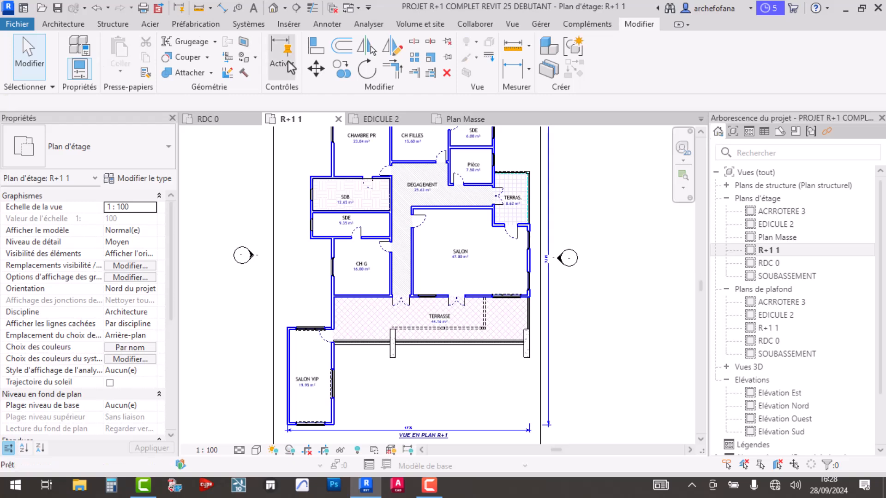
# Draw a horizontal Lignes fines detail line from the tip of the east elevation marker across the plan past the west marker
pyautogui.press('d')
pyautogui.press('l')
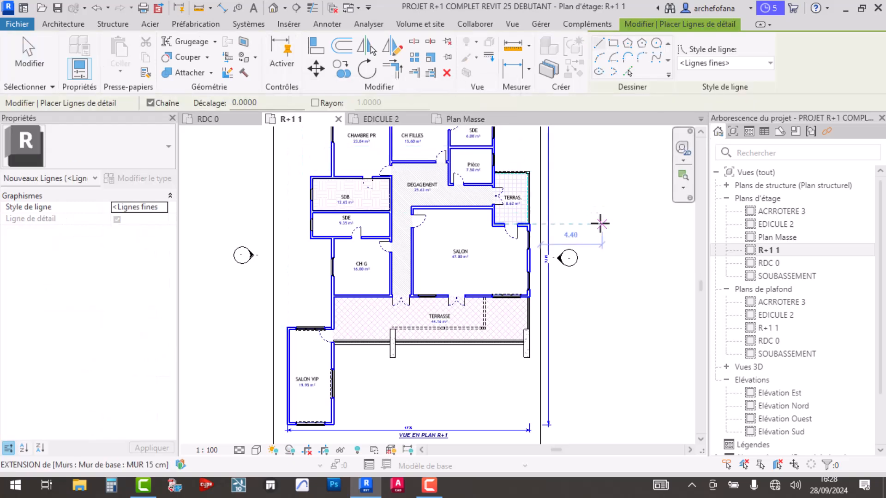
pyautogui.click(549, 259)
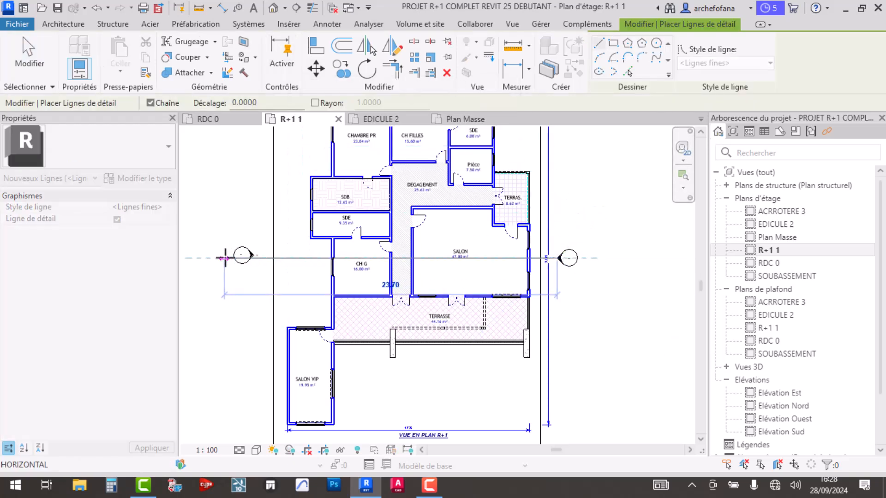
pyautogui.press('Escape')
pyautogui.press('Escape')
# Move the west elevation marker onto the horizontal guide line and closer to the frame, and delete the guide line
pyautogui.moveTo(221, 231); pyautogui.dragTo(257, 273)
pyautogui.scroll(5, 253, 257)
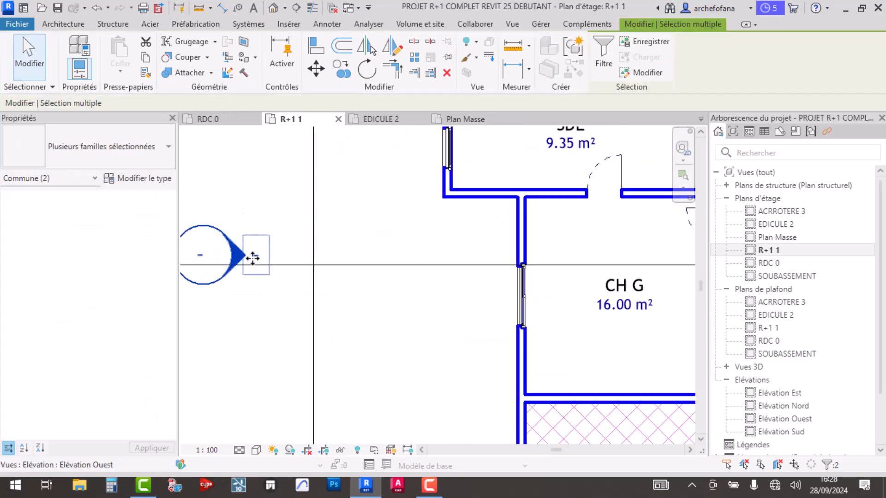
pyautogui.scroll(-3, 277, 263)
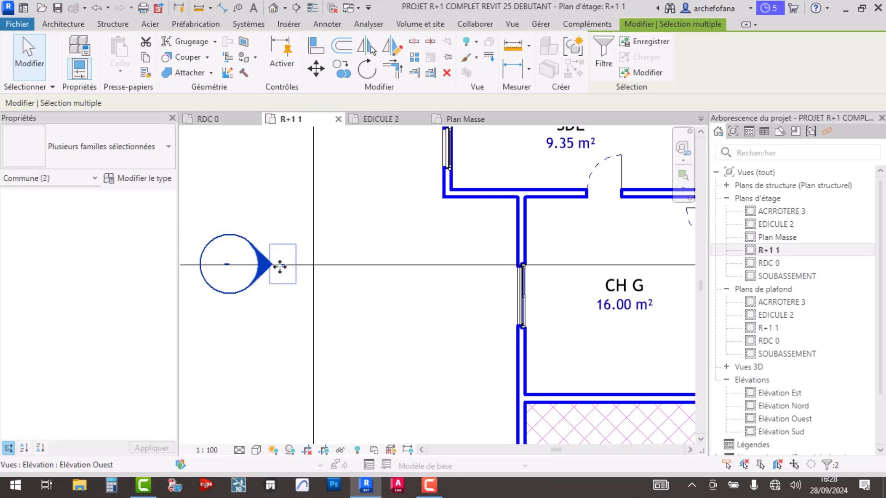
pyautogui.click(316, 247)
pyautogui.press('Delete')
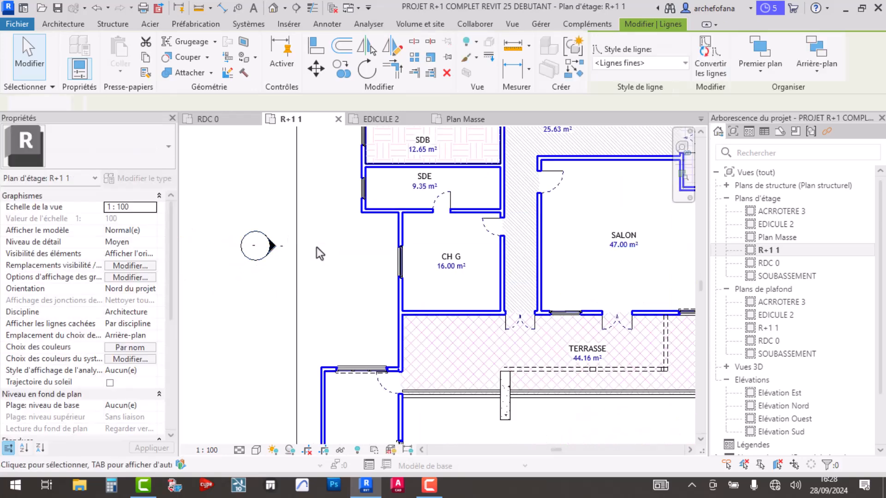
# Draw a vertical Lignes fines detail line from the text of the overall horizontal dimension up past the north elevation marker
pyautogui.scroll(-10, 297, 238)
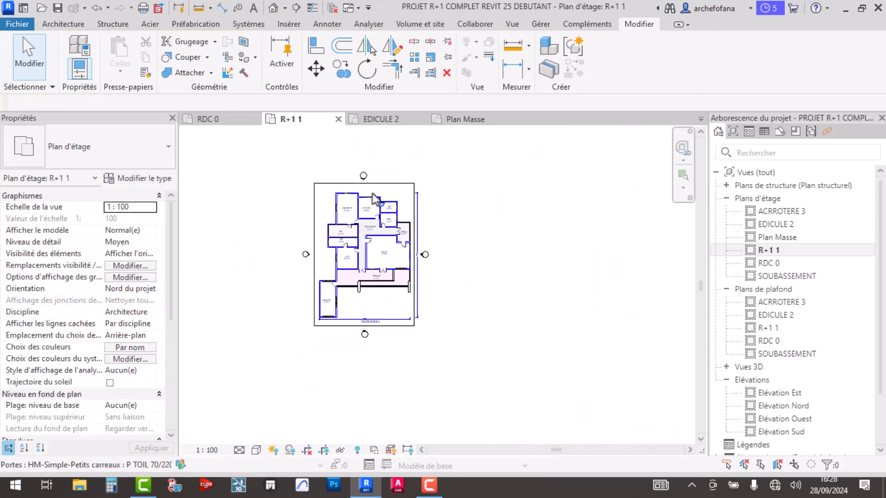
pyautogui.scroll(3, 386, 402)
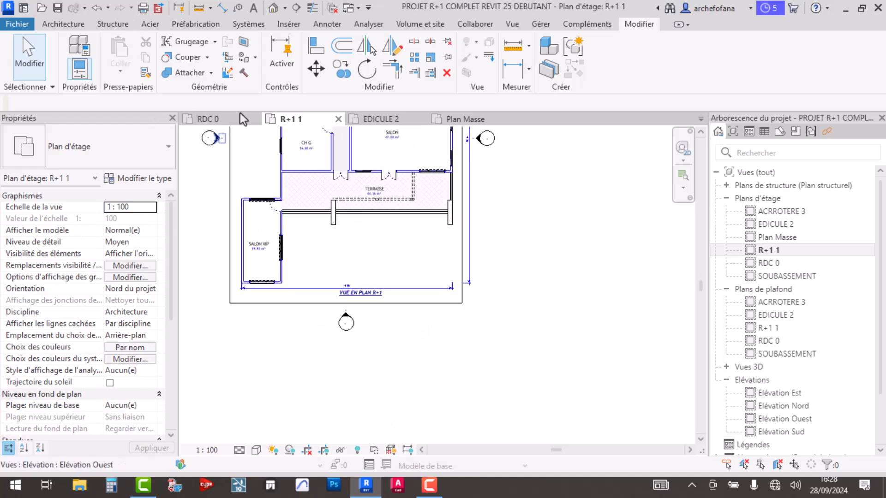
pyautogui.press('d')
pyautogui.press('l')
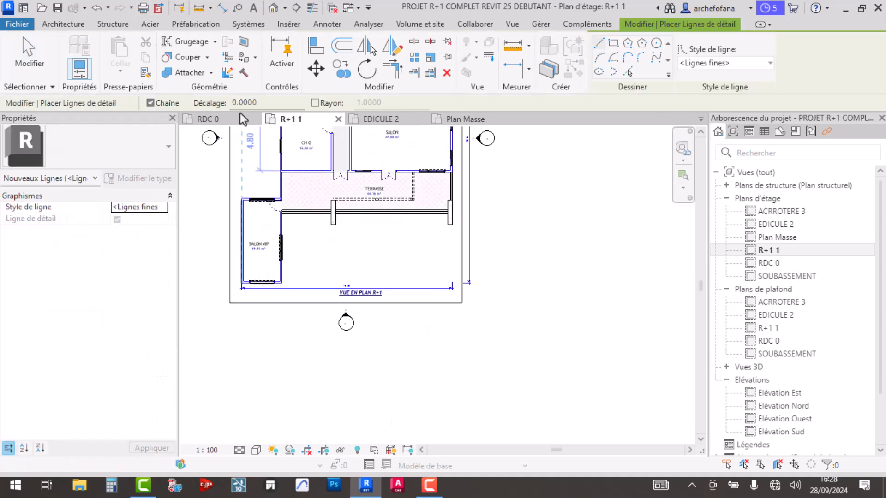
pyautogui.scroll(5, 358, 289)
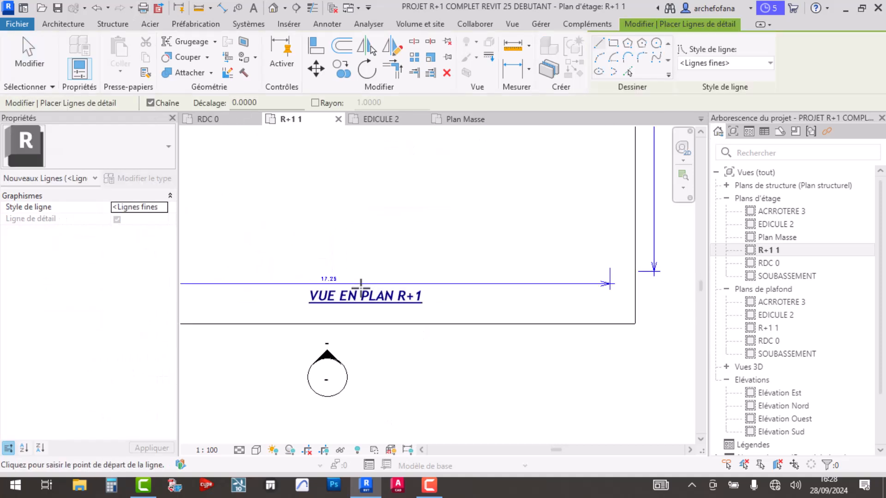
pyautogui.click(329, 279)
pyautogui.scroll(-6, 330, 205)
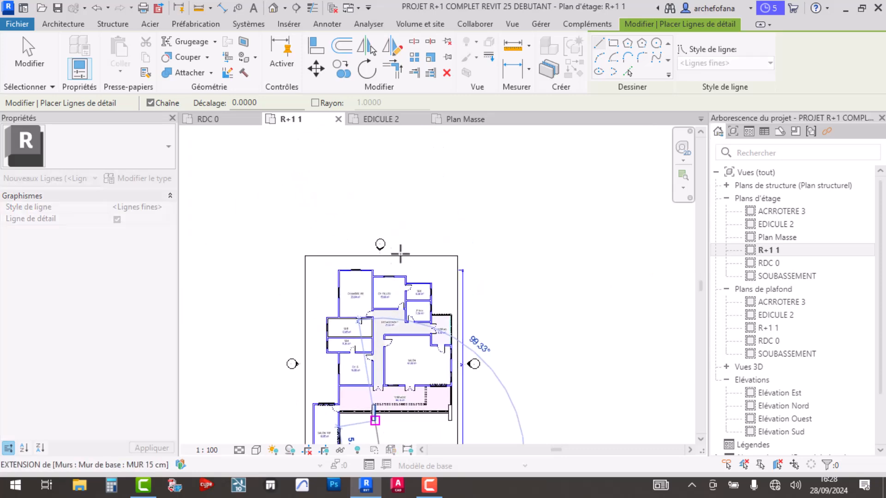
pyautogui.click(382, 225)
pyautogui.press('Escape')
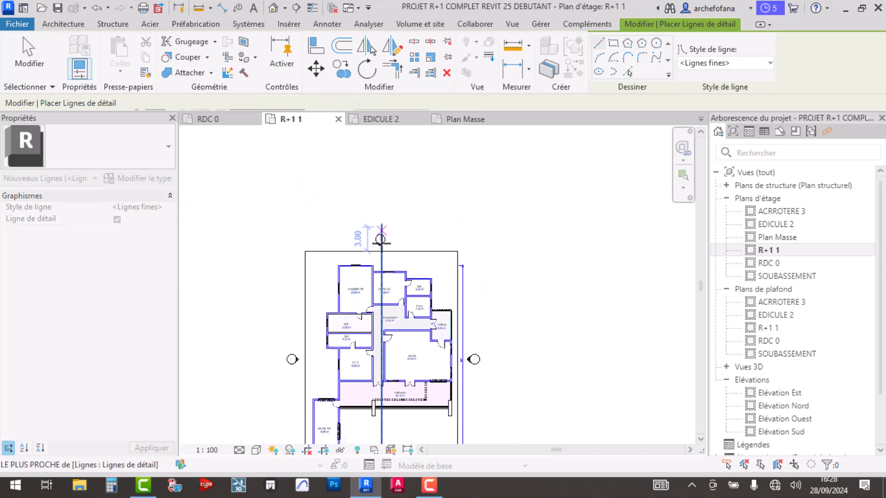
pyautogui.press('Escape')
# Move the north elevation marker onto the vertical guide line and closer to the frame, and delete the guide line
pyautogui.scroll(4, 381, 240)
pyautogui.moveTo(412, 264); pyautogui.dragTo(410, 264)
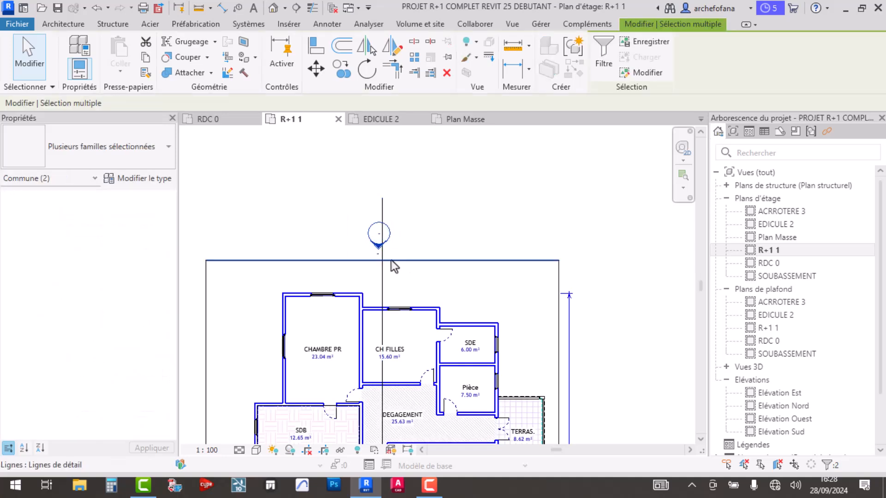
pyautogui.scroll(5, 368, 237)
pyautogui.moveTo(364, 245); pyautogui.dragTo(378, 258)
pyautogui.scroll(-4, 414, 229)
pyautogui.scroll(-3, 438, 216)
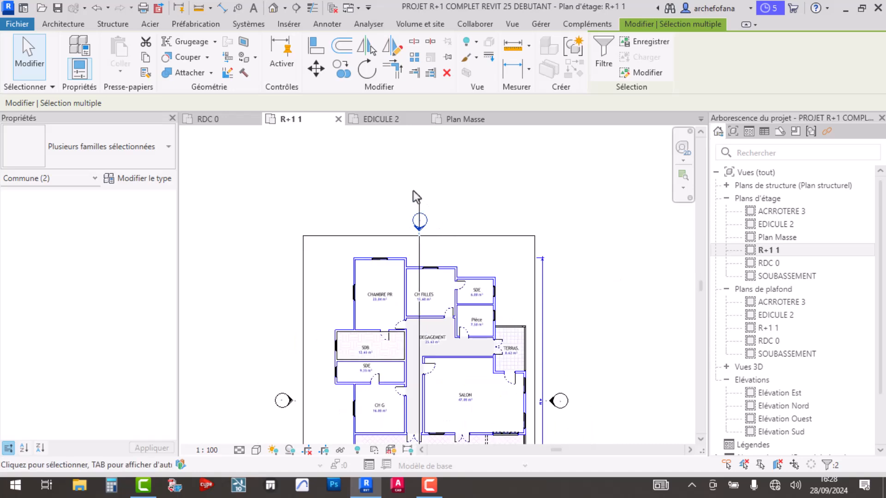
pyautogui.click(420, 199)
pyautogui.press('Delete')
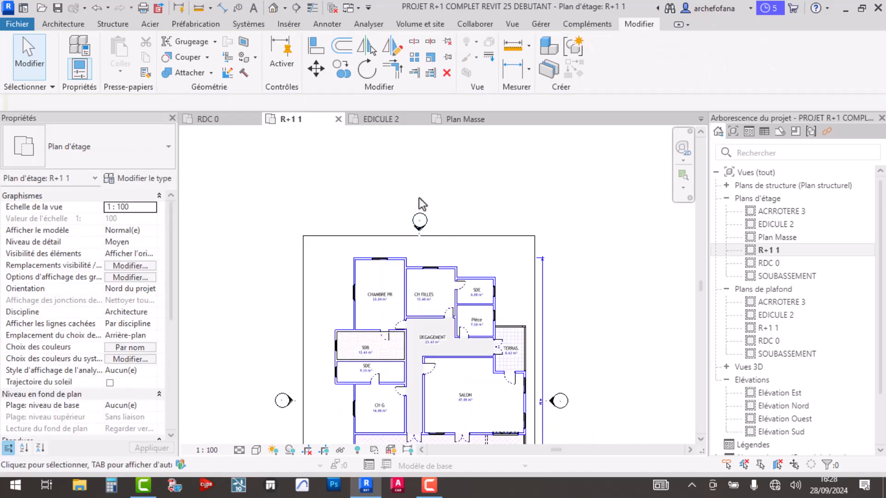
# Preview the R+1 plan's print layout with the current print settings and return to the plan view
pyautogui.hotkey('ctrl', 'p')
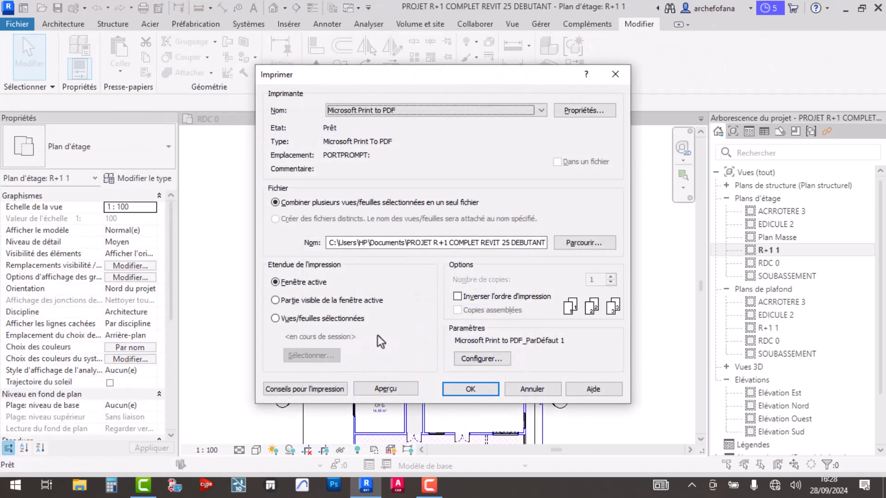
pyautogui.click(395, 390)
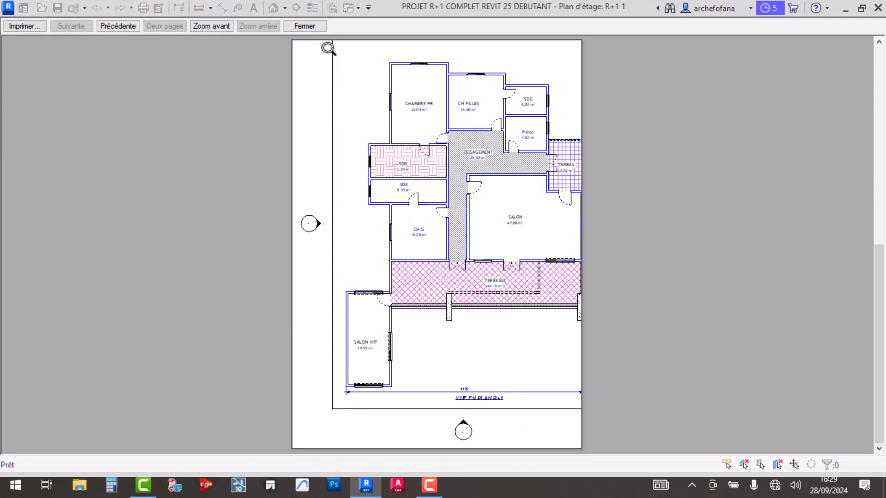
pyautogui.click(305, 26)
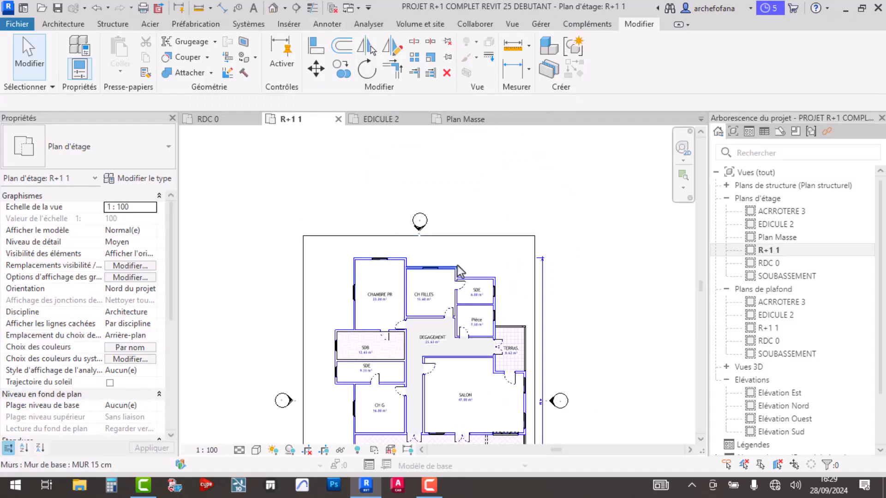
pyautogui.scroll(-1, 414, 231)
pyautogui.scroll(-1, 414, 229)
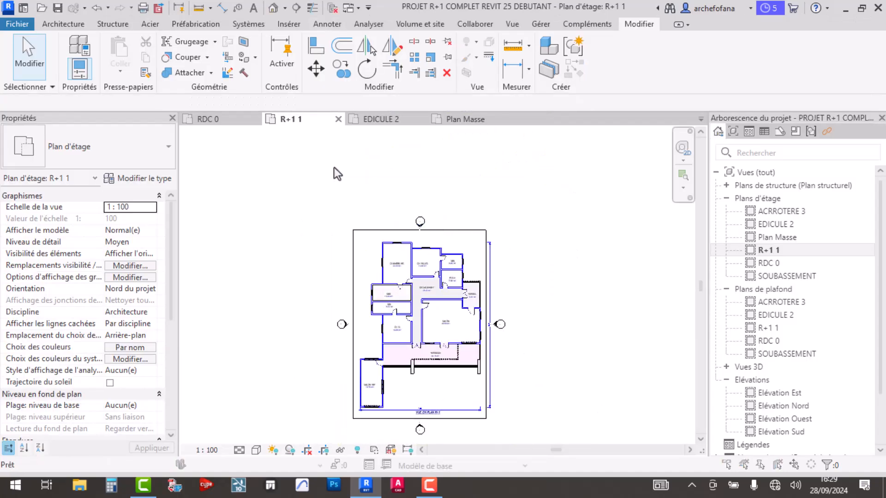
# Set the print zoom to 90% of size, preview the A4 page, and return to the plan view
pyautogui.hotkey('ctrl', 'p')
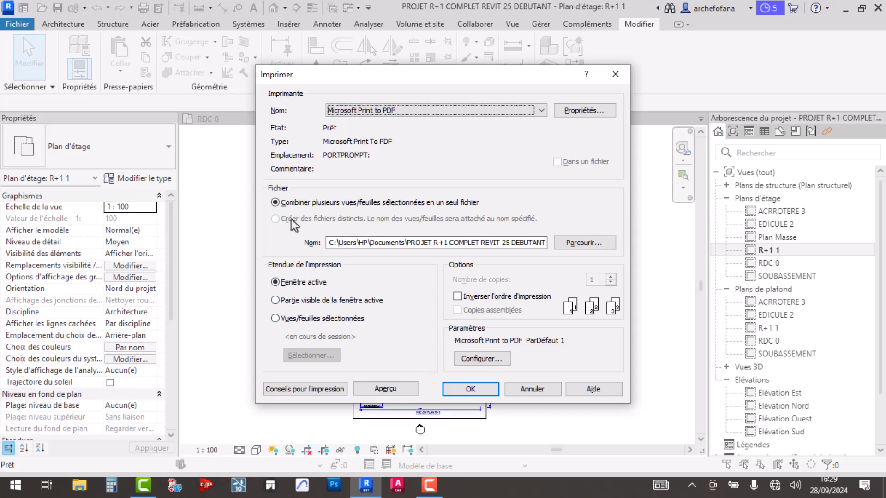
pyautogui.click(482, 362)
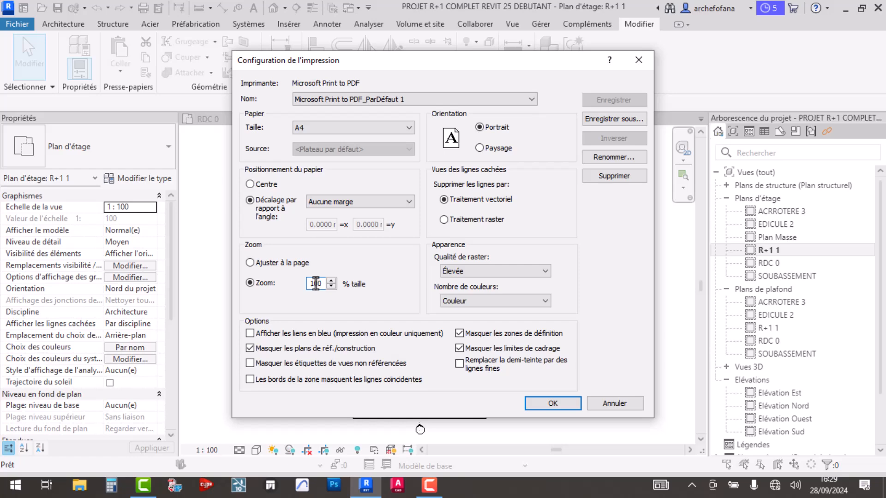
pyautogui.press('BackSpace')
pyautogui.write('5')
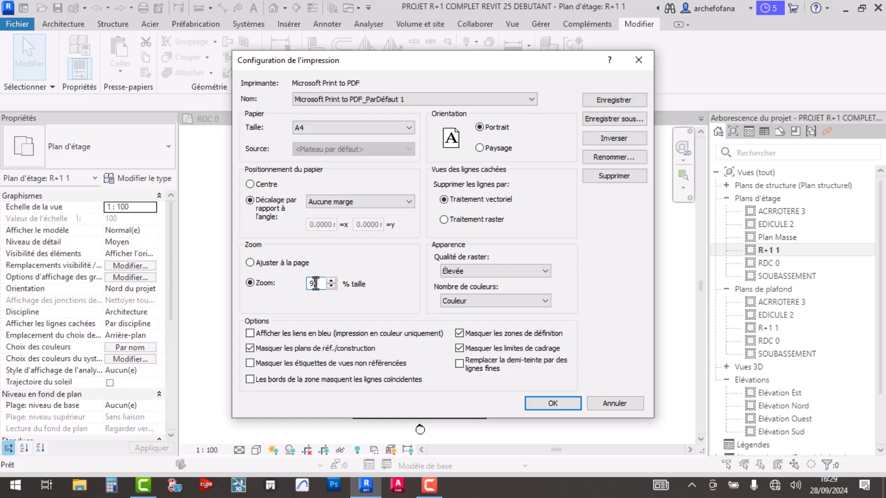
pyautogui.click(541, 404)
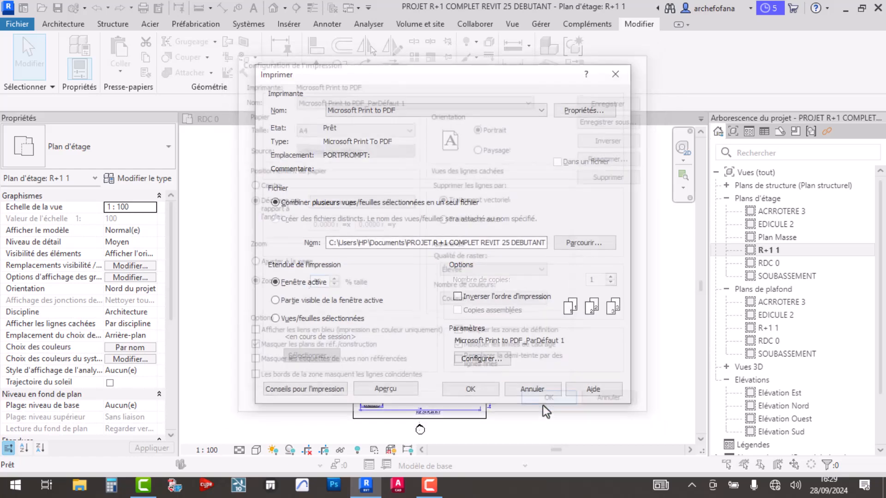
pyautogui.click(399, 390)
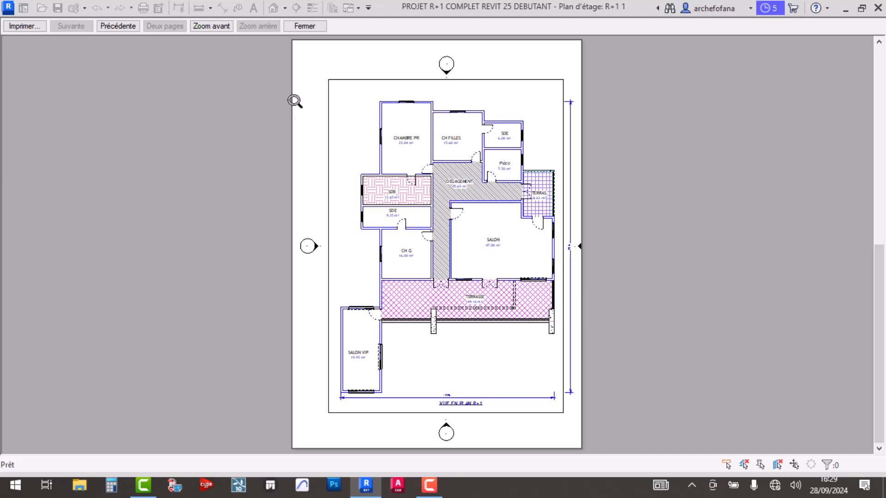
pyautogui.click(306, 27)
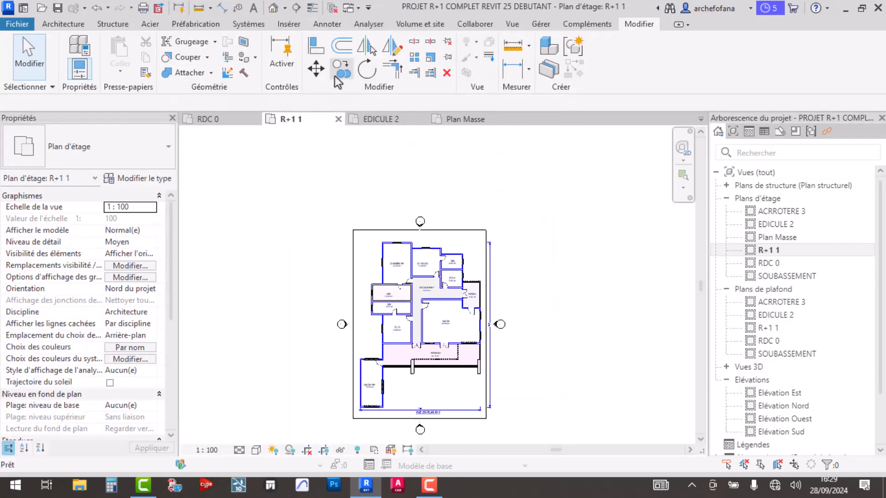
# Set the print zoom to 85% of size and save the settings as a new print setup under the proposed name
pyautogui.scroll(5, 422, 381)
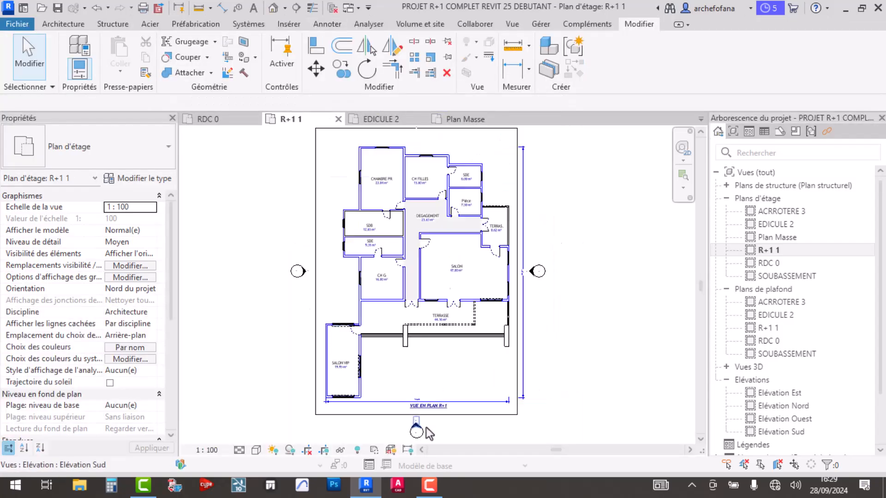
pyautogui.scroll(-7, 393, 273)
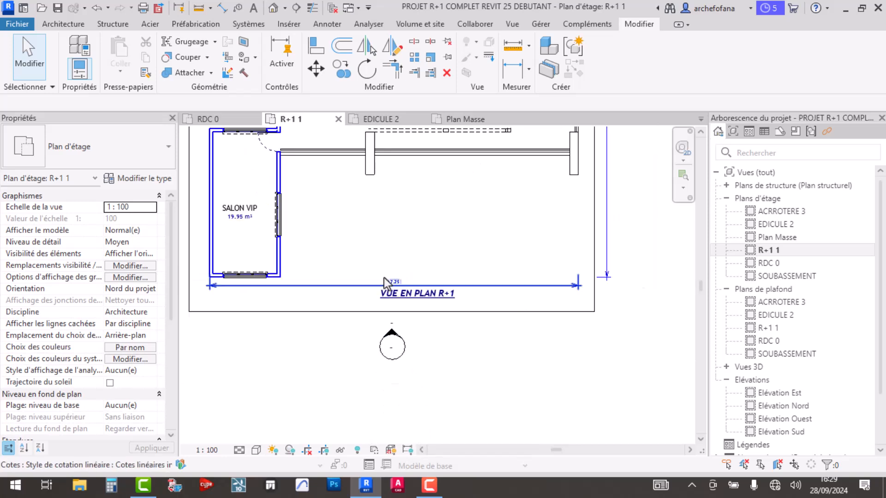
pyautogui.scroll(2, 431, 271)
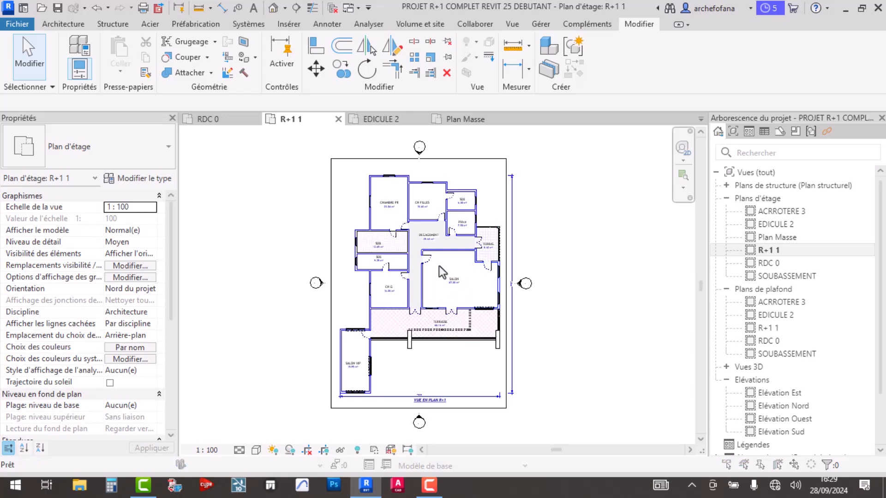
pyautogui.hotkey('ctrl', 'p')
pyautogui.click(479, 359)
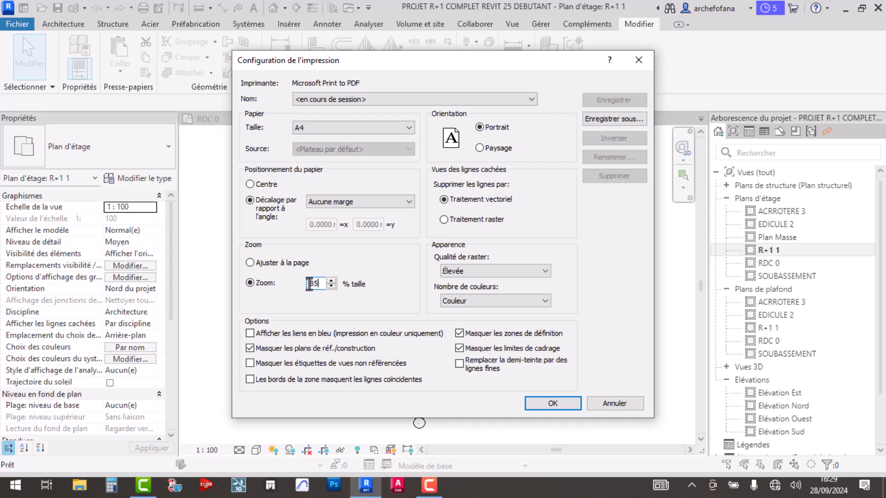
pyautogui.press('Return')
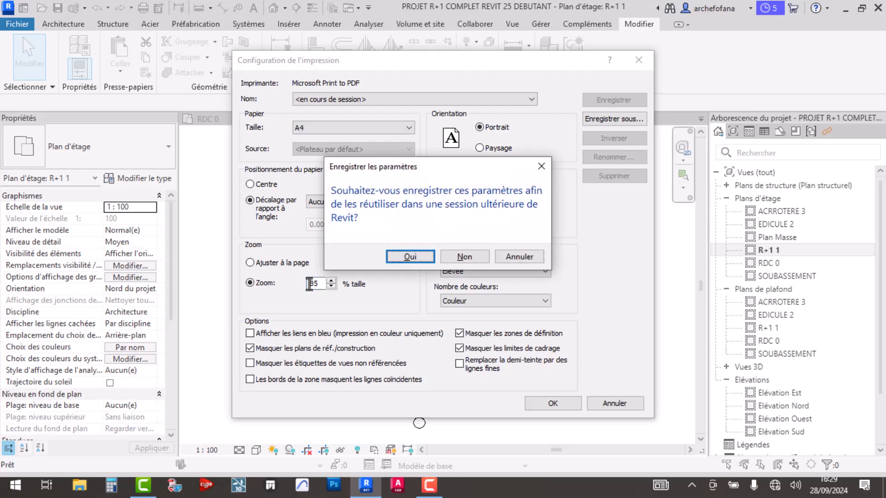
pyautogui.click(405, 254)
pyautogui.click(475, 264)
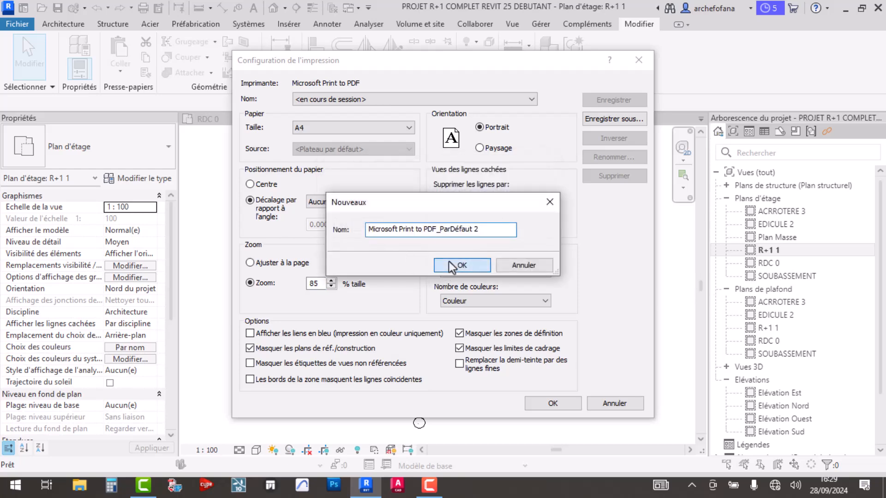
# Preview the page, and print the active window to a PDF file named VUE EN PLAN R+1 saved in Bureau
pyautogui.click(385, 389)
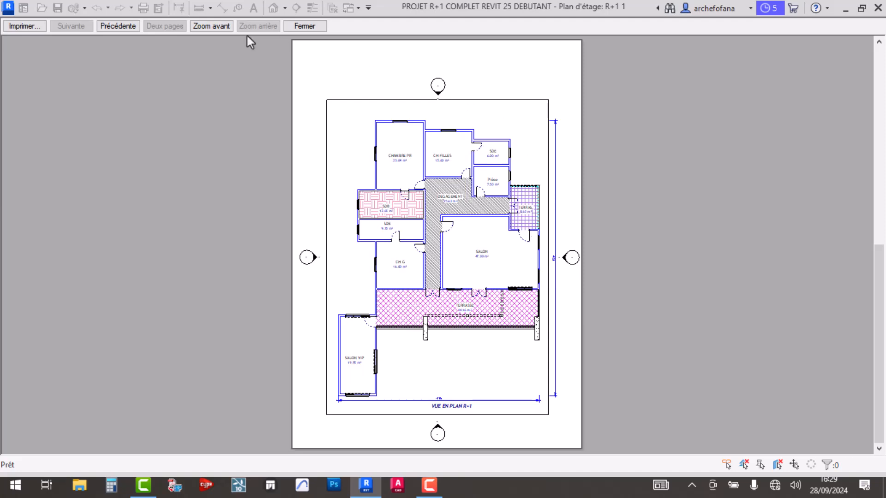
pyautogui.click(19, 26)
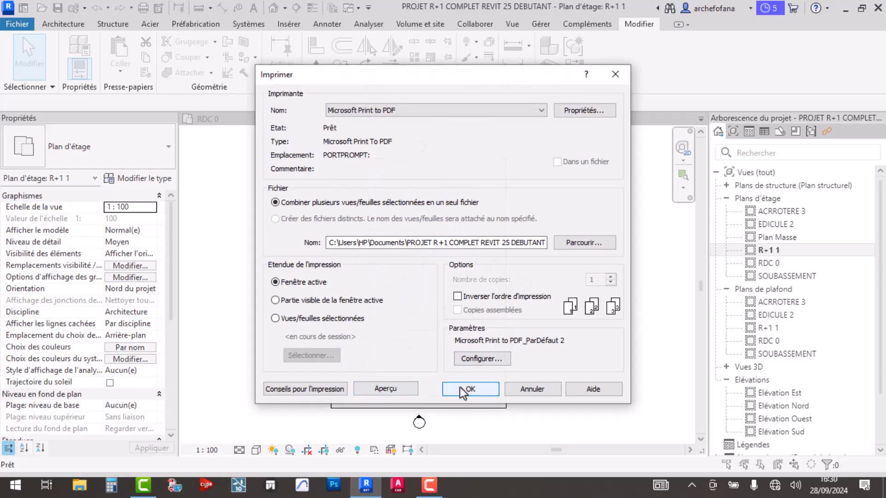
pyautogui.click(469, 390)
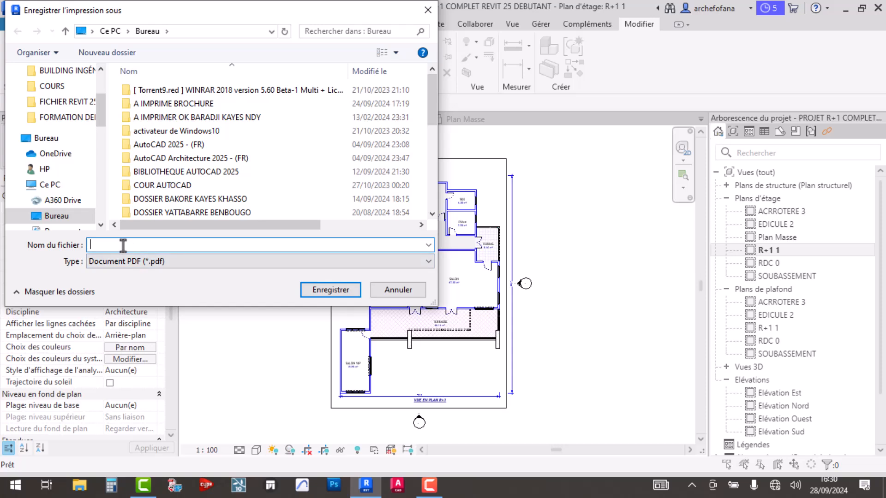
pyautogui.write('V')
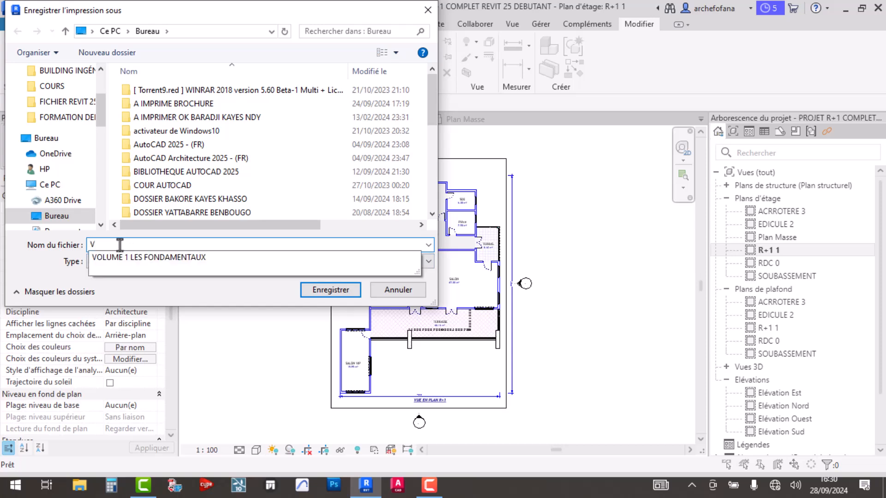
pyautogui.write('U')
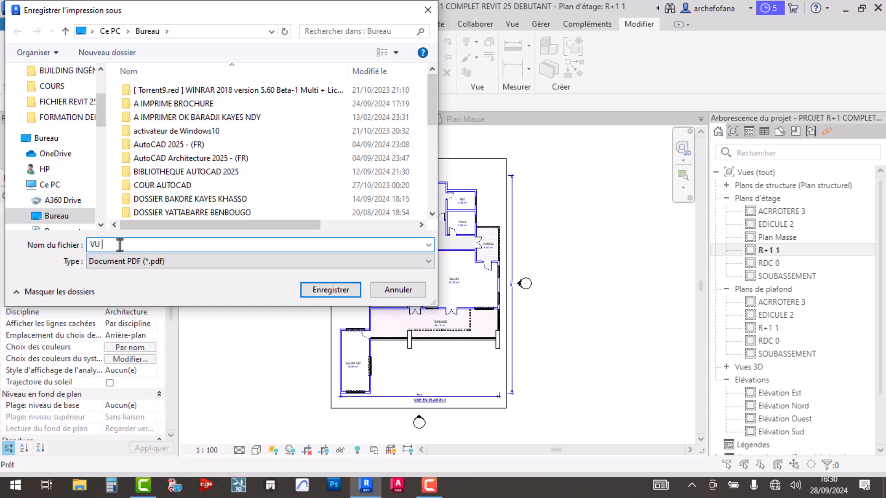
pyautogui.write('E EN PLAN R+1')
pyautogui.click(53, 142)
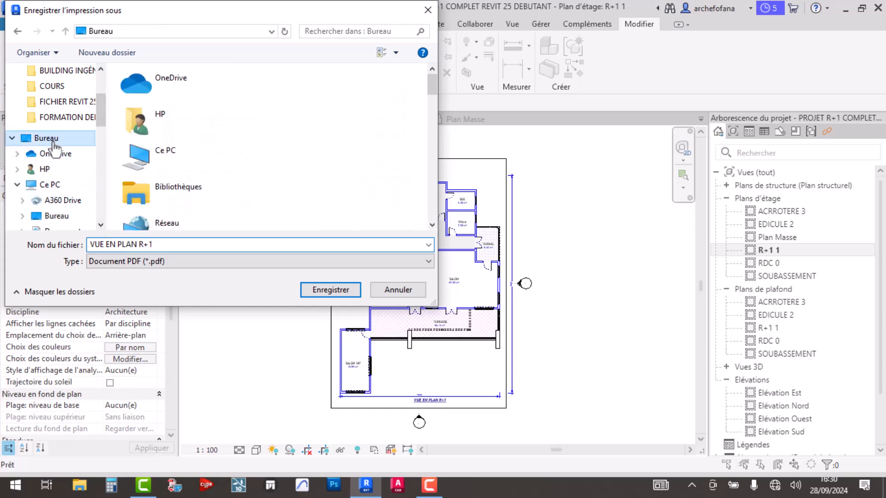
pyautogui.click(334, 293)
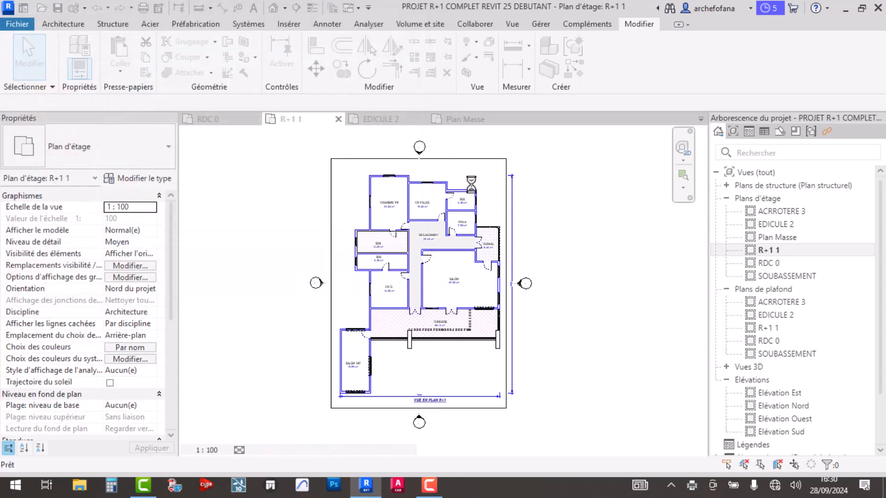
# Minimize Revit and open the printed file VUE EN PLAN R+1.pdf in Wondershare PDF Editor
pyautogui.scroll(3, 482, 176)
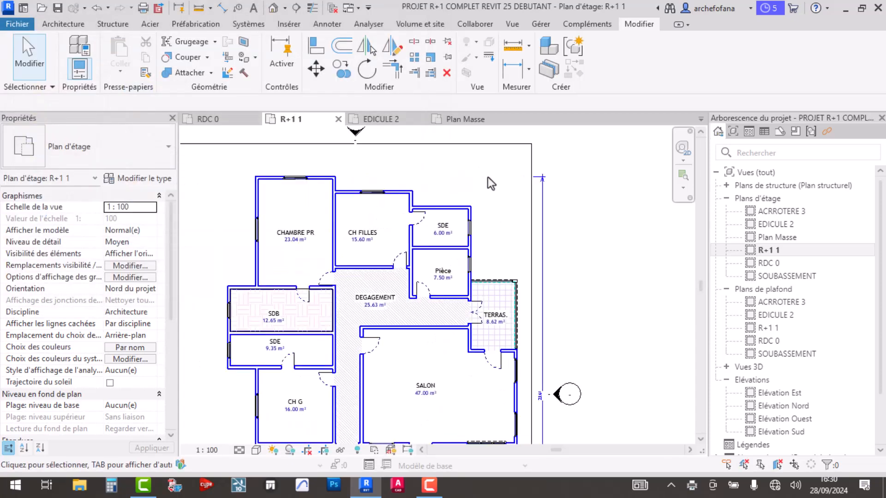
pyautogui.scroll(-3, 486, 178)
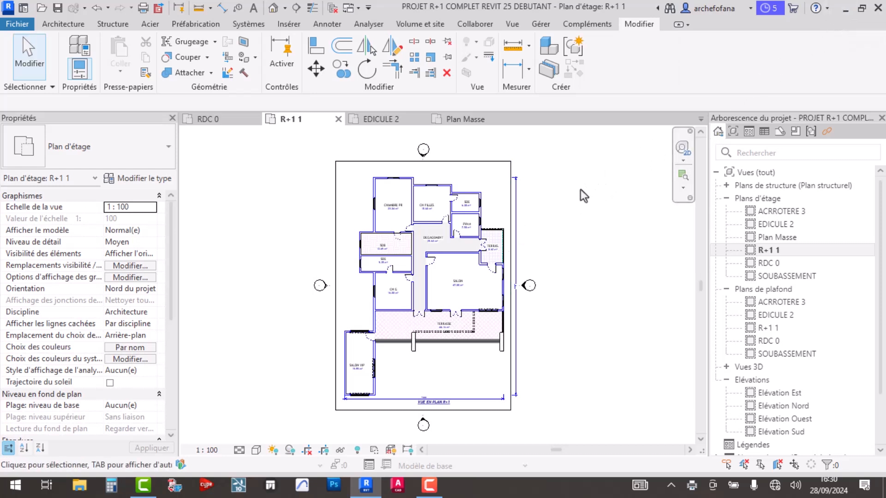
pyautogui.click(846, 9)
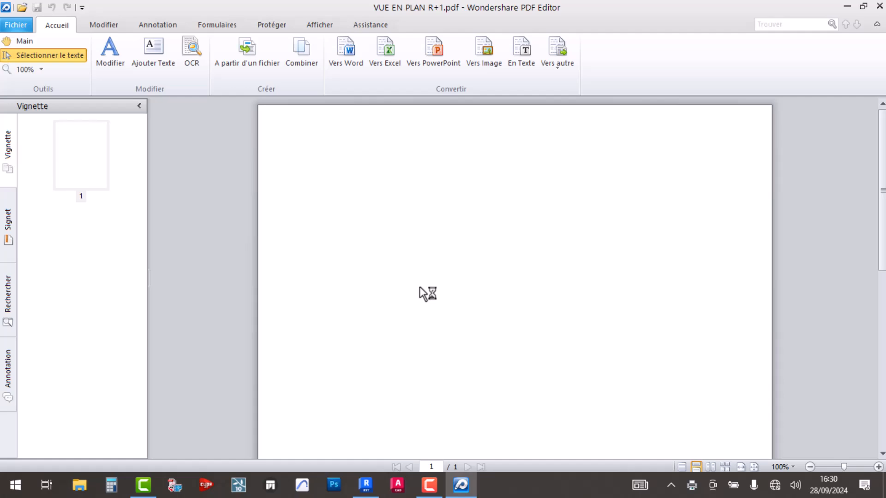
# Examine the printed R+1 plan from top to bottom, checking its rooms, dimensions, title and elevation markers, and close the PDF
pyautogui.scroll(-6, 486, 251)
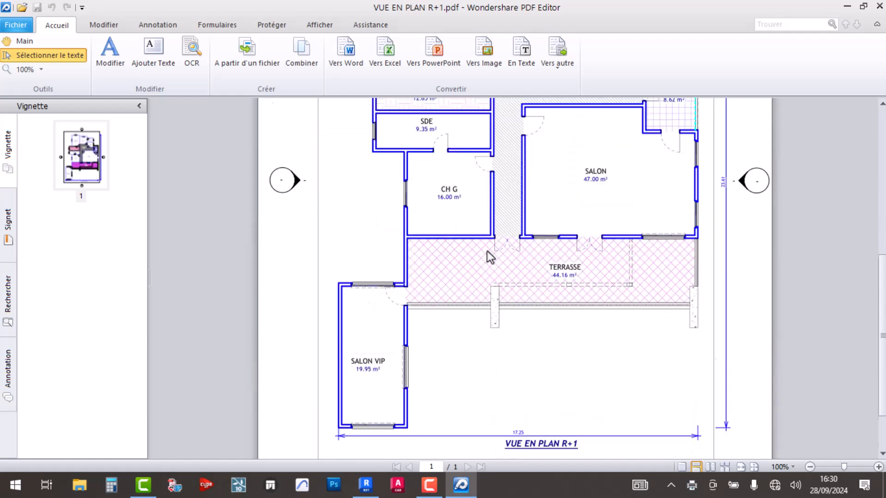
pyautogui.scroll(6, 495, 277)
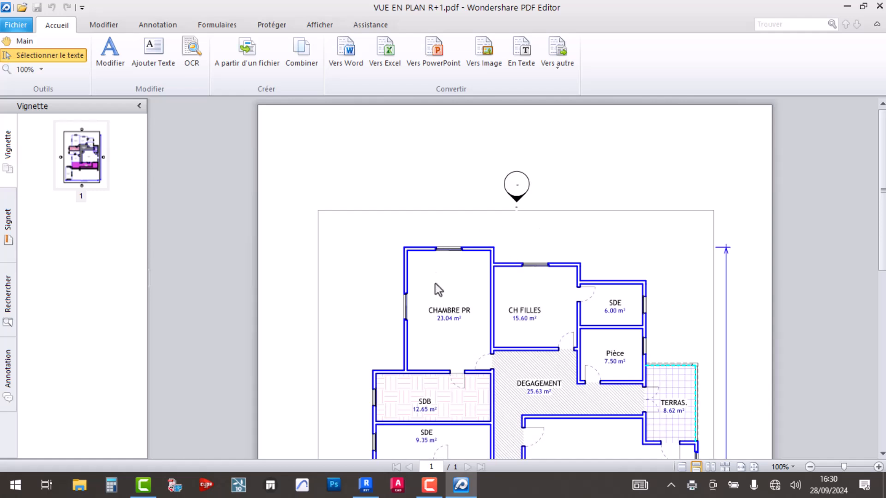
pyautogui.scroll(-3, 438, 276)
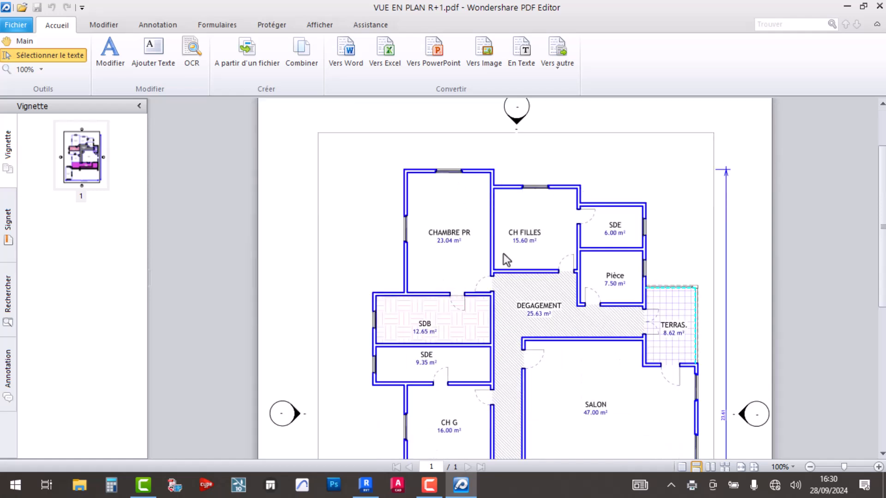
pyautogui.scroll(-3, 525, 323)
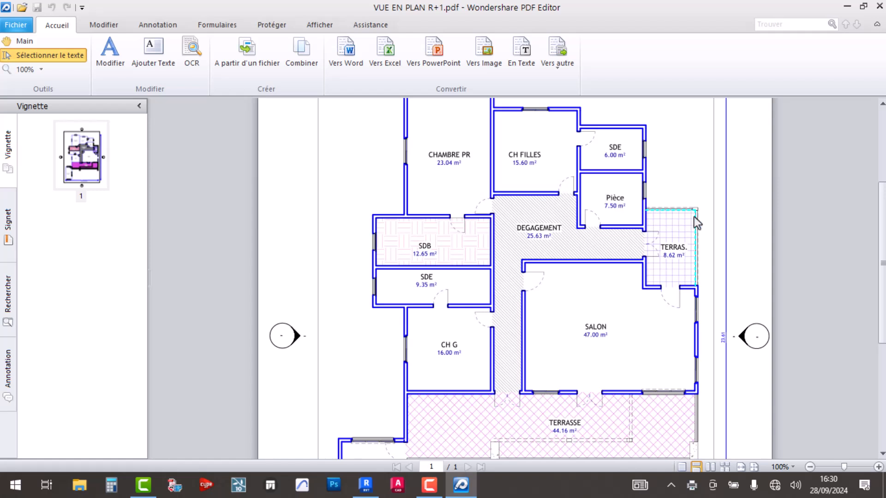
pyautogui.scroll(6, 693, 219)
pyautogui.scroll(-3, 678, 348)
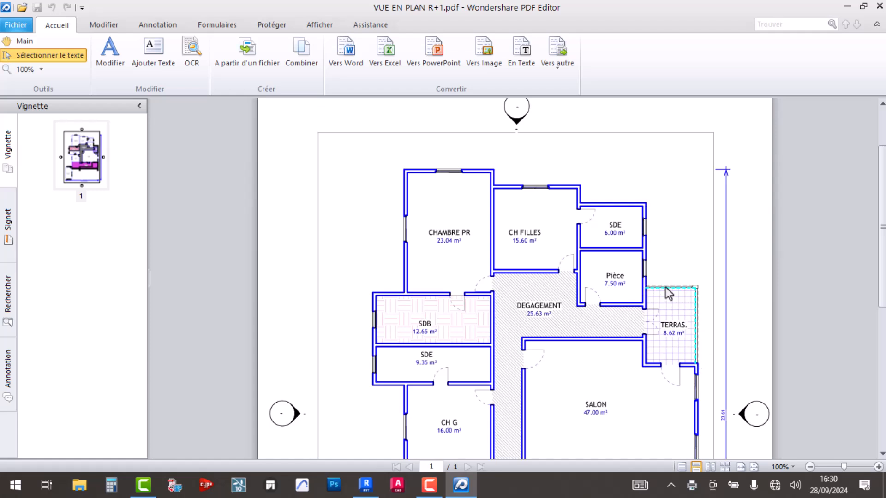
pyautogui.scroll(-9, 662, 278)
pyautogui.scroll(9, 678, 281)
pyautogui.click(883, 8)
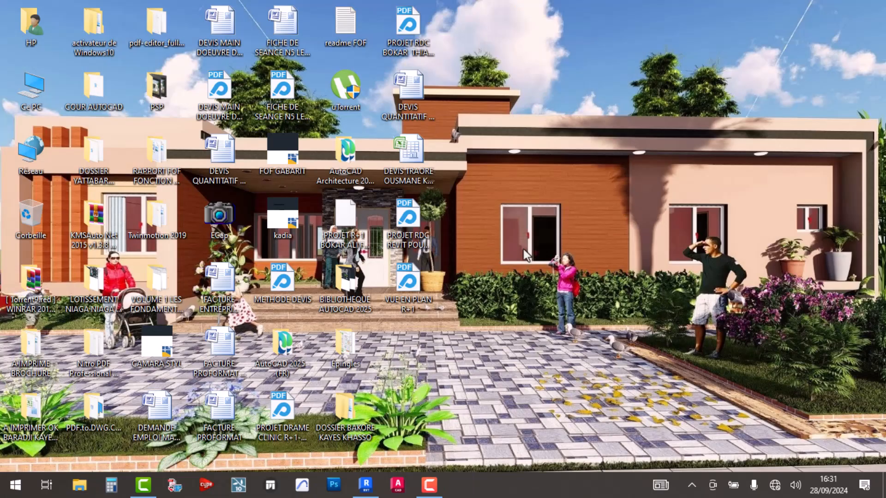
# Switch back to Revit and open the RDC 0 floor plan
pyautogui.click(366, 484)
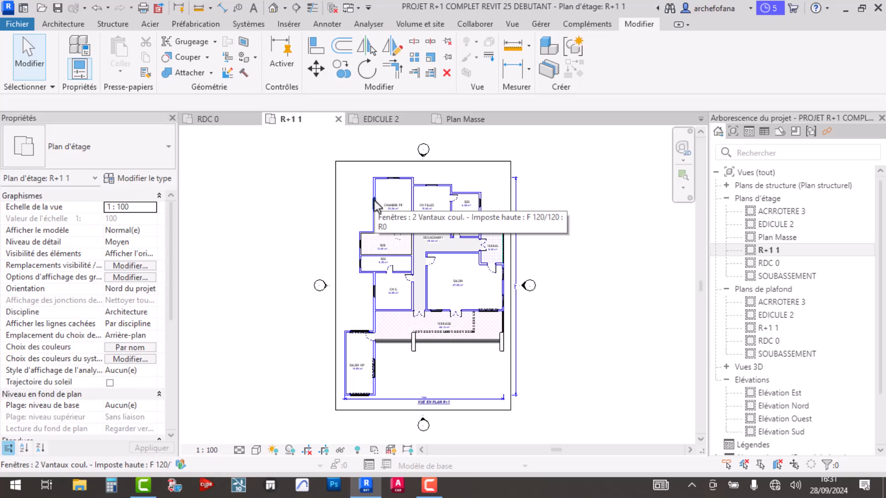
pyautogui.scroll(3, 436, 349)
pyautogui.doubleClick(796, 265)
pyautogui.scroll(-3, 492, 262)
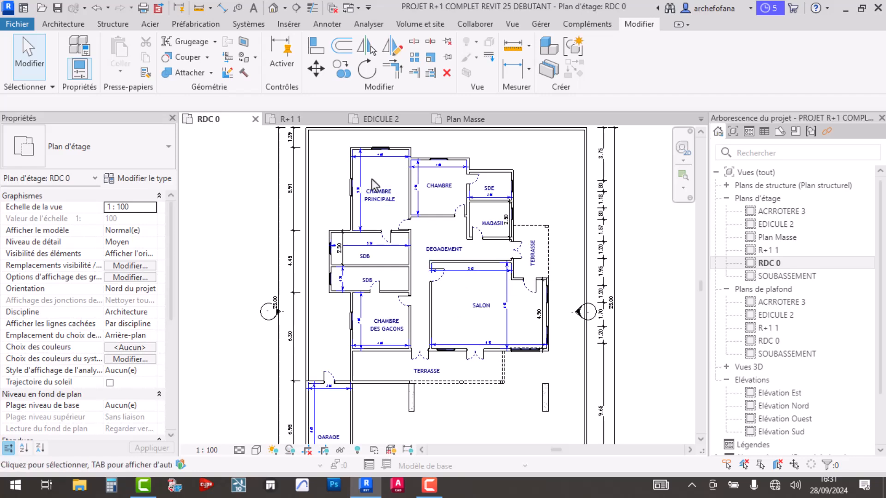
# Examine the RDC 0 plan's room names, interior and exterior dimensions, terraces, garage and courtyard
pyautogui.scroll(2, 376, 158)
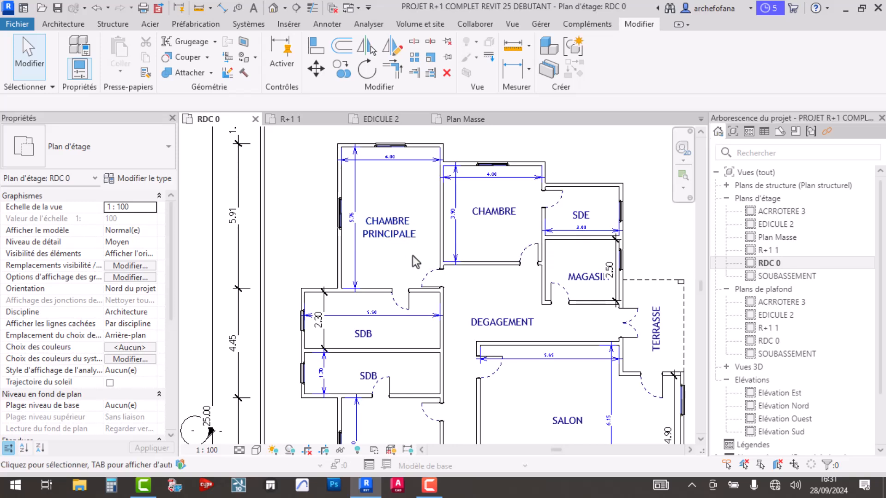
pyautogui.scroll(-3, 422, 201)
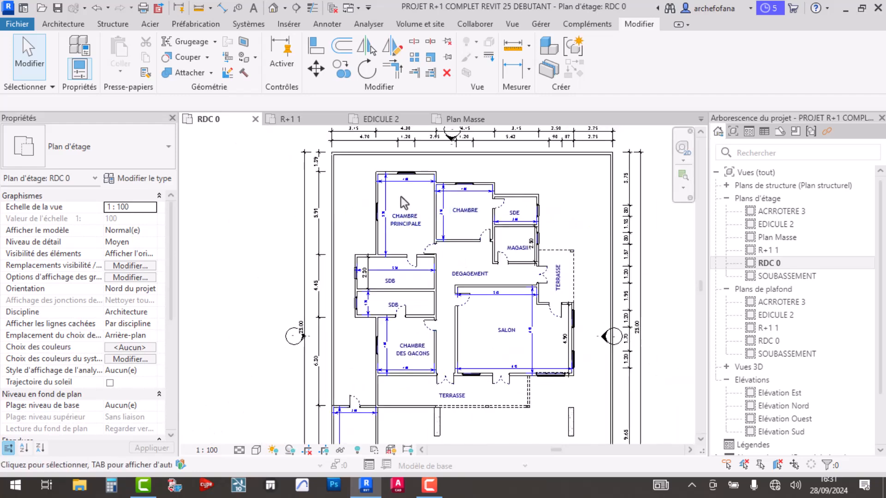
pyautogui.scroll(3, 401, 176)
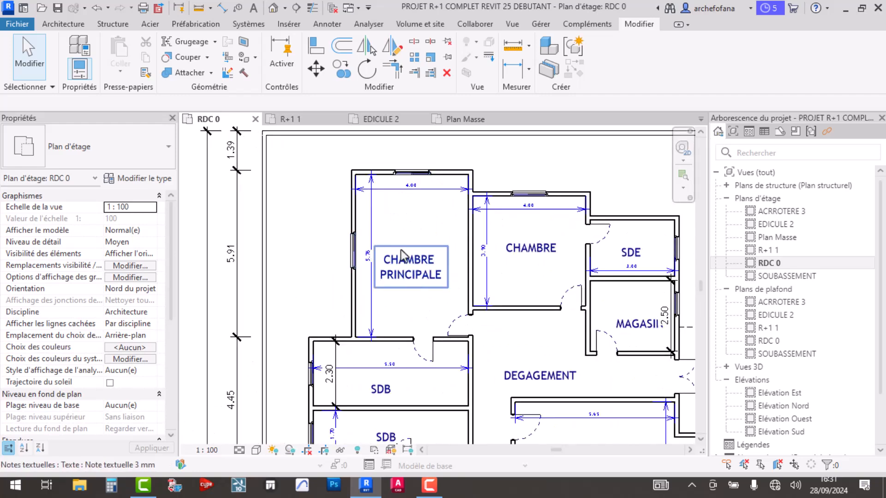
pyautogui.scroll(-2, 401, 256)
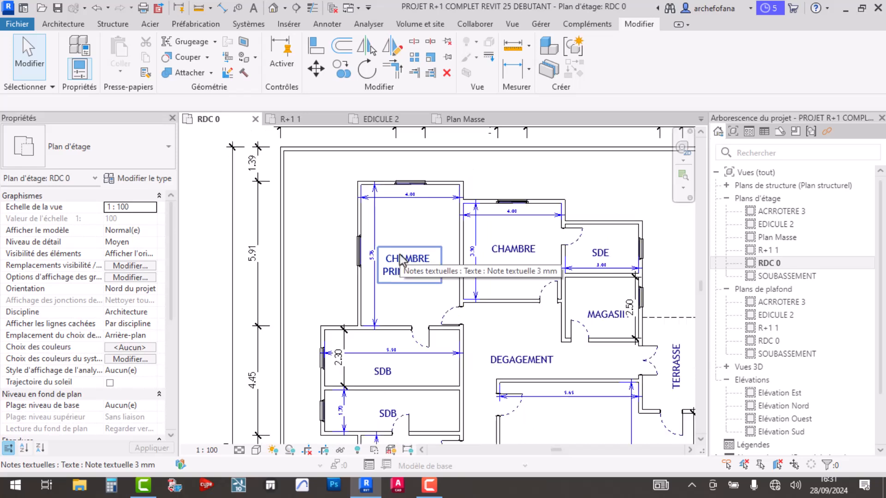
pyautogui.moveTo(485, 319); pyautogui.dragTo(448, 222, button='middle')
pyautogui.scroll(3, 350, 245)
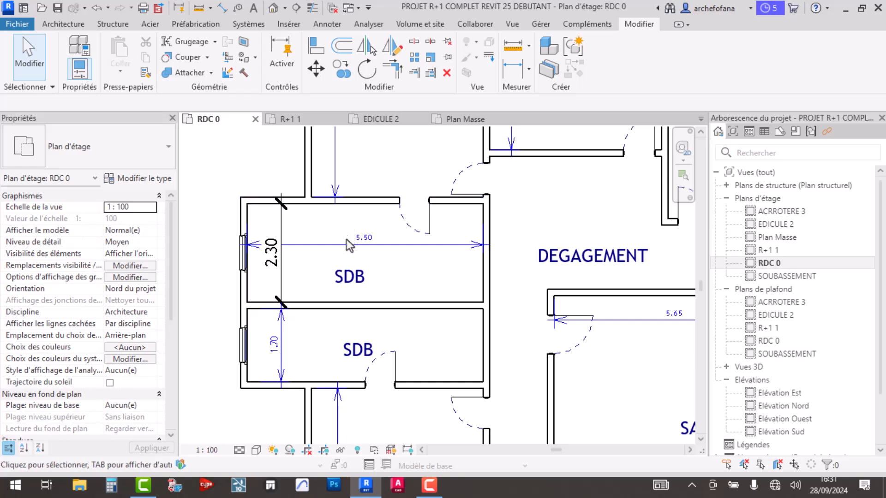
pyautogui.scroll(-5, 345, 234)
pyautogui.moveTo(420, 374); pyautogui.dragTo(428, 316, button='middle')
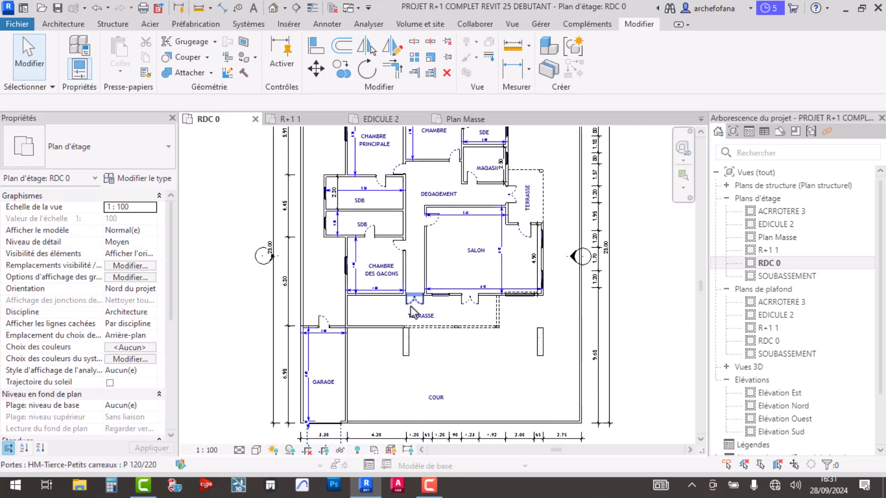
pyautogui.moveTo(421, 370); pyautogui.dragTo(403, 309, button='middle')
pyautogui.scroll(3, 393, 353)
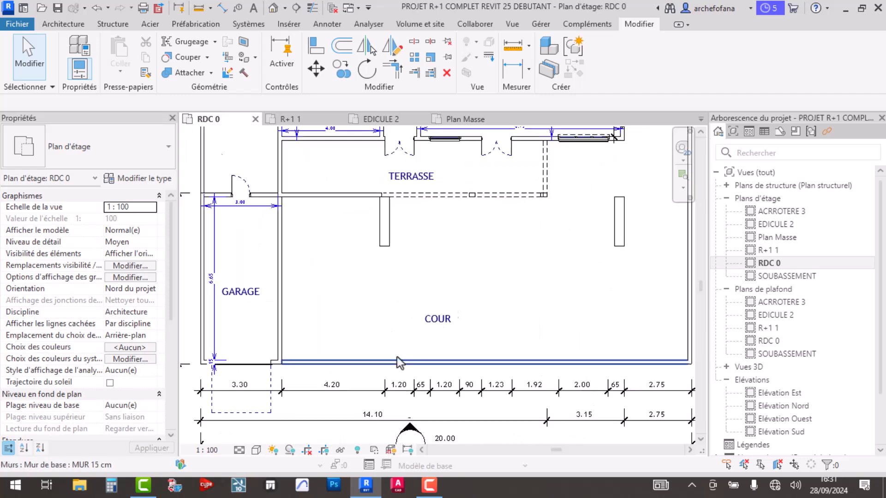
pyautogui.scroll(-4, 428, 261)
pyautogui.scroll(2, 425, 214)
pyautogui.moveTo(474, 206); pyautogui.dragTo(491, 282, button='middle')
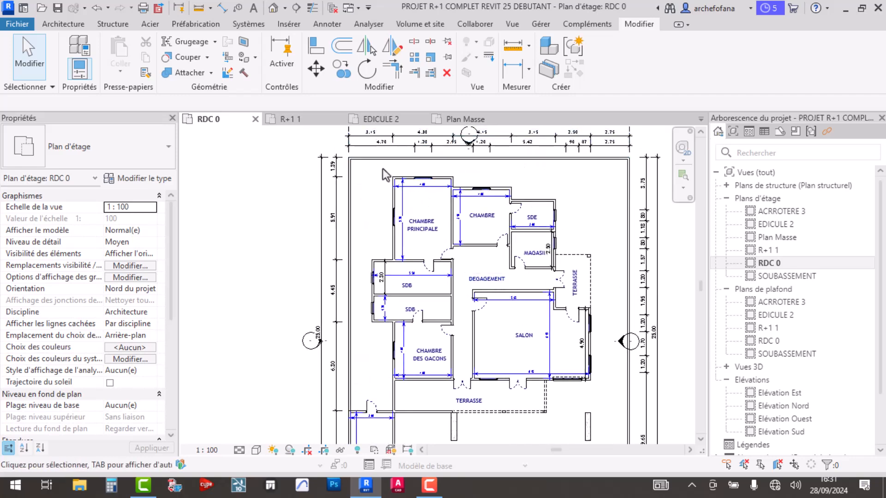
pyautogui.moveTo(510, 318); pyautogui.dragTo(478, 307, button='middle')
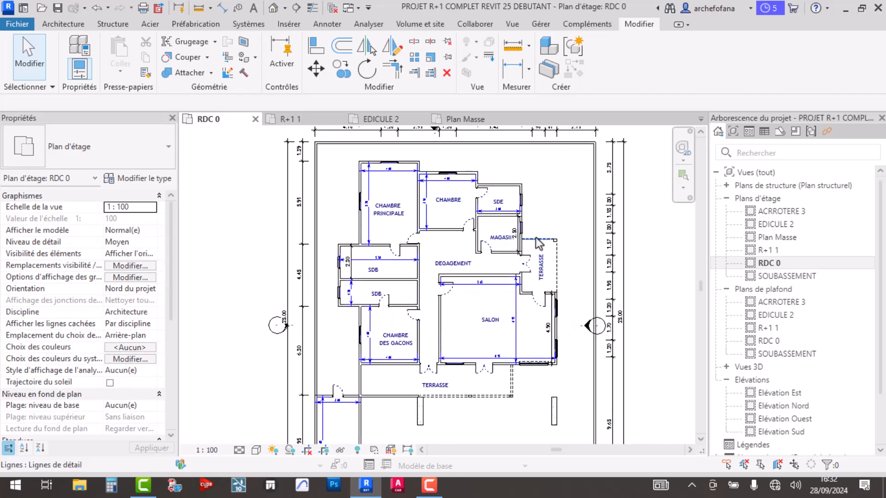
pyautogui.moveTo(551, 344); pyautogui.dragTo(560, 305, button='middle')
pyautogui.scroll(1, 549, 219)
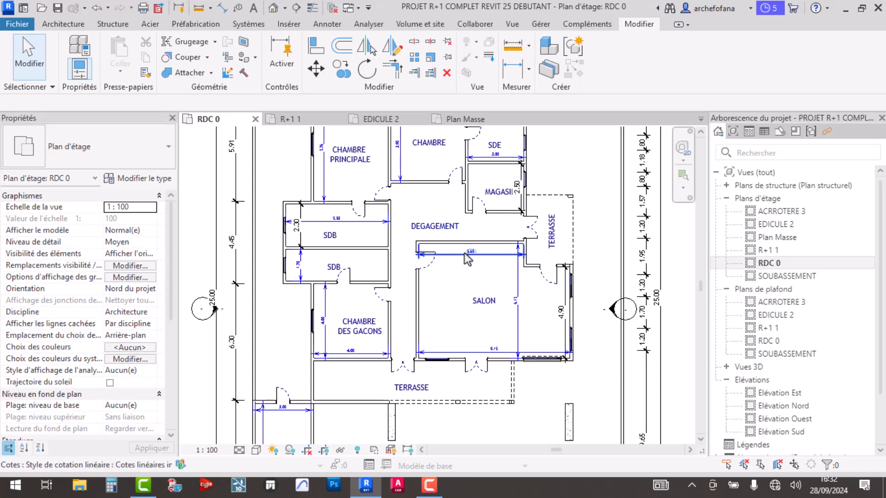
pyautogui.scroll(-1, 456, 263)
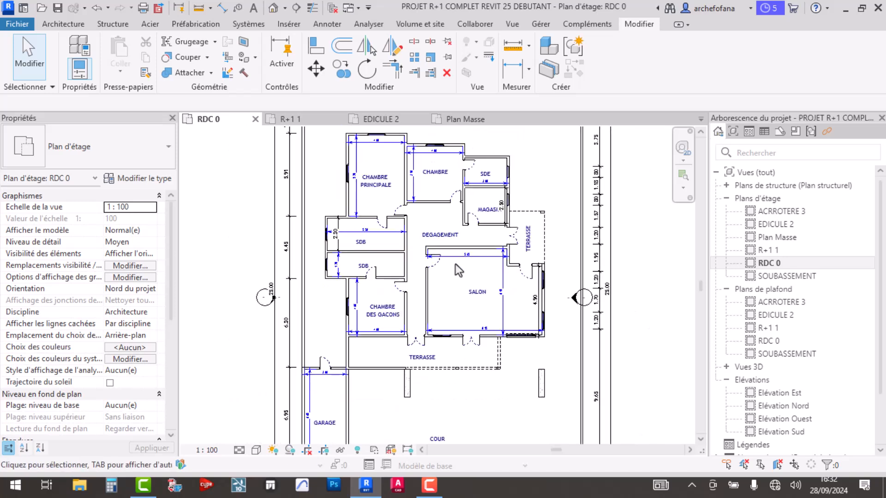